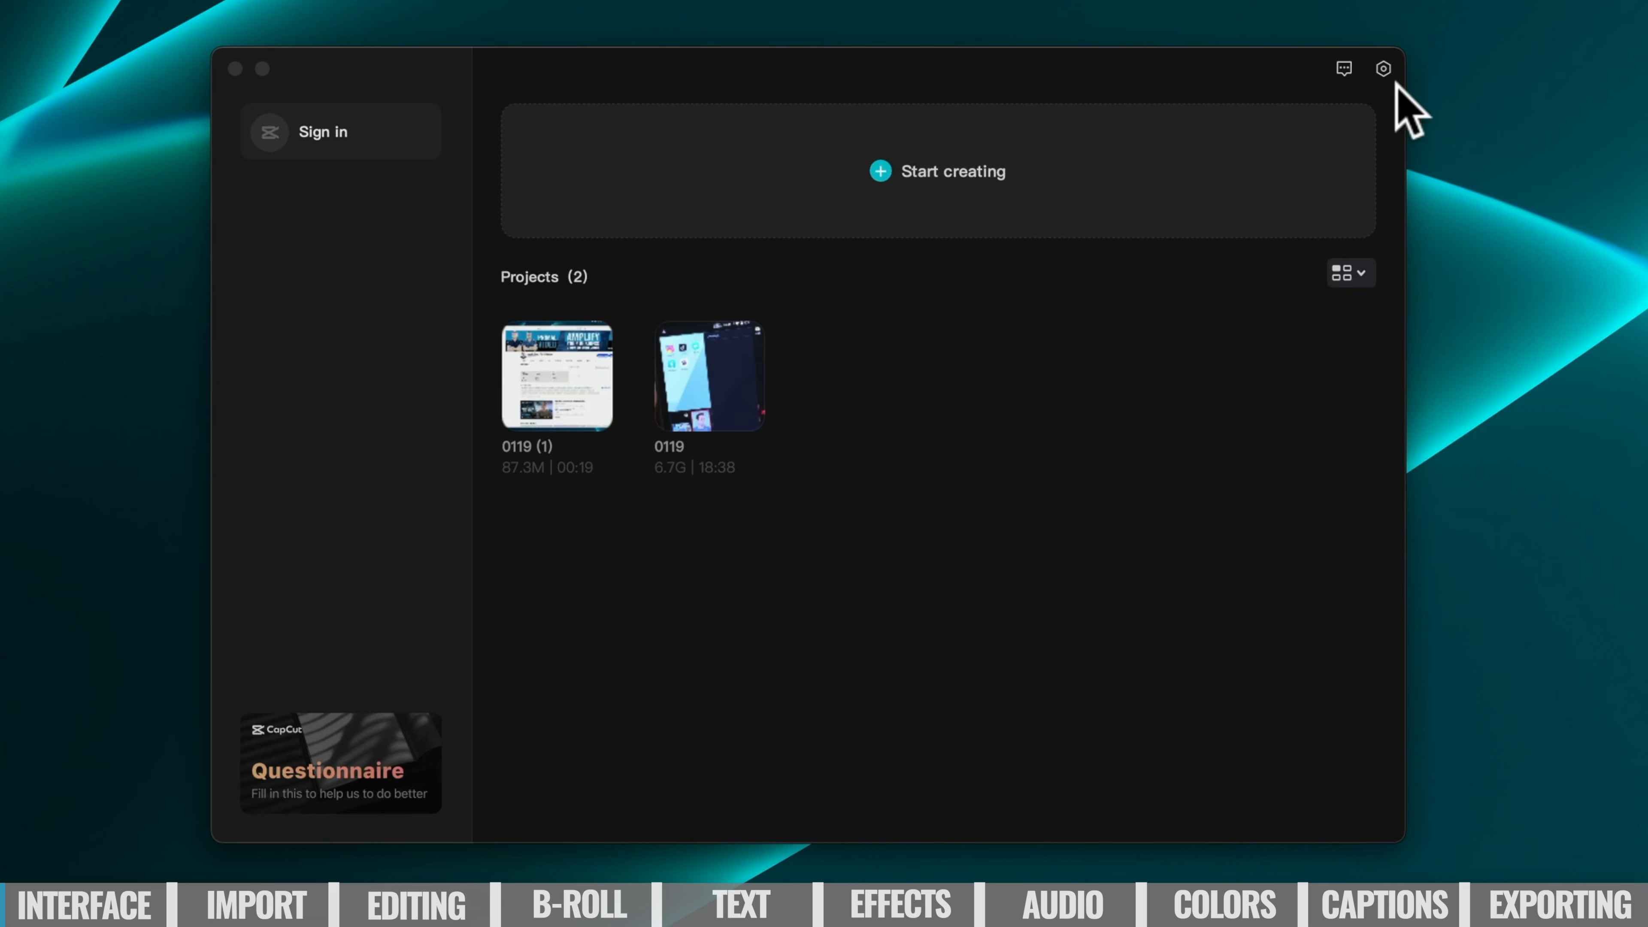
Open the application settings and set the default frame rate for editing to 25.00 fps.
{"action": "left_click", "coordinate": [1382, 66]}
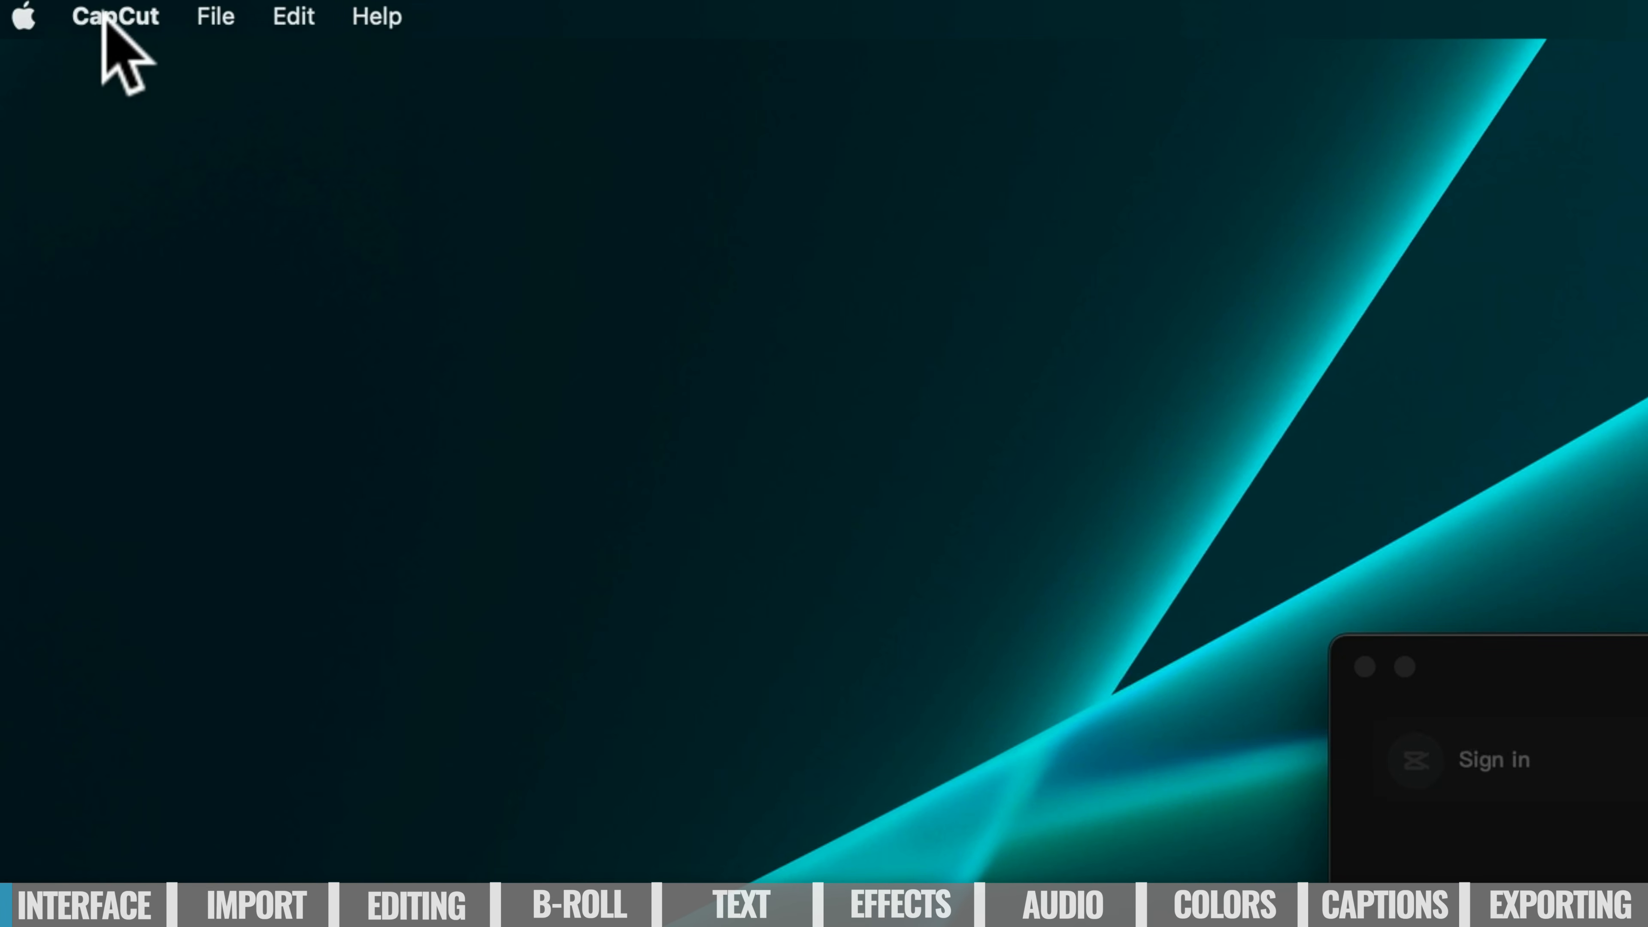
{"action": "left_click", "coordinate": [114, 16]}
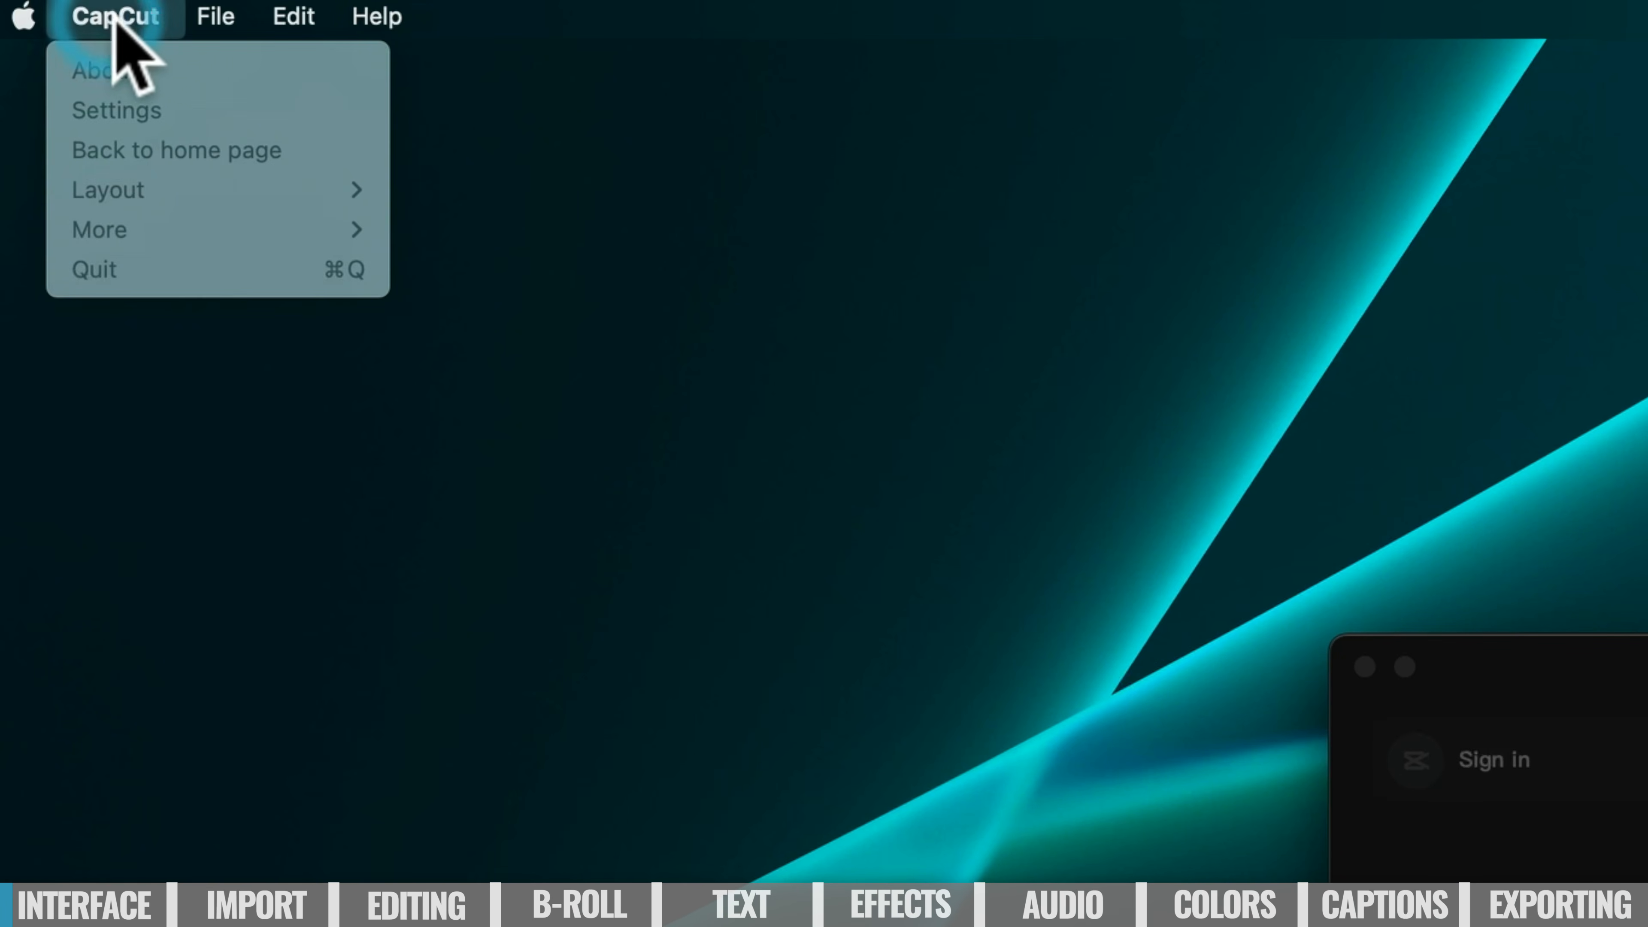
{"action": "left_click", "coordinate": [132, 110]}
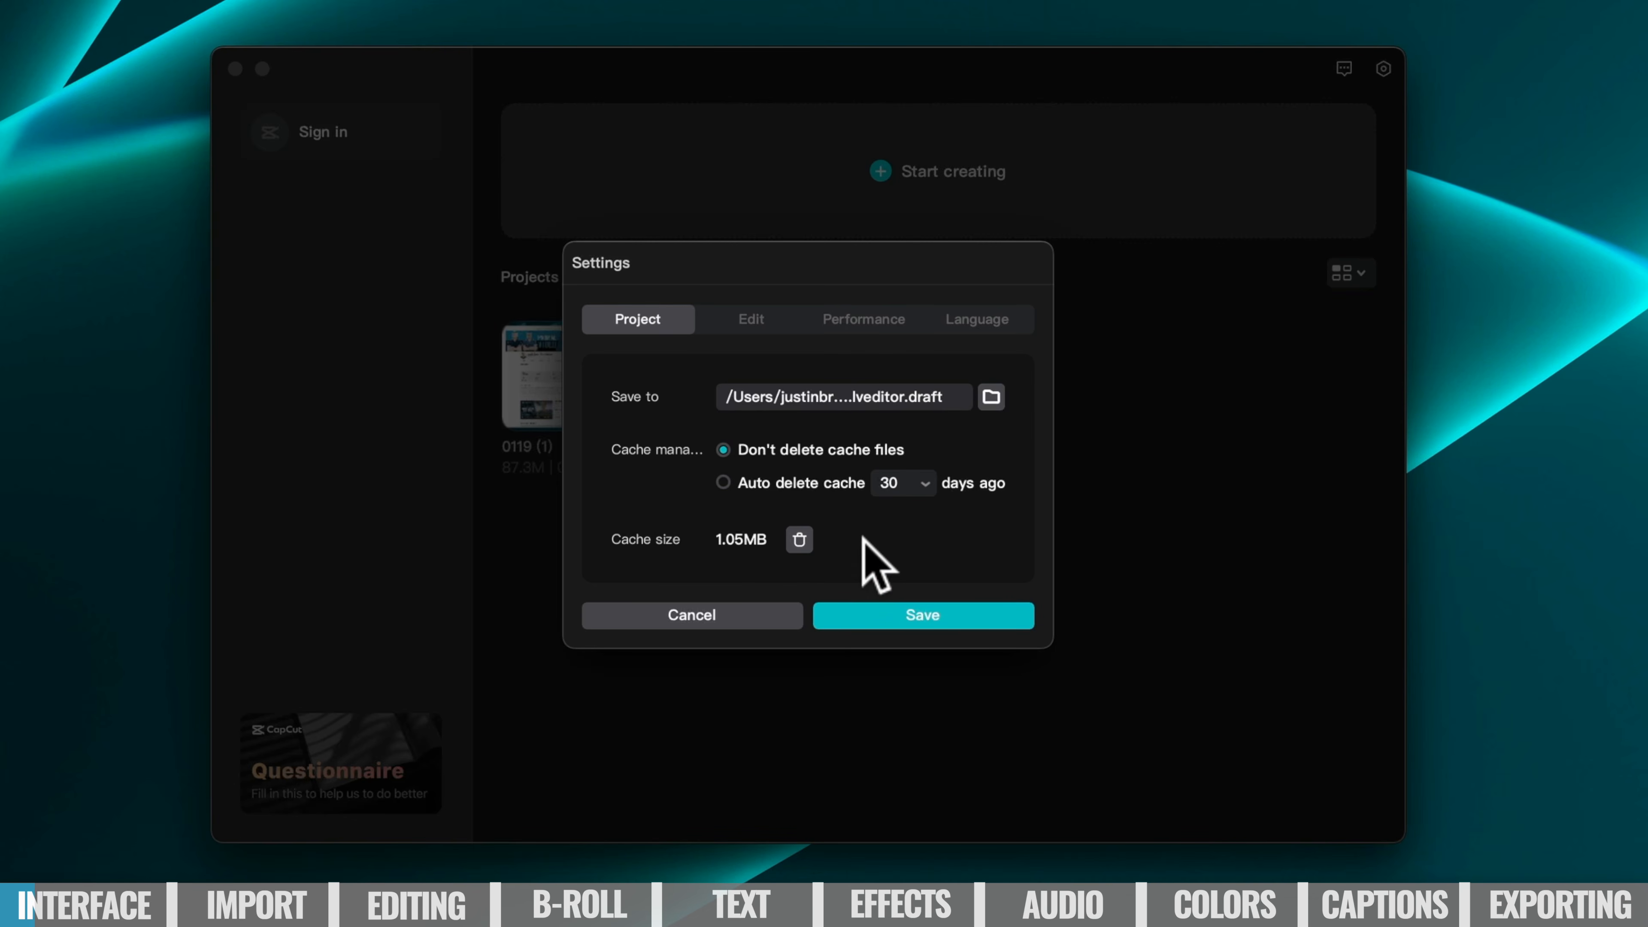
{"action": "left_click", "coordinate": [751, 319]}
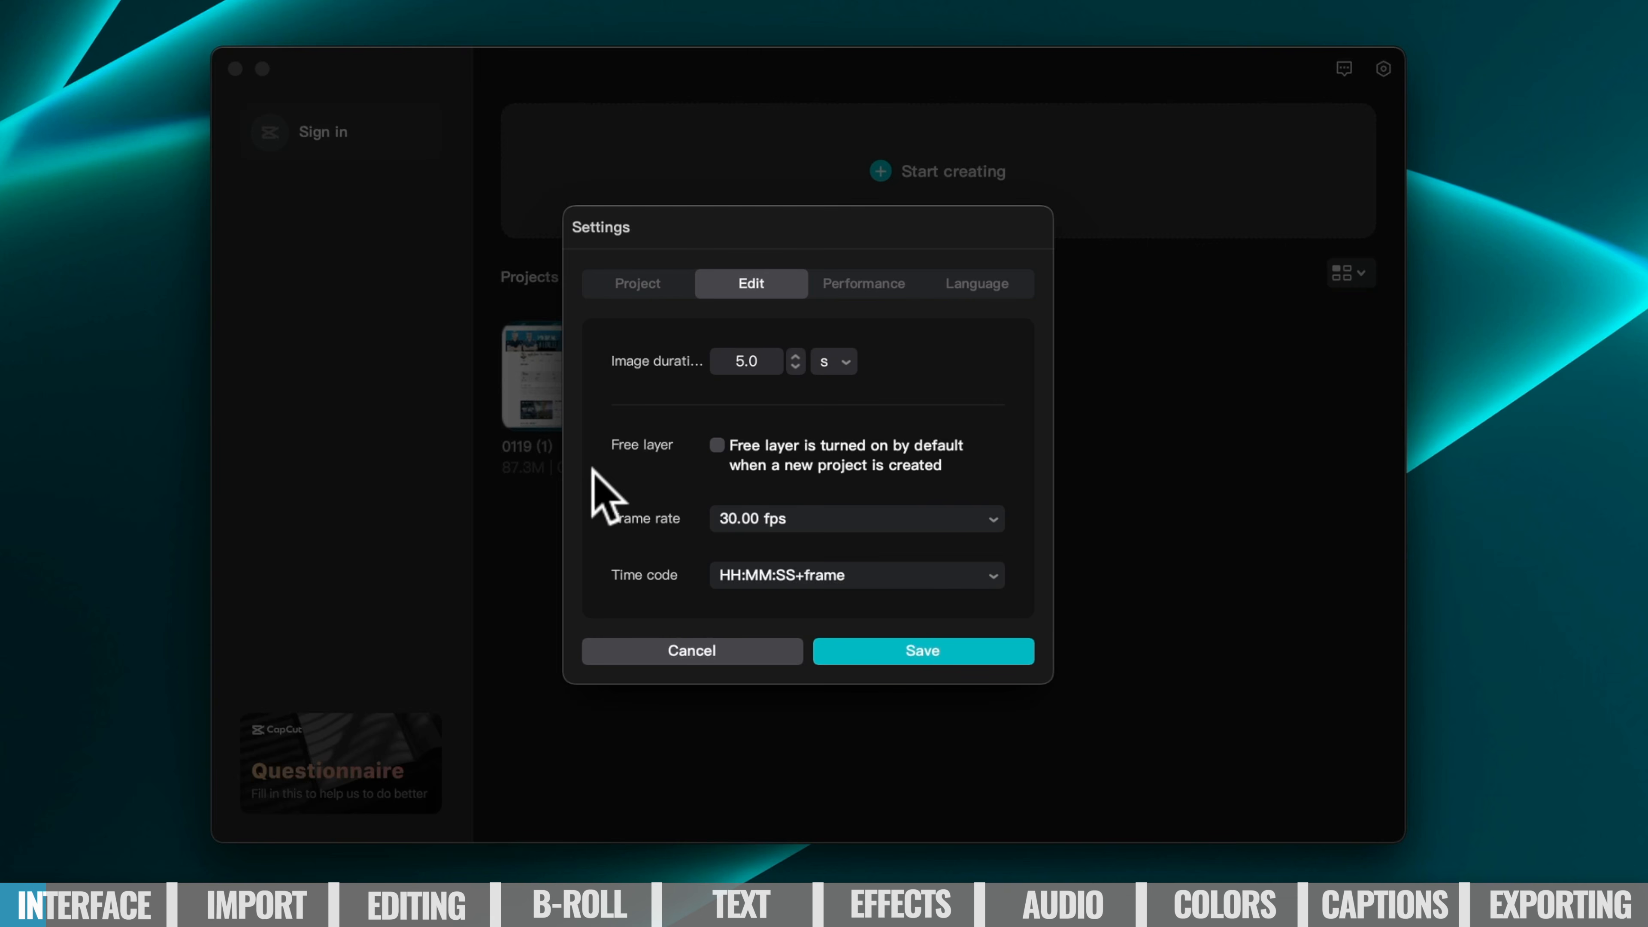
{"action": "left_click", "coordinate": [852, 514]}
{"action": "left_click", "coordinate": [838, 583]}
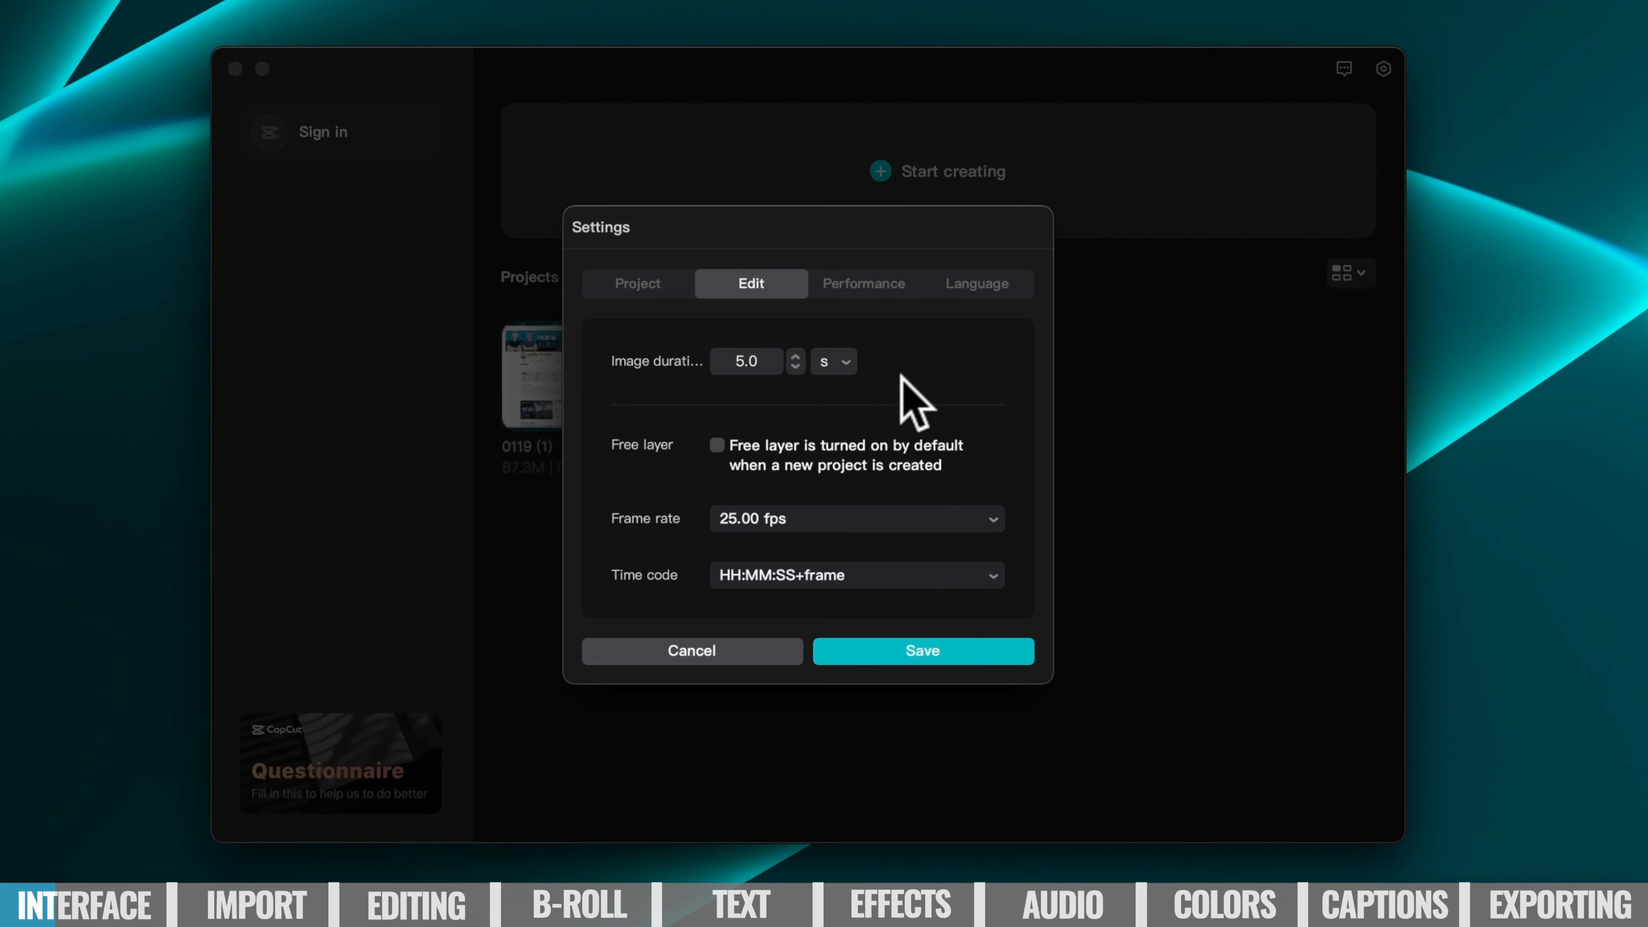
Review the performance and language settings, then save the application settings.
{"action": "left_click", "coordinate": [884, 281]}
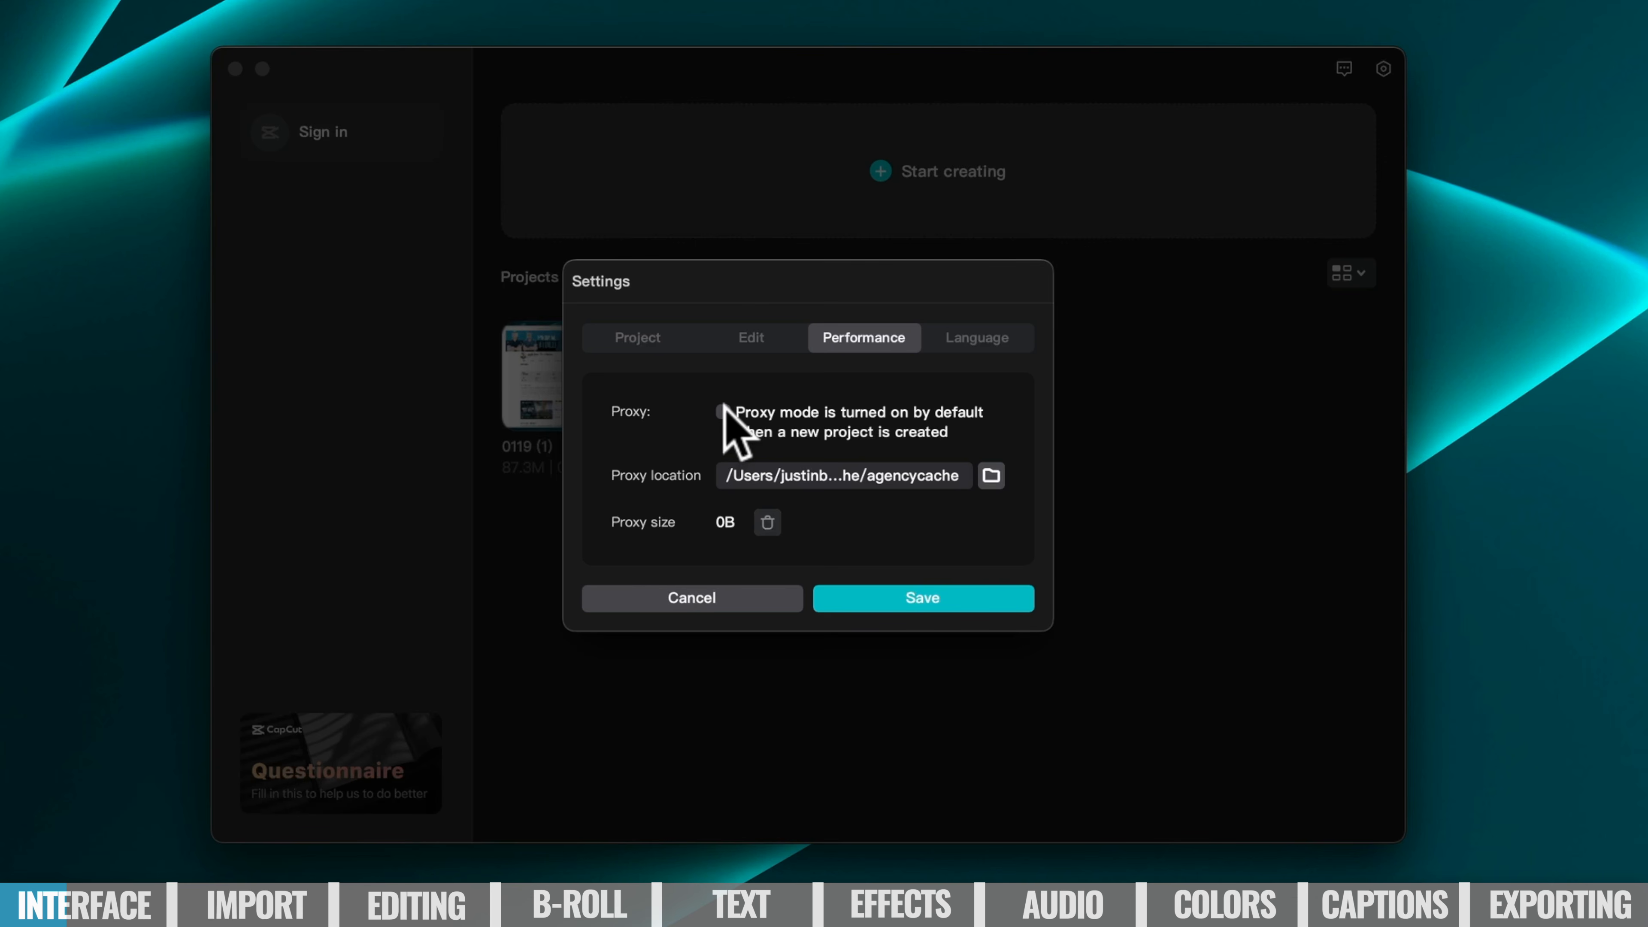
{"action": "left_click", "coordinate": [963, 338]}
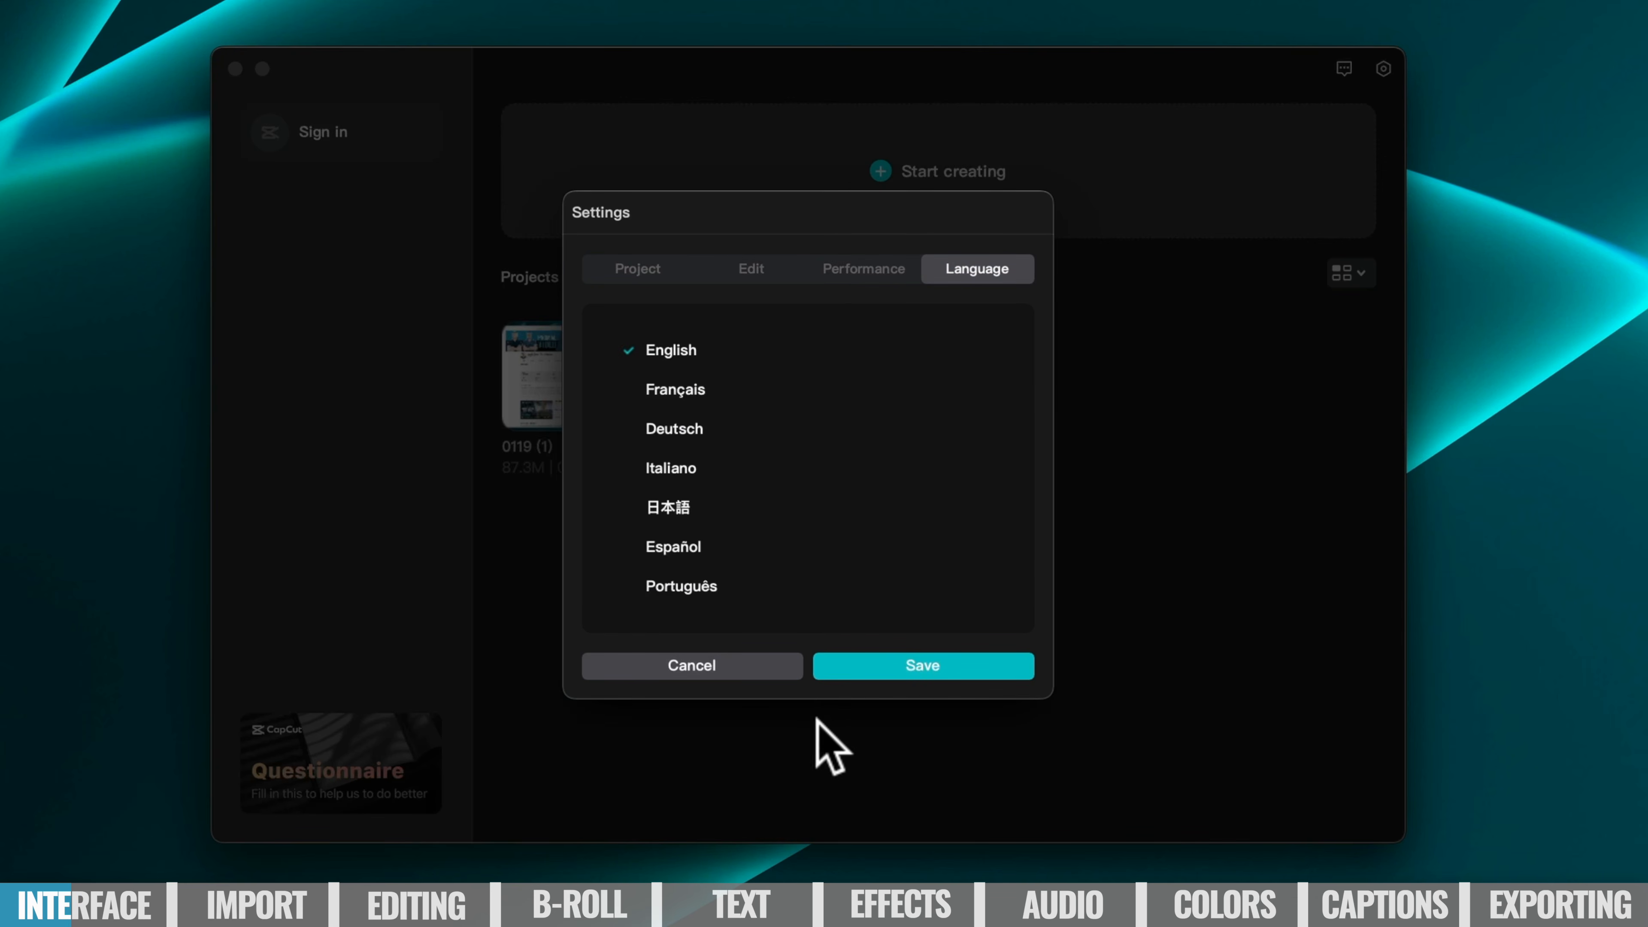
{"action": "left_click", "coordinate": [921, 663]}
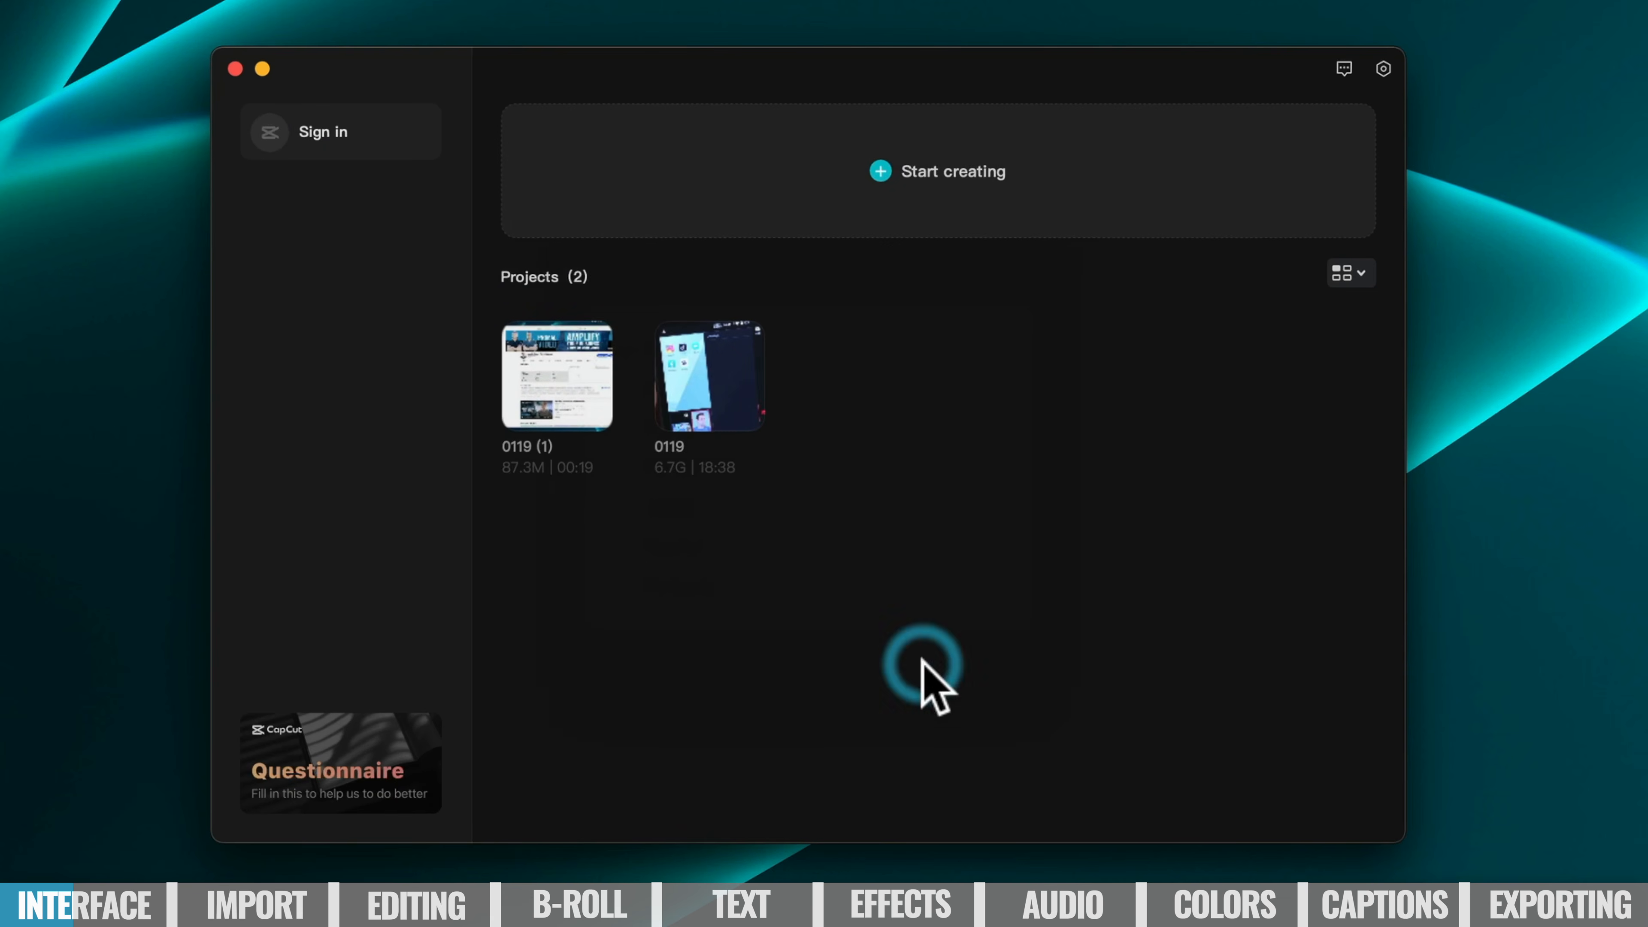
Create a new project, look at the available music in its audio library, and return to the media library.
{"action": "left_click", "coordinate": [949, 166]}
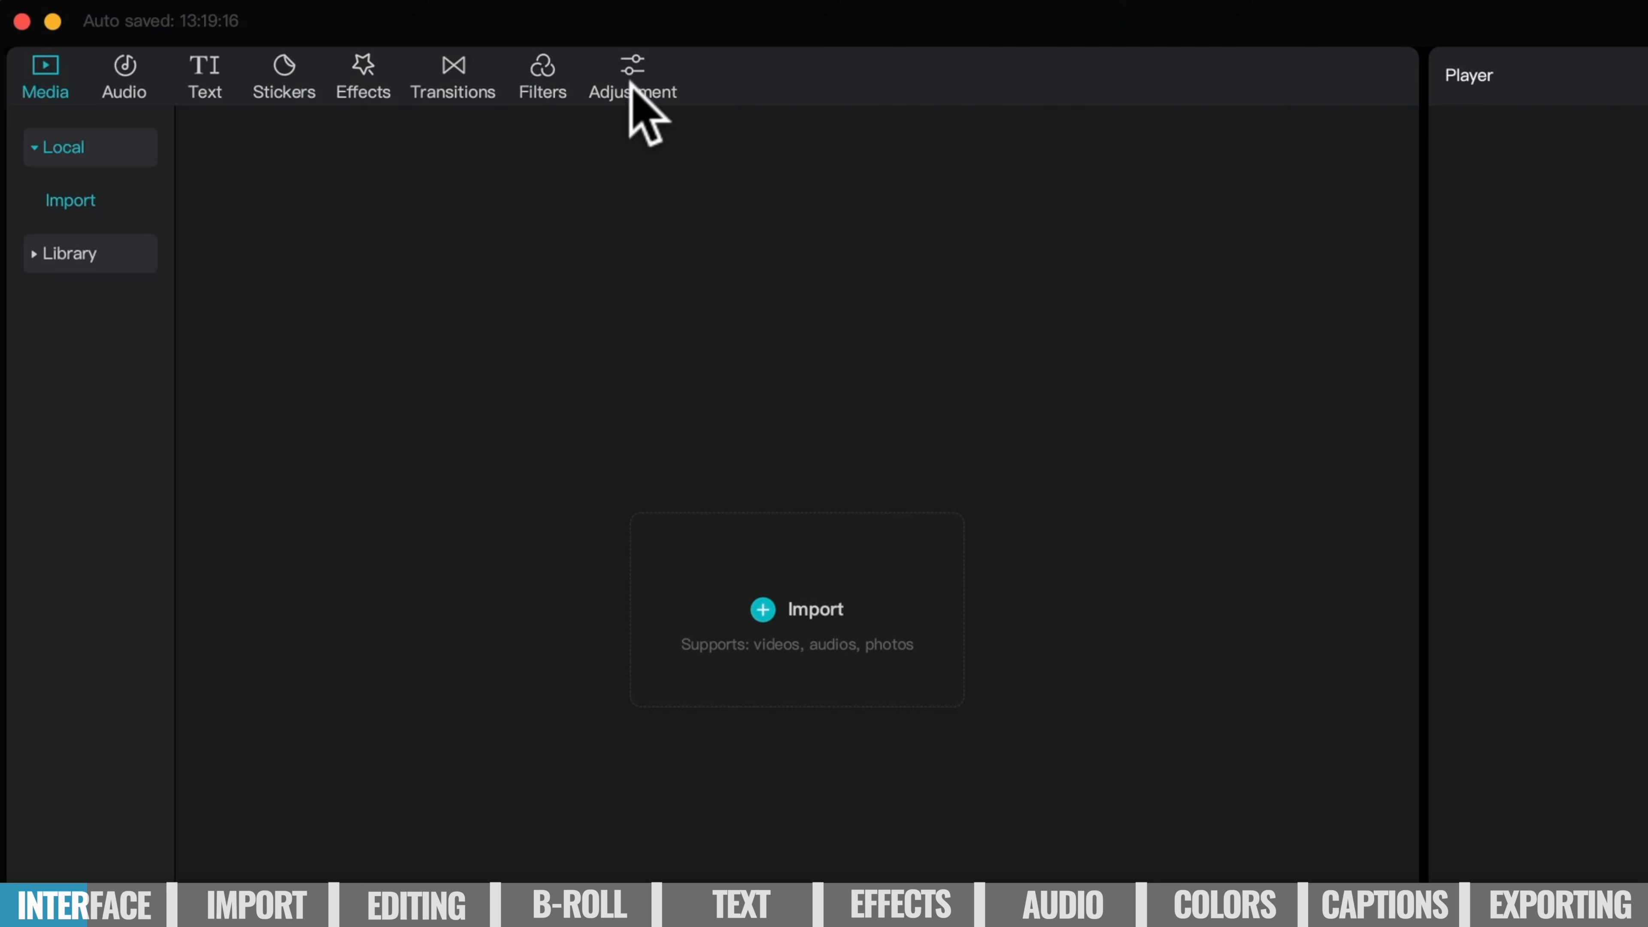
{"action": "left_click", "coordinate": [146, 68]}
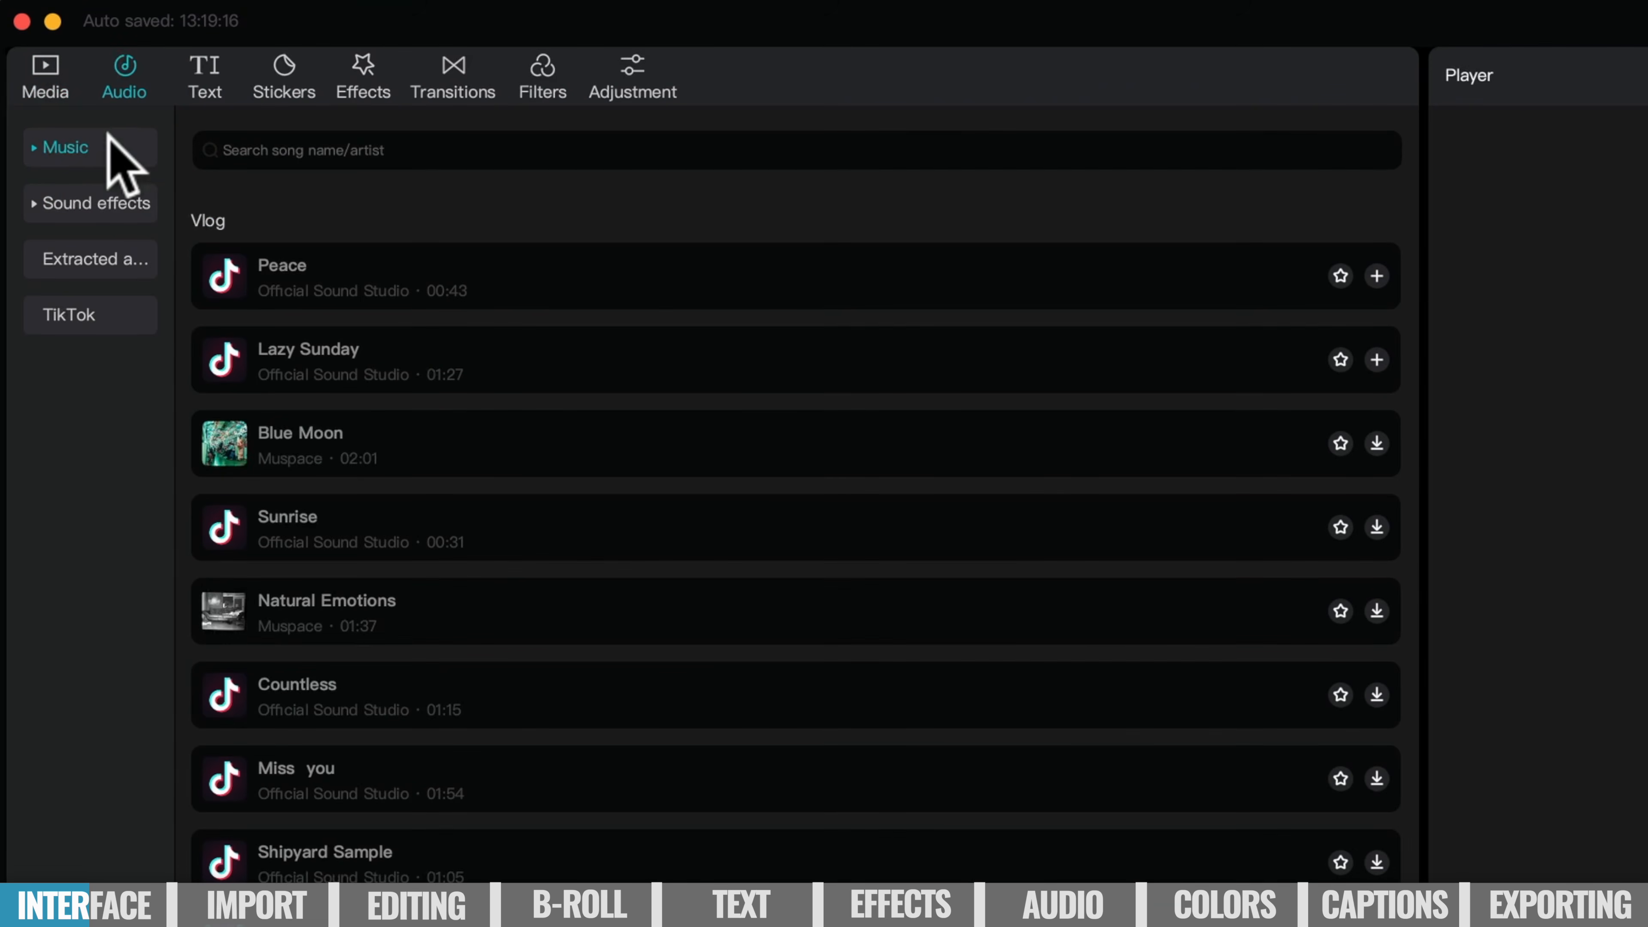
{"action": "left_click", "coordinate": [48, 68]}
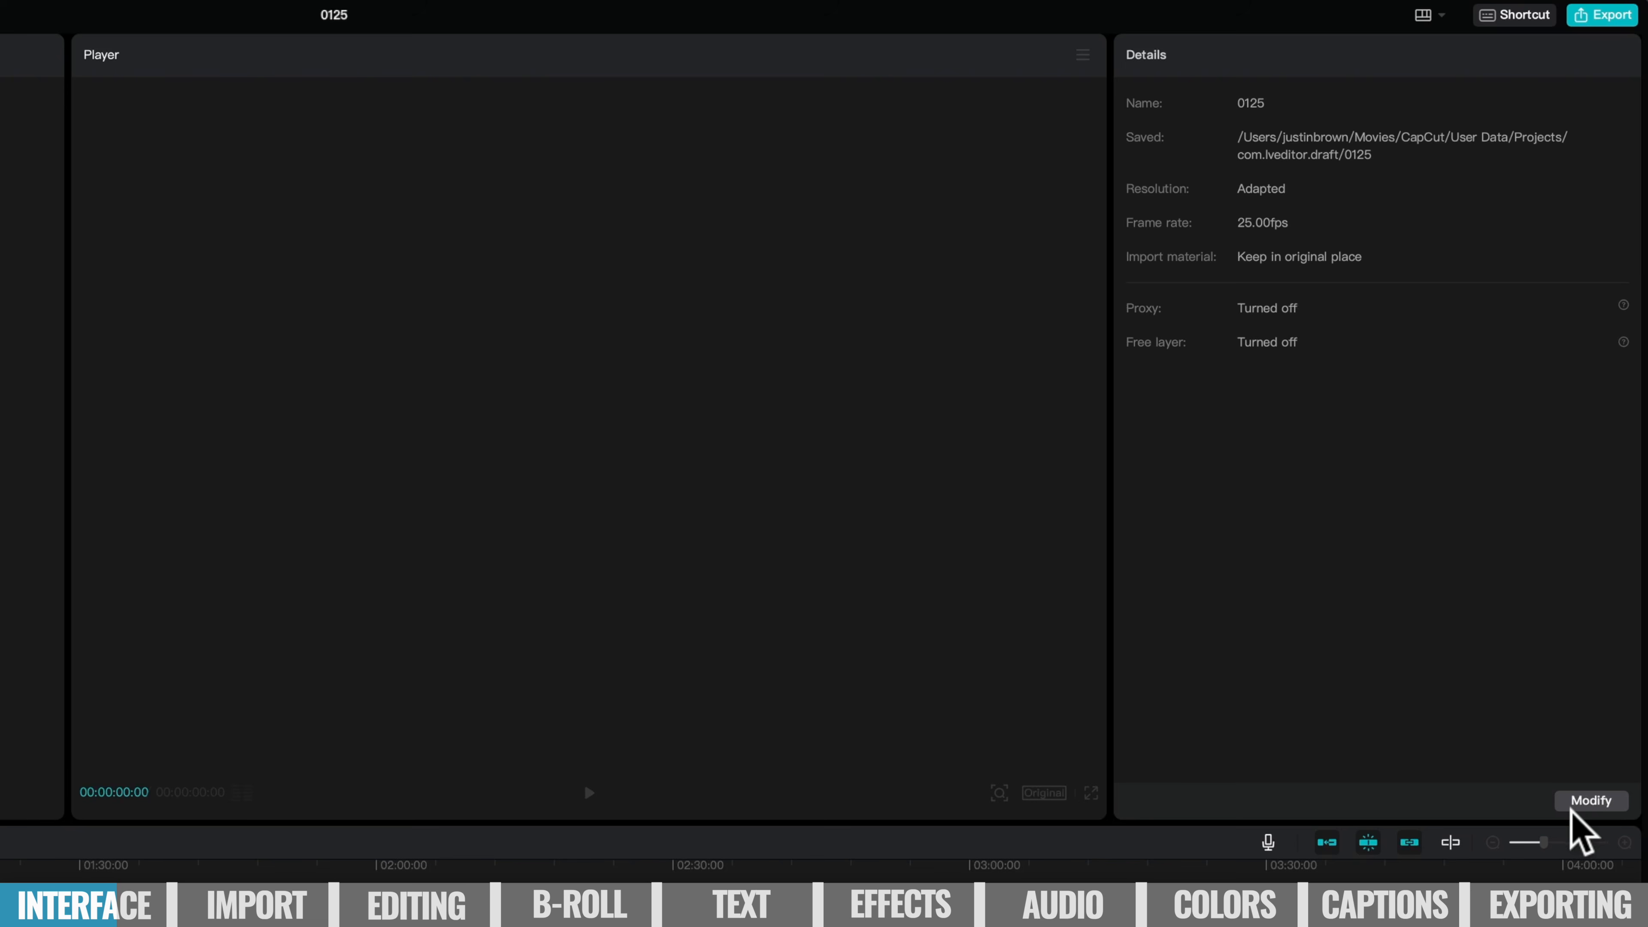
In the project settings, try the Customized resolution, keep the SDR – Rec.709 color space, and return the resolution to Adapted.
{"action": "left_click", "coordinate": [1583, 803]}
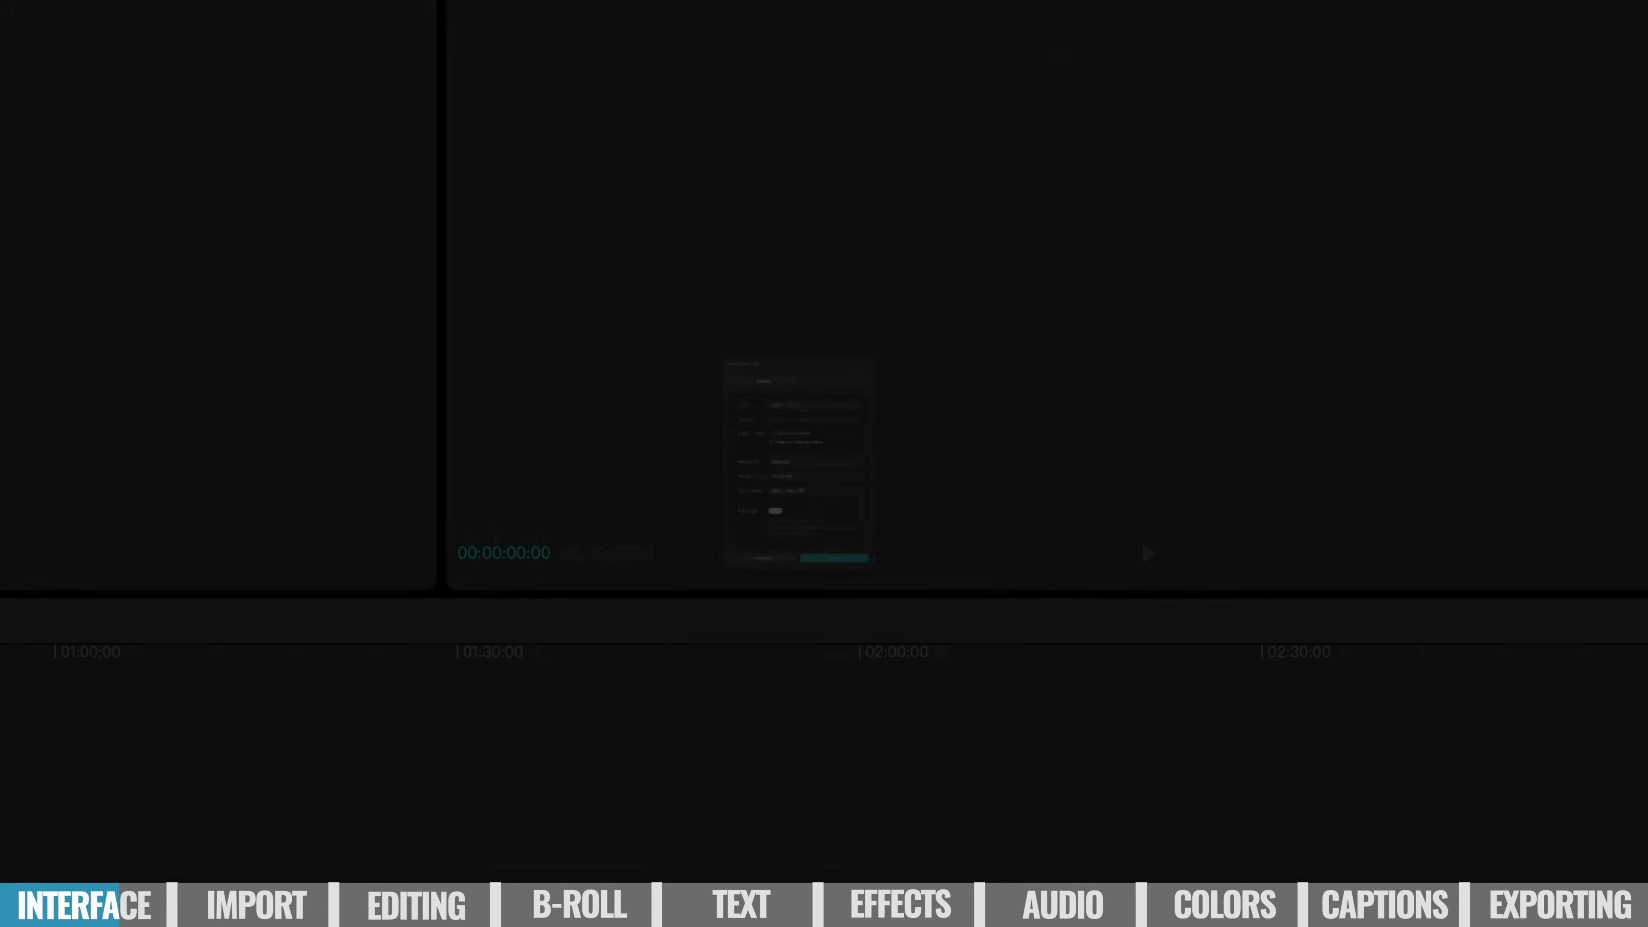
{"action": "left_click", "coordinate": [837, 461]}
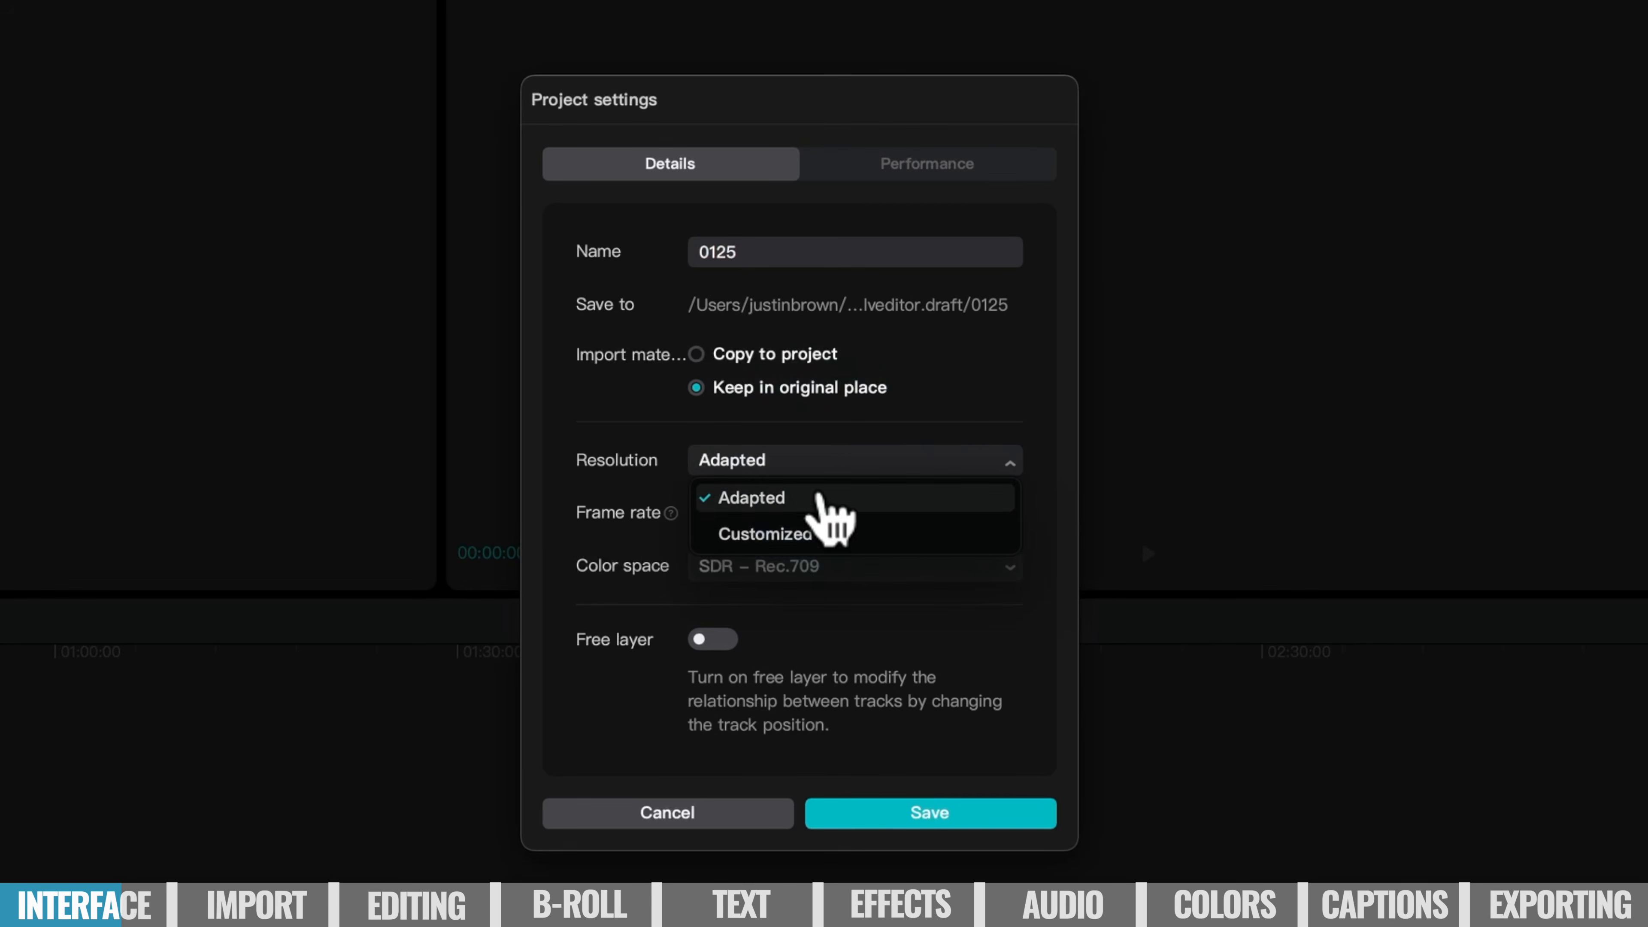
{"action": "left_click", "coordinate": [817, 535]}
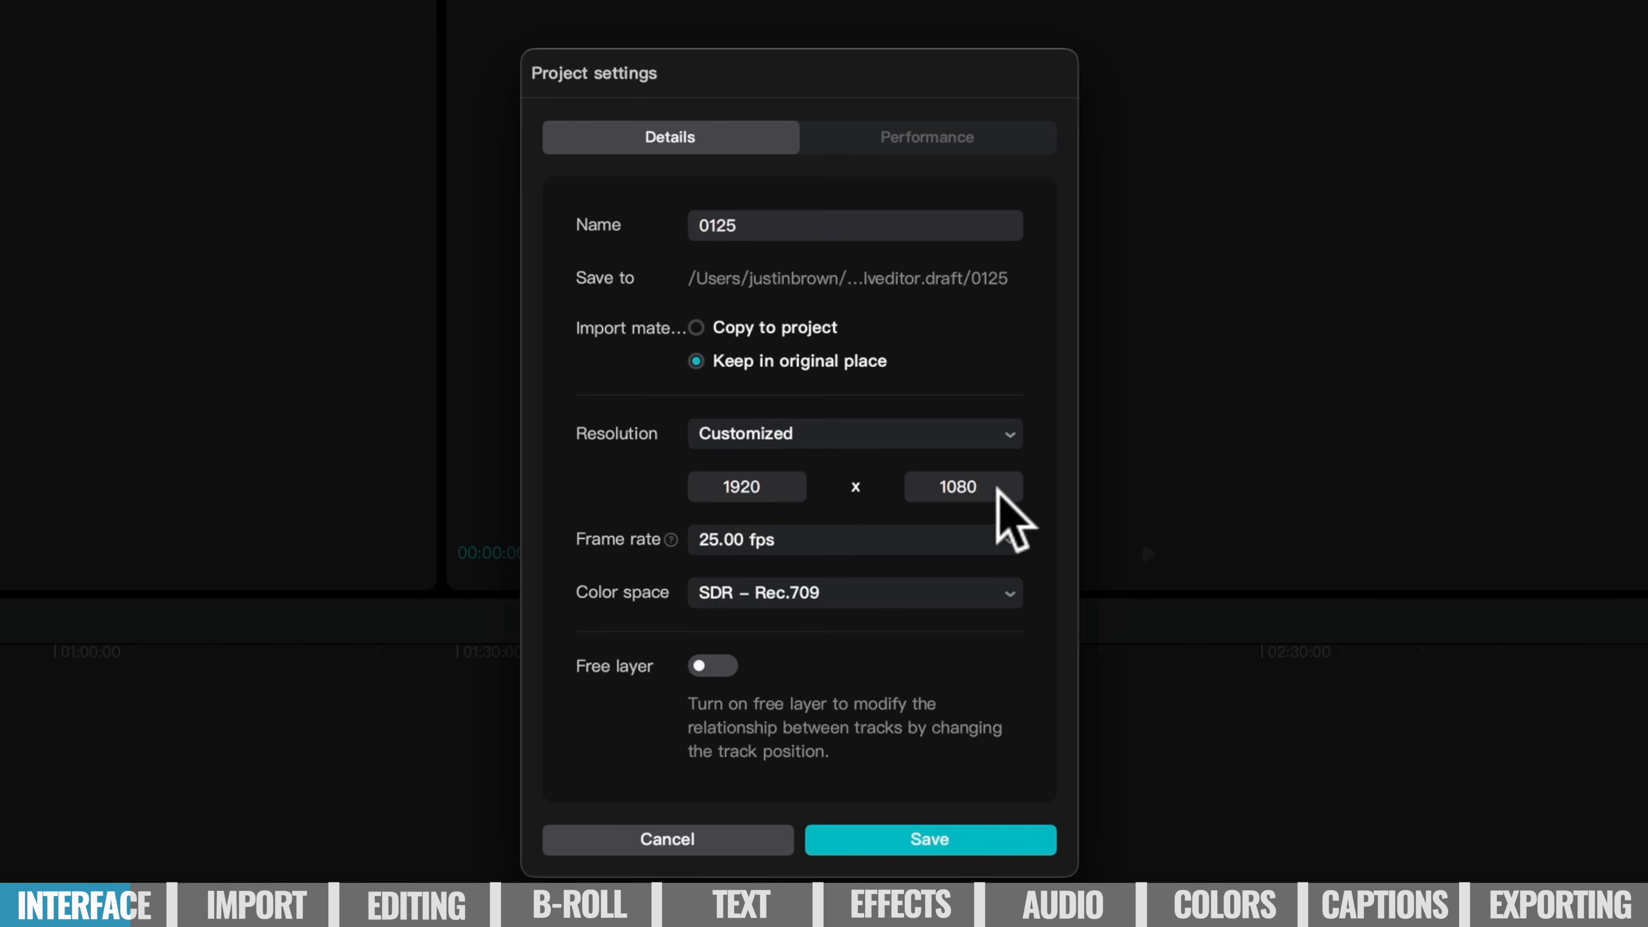
{"action": "left_click", "coordinate": [889, 596]}
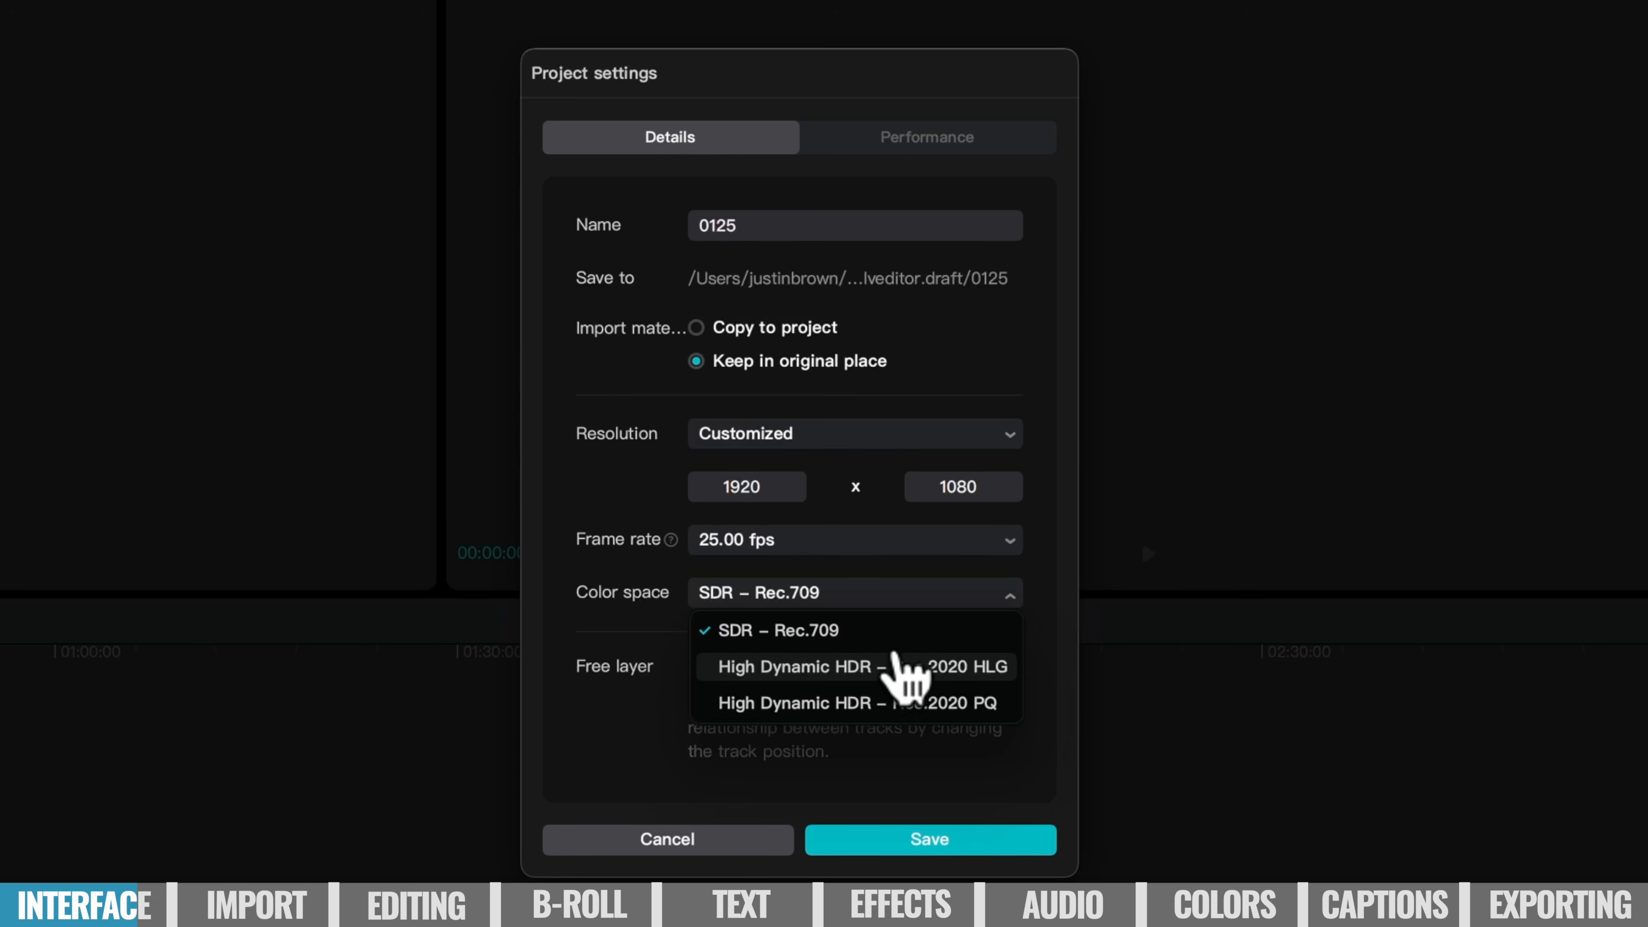
{"action": "left_click", "coordinate": [941, 626]}
{"action": "left_click", "coordinate": [901, 428]}
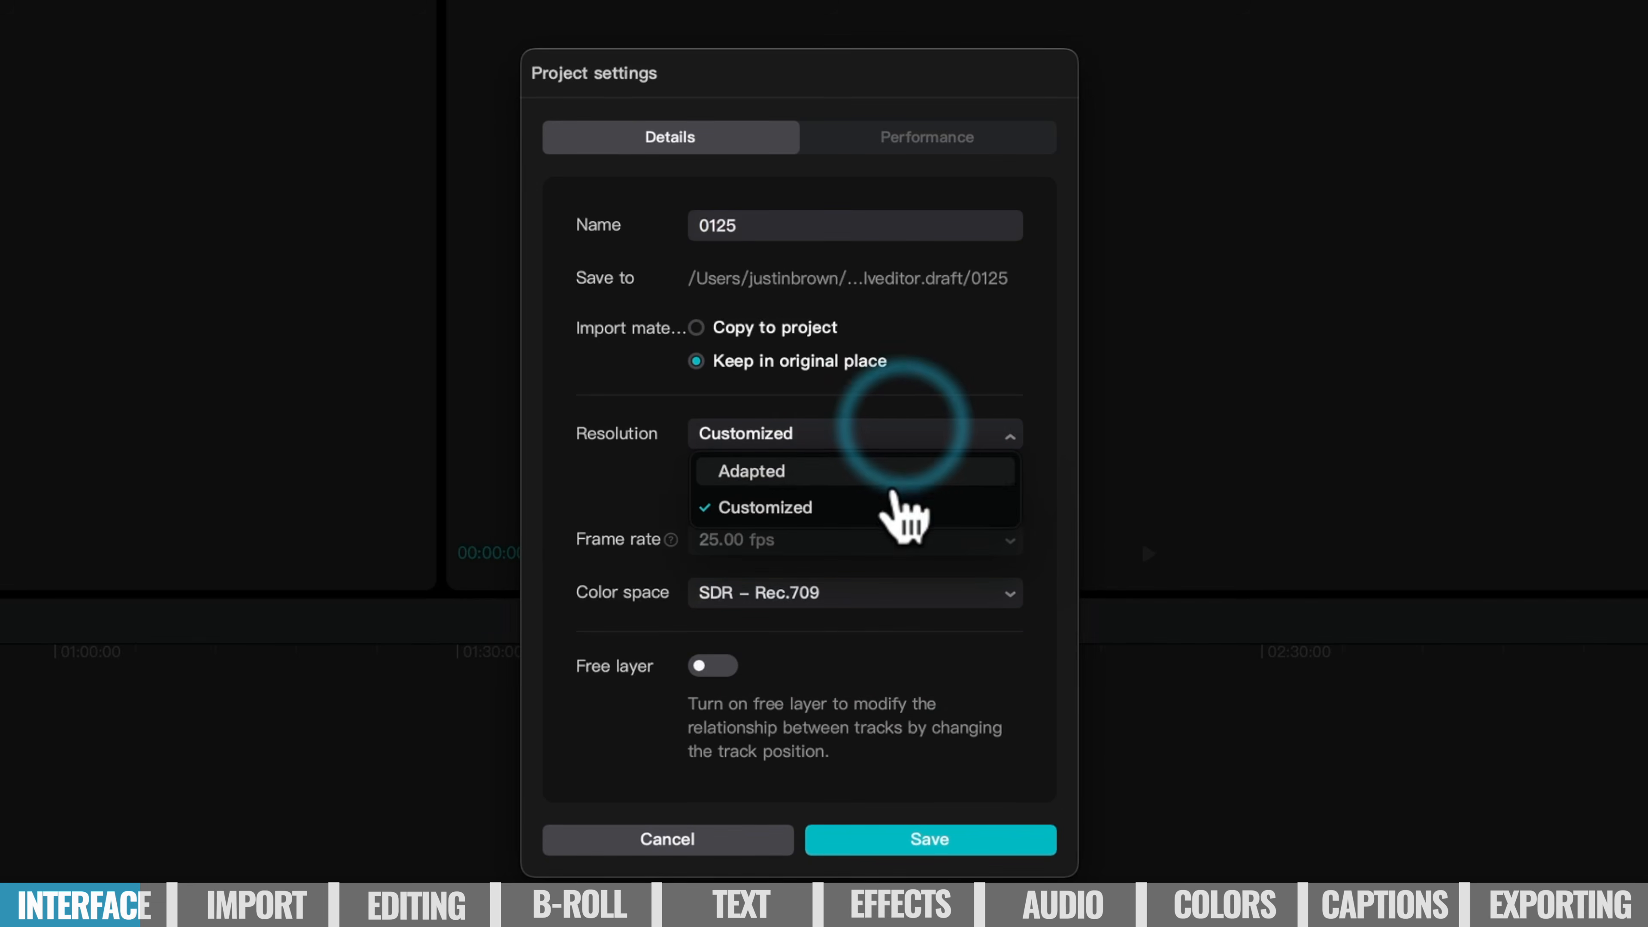
{"action": "left_click", "coordinate": [895, 468]}
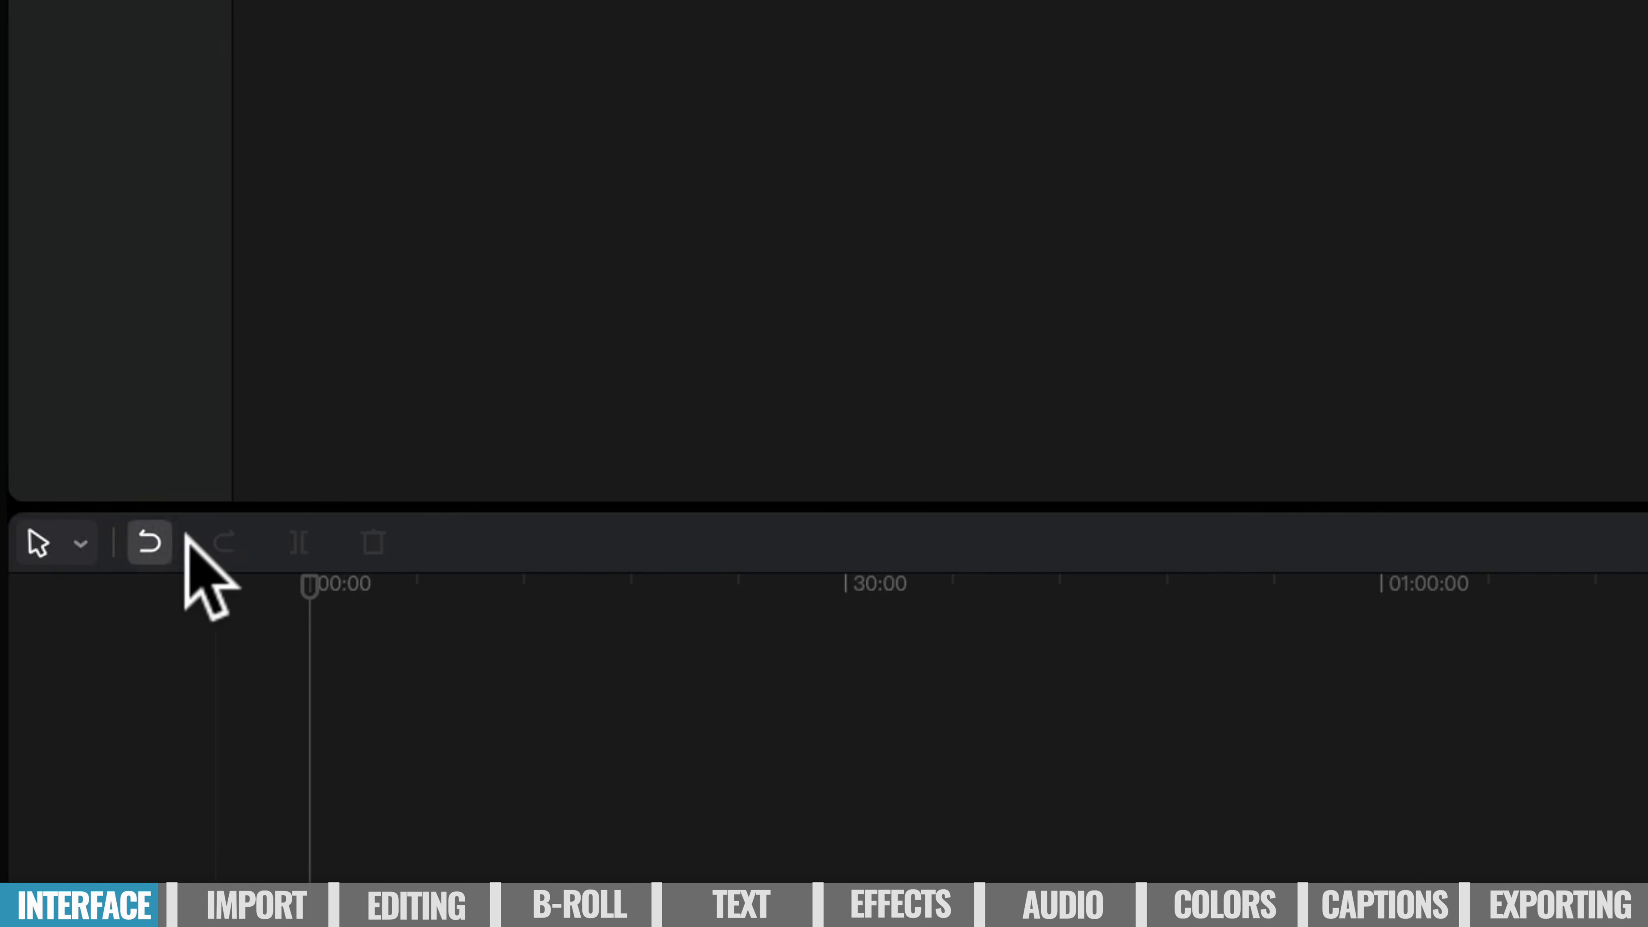
Import the clips 1.MOV, 2.MOV and 3.MOV from the Footage folder inside Video Files on the Desktop.
{"action": "left_click", "coordinate": [75, 535]}
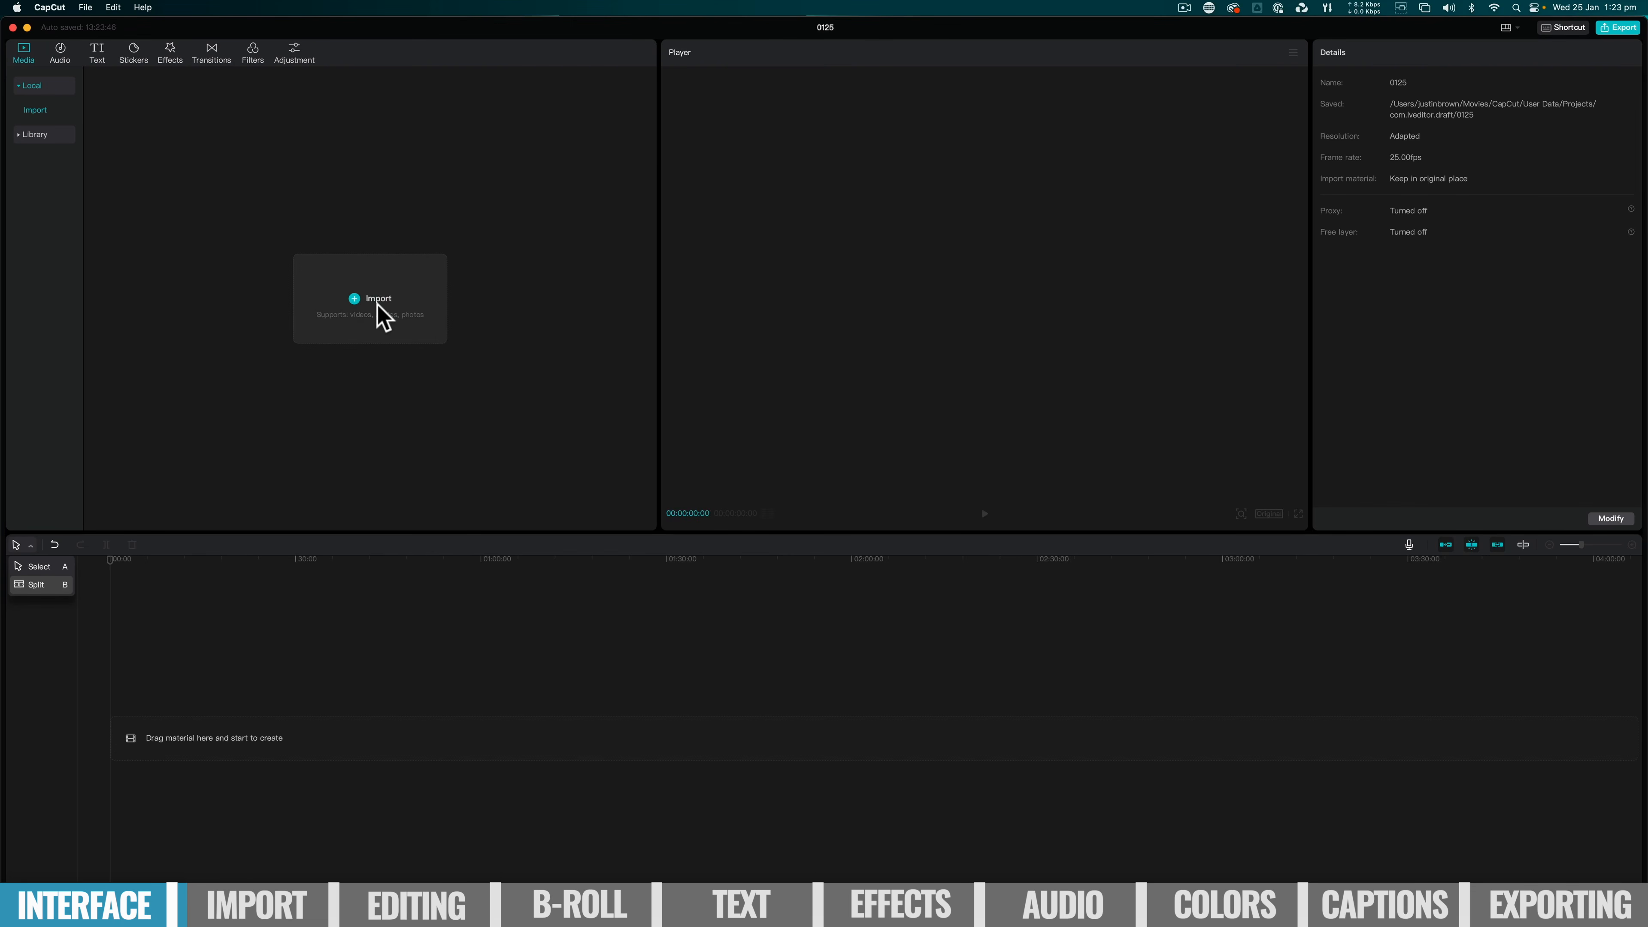
{"action": "left_click", "coordinate": [383, 315]}
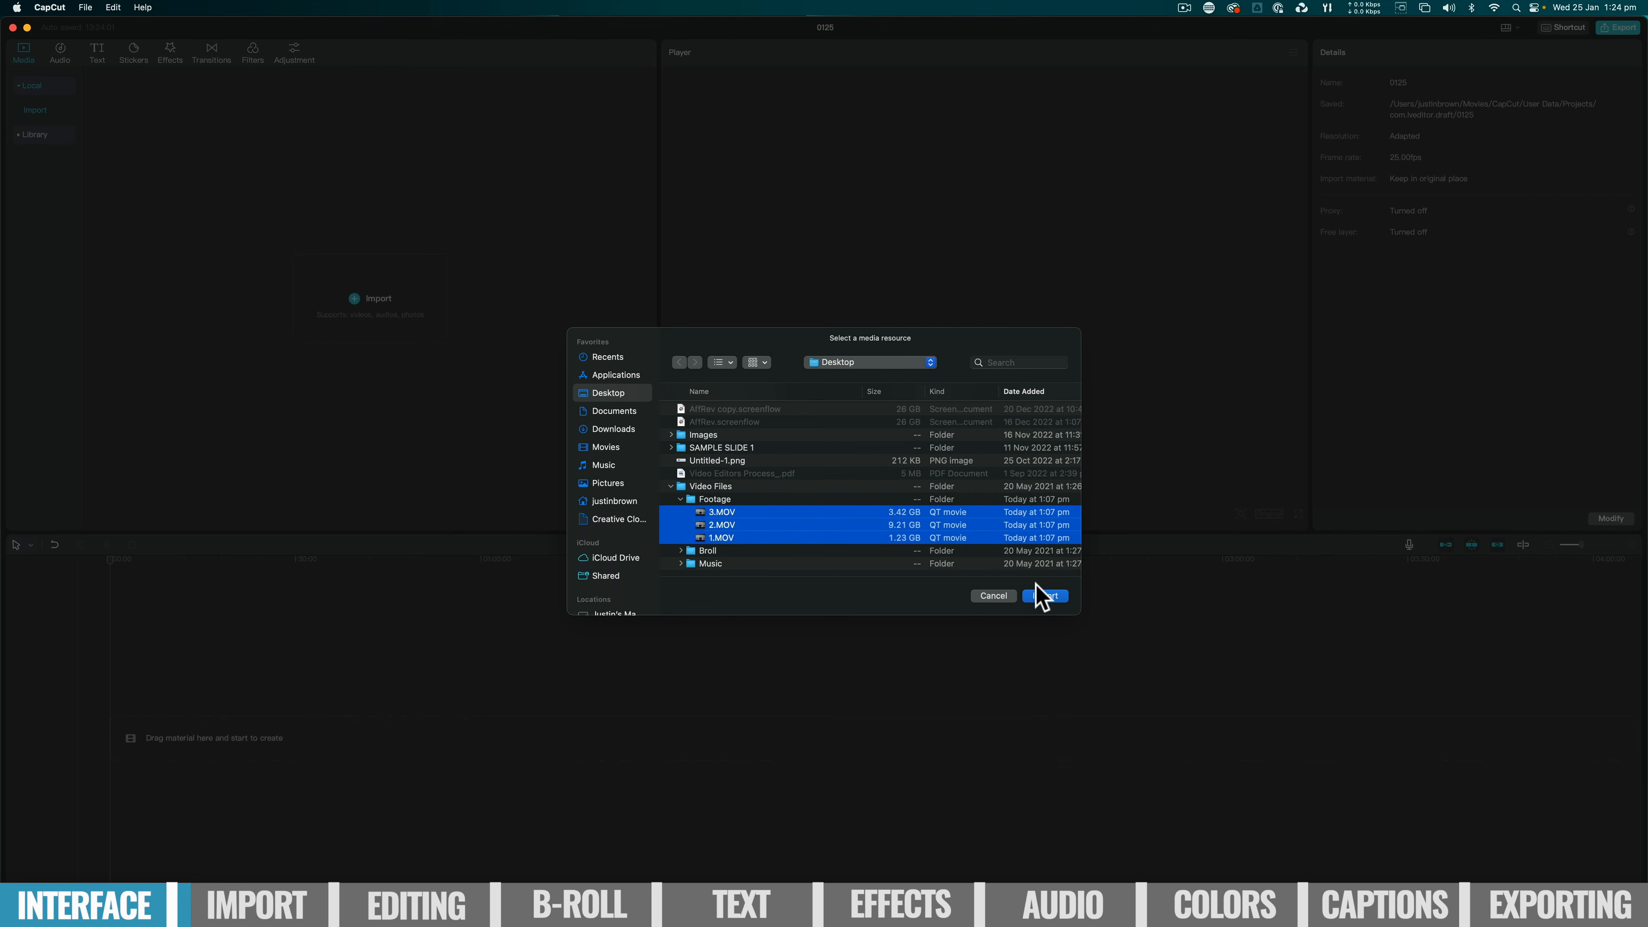
{"action": "left_click", "coordinate": [1044, 595]}
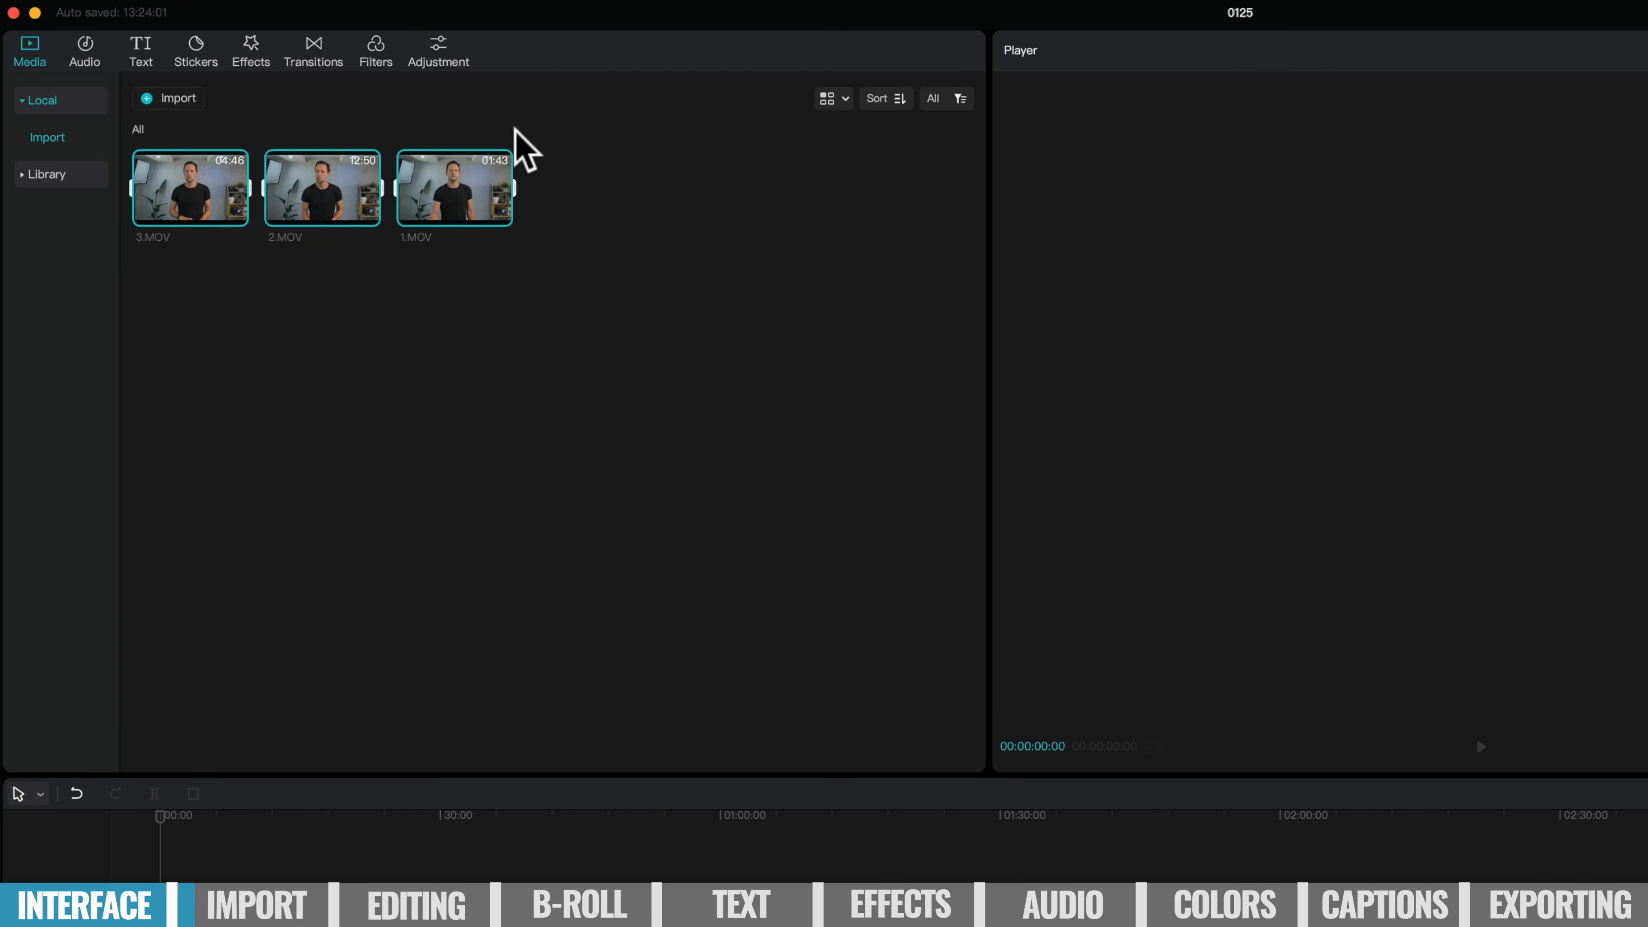
{"action": "left_click", "coordinate": [560, 307]}
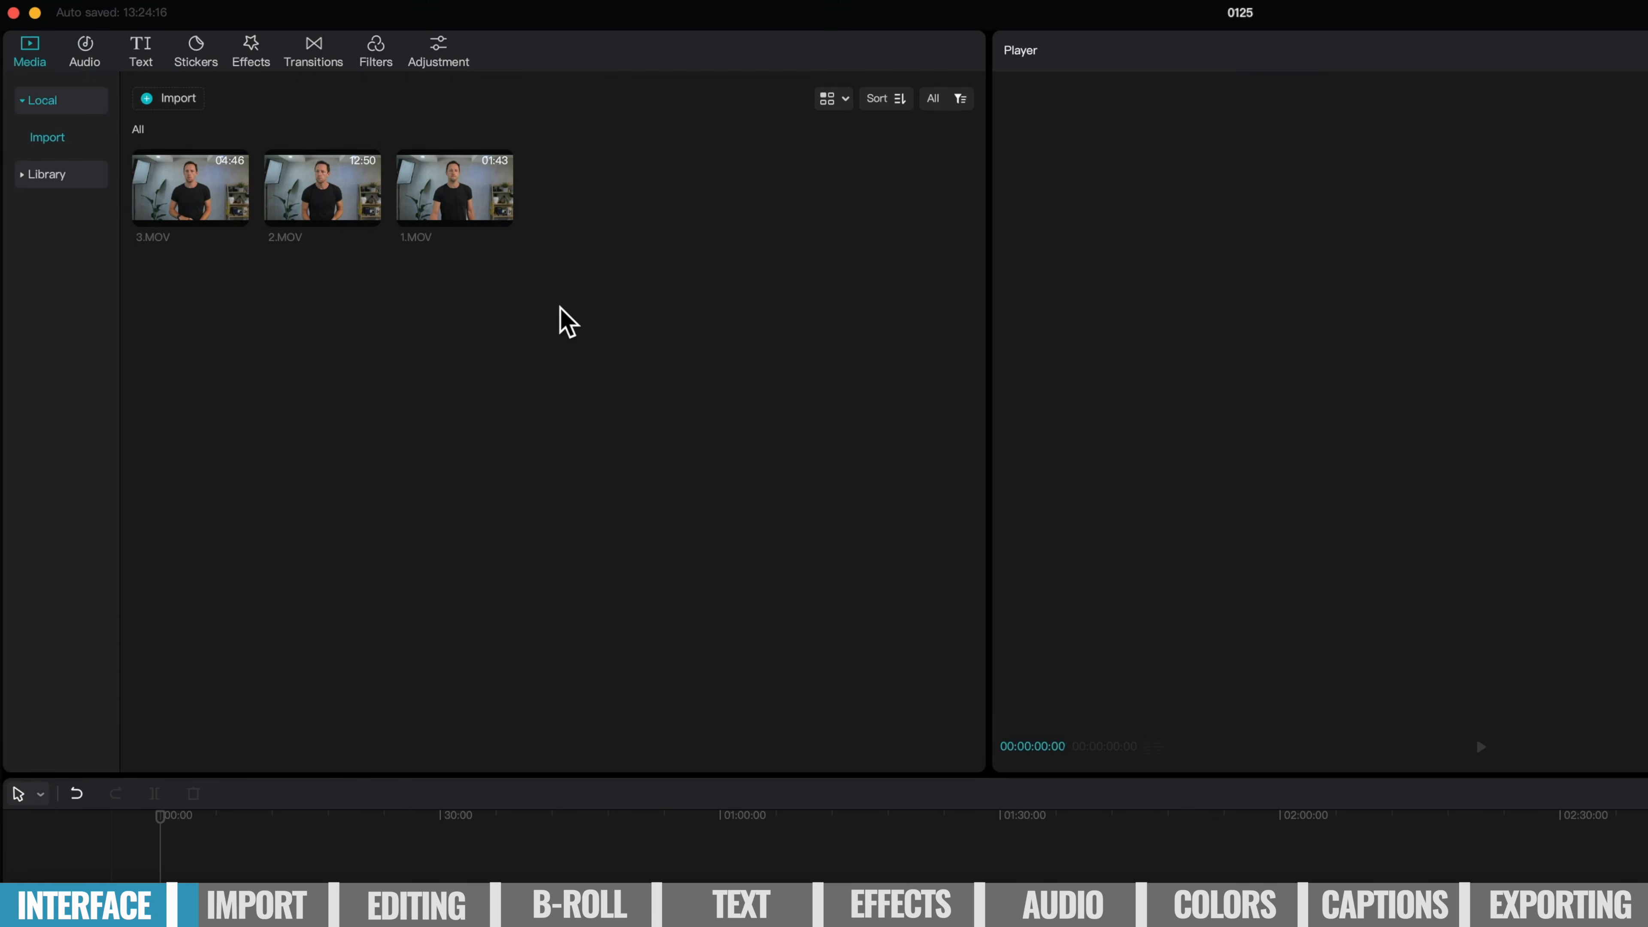
Place 1.MOV, 2.MOV and 3.MOV one after another on the timeline, previewing 2.MOV before adding it.
{"action": "mouse_move", "coordinate": [468, 198]}
{"action": "left_click_drag", "start_coordinate": [464, 198], "coordinate": [203, 674]}
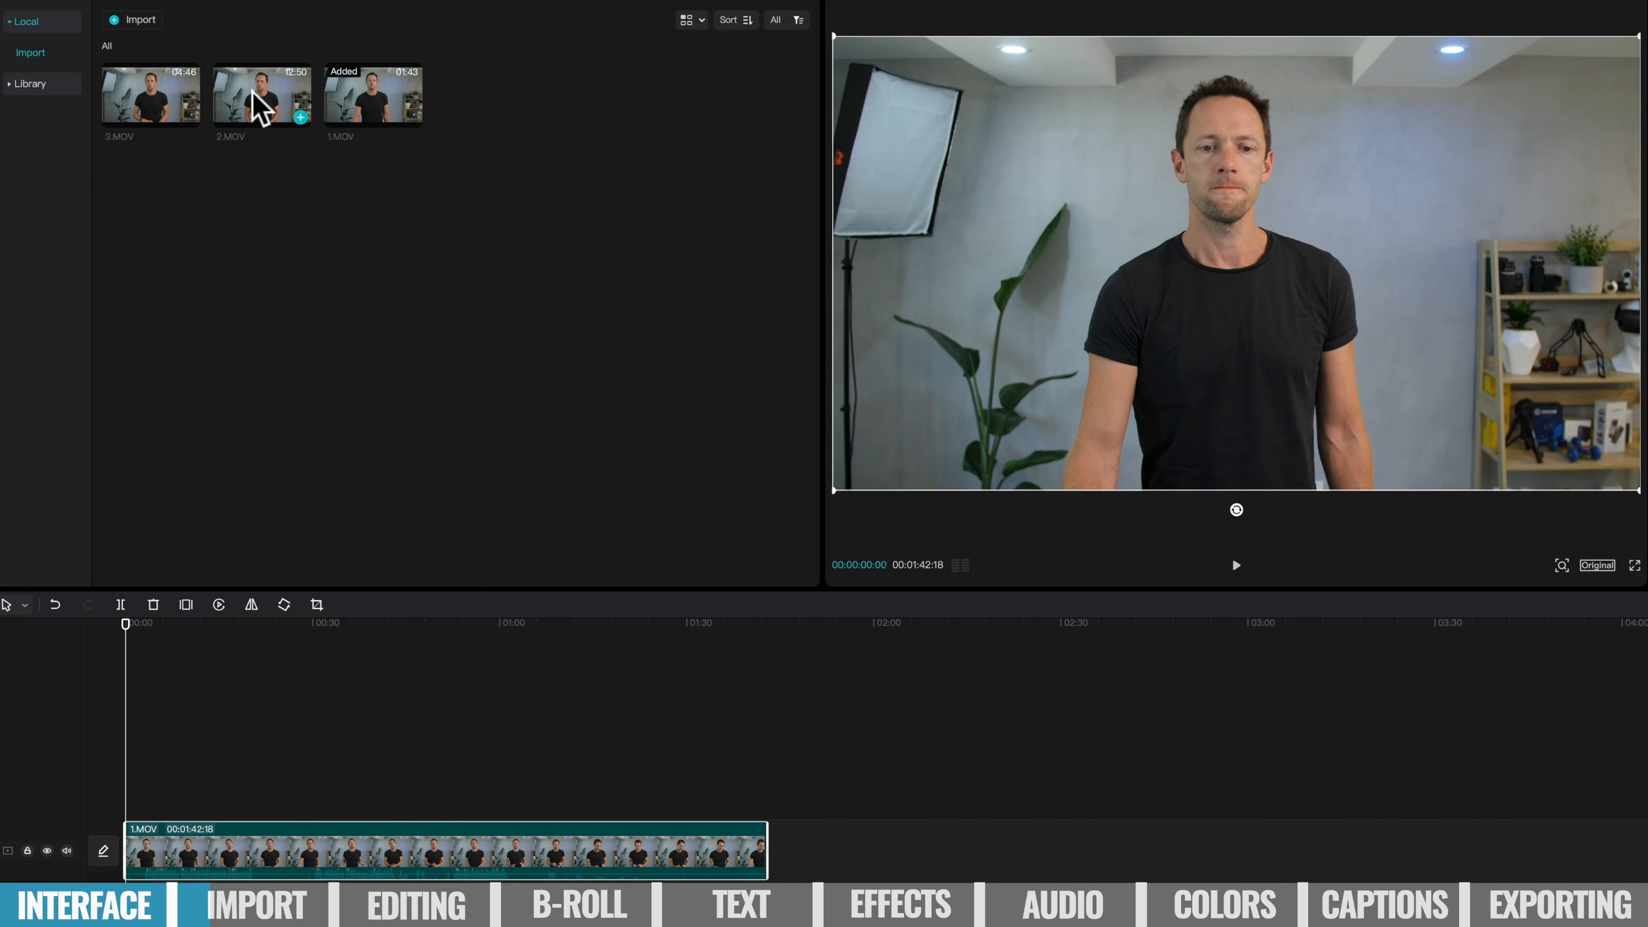
{"action": "left_click", "coordinate": [258, 107]}
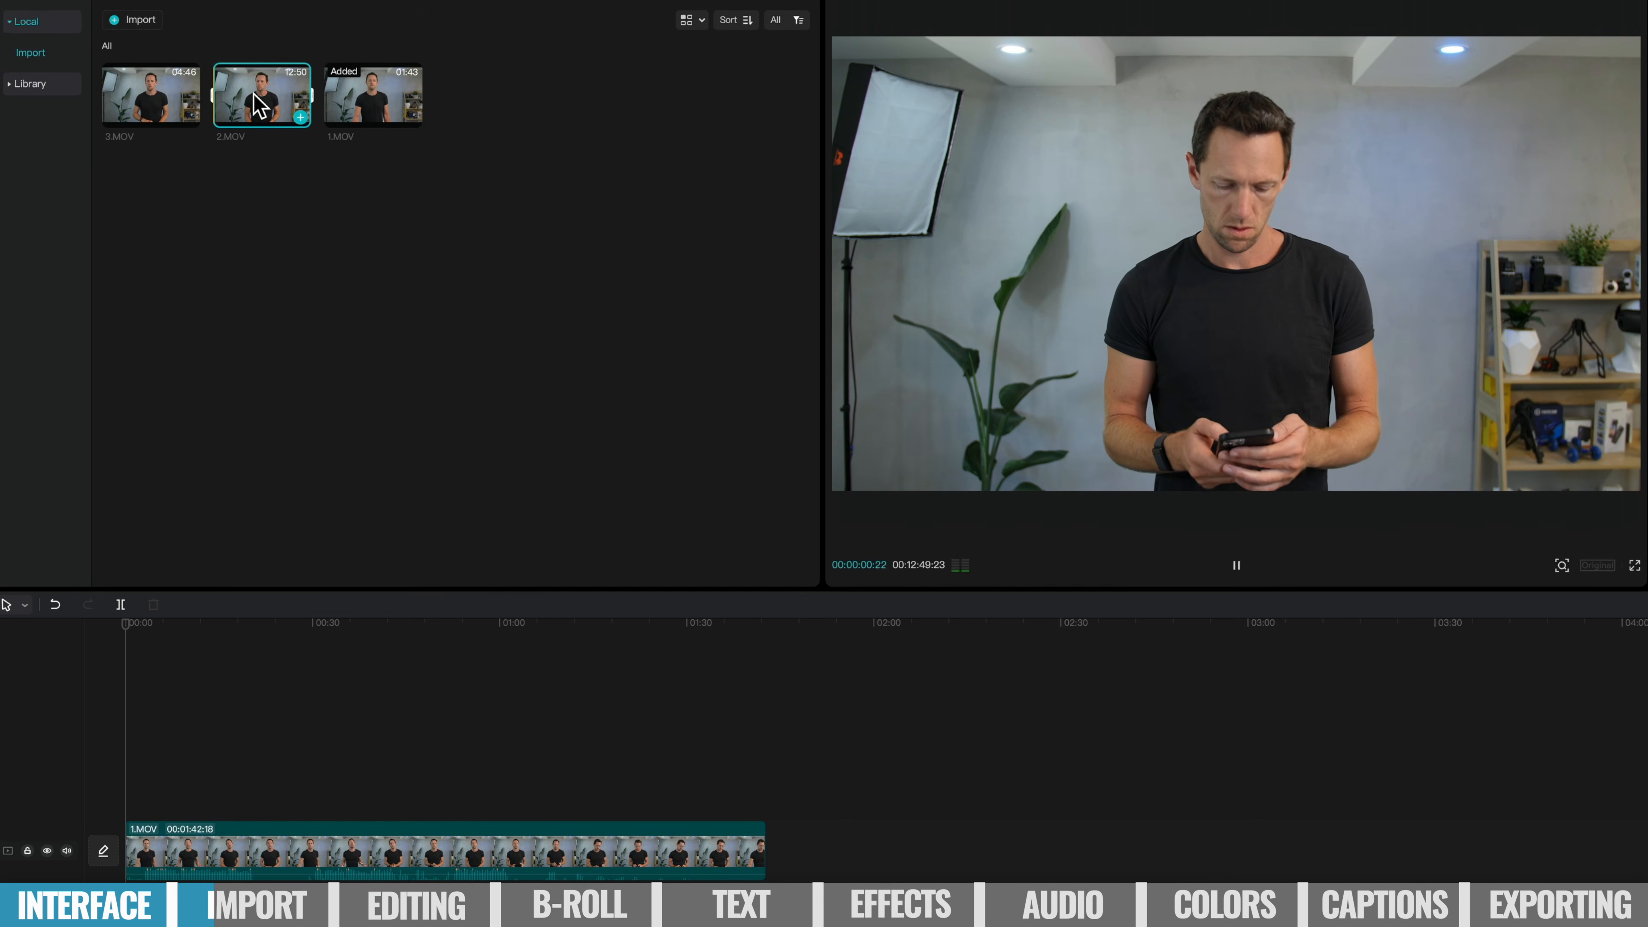
{"action": "key", "text": "space"}
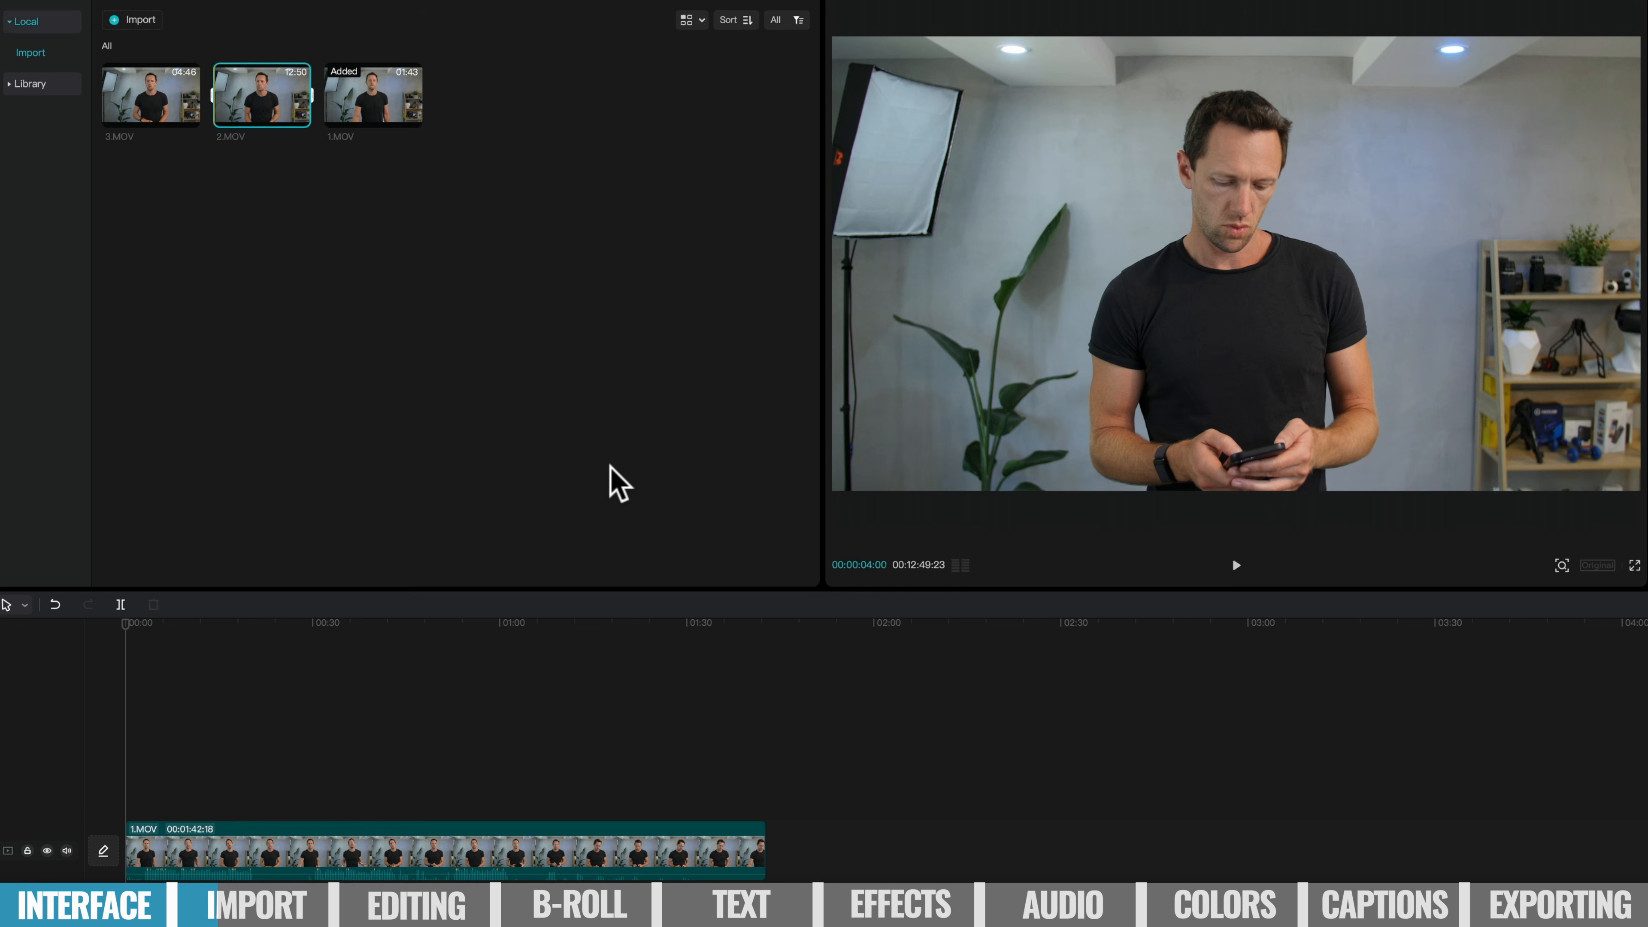
{"action": "left_click_drag", "start_coordinate": [272, 117], "coordinate": [773, 754]}
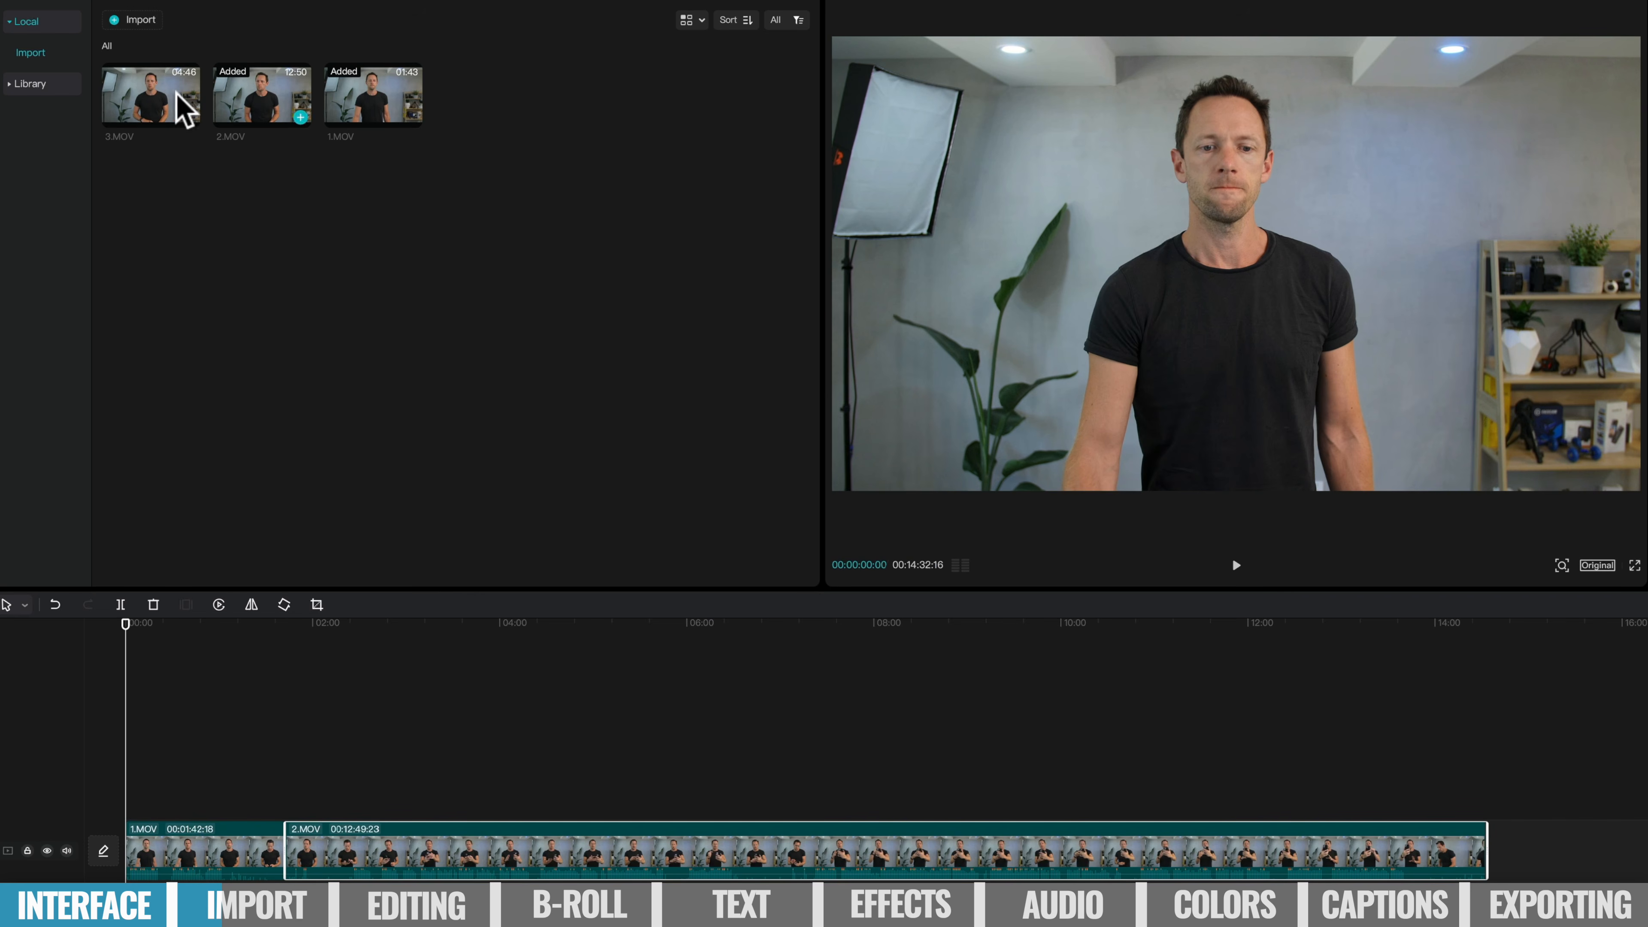
{"action": "left_click_drag", "start_coordinate": [153, 98], "coordinate": [1560, 863]}
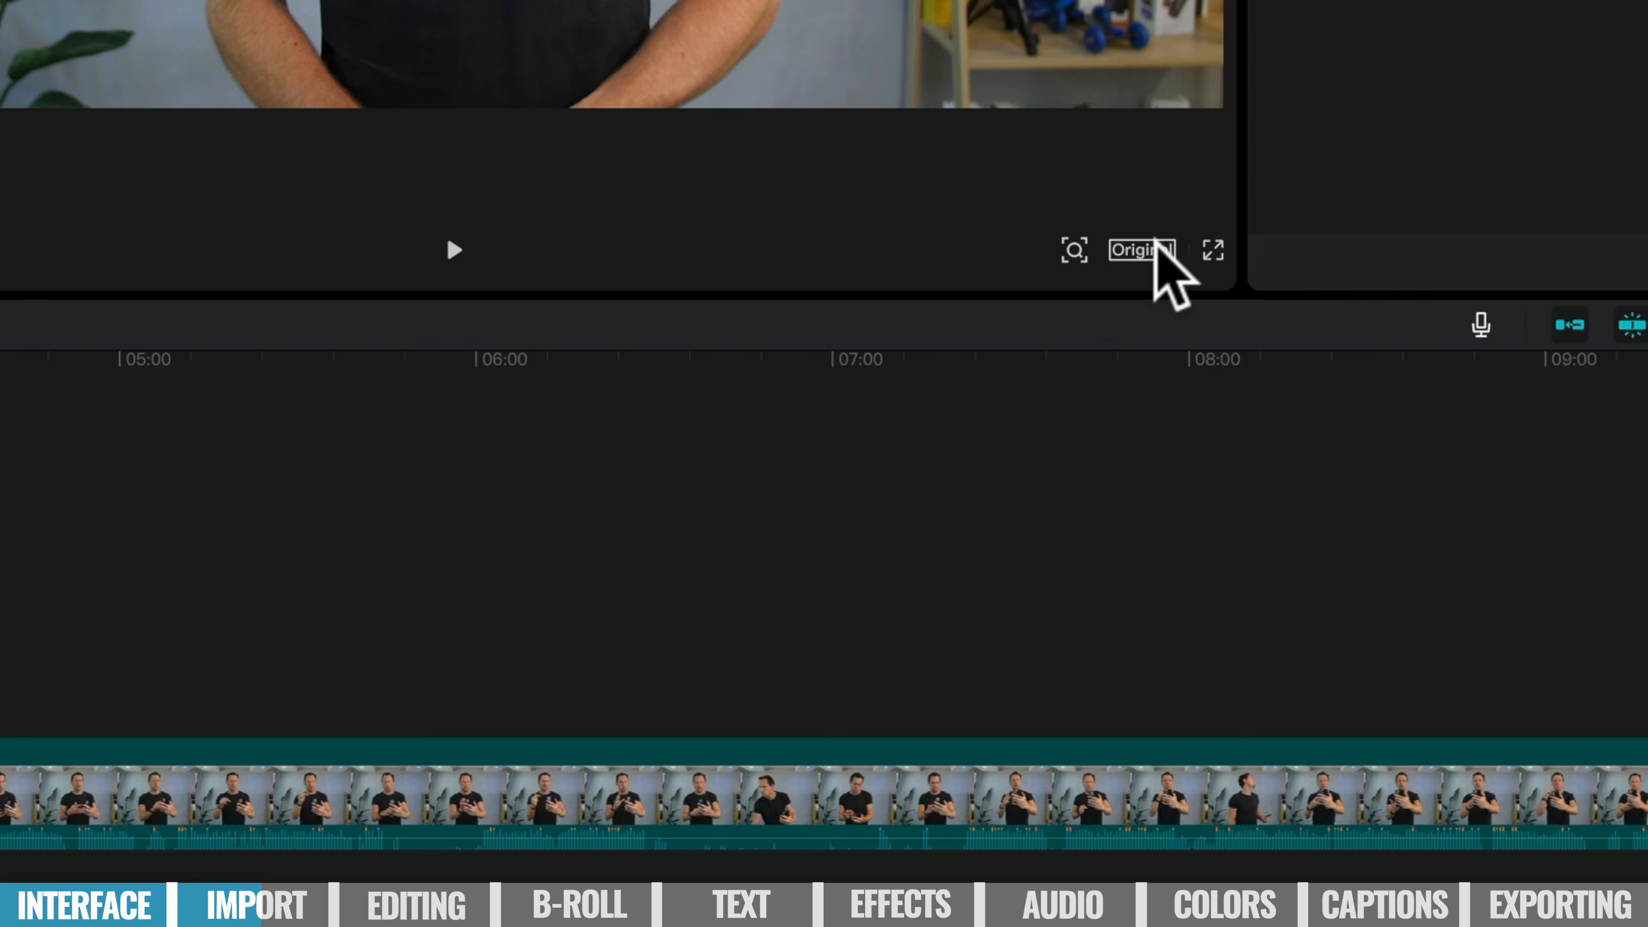
Try the 9:16 aspect ratio for the video, then return it to Original.
{"action": "left_click", "coordinate": [1191, 578]}
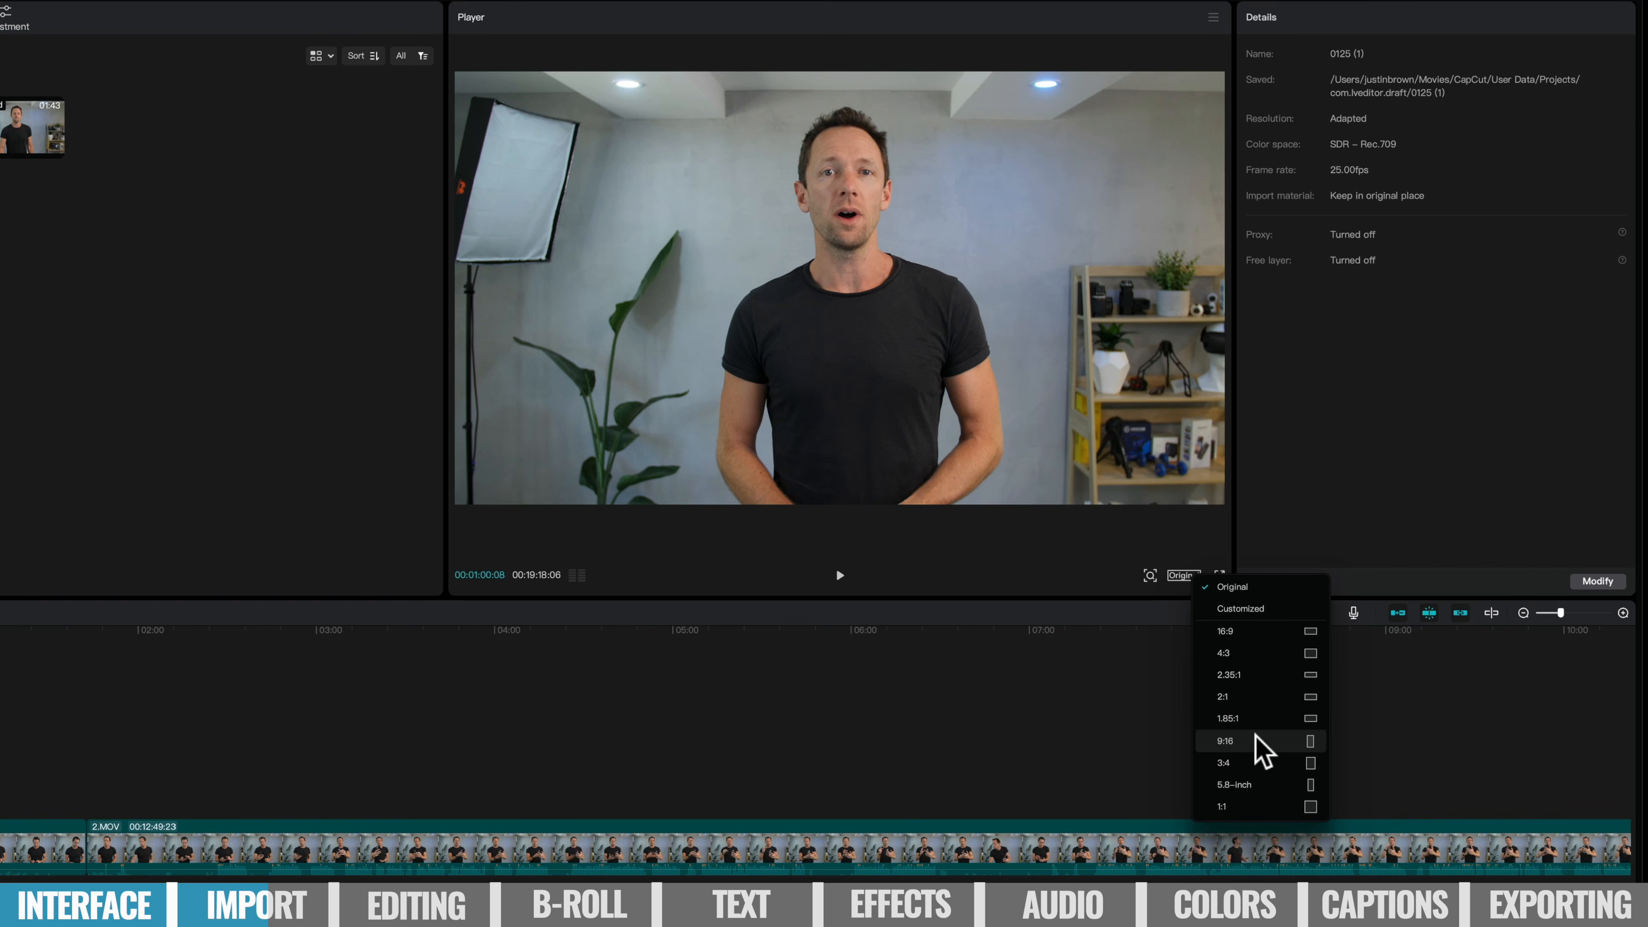
{"action": "left_click", "coordinate": [1258, 740]}
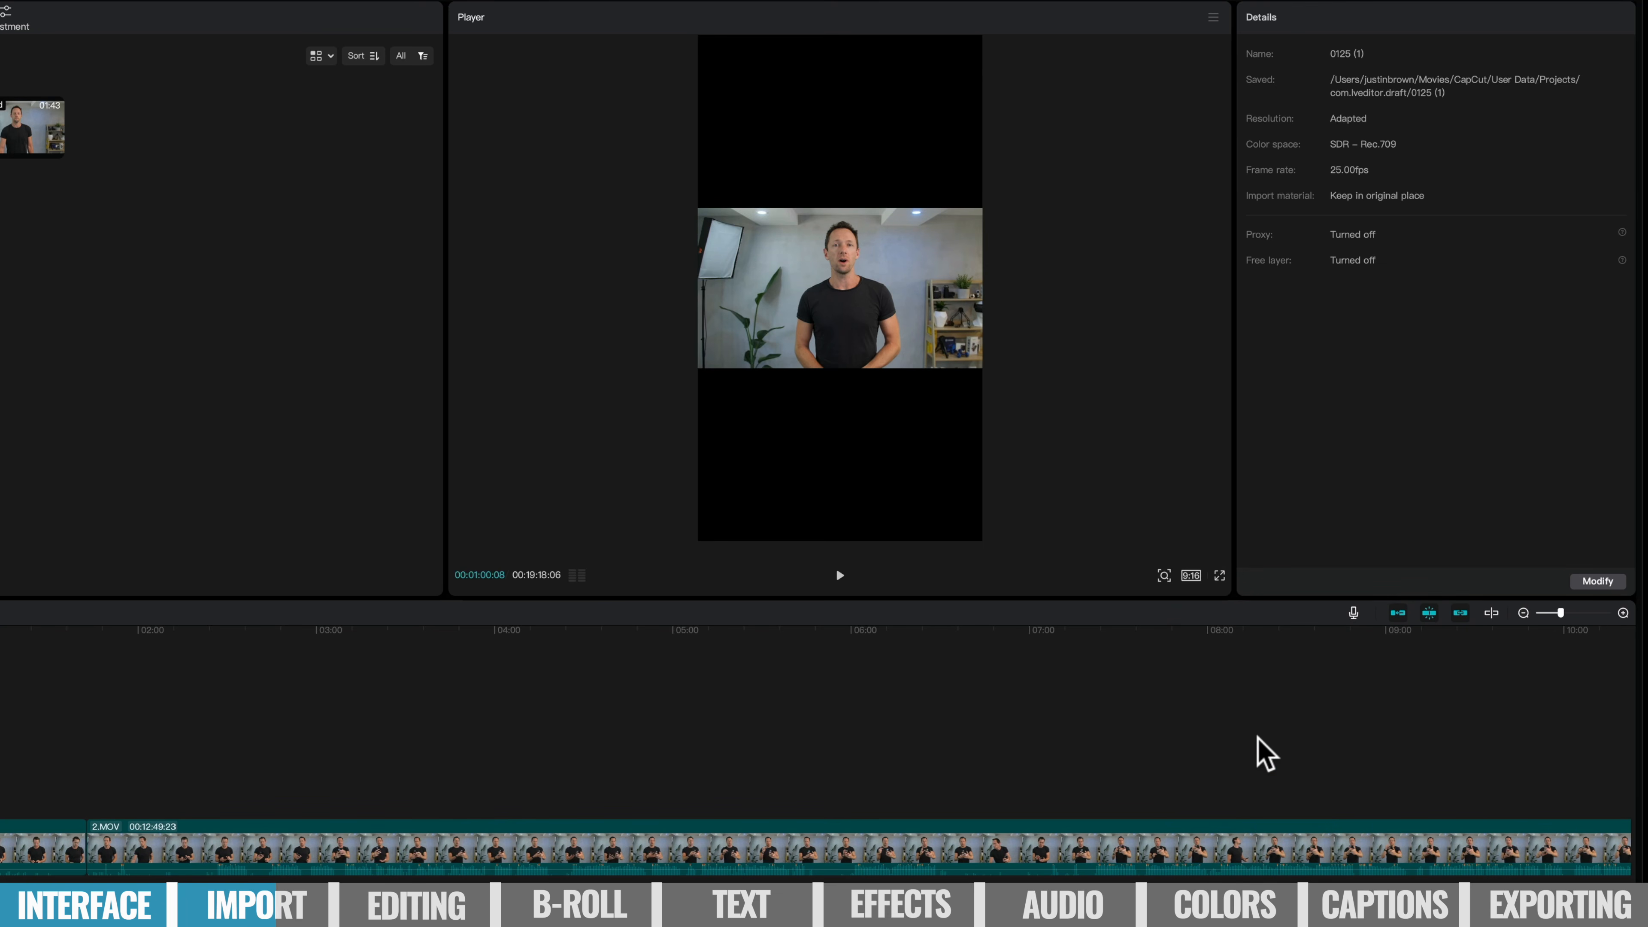
{"action": "left_click", "coordinate": [1191, 575]}
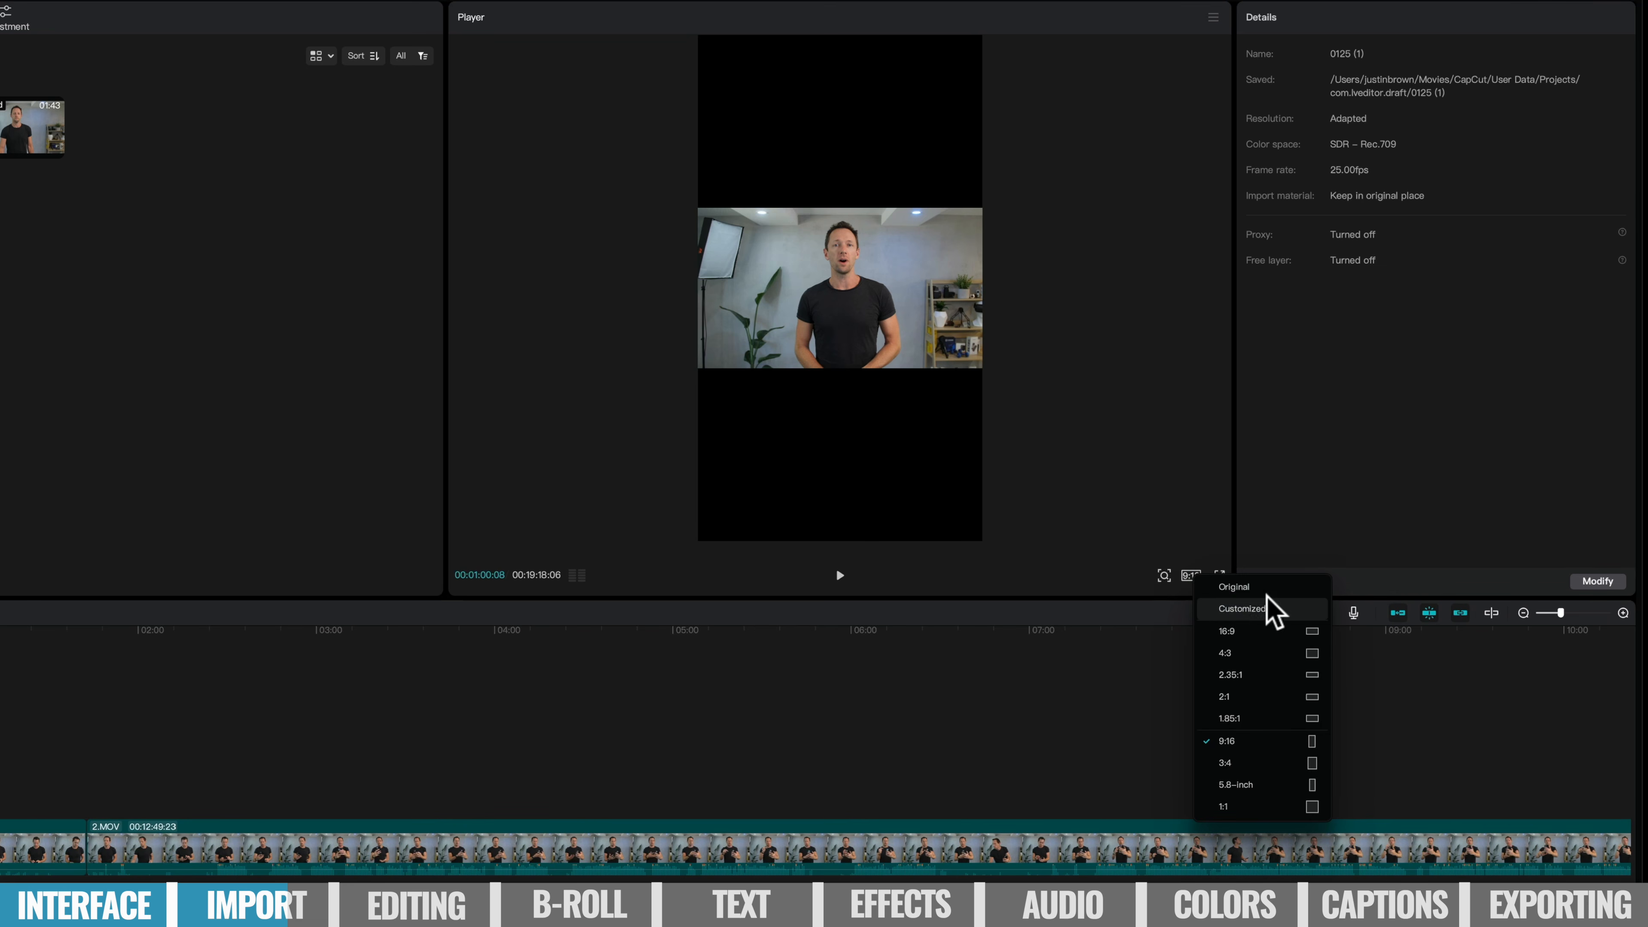
{"action": "left_click", "coordinate": [1279, 587]}
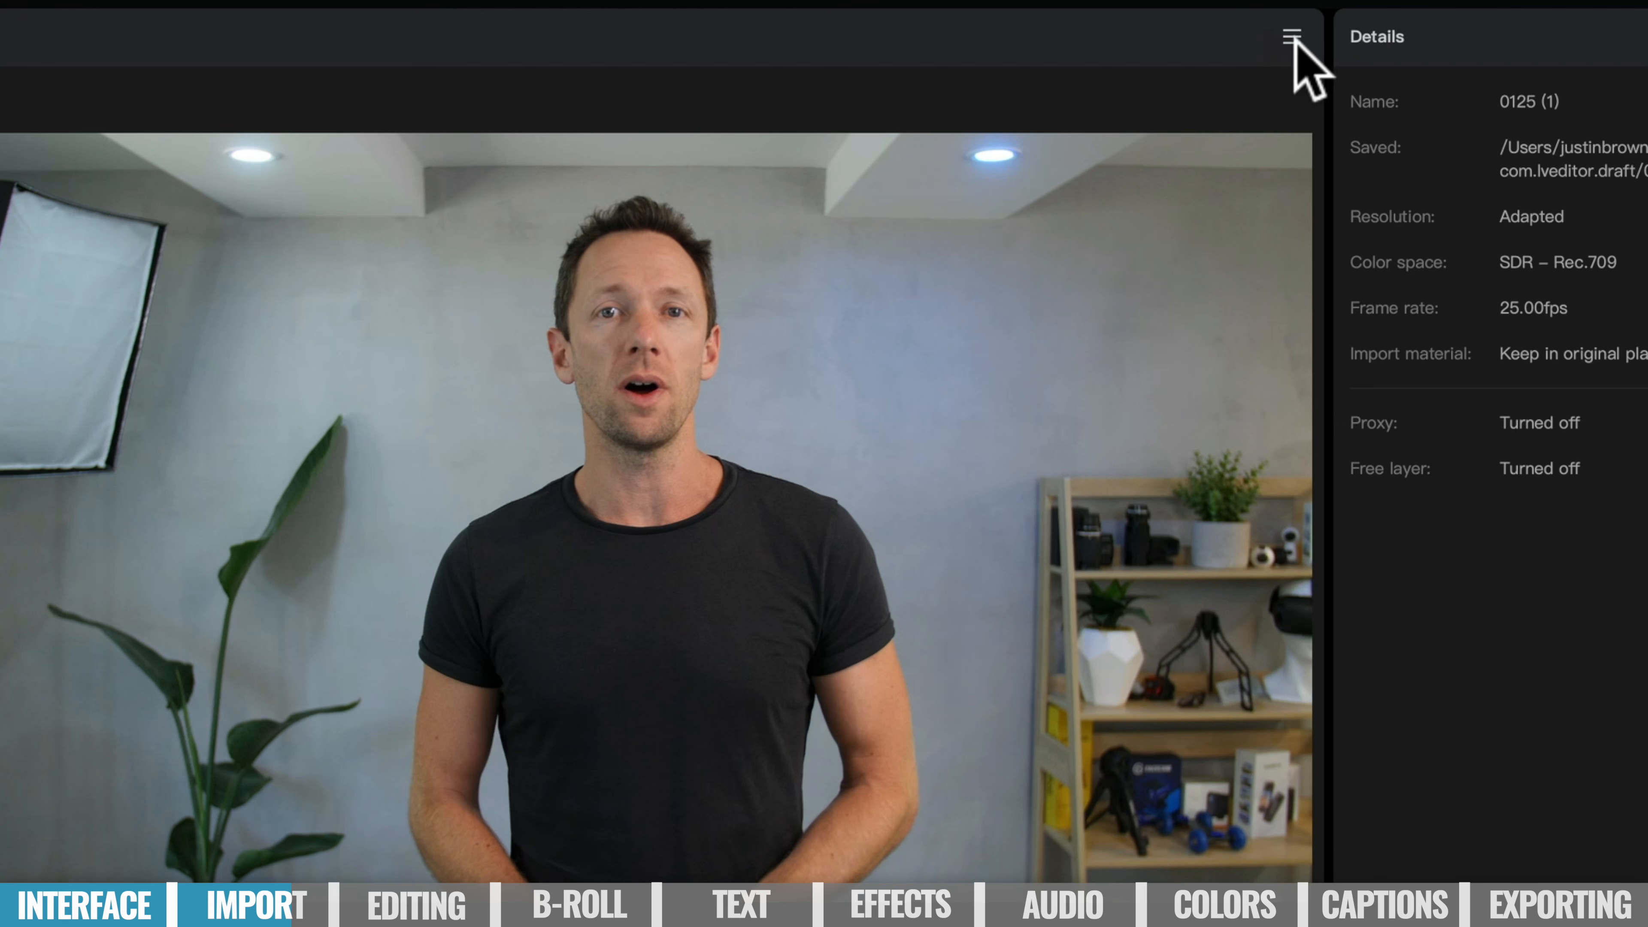
Turn on the color oscilloscope for the video preview.
{"action": "left_click", "coordinate": [1291, 38]}
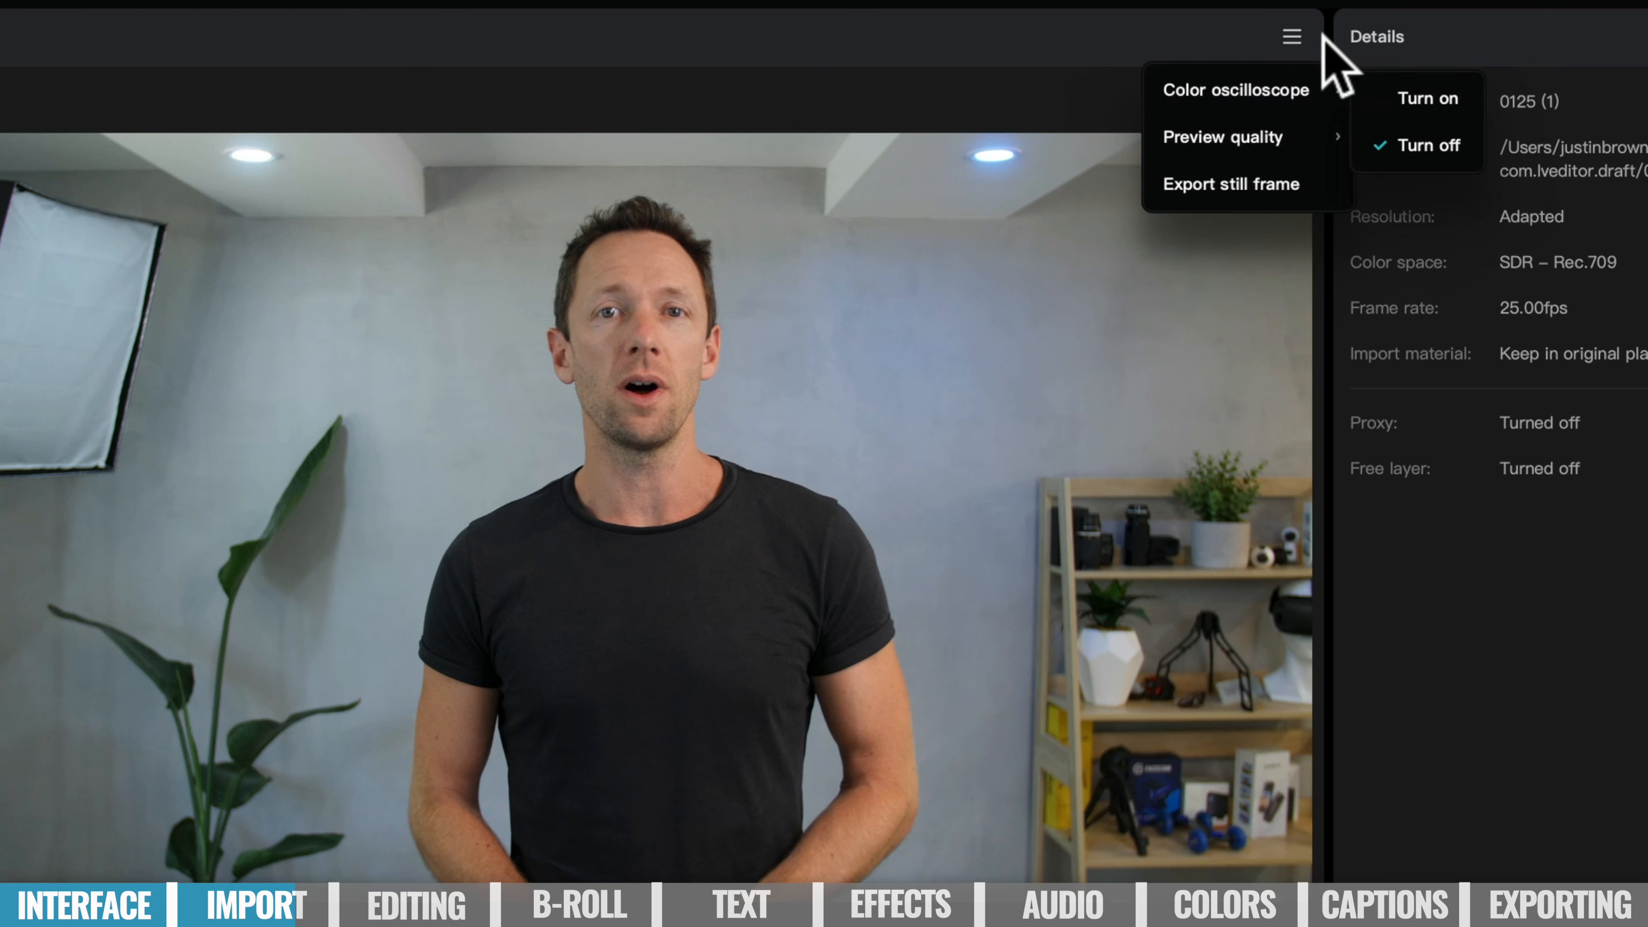
{"action": "left_click", "coordinate": [1421, 99]}
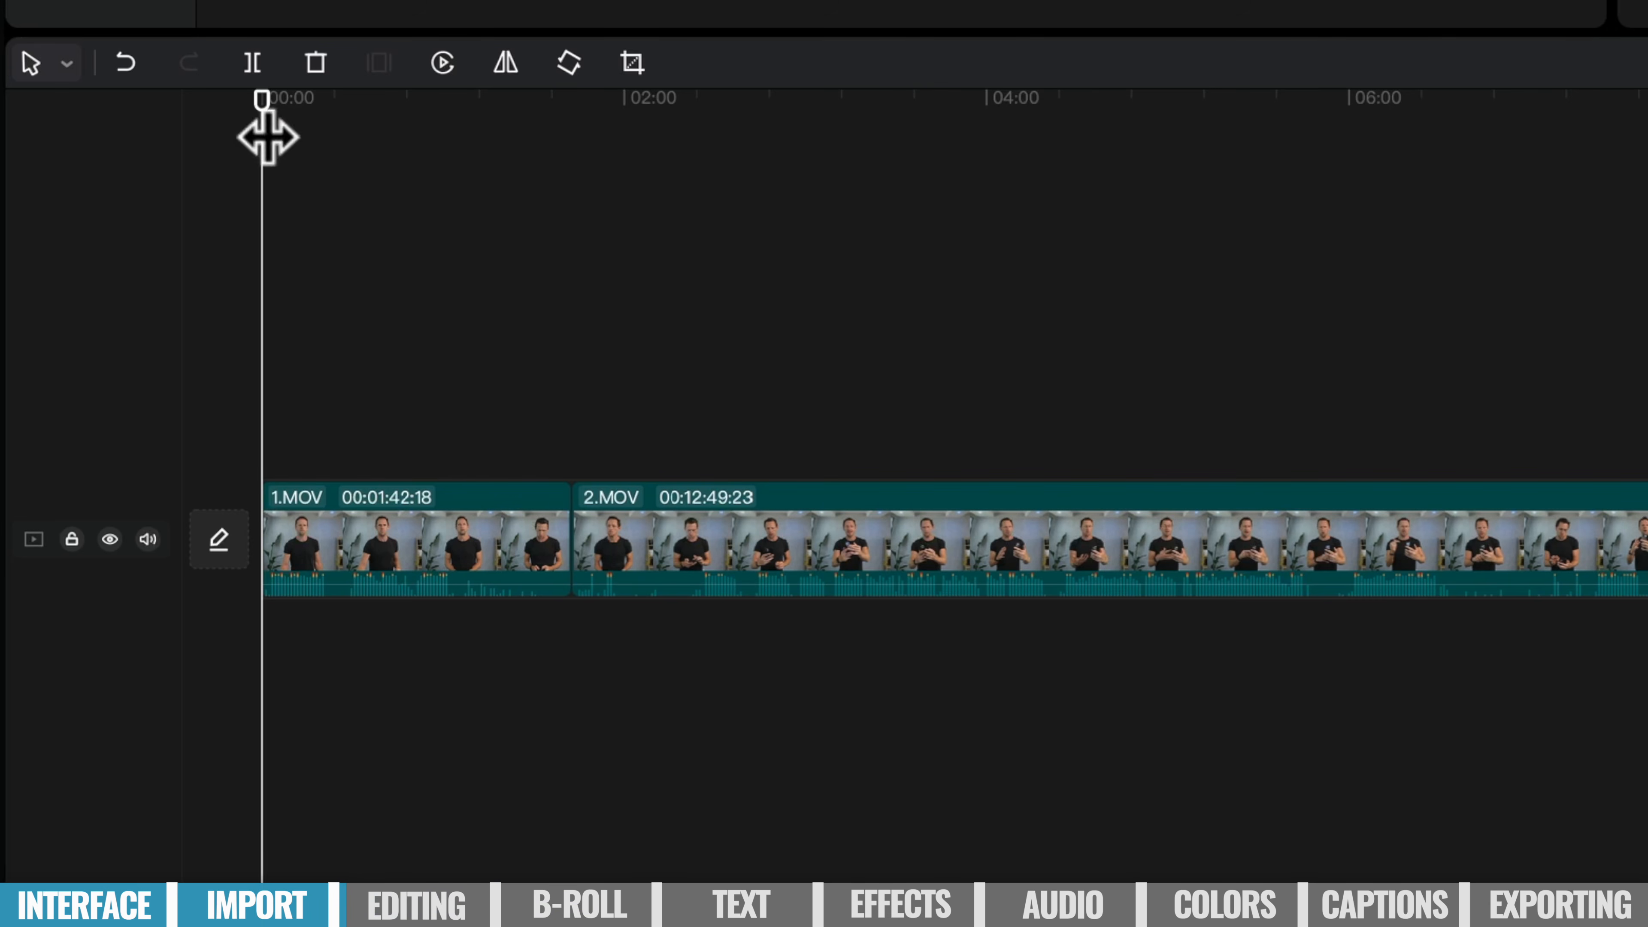
Zoom in on the timeline to show the beginning of 1.MOV in detail.
{"action": "left_click", "coordinate": [211, 100]}
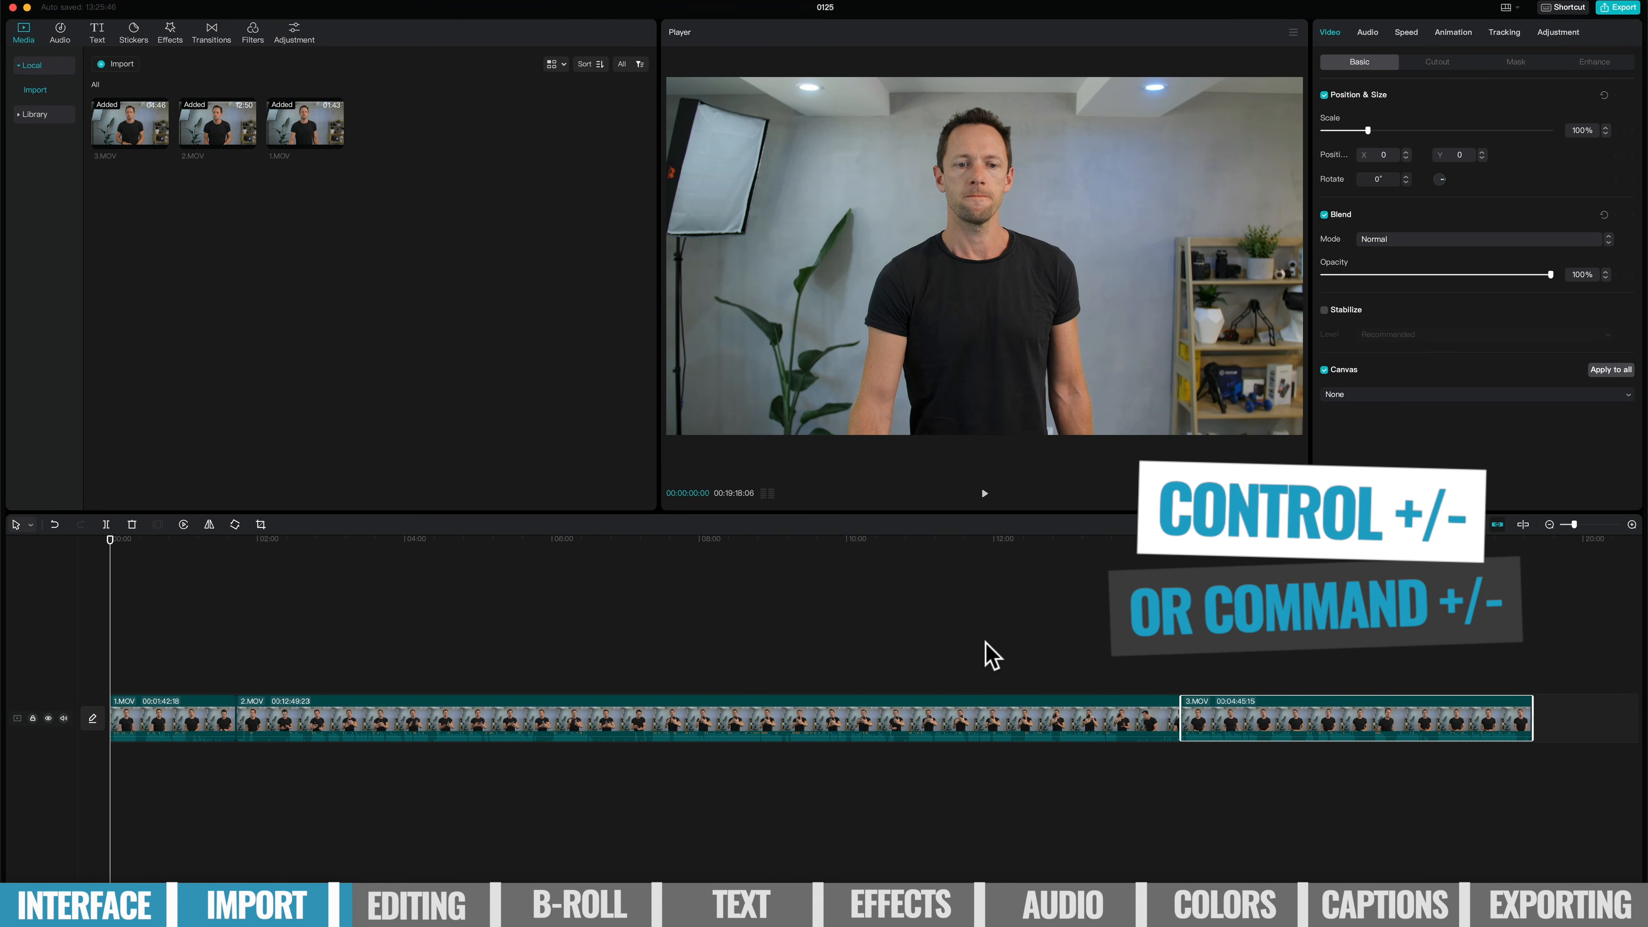
{"action": "key", "text": "ctrl+equal"}
{"action": "key", "text": "ctrl+equal"}
{"action": "key", "text": "ctrl+equal"}
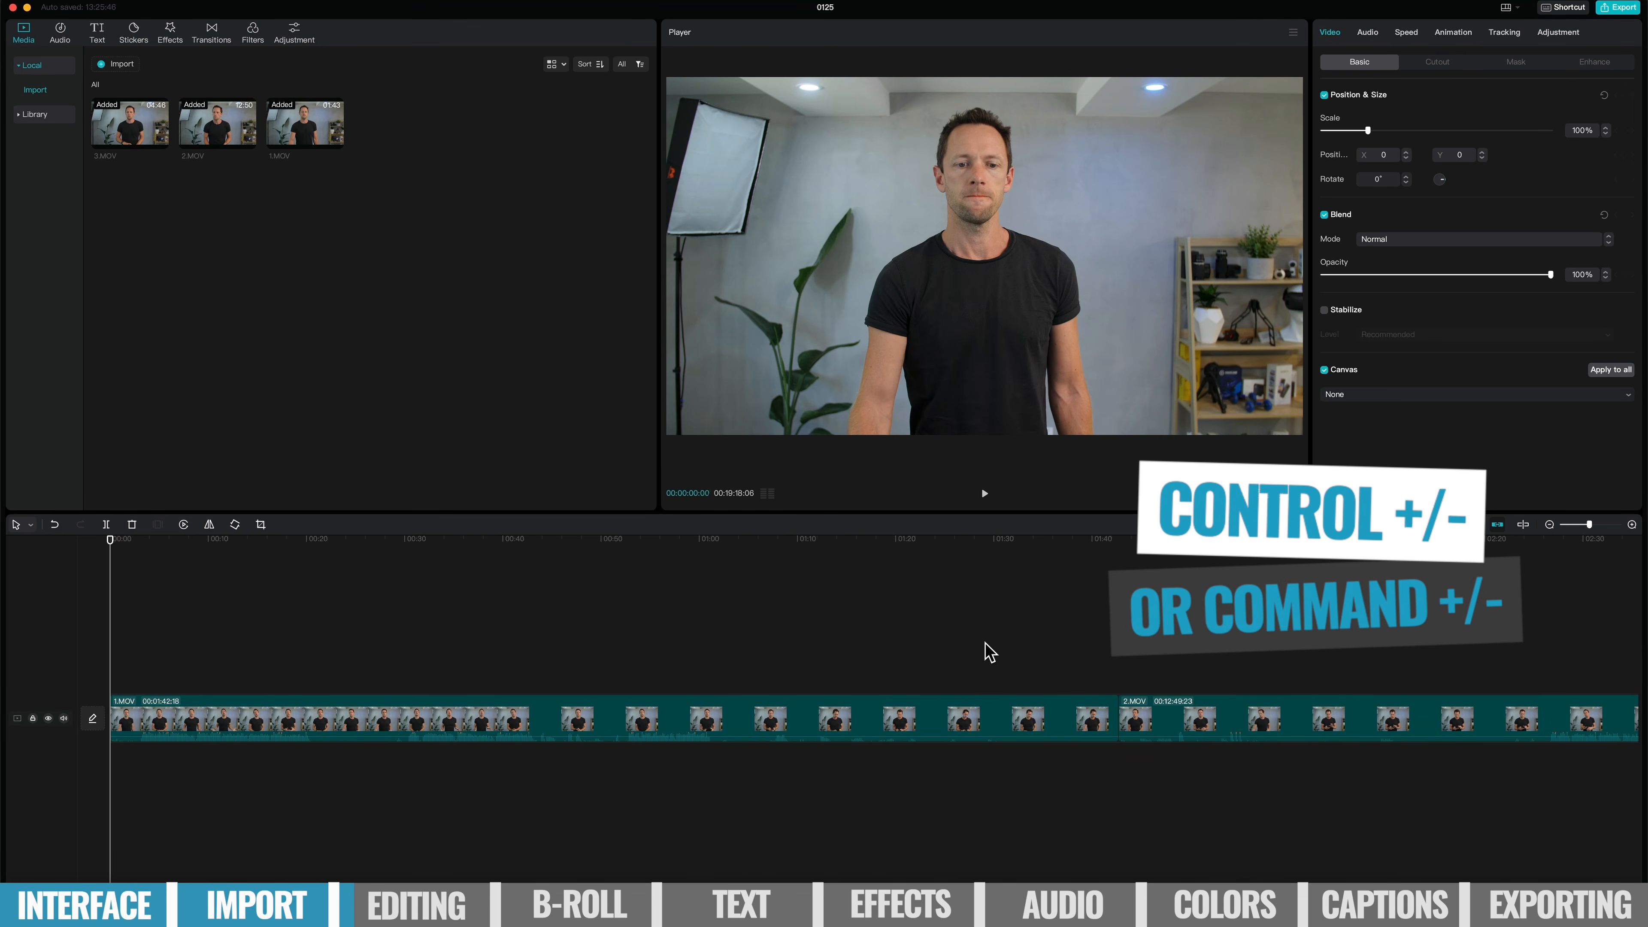
{"action": "key", "text": "ctrl+equal"}
{"action": "key", "text": "ctrl+equal"}
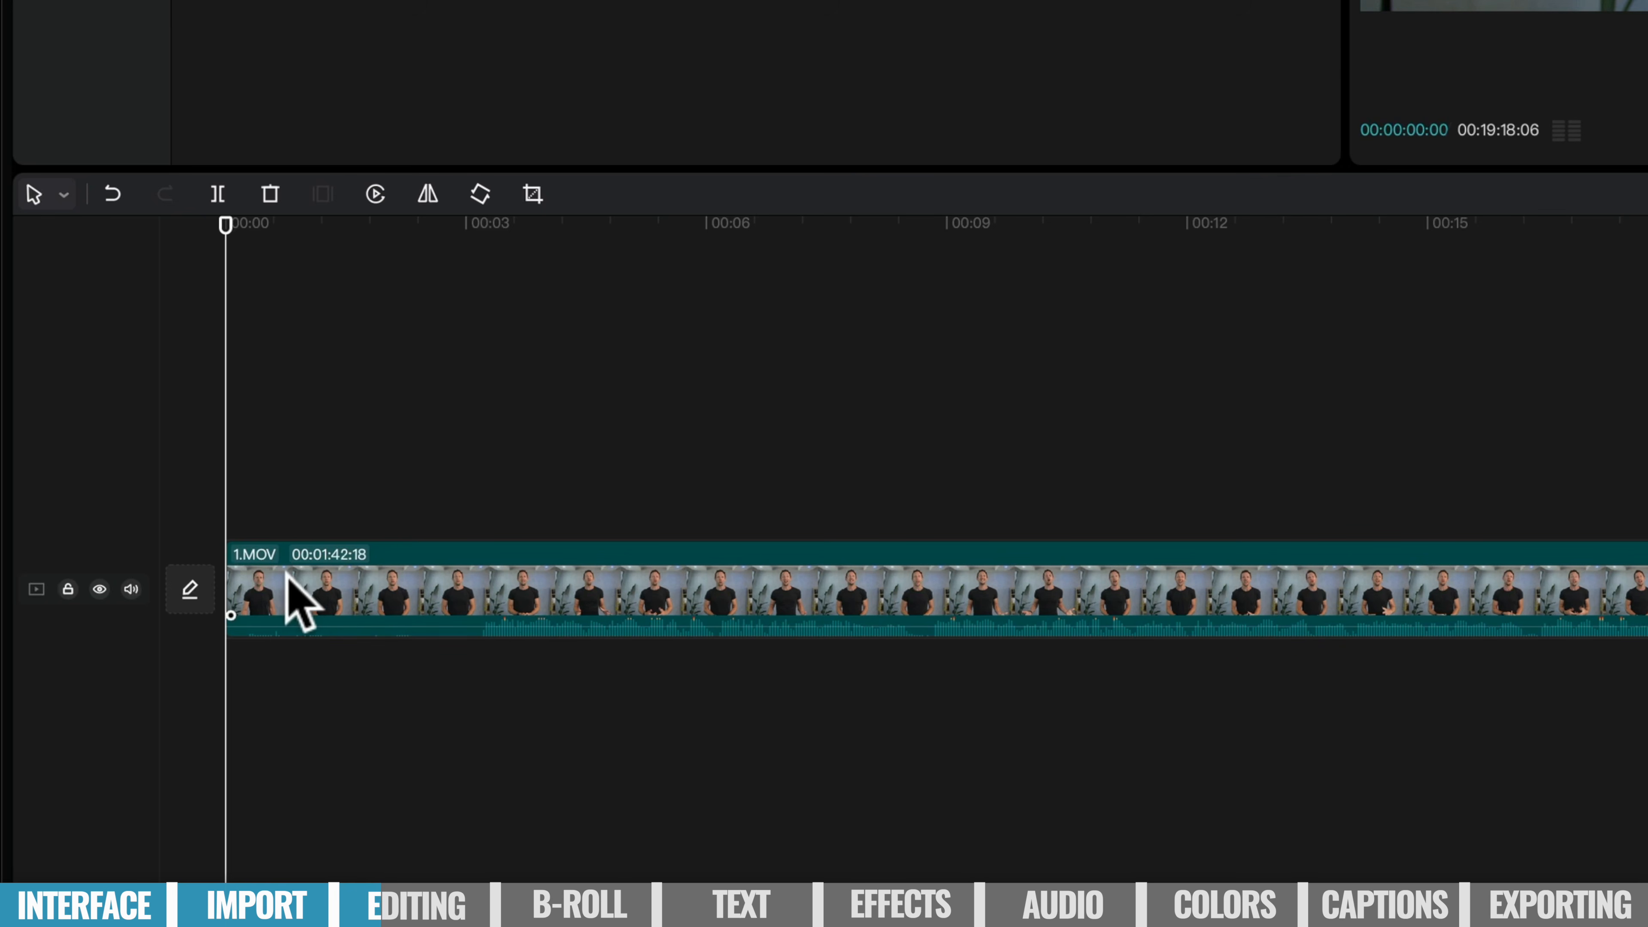
Trim about 3 seconds off the beginning of 1.MOV and play the video from its new start.
{"action": "left_click", "coordinate": [463, 581]}
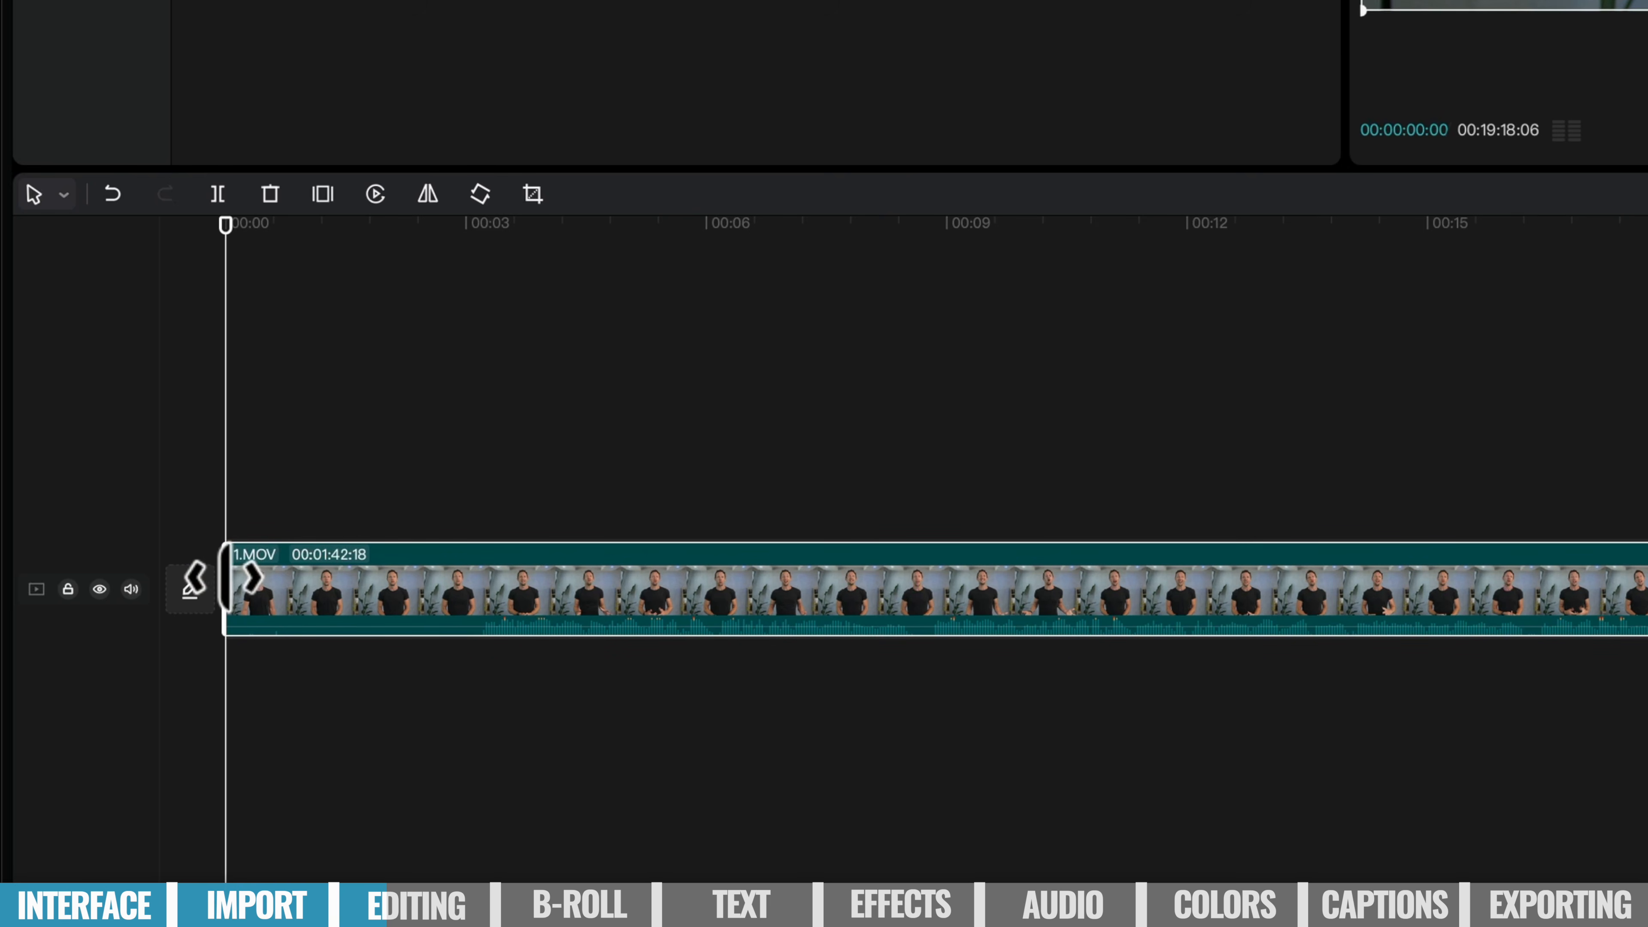
{"action": "left_click_drag", "start_coordinate": [243, 583], "coordinate": [485, 556]}
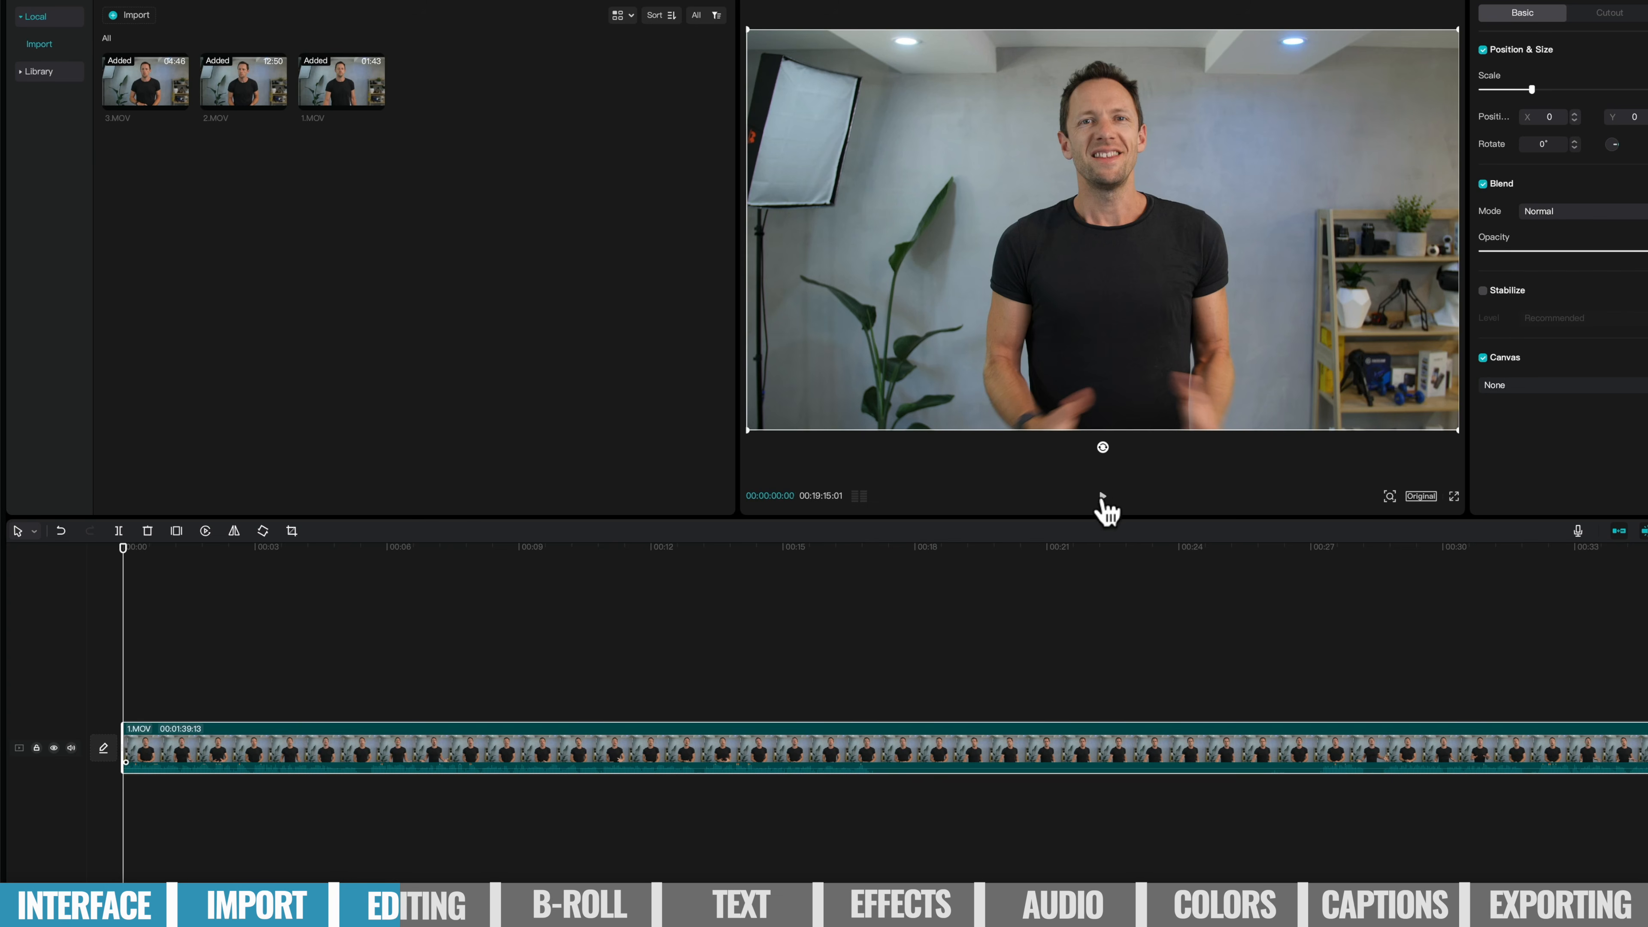
{"action": "left_click", "coordinate": [1103, 496]}
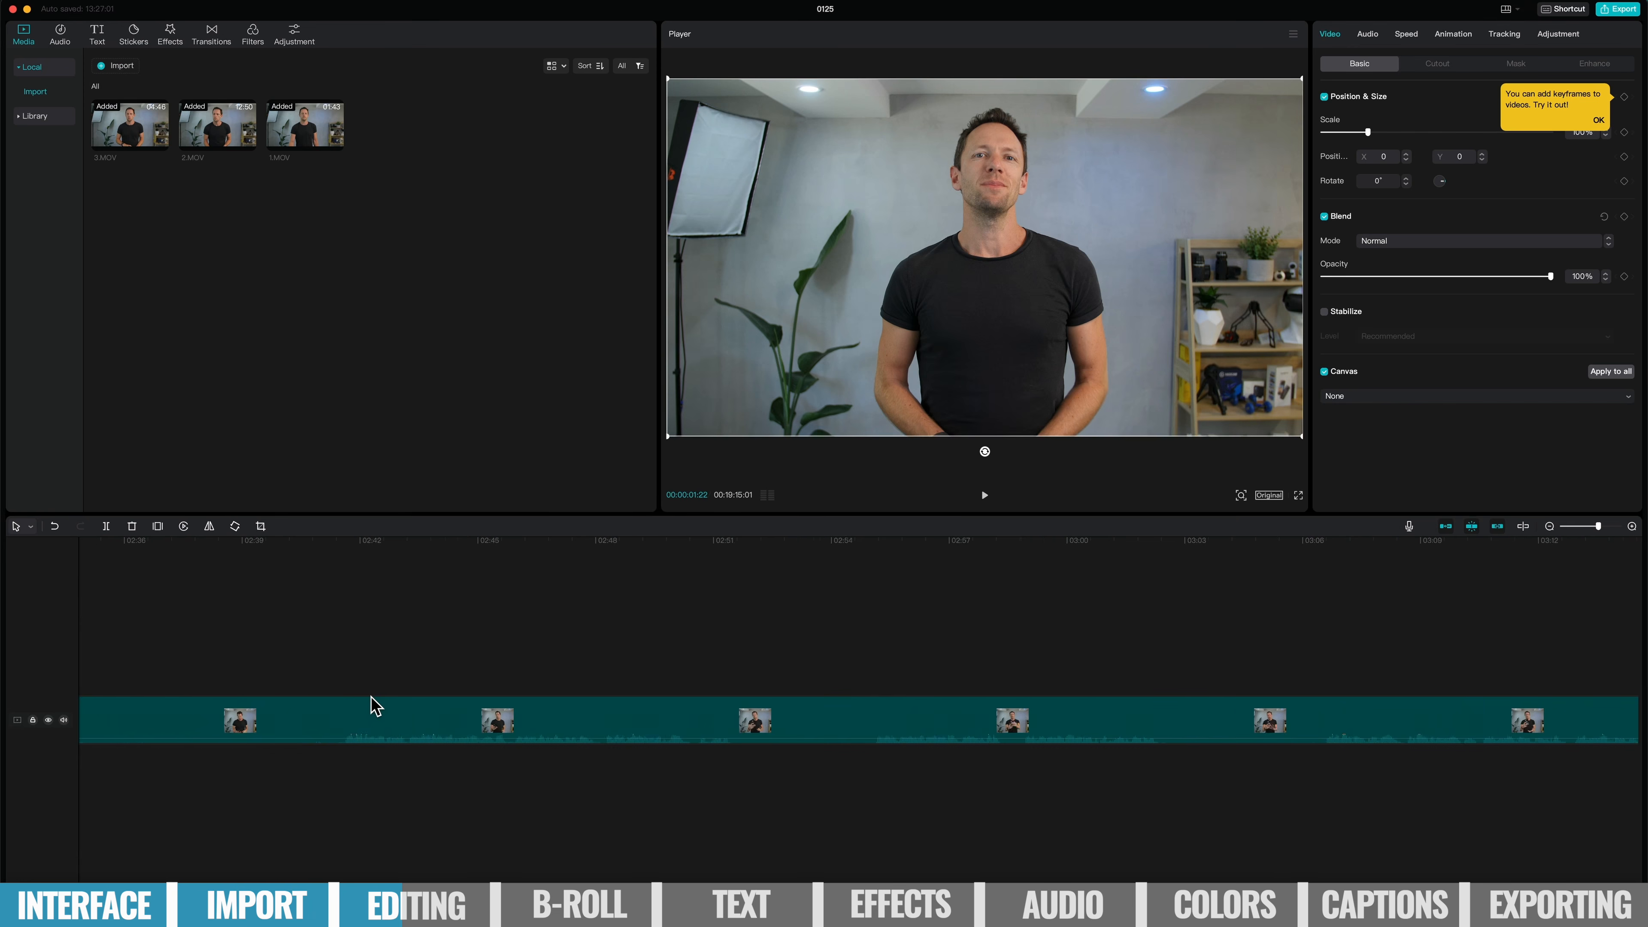
Place the playhead at 00:19:02:02 near the end of 3.MOV and try trimming the clip's end inwards.
{"action": "scroll", "coordinate": [373, 706], "scroll_direction": "right", "scroll_amount": 20}
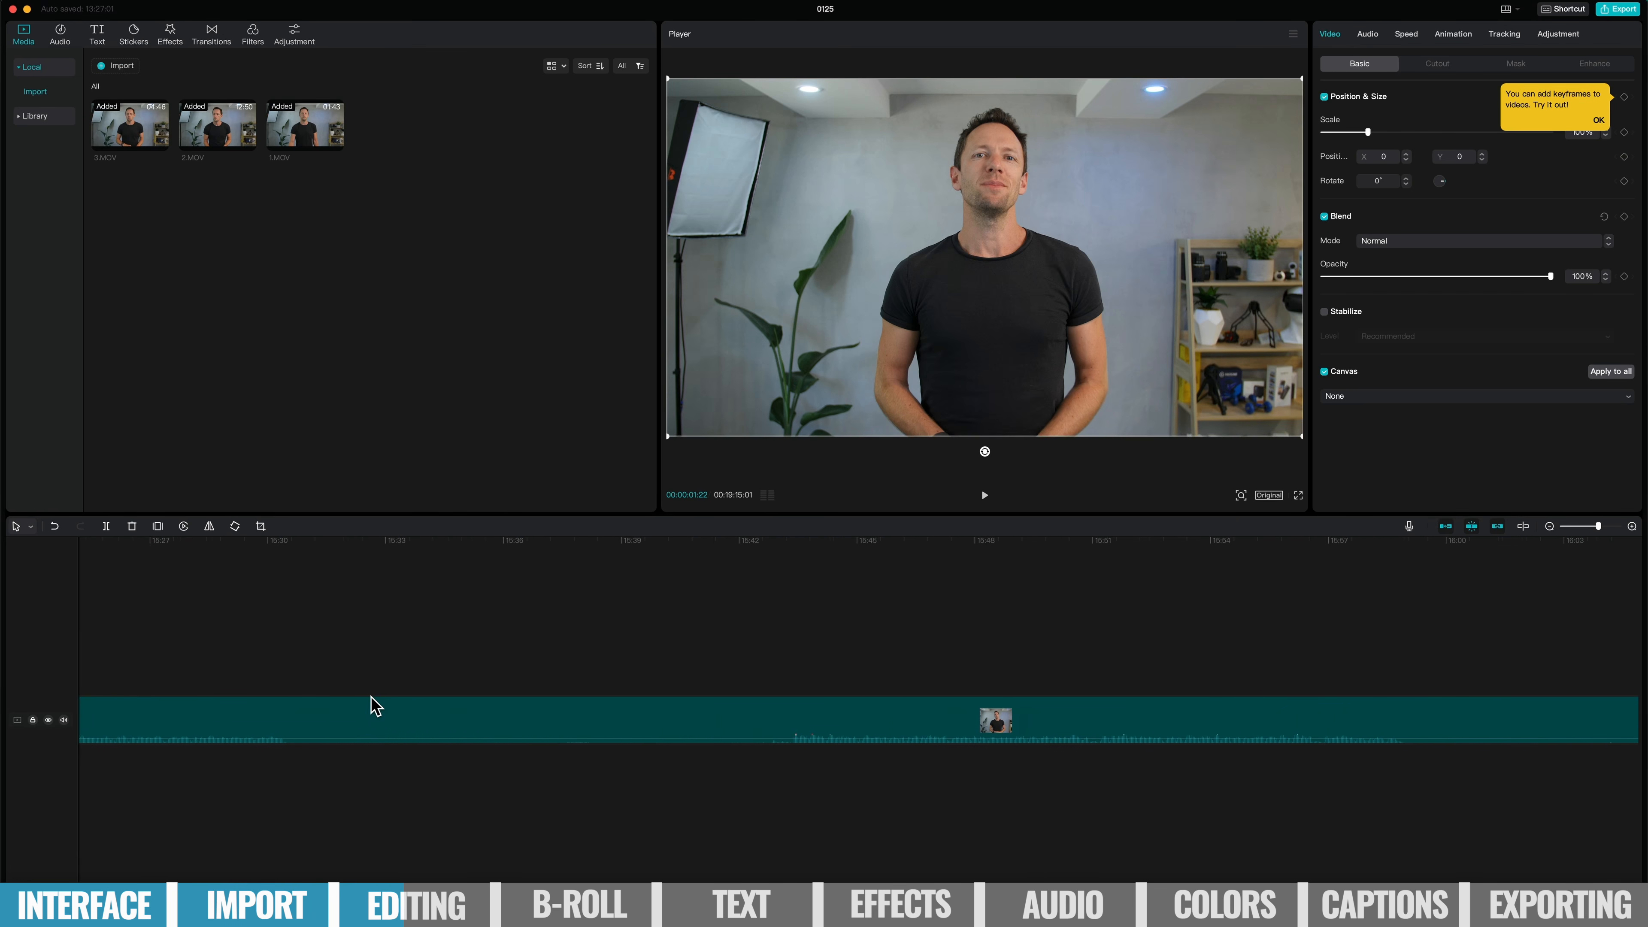
{"action": "scroll", "coordinate": [373, 705], "scroll_direction": "right", "scroll_amount": 6}
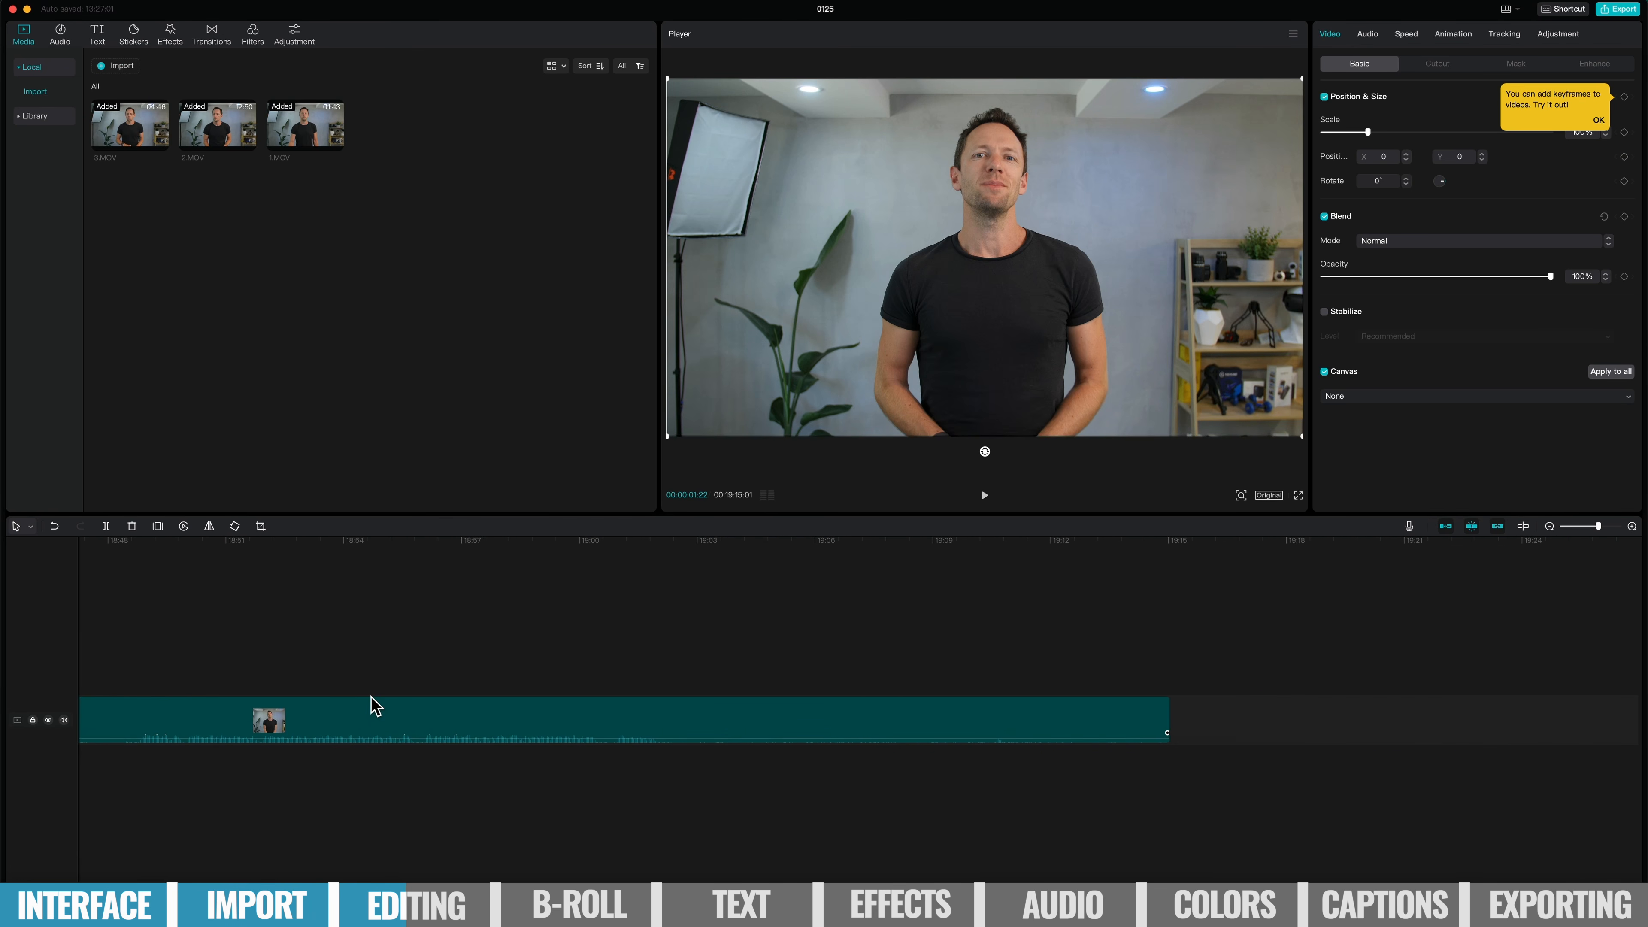
{"action": "left_click", "coordinate": [426, 566]}
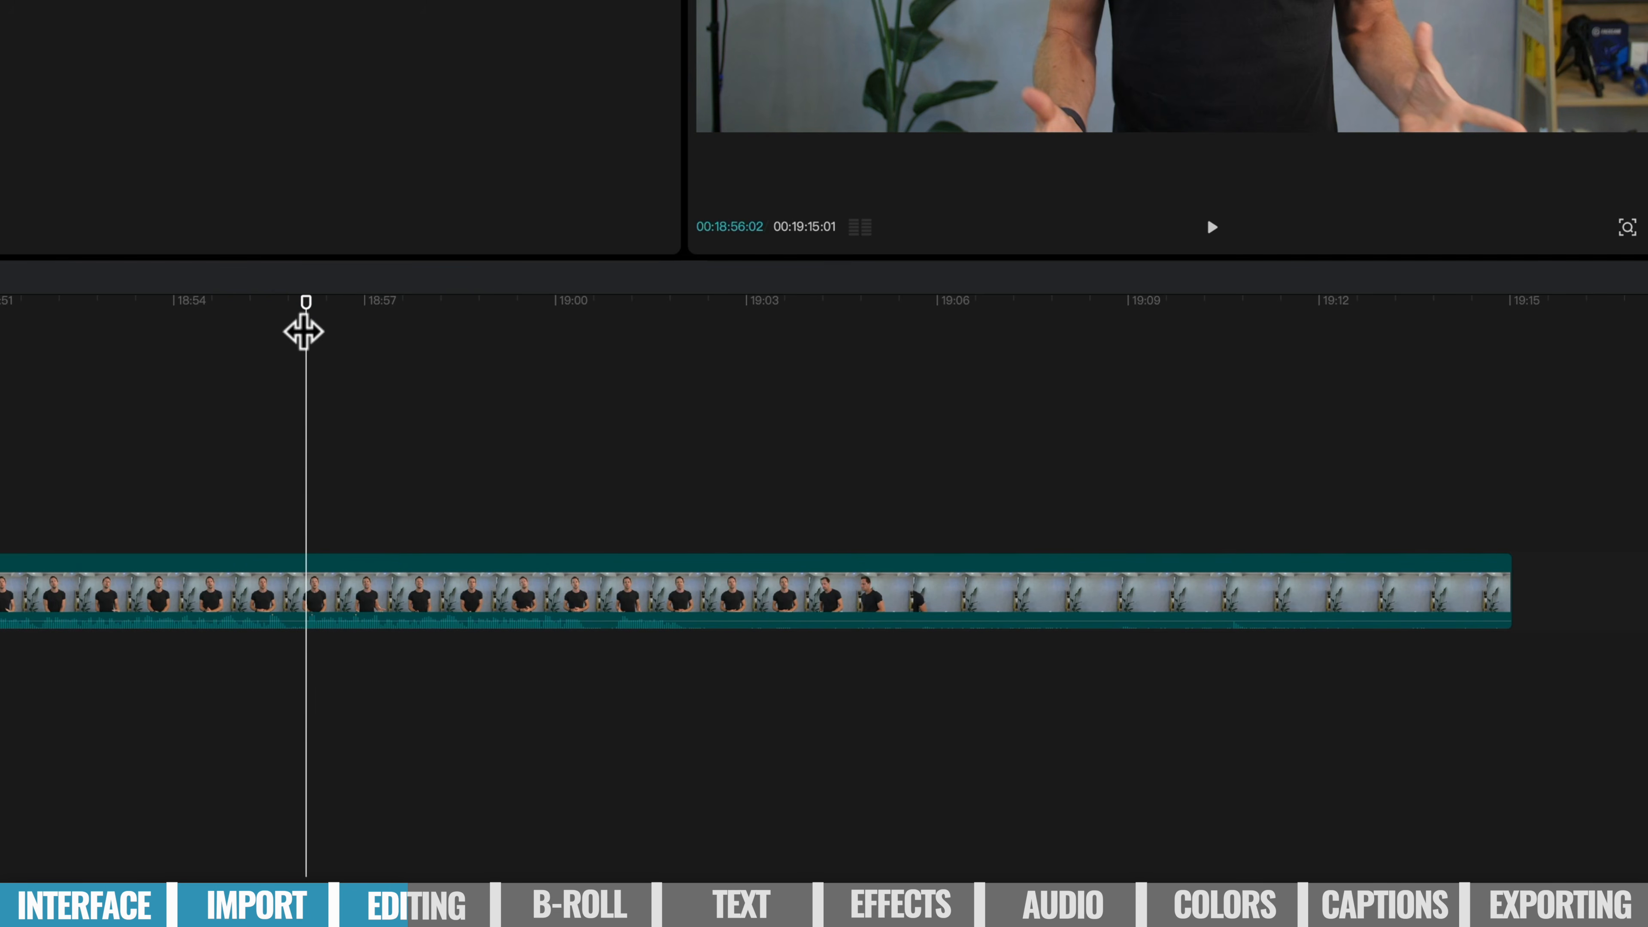
{"action": "left_click_drag", "start_coordinate": [306, 326], "coordinate": [691, 403]}
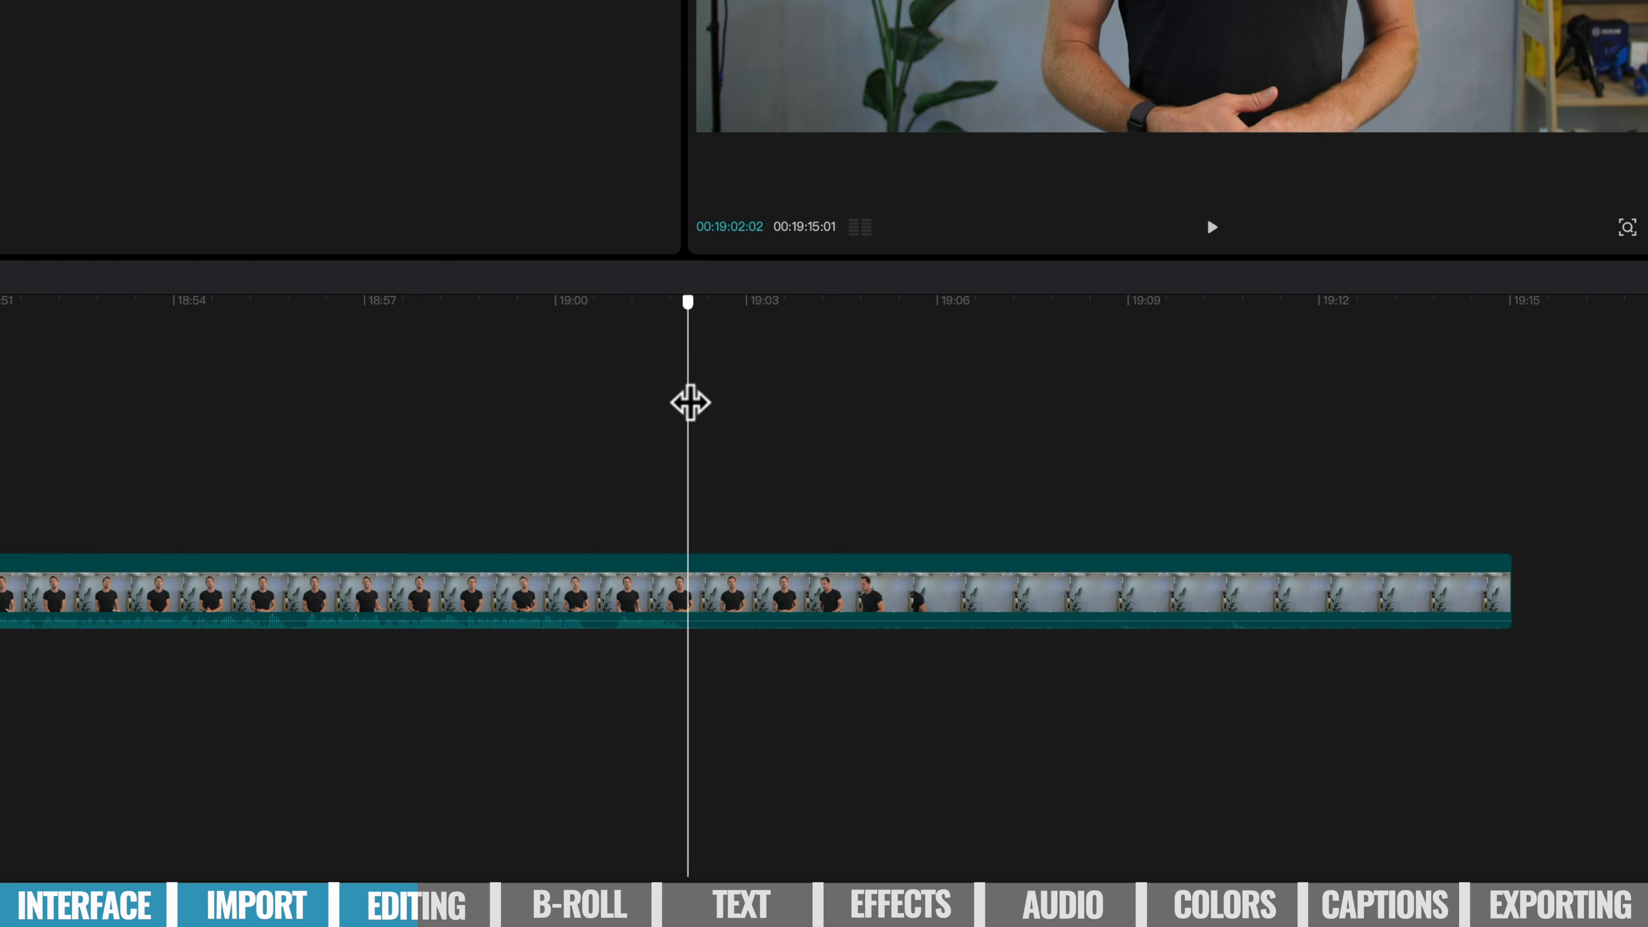
{"action": "left_click", "coordinate": [843, 603]}
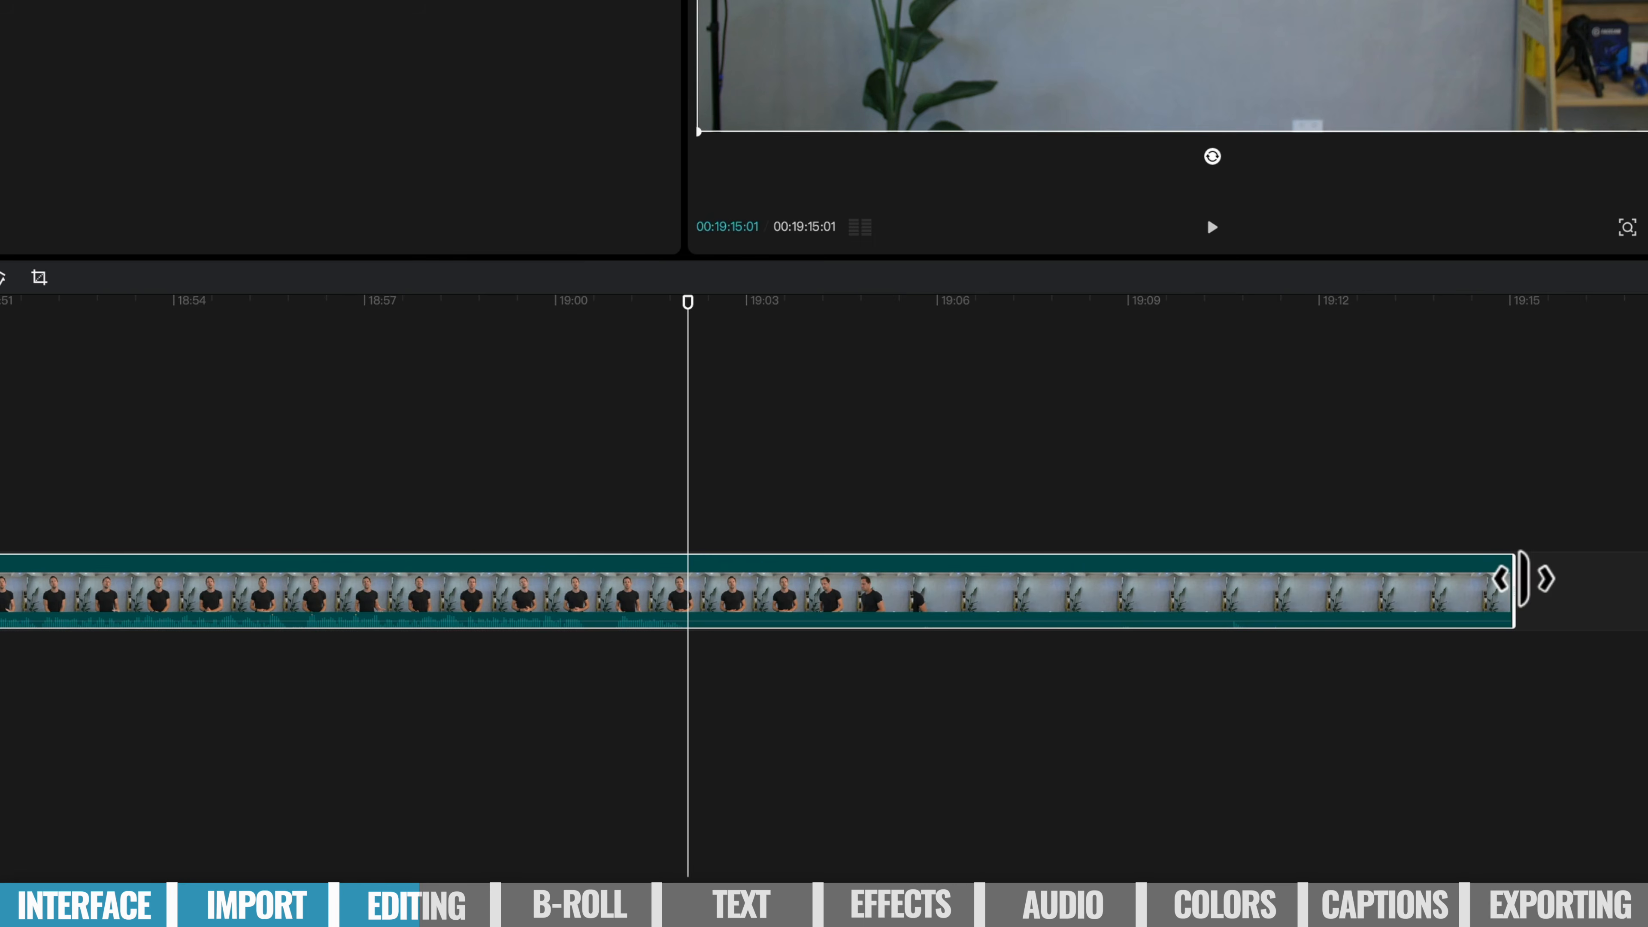
{"action": "left_click", "coordinate": [1522, 578]}
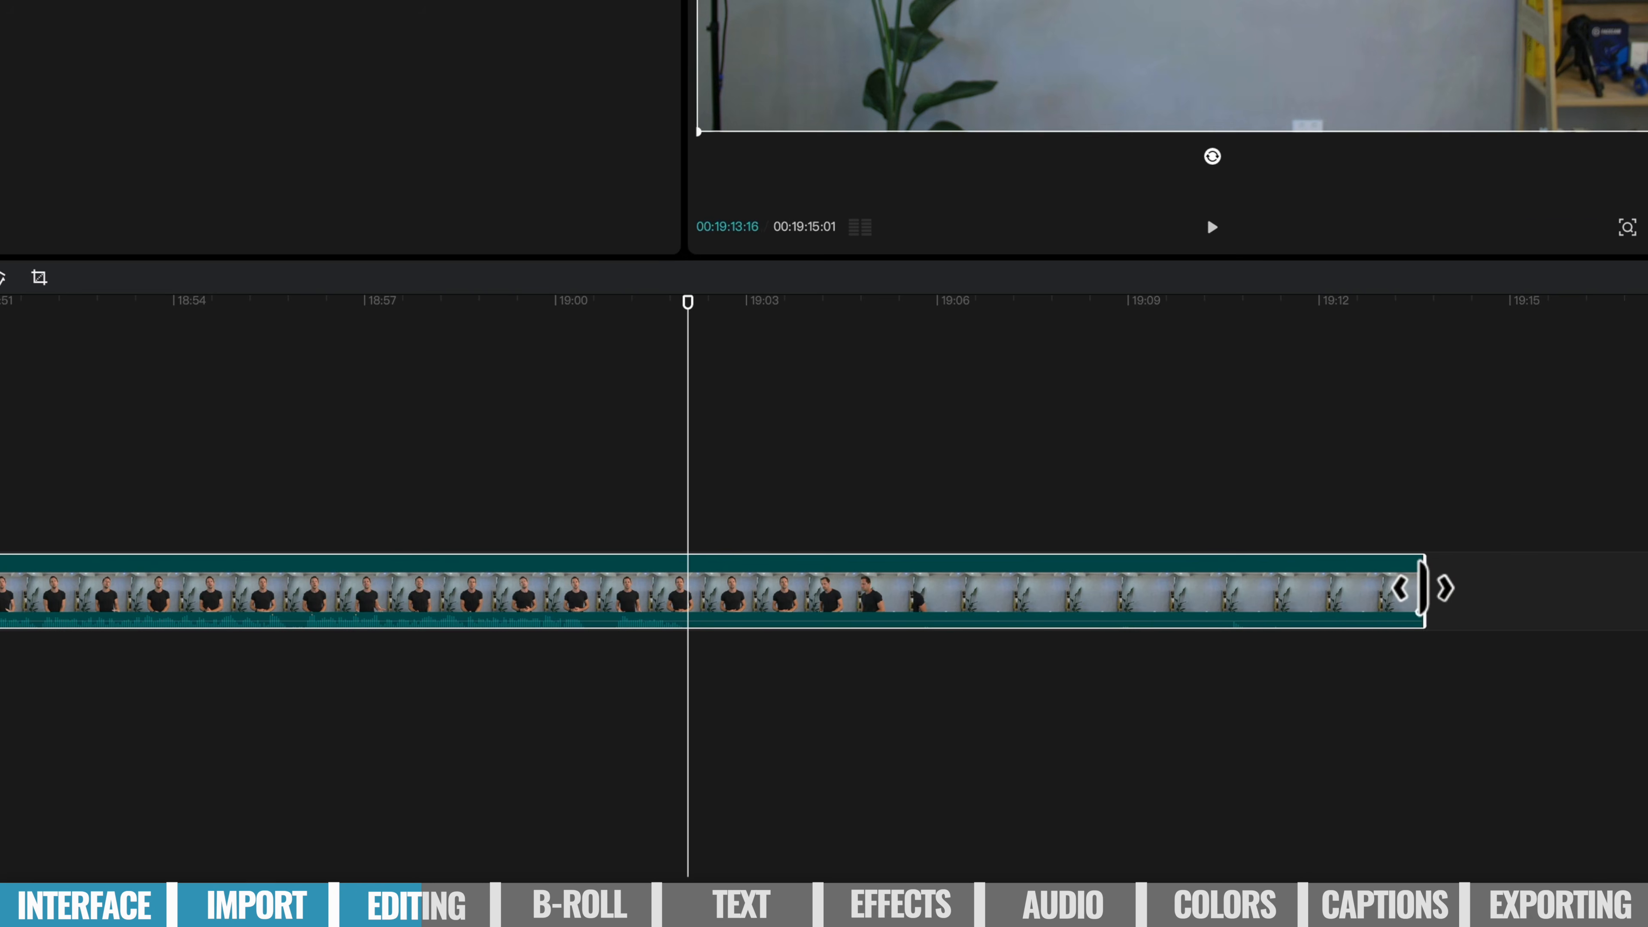
Split 3.MOV at the playhead position 00:19:02:02 with the Split tool.
{"action": "key", "text": "b"}
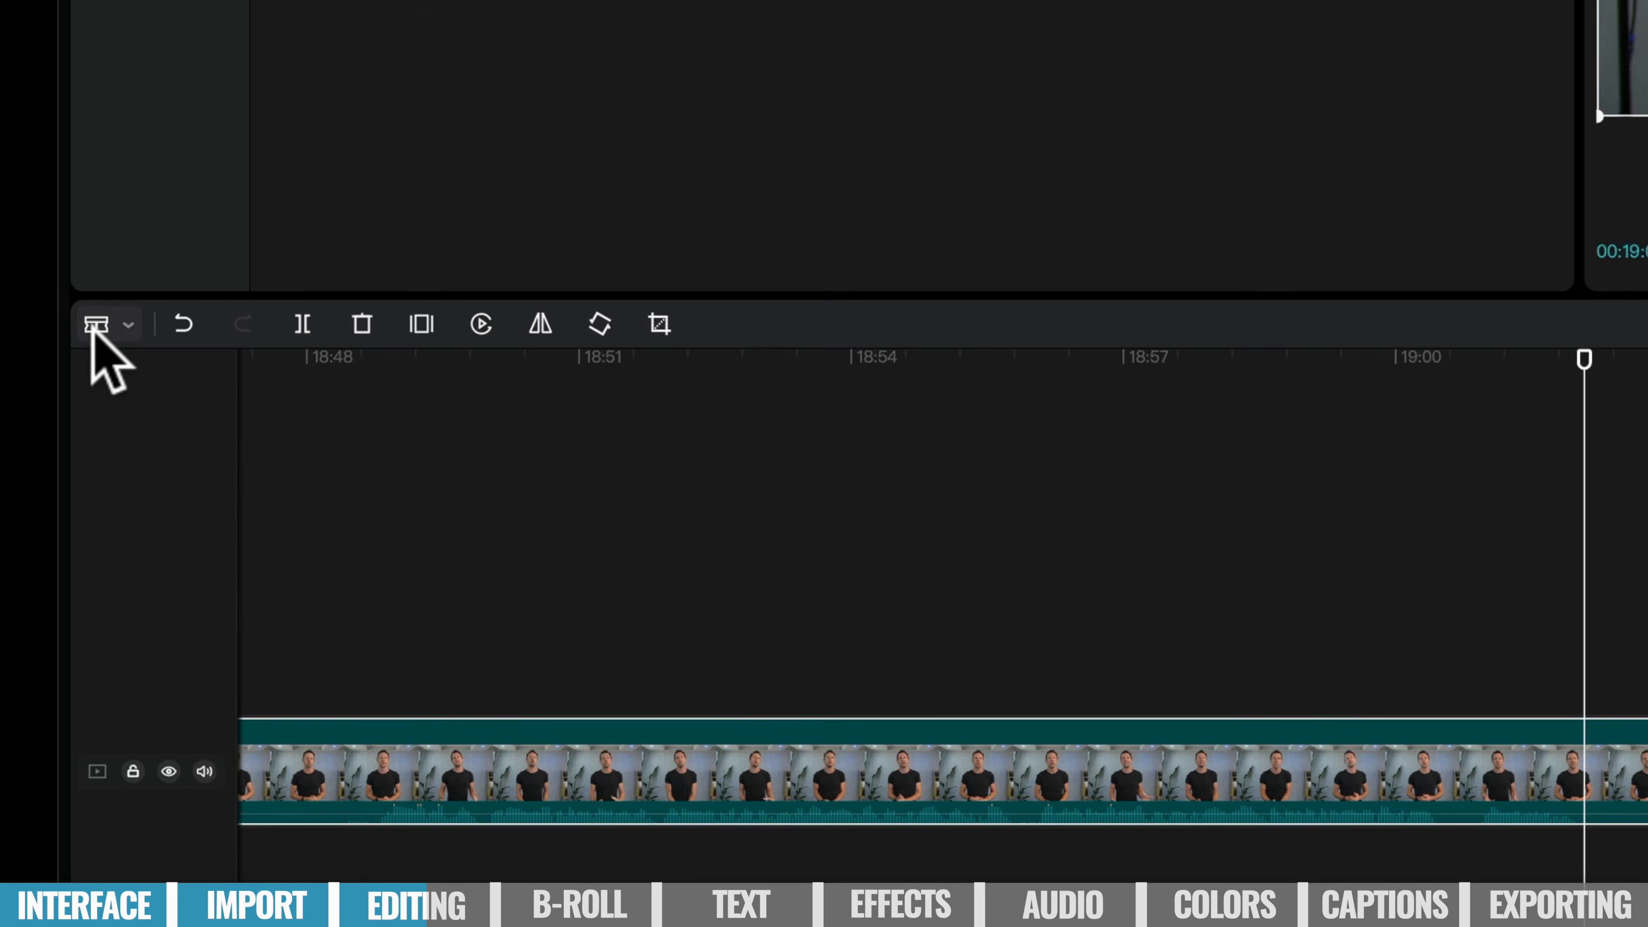
{"action": "left_click", "coordinate": [96, 324]}
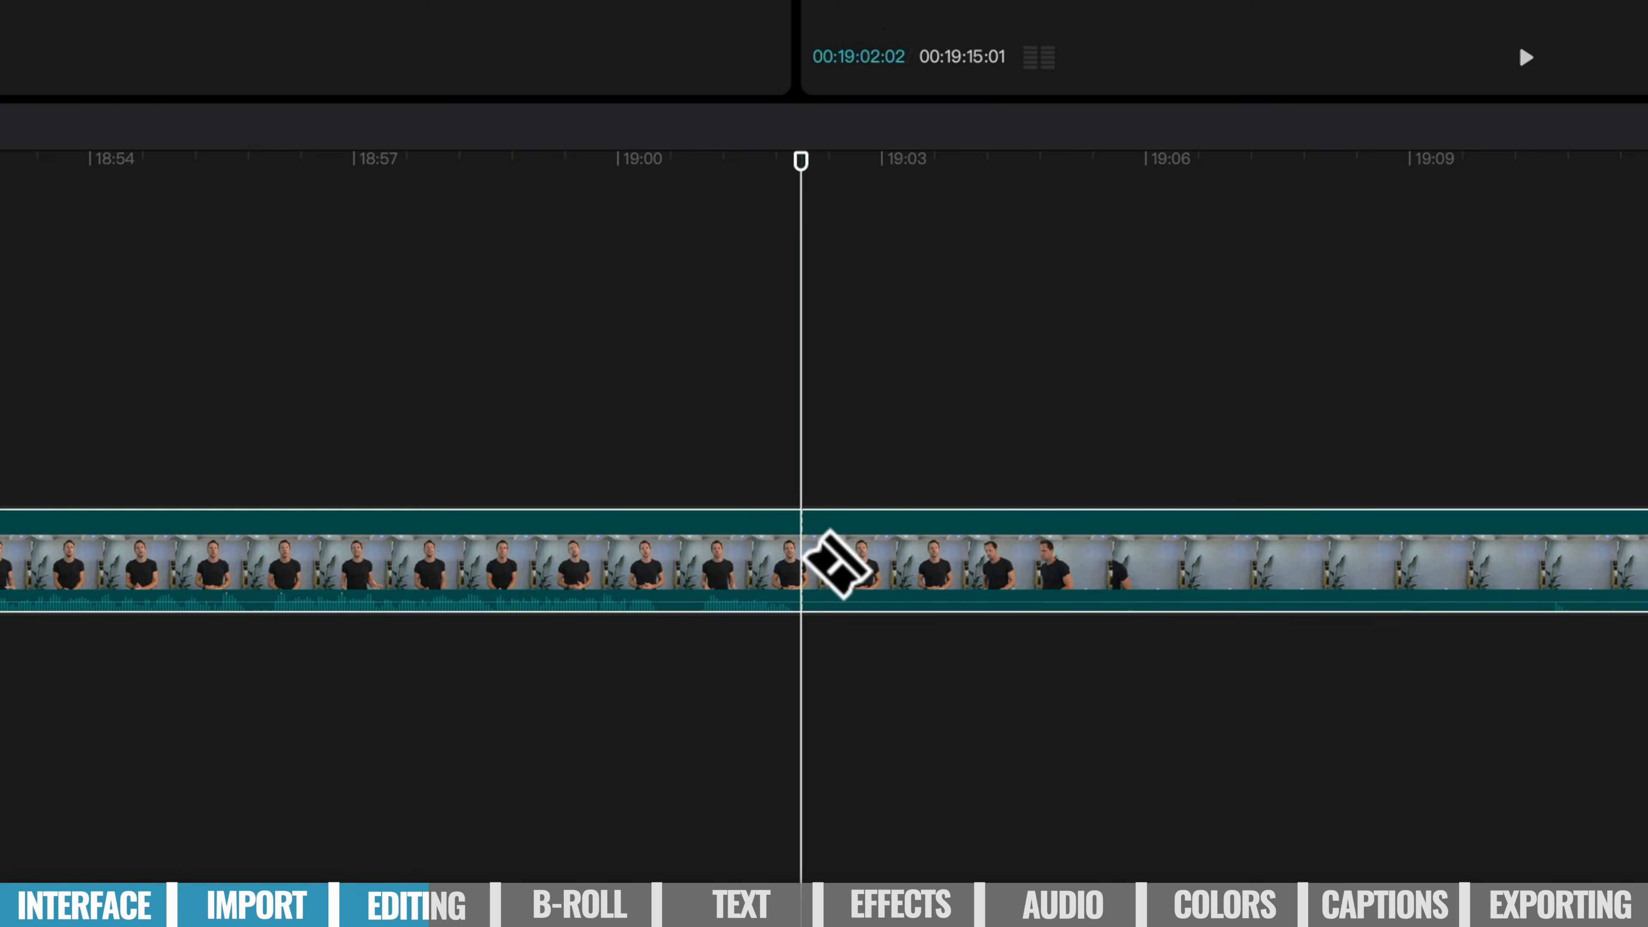
{"action": "left_click", "coordinate": [801, 563]}
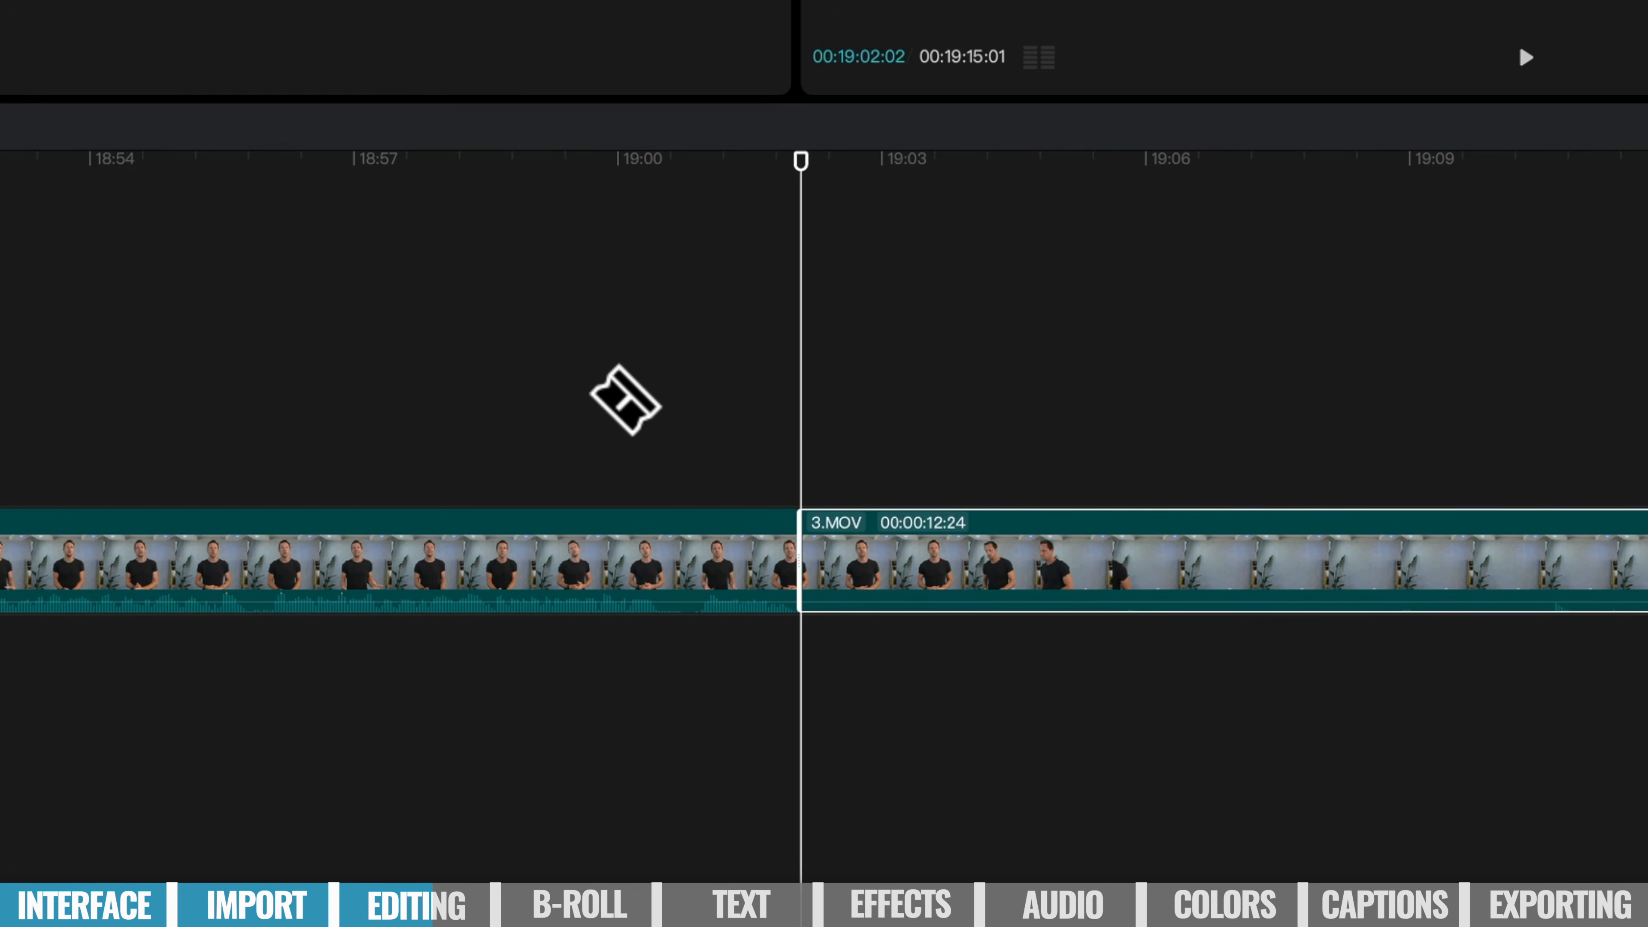
Return to the Select tool and delete the leftover 3.MOV section after the split.
{"action": "key", "text": "a"}
{"action": "left_click", "coordinate": [102, 473]}
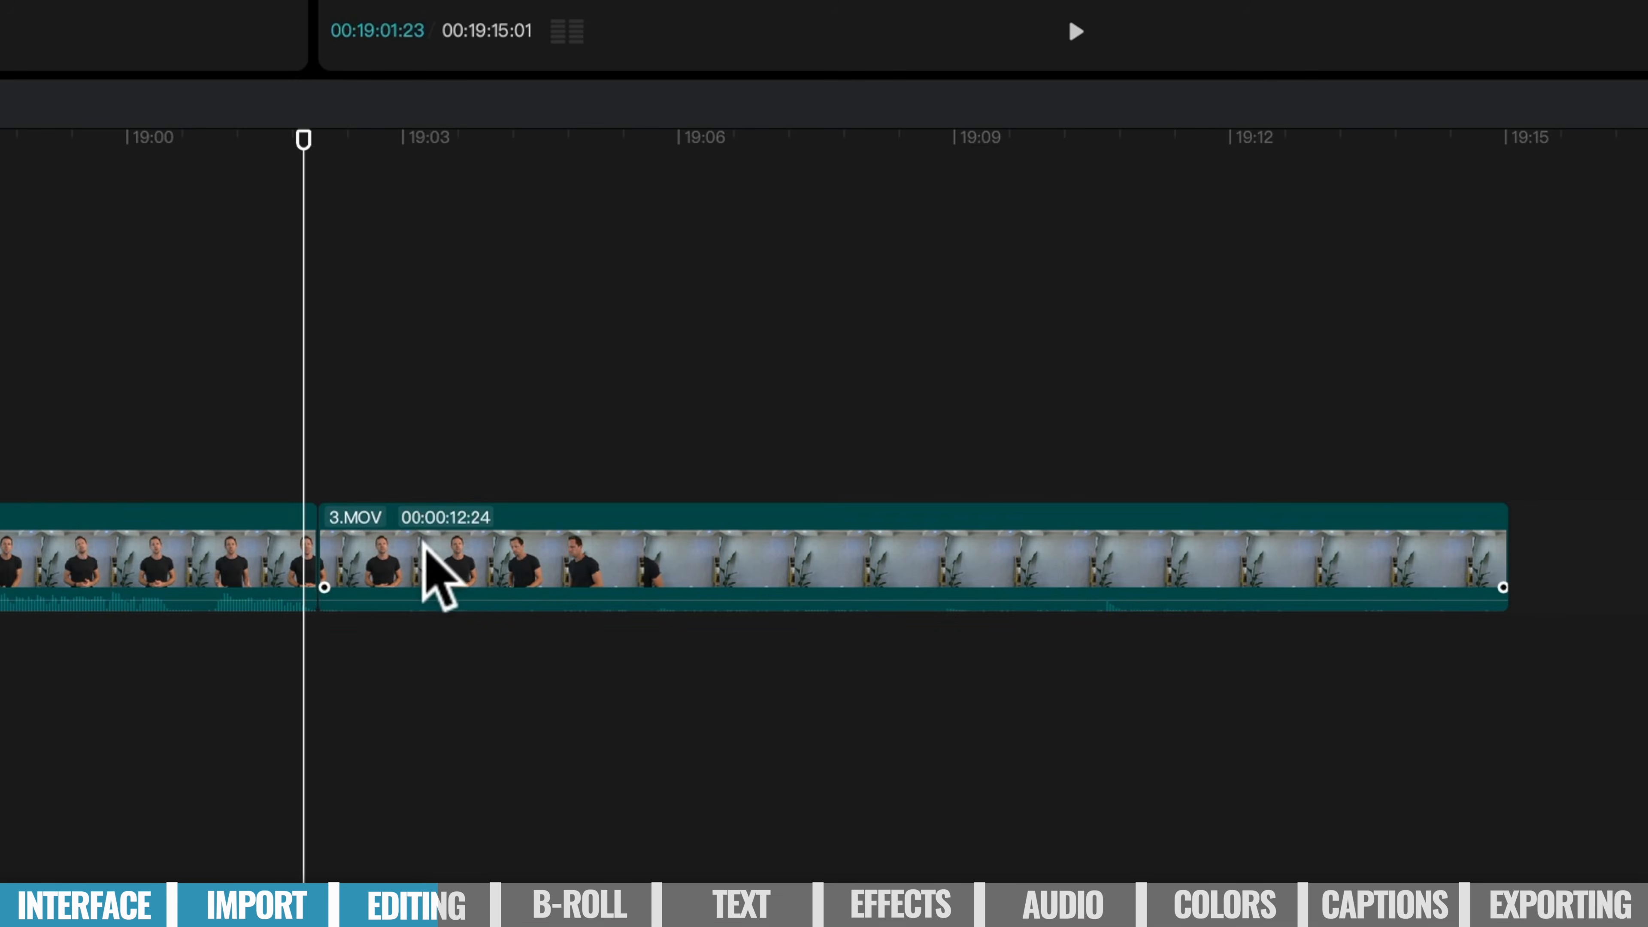
{"action": "left_click", "coordinate": [463, 552]}
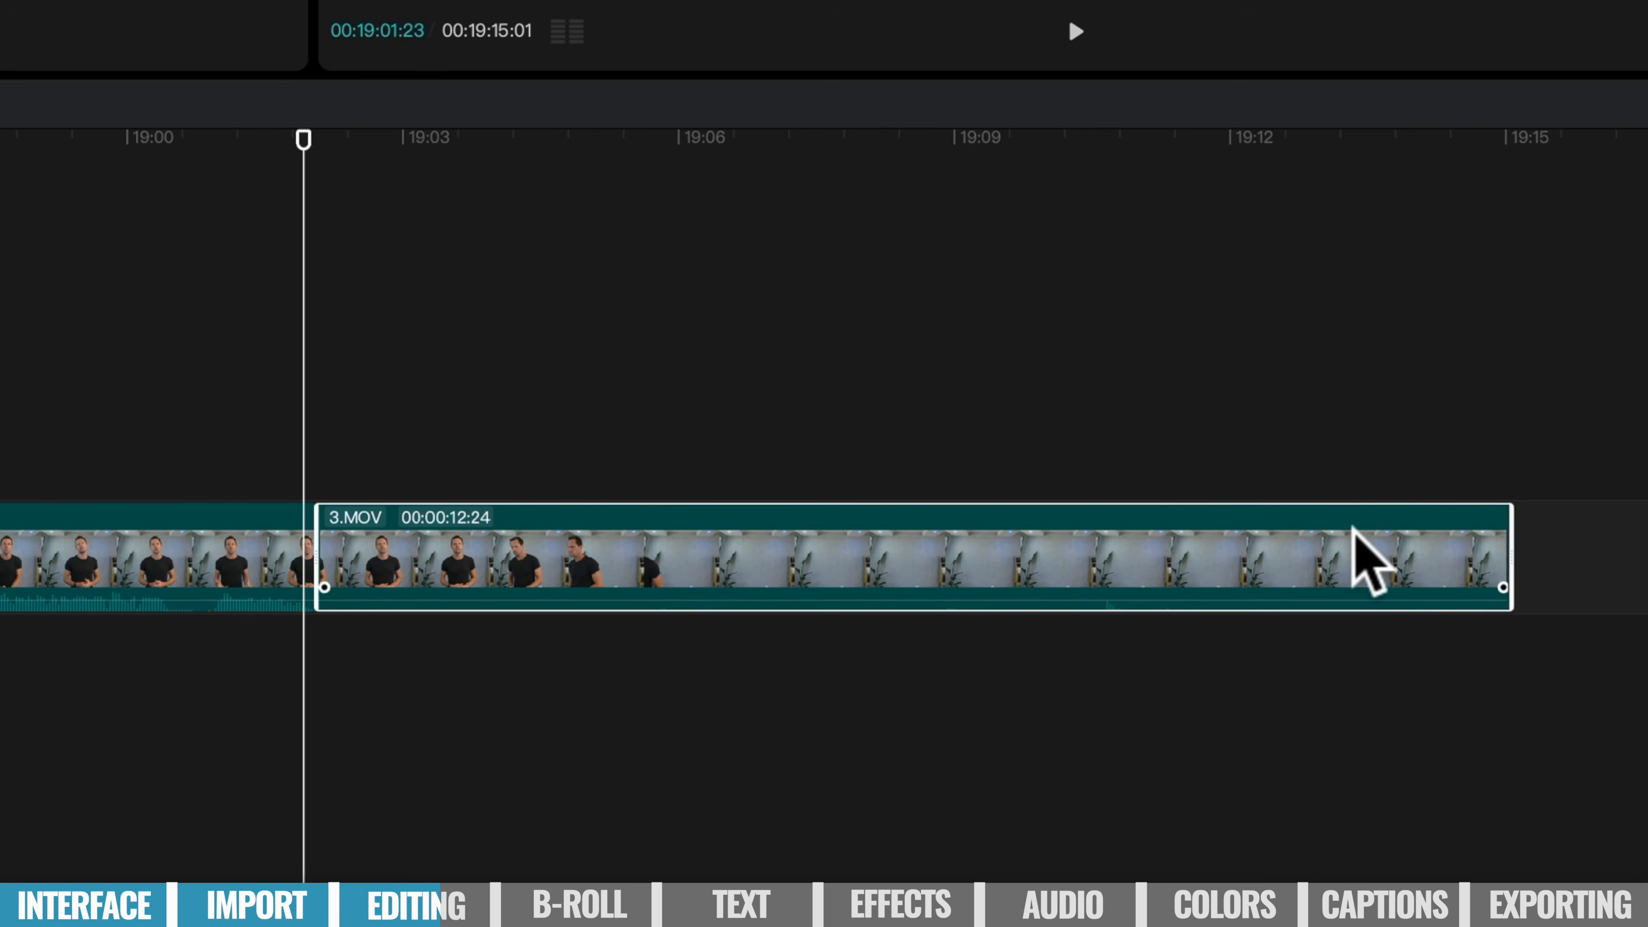
{"action": "key", "text": "Delete"}
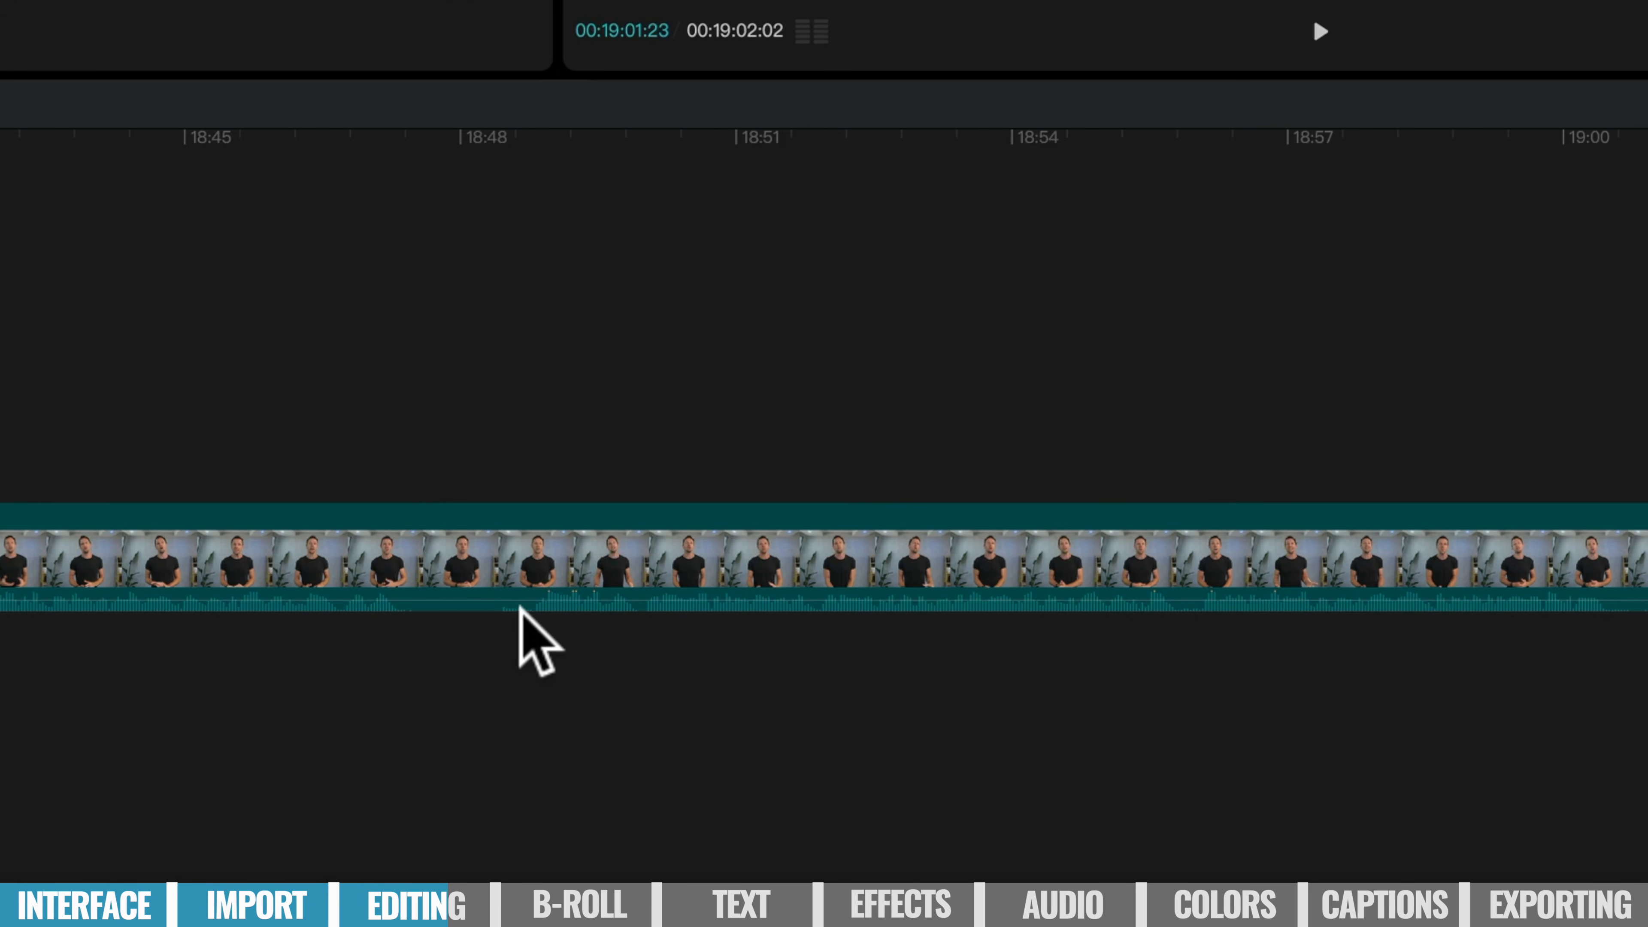
Split 3.MOV at 00:18:48:19 and trim about 1.5 seconds off the end of the part before the cut.
{"action": "left_click", "coordinate": [317, 143]}
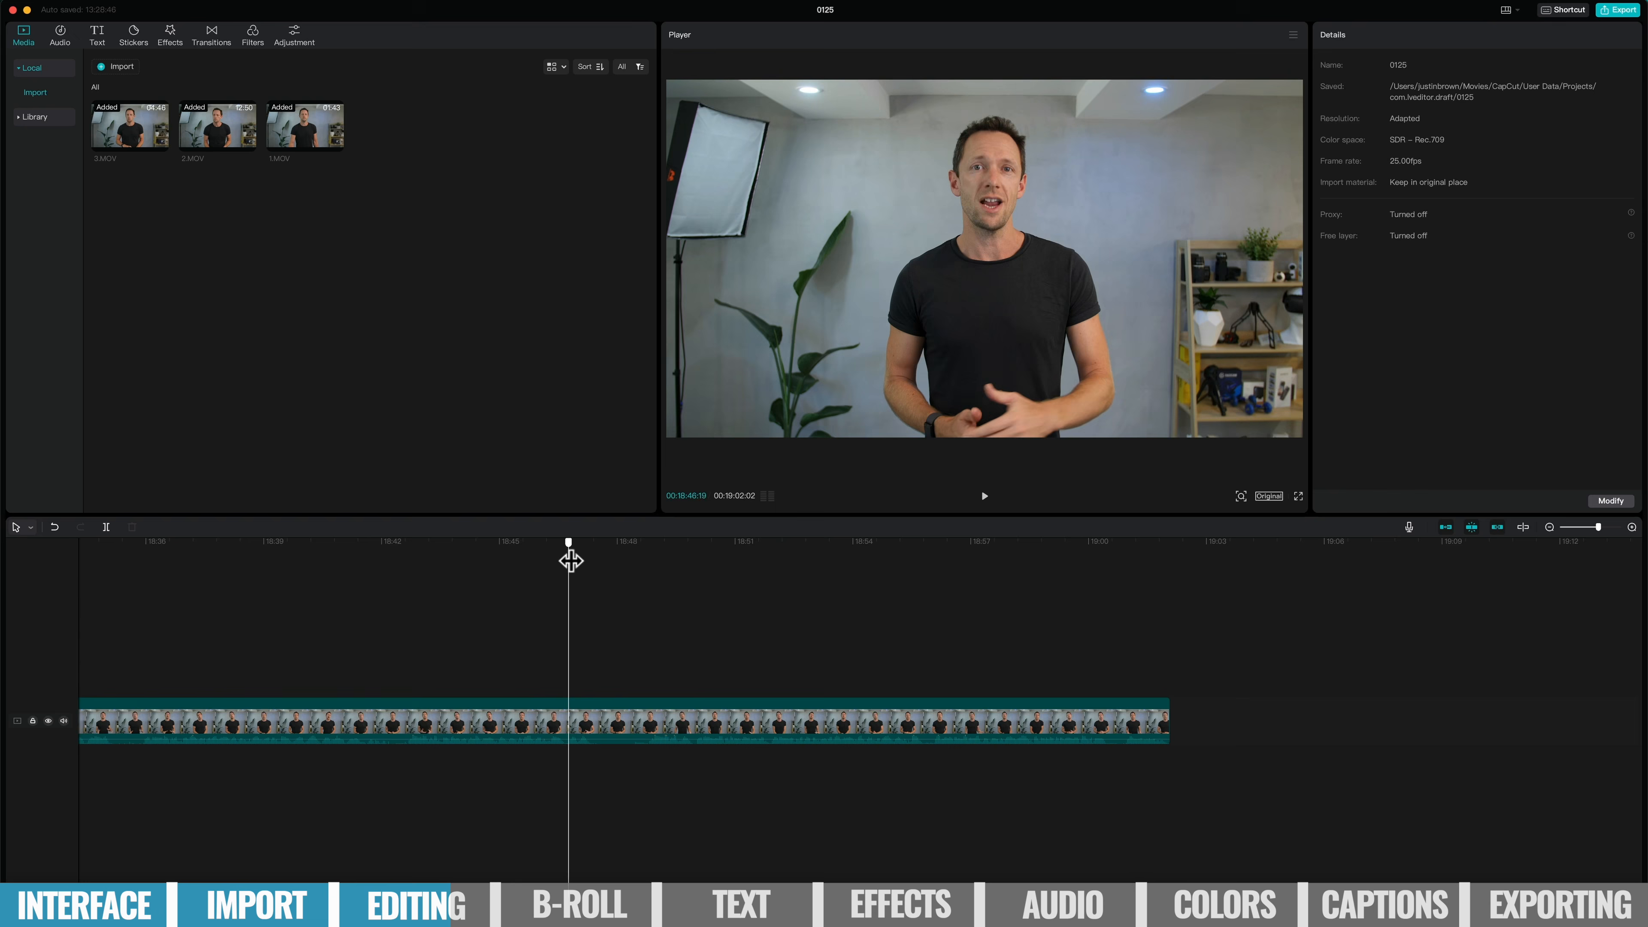
{"action": "left_click_drag", "start_coordinate": [571, 560], "coordinate": [638, 583]}
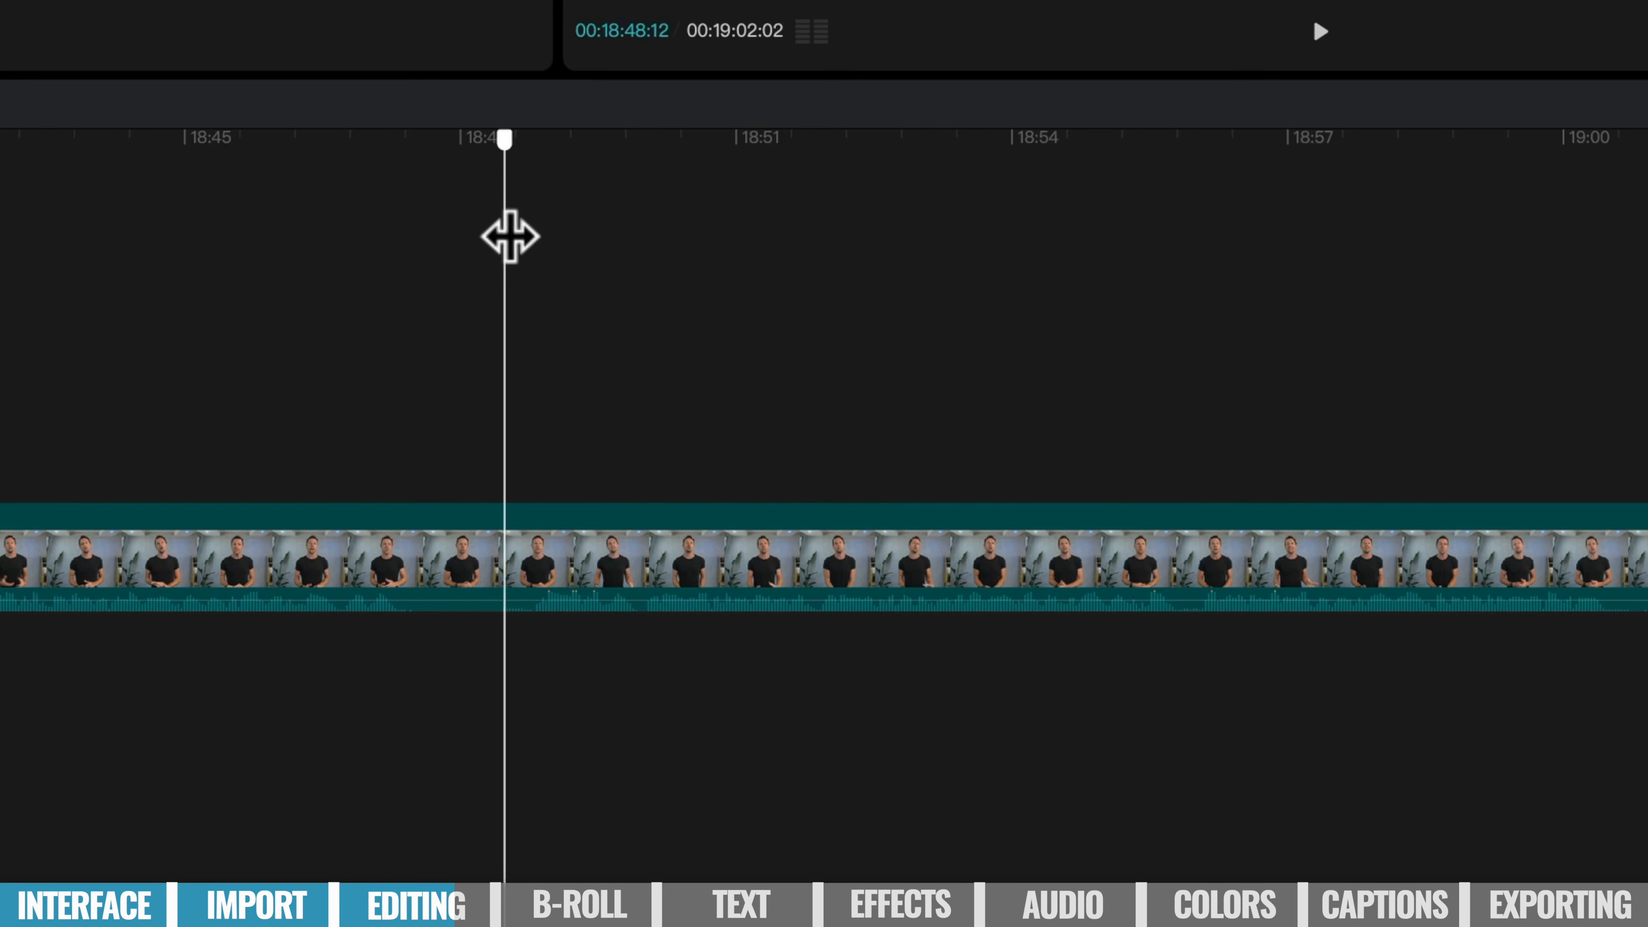
{"action": "left_click_drag", "start_coordinate": [509, 237], "coordinate": [534, 247]}
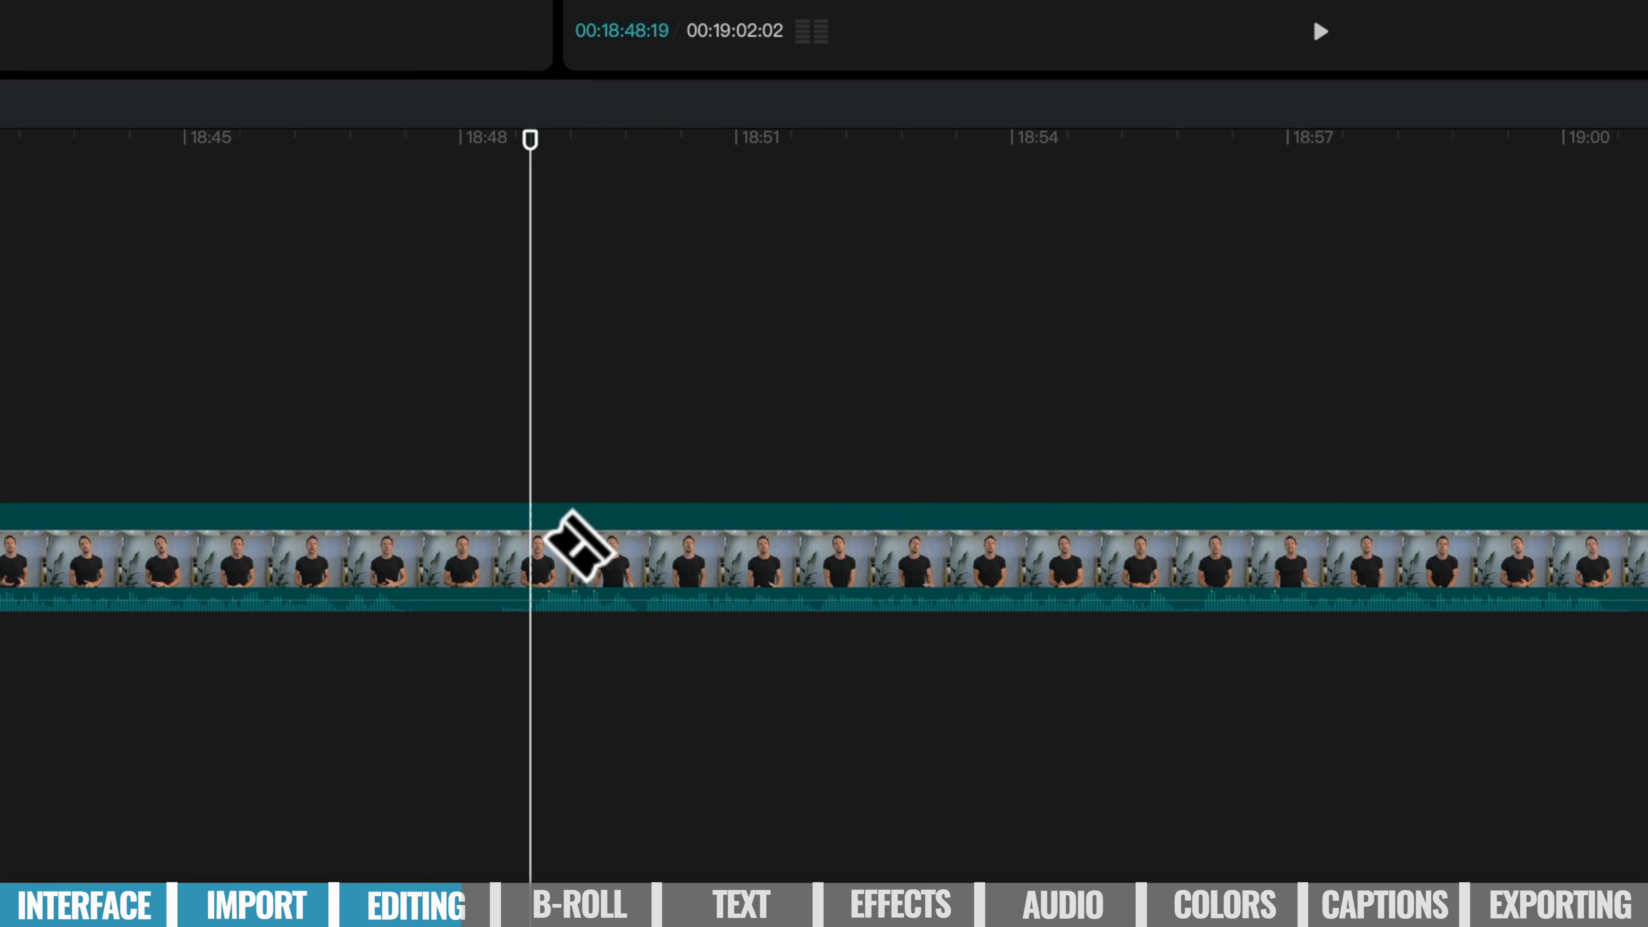
{"action": "left_click", "coordinate": [545, 558]}
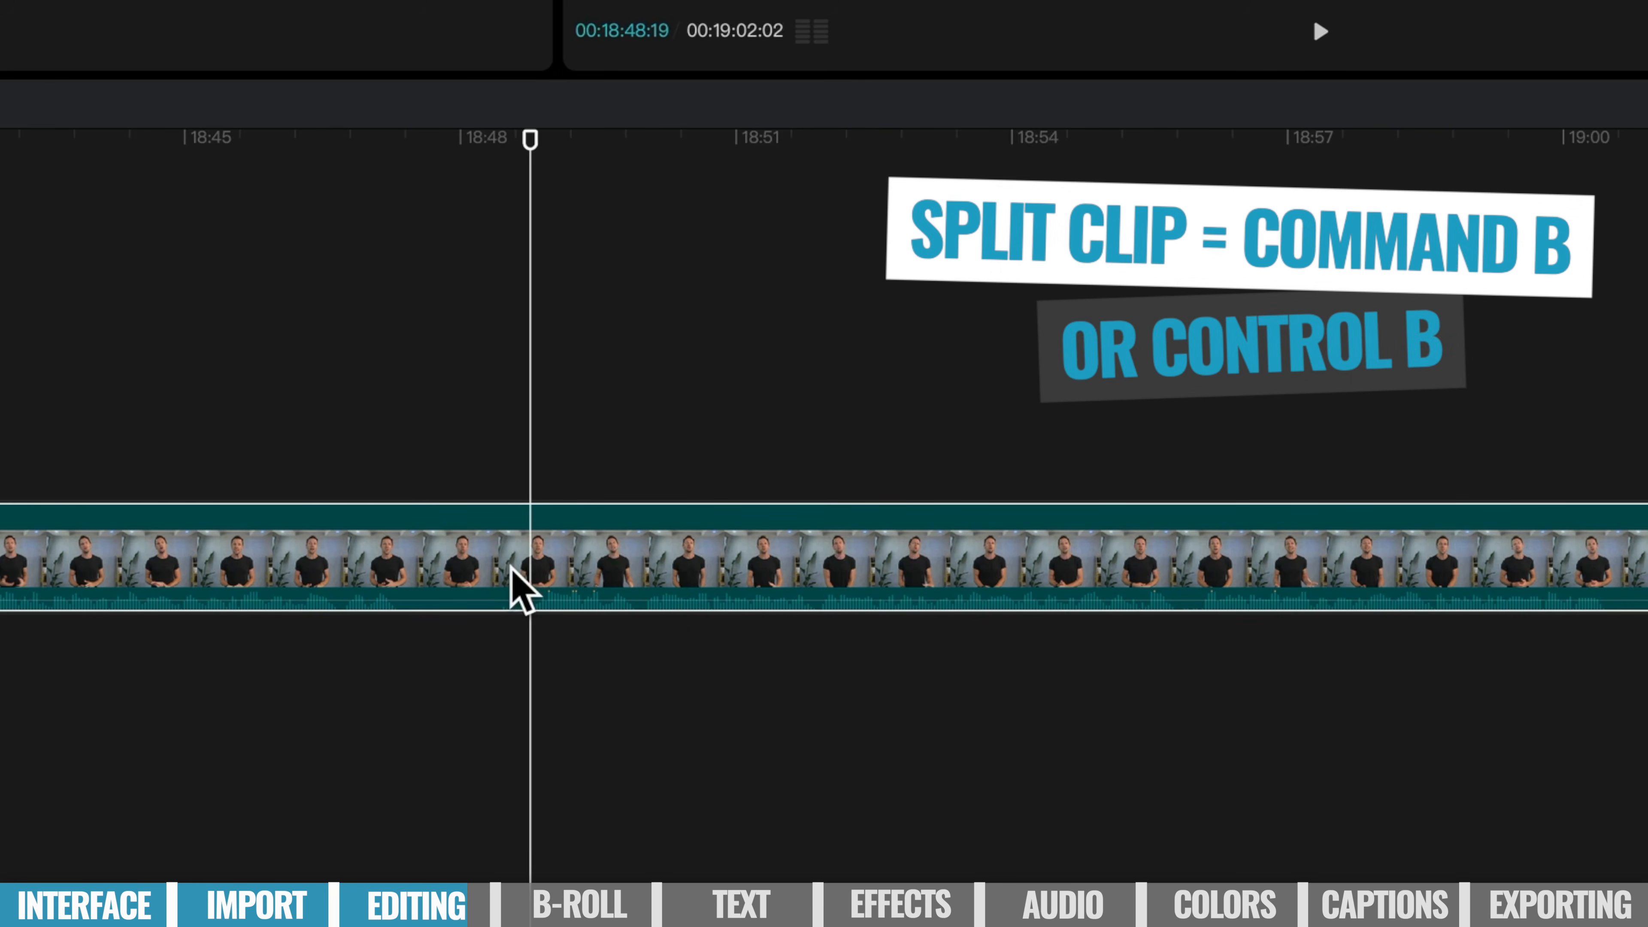
{"action": "key", "text": "ctrl+b"}
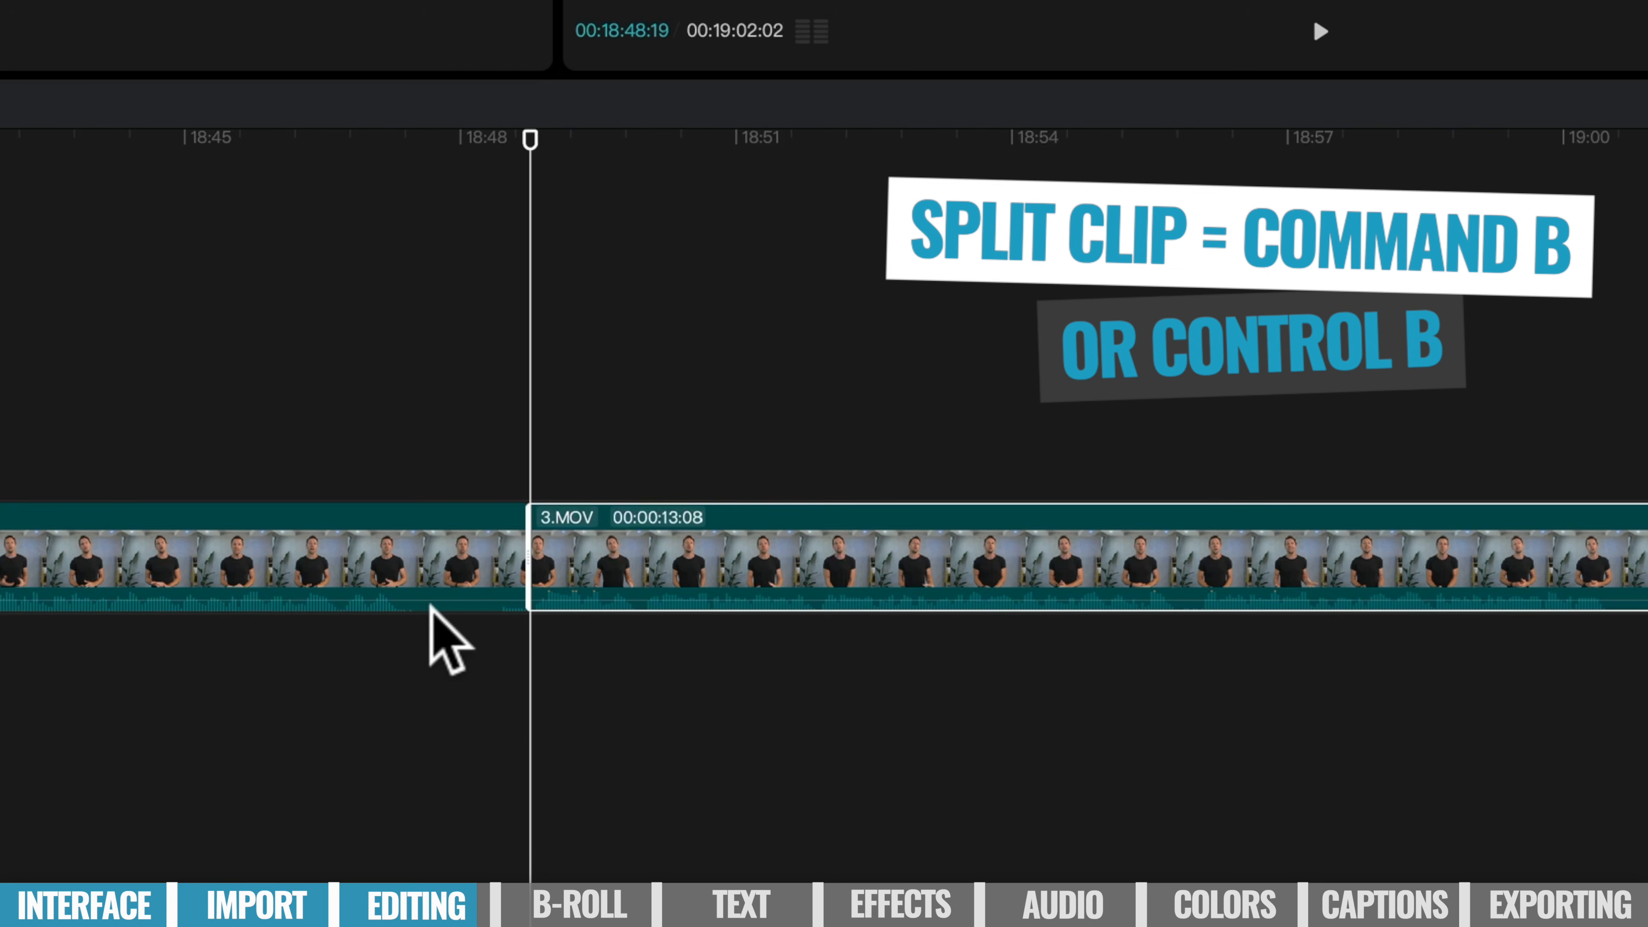
{"action": "left_click", "coordinate": [384, 557]}
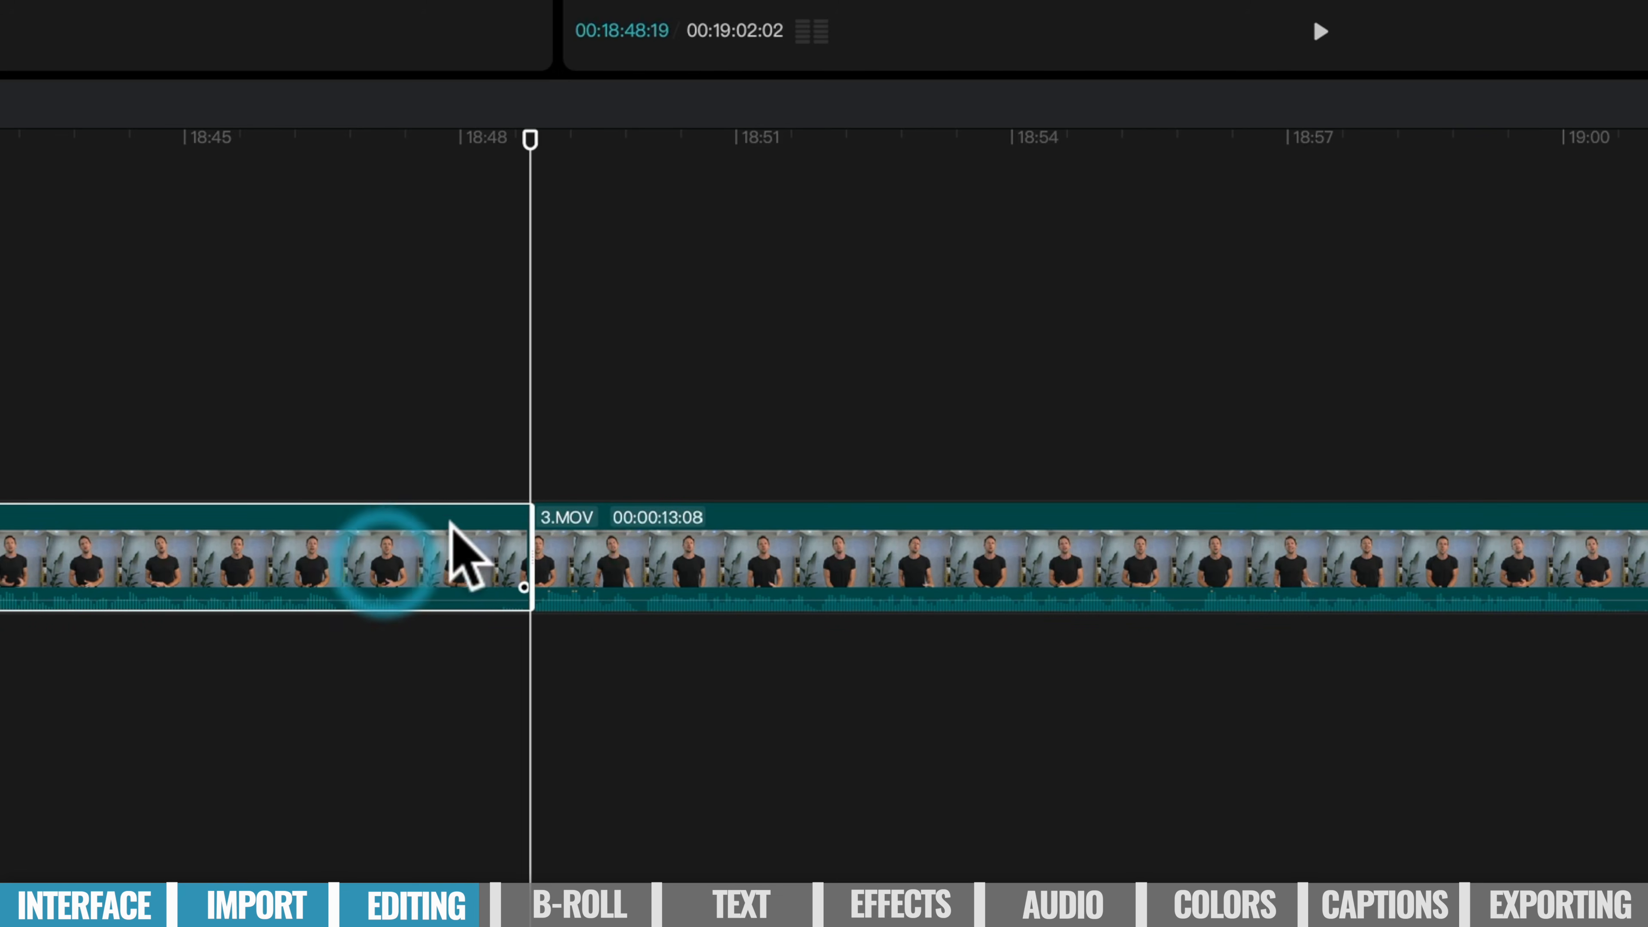
{"action": "left_click_drag", "start_coordinate": [529, 542], "coordinate": [388, 557]}
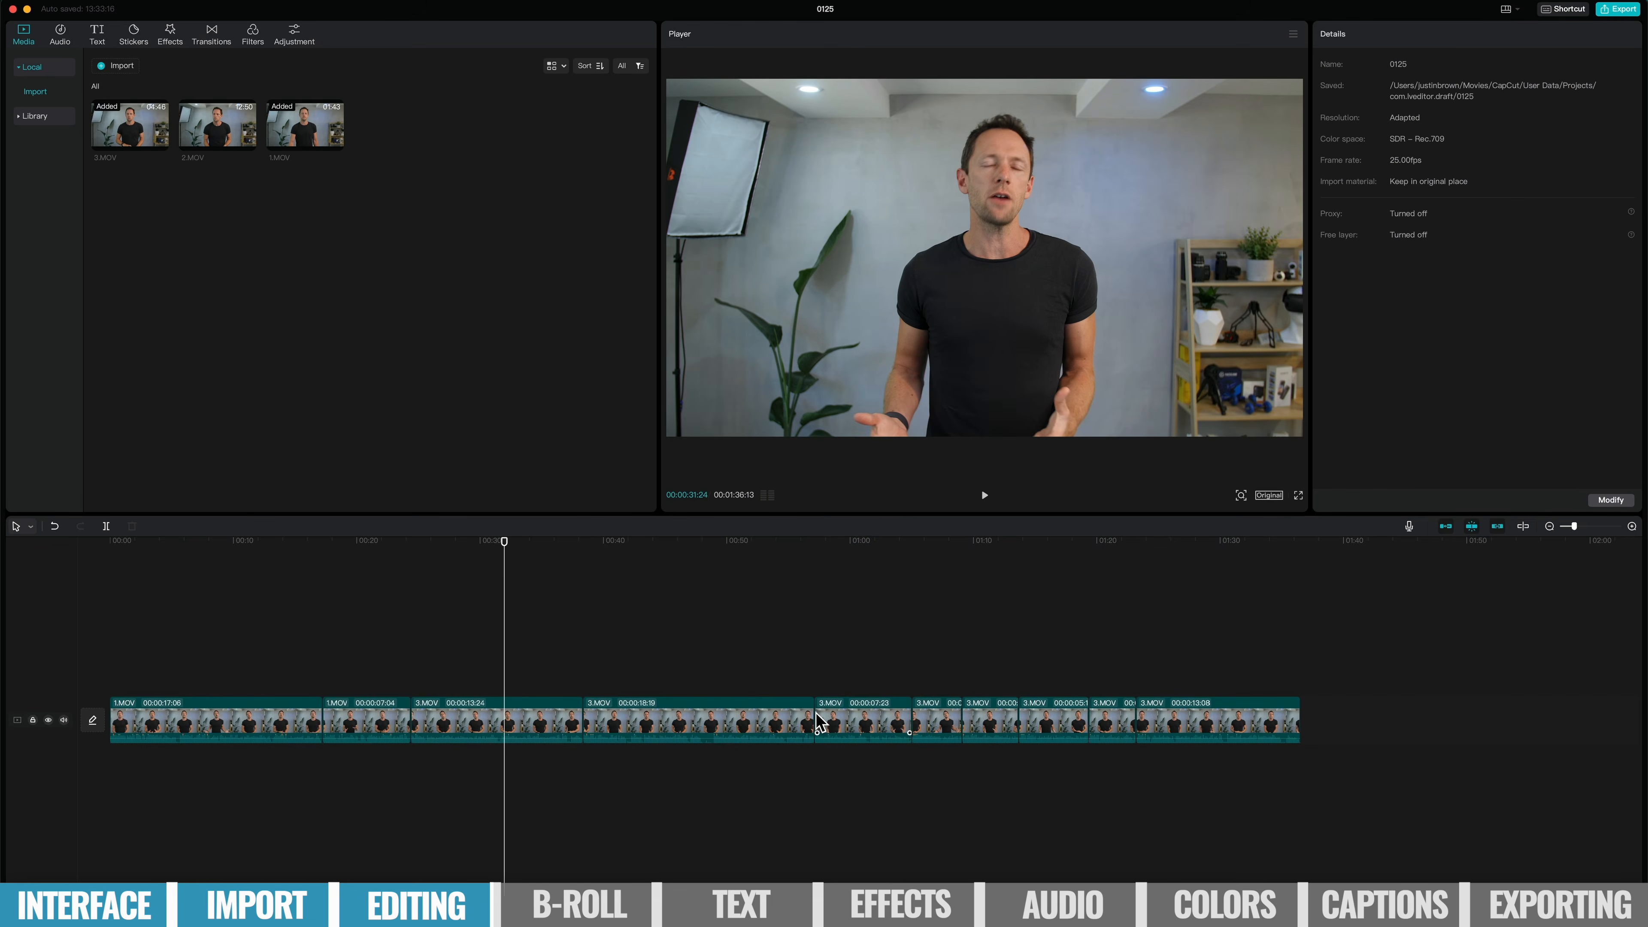
Move the second-to-last 3.MOV section one place earlier on the timeline, ahead of the 5-second section.
{"action": "left_click", "coordinate": [1186, 670]}
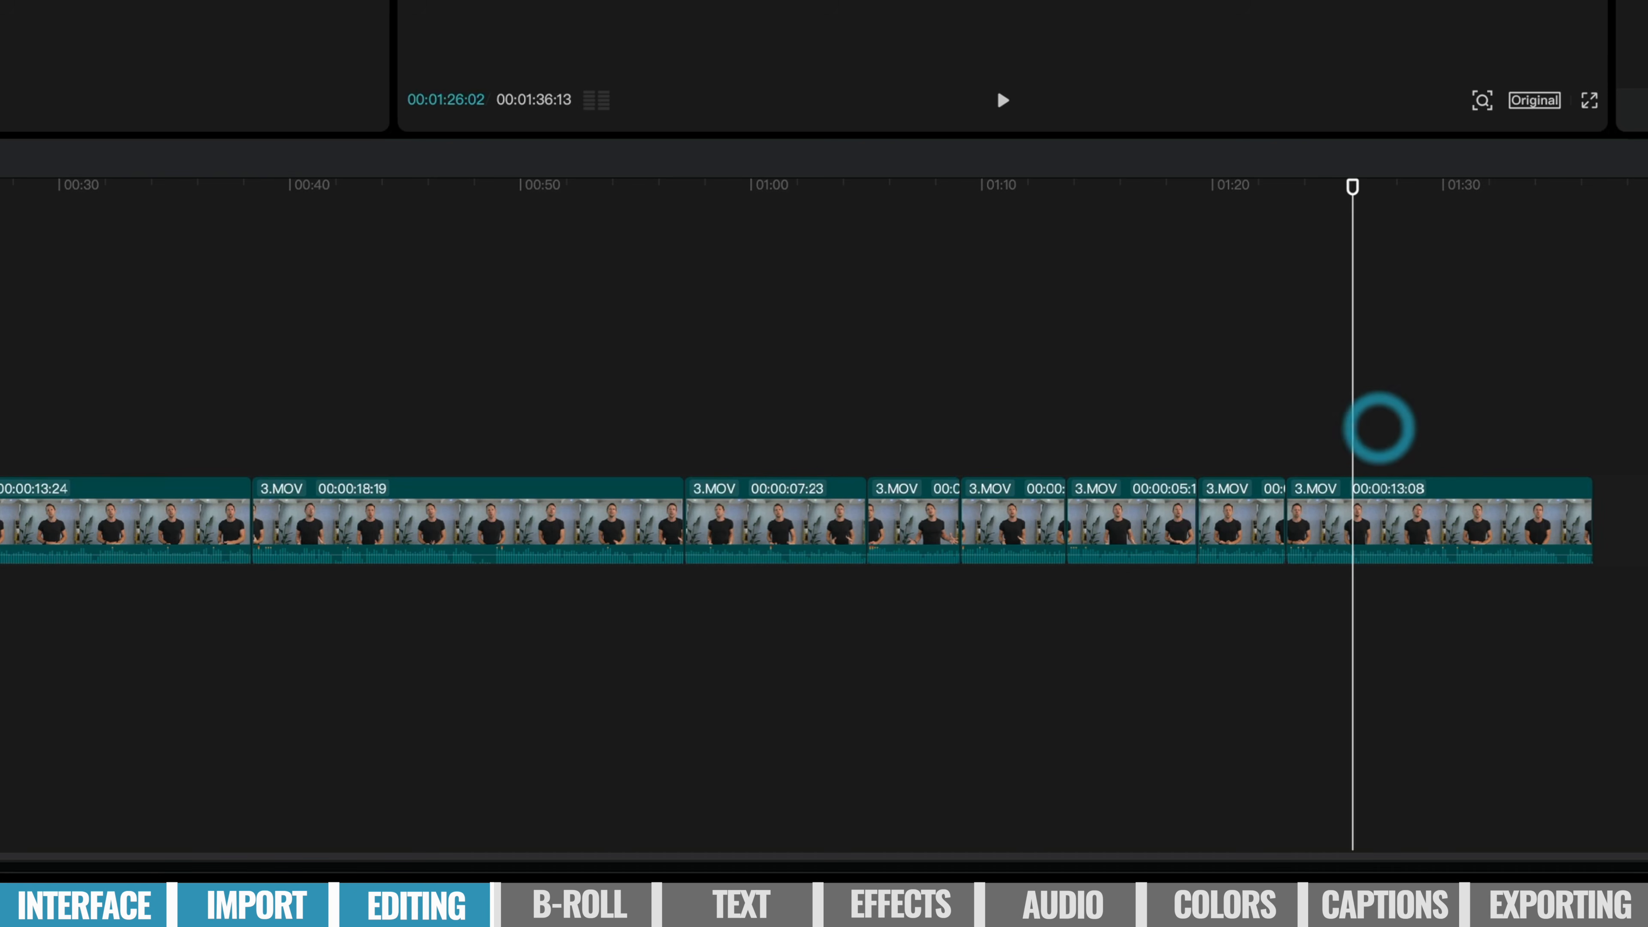
{"action": "left_click_drag", "start_coordinate": [1272, 538], "coordinate": [1132, 529]}
{"action": "left_click", "coordinate": [1131, 529]}
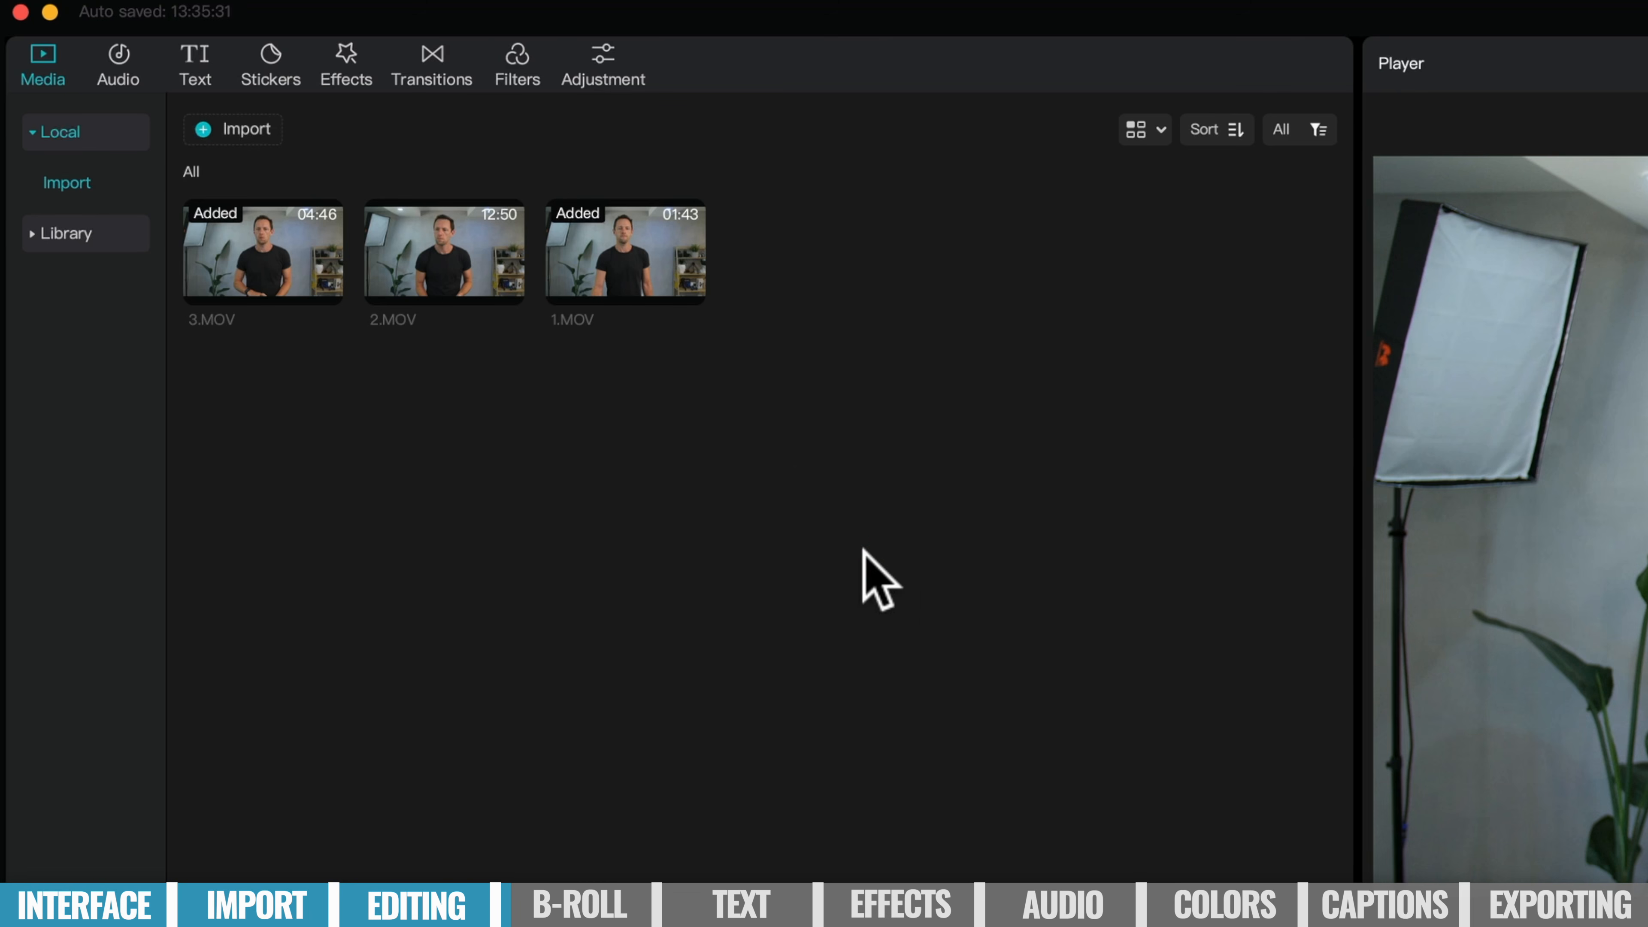
Import P1033238.MOV, P1033236.MOV and P1022334.MP4 from the Broll folder into the project media.
{"action": "left_click", "coordinate": [413, 266]}
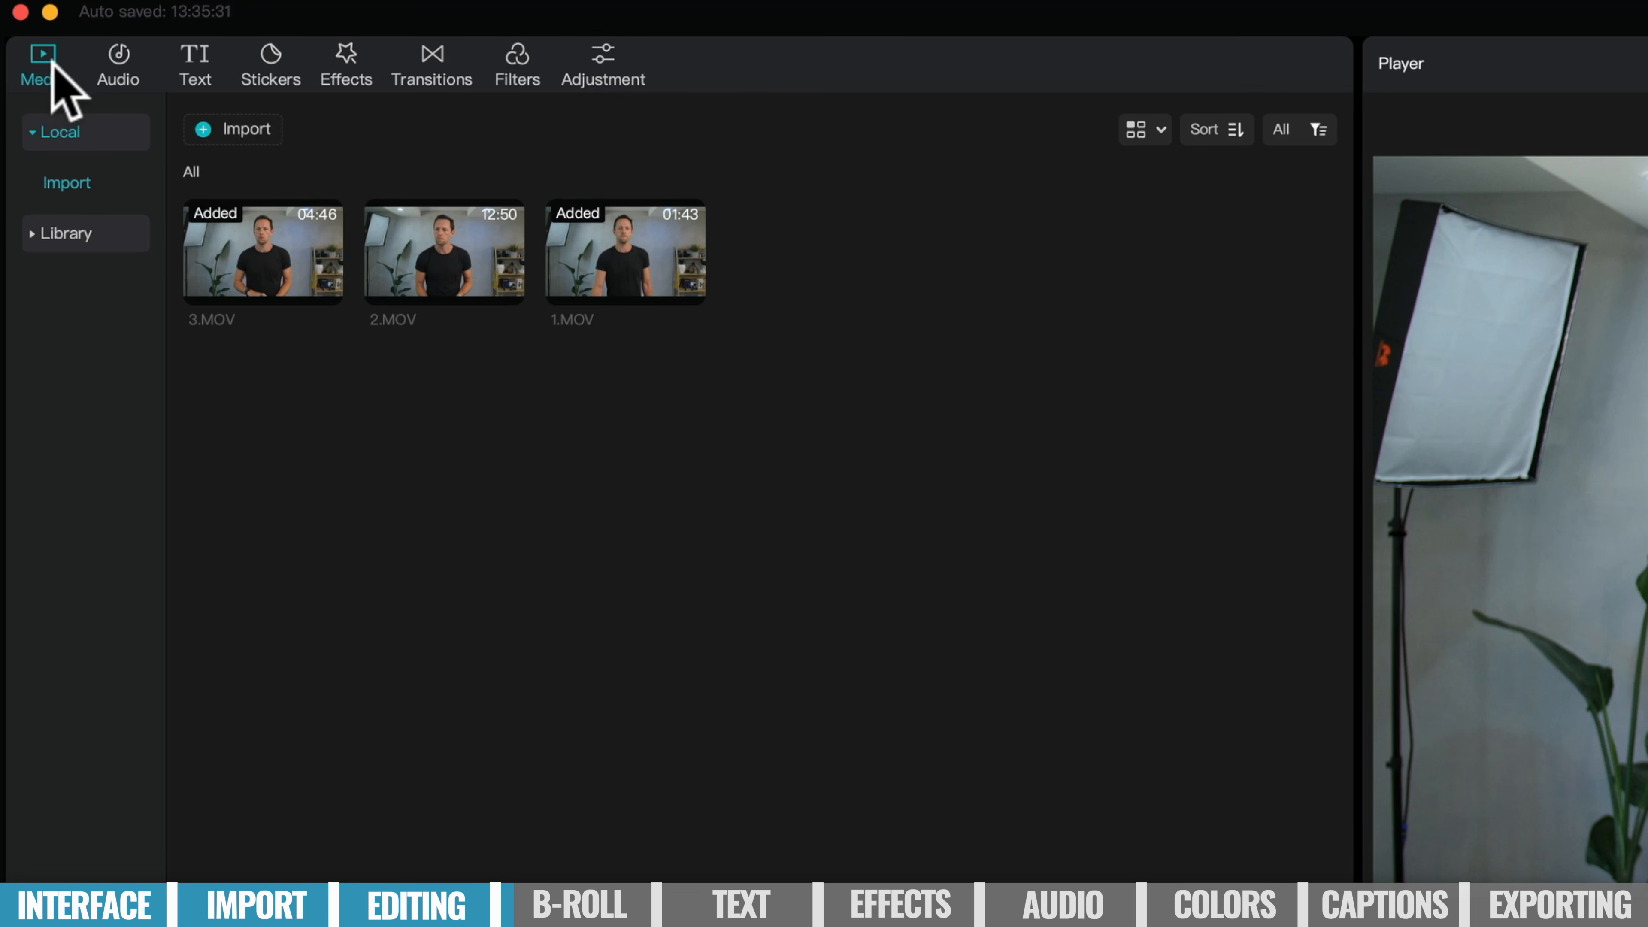
{"action": "left_click", "coordinate": [263, 131]}
{"action": "left_click_drag", "start_coordinate": [642, 457], "coordinate": [584, 356]}
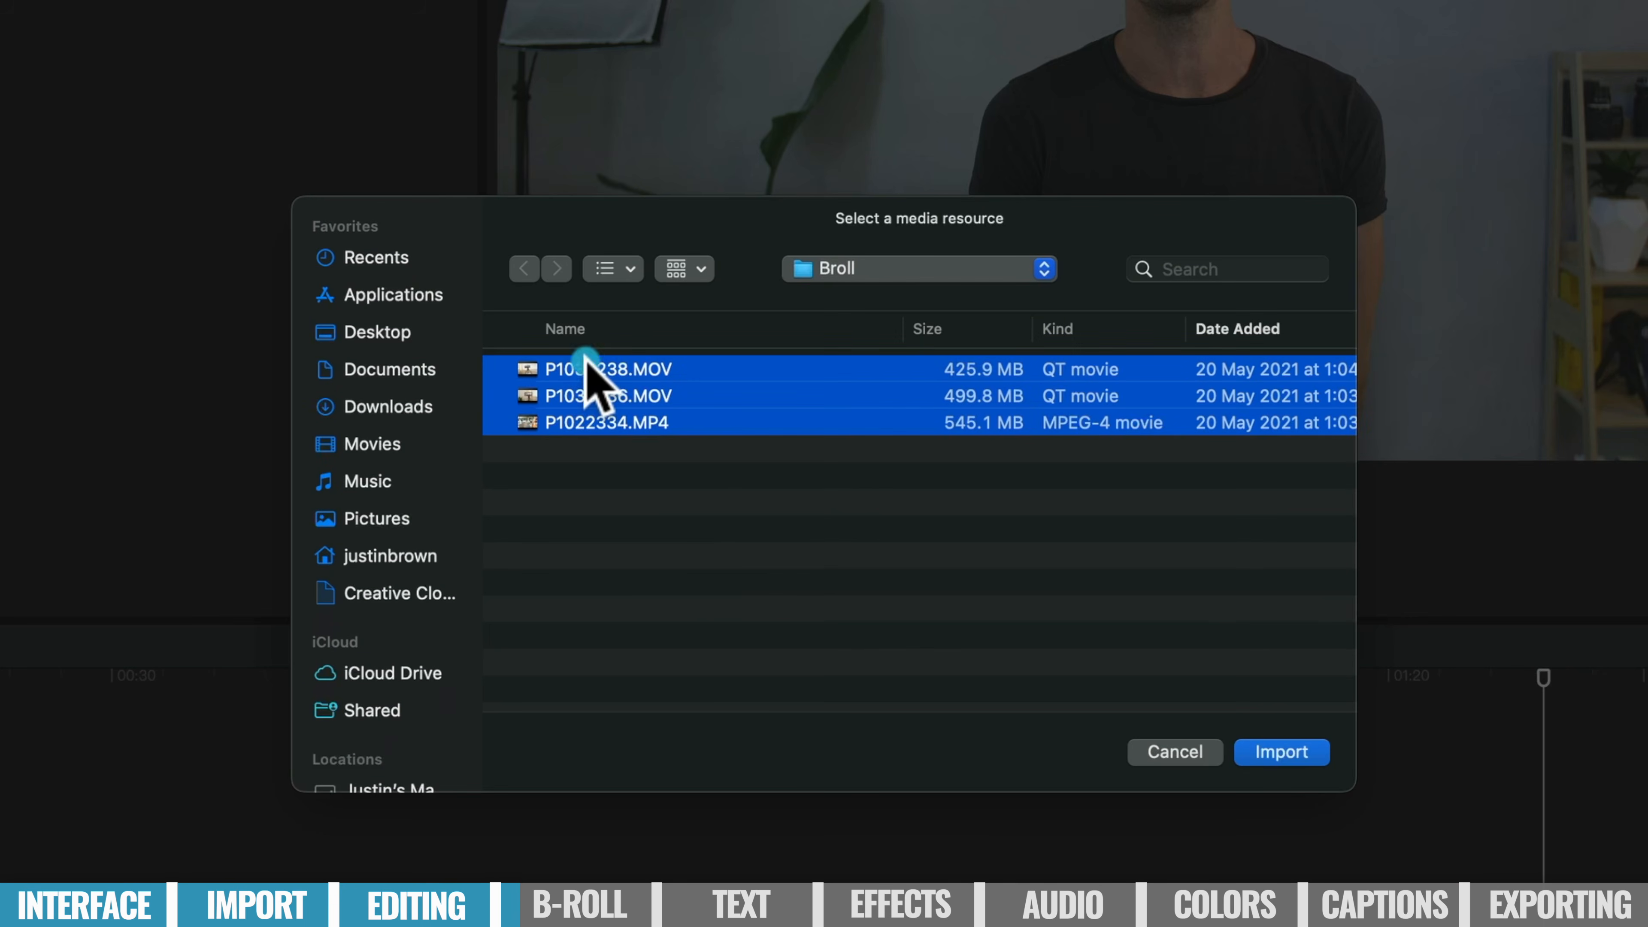
{"action": "left_click", "coordinate": [1310, 755]}
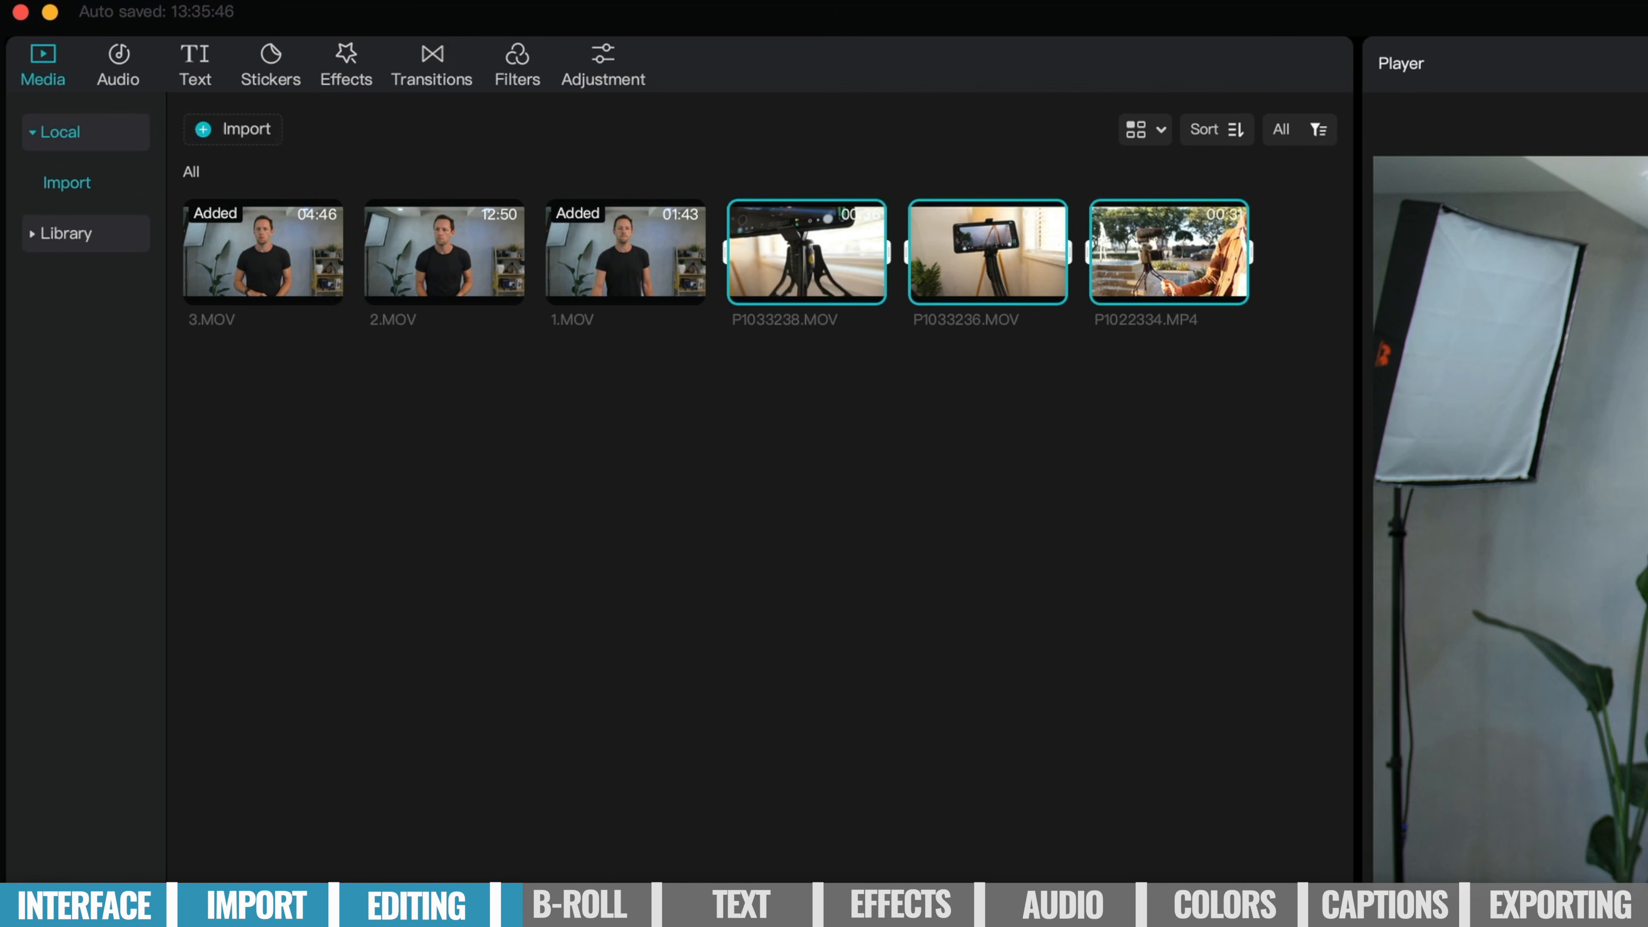
{"action": "left_click", "coordinate": [901, 389]}
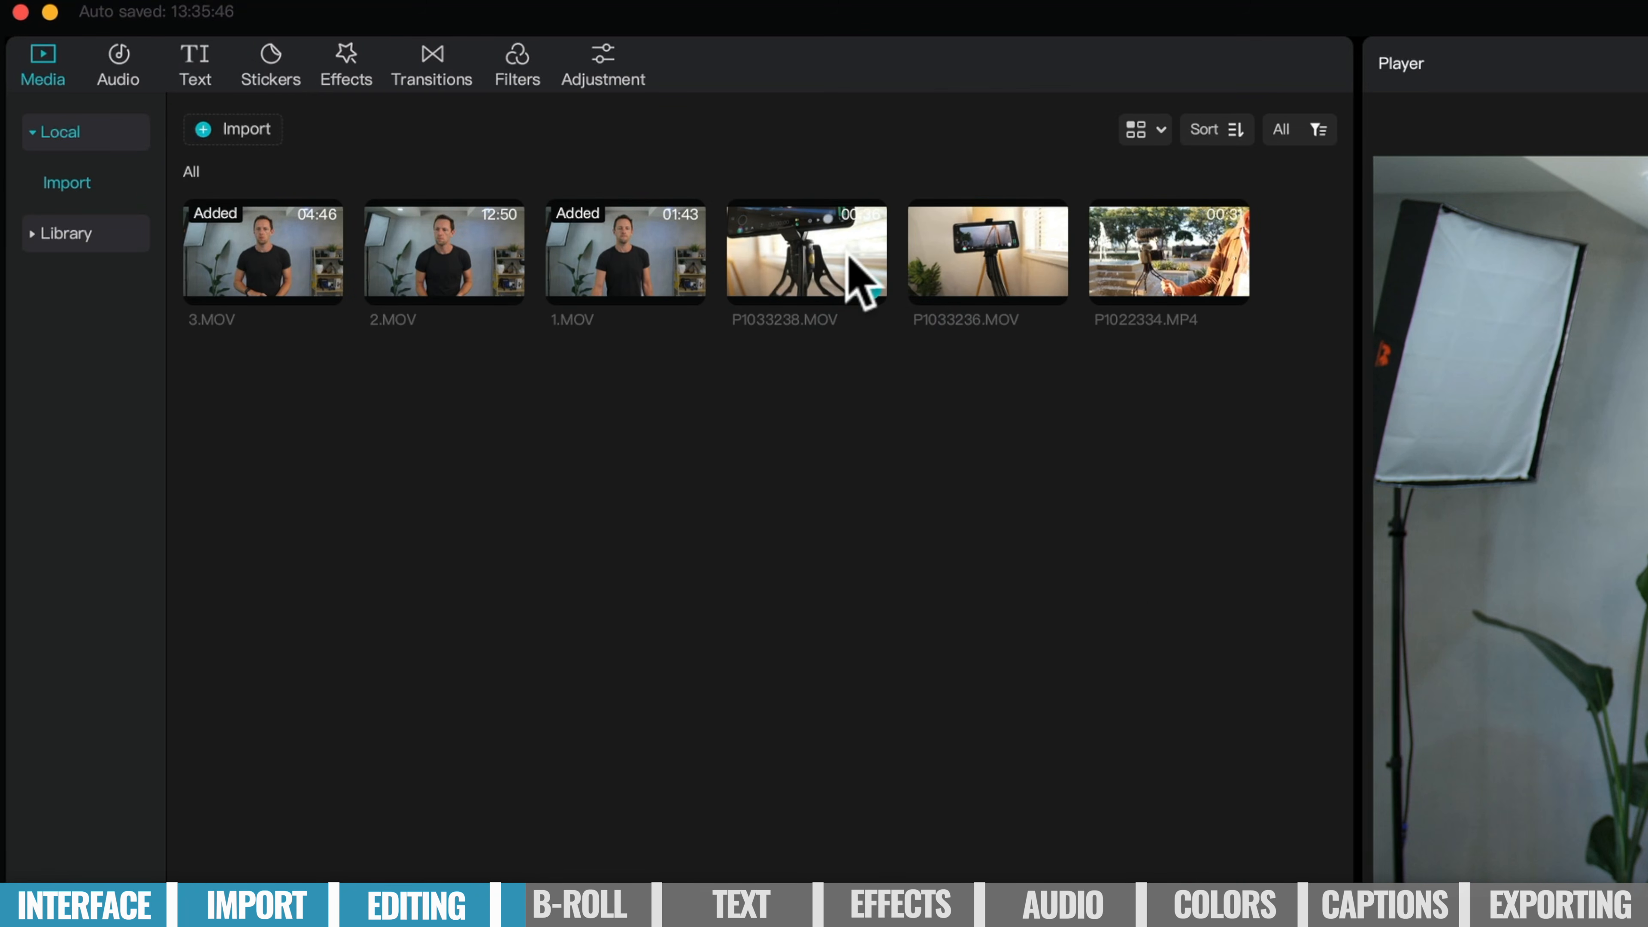
Place P1033238.MOV on a new track above the main footage, starting at about 13 seconds.
{"action": "left_click_drag", "start_coordinate": [853, 276], "coordinate": [944, 786]}
{"action": "left_click_drag", "start_coordinate": [944, 612], "coordinate": [1647, 685]}
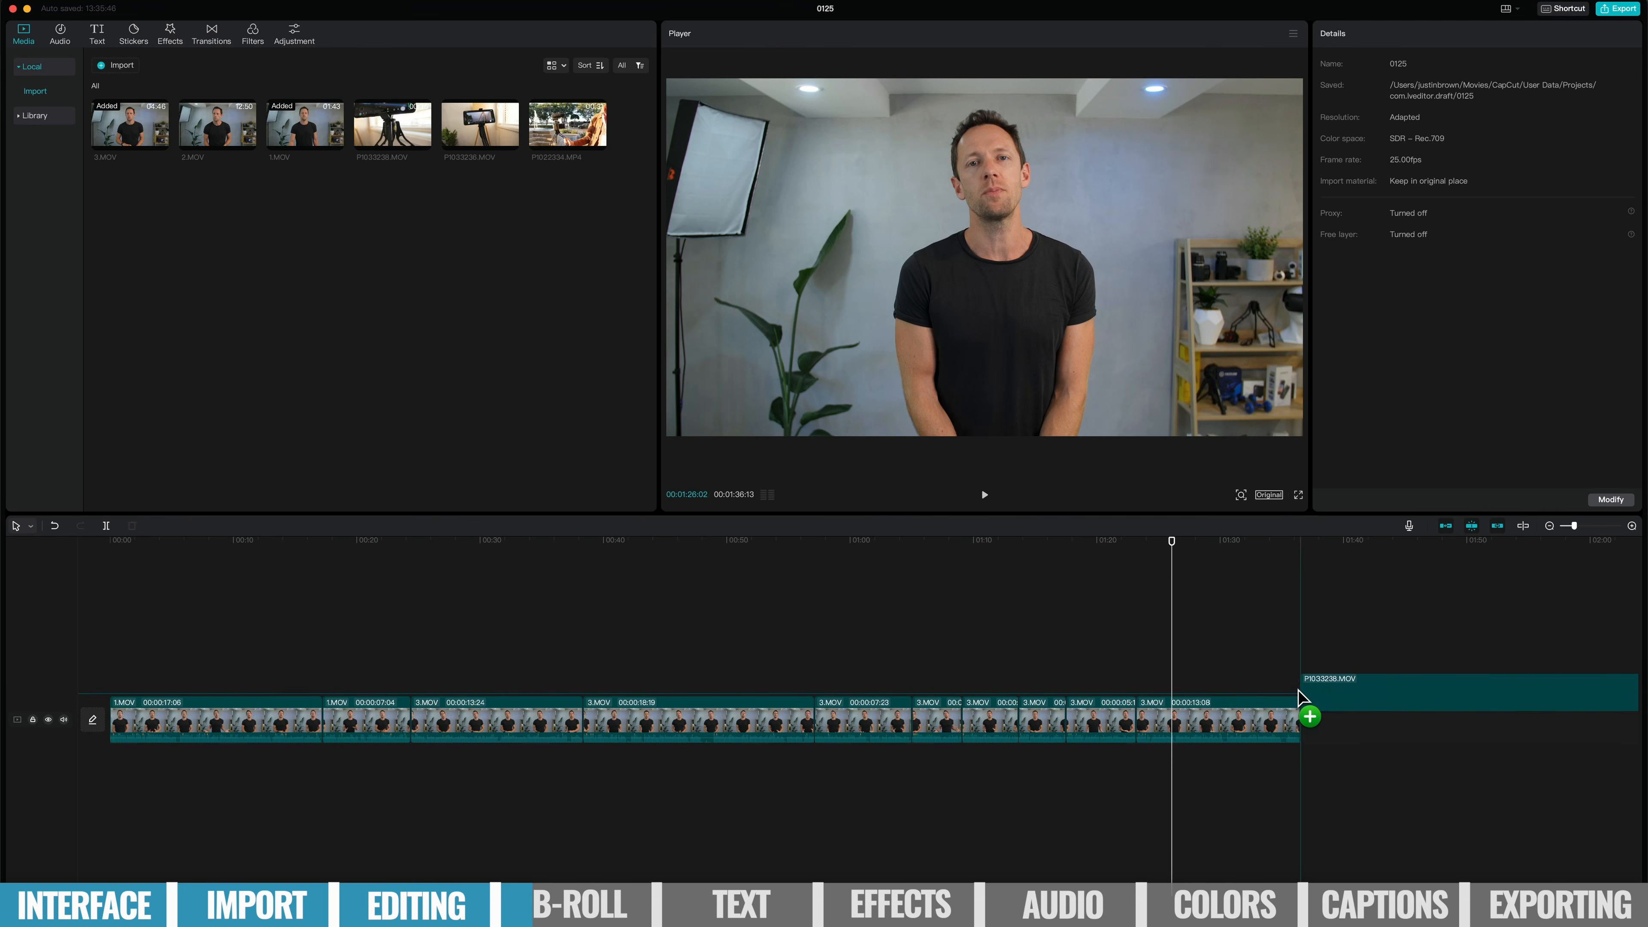
{"action": "left_click_drag", "start_coordinate": [1298, 691], "coordinate": [269, 655]}
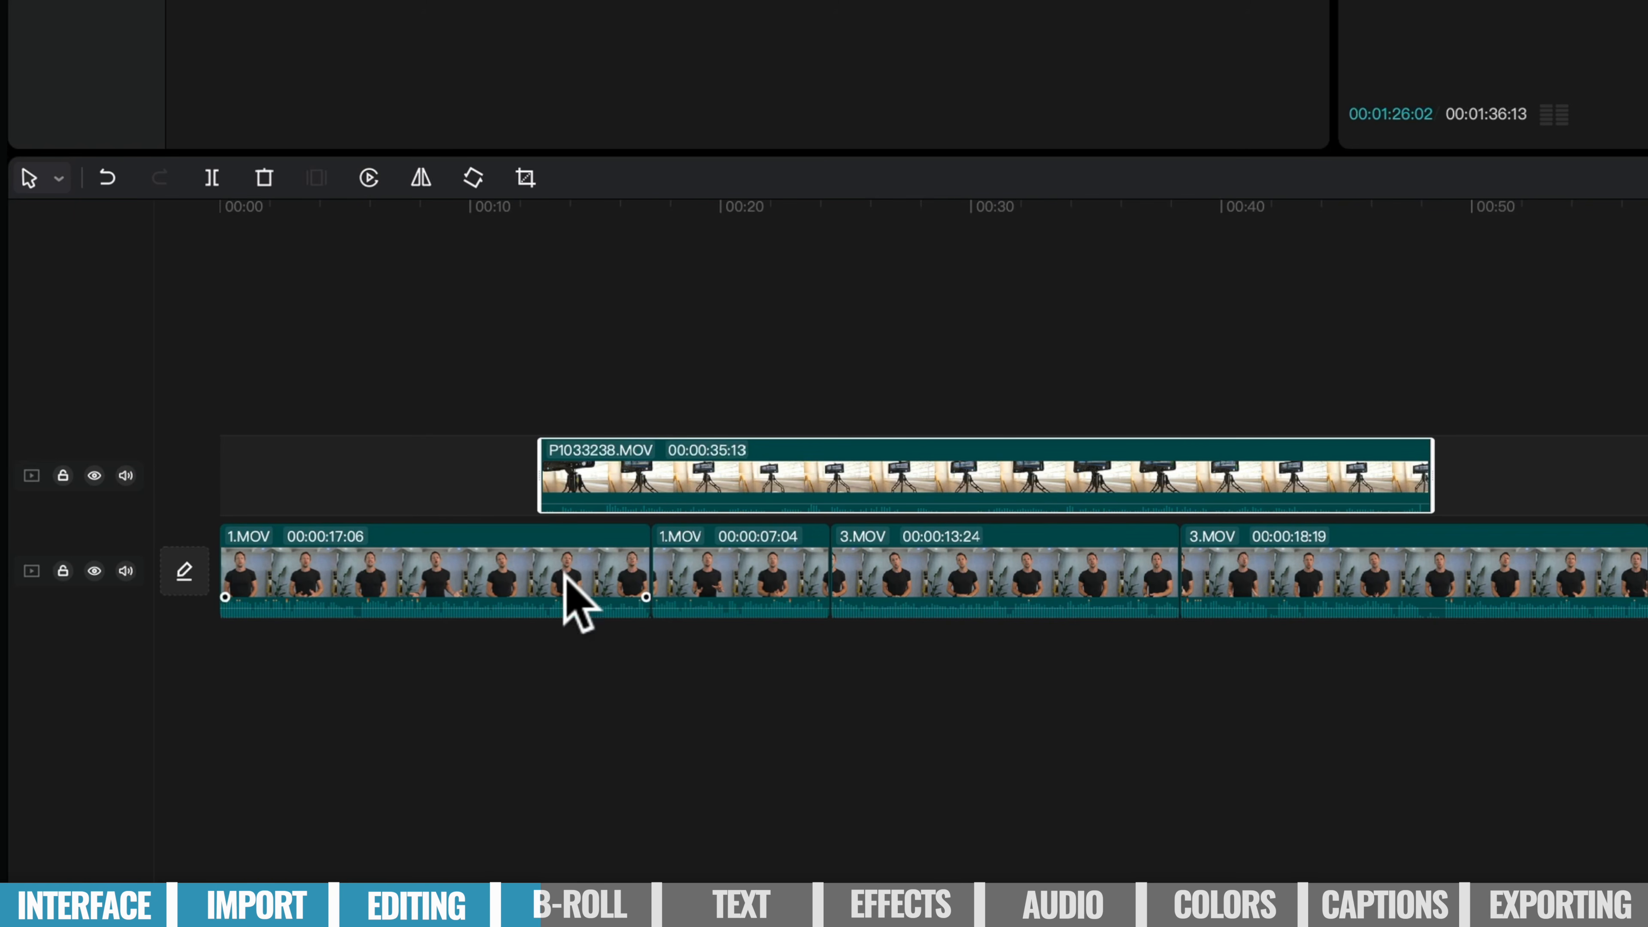
Scrub across the P1033238.MOV overlay to preview it, leaving the playhead at about 23 seconds.
{"action": "left_click_drag", "start_coordinate": [478, 220], "coordinate": [517, 247]}
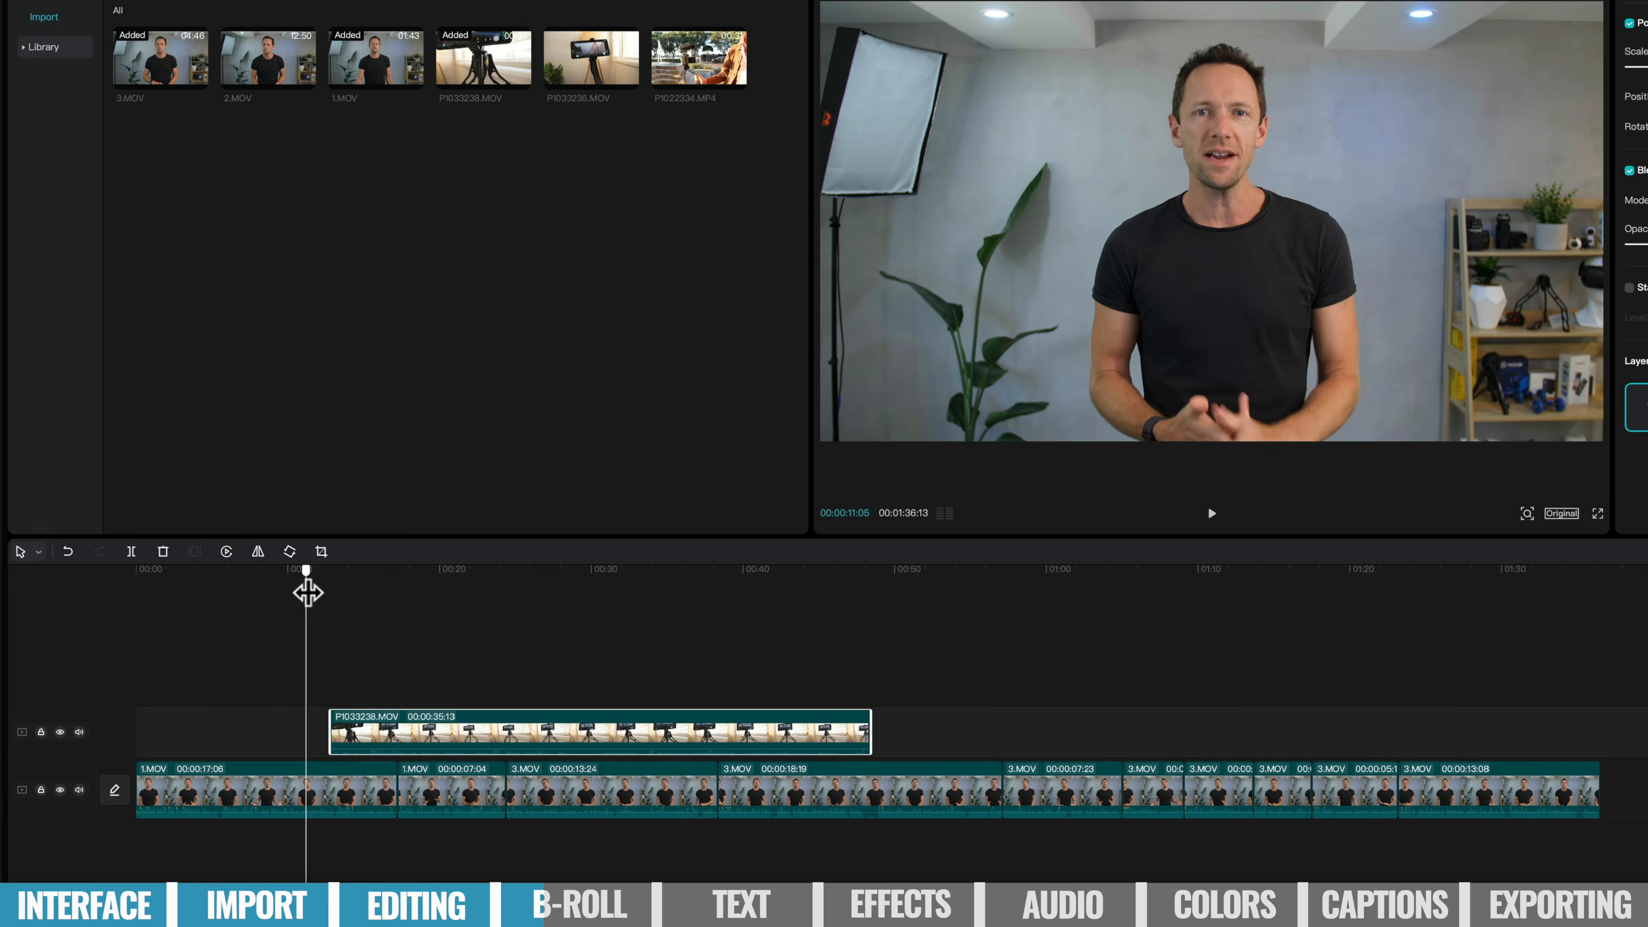
{"action": "left_click_drag", "start_coordinate": [316, 593], "coordinate": [512, 603]}
{"action": "left_click", "coordinate": [368, 574]}
{"action": "left_click_drag", "start_coordinate": [370, 588], "coordinate": [488, 630]}
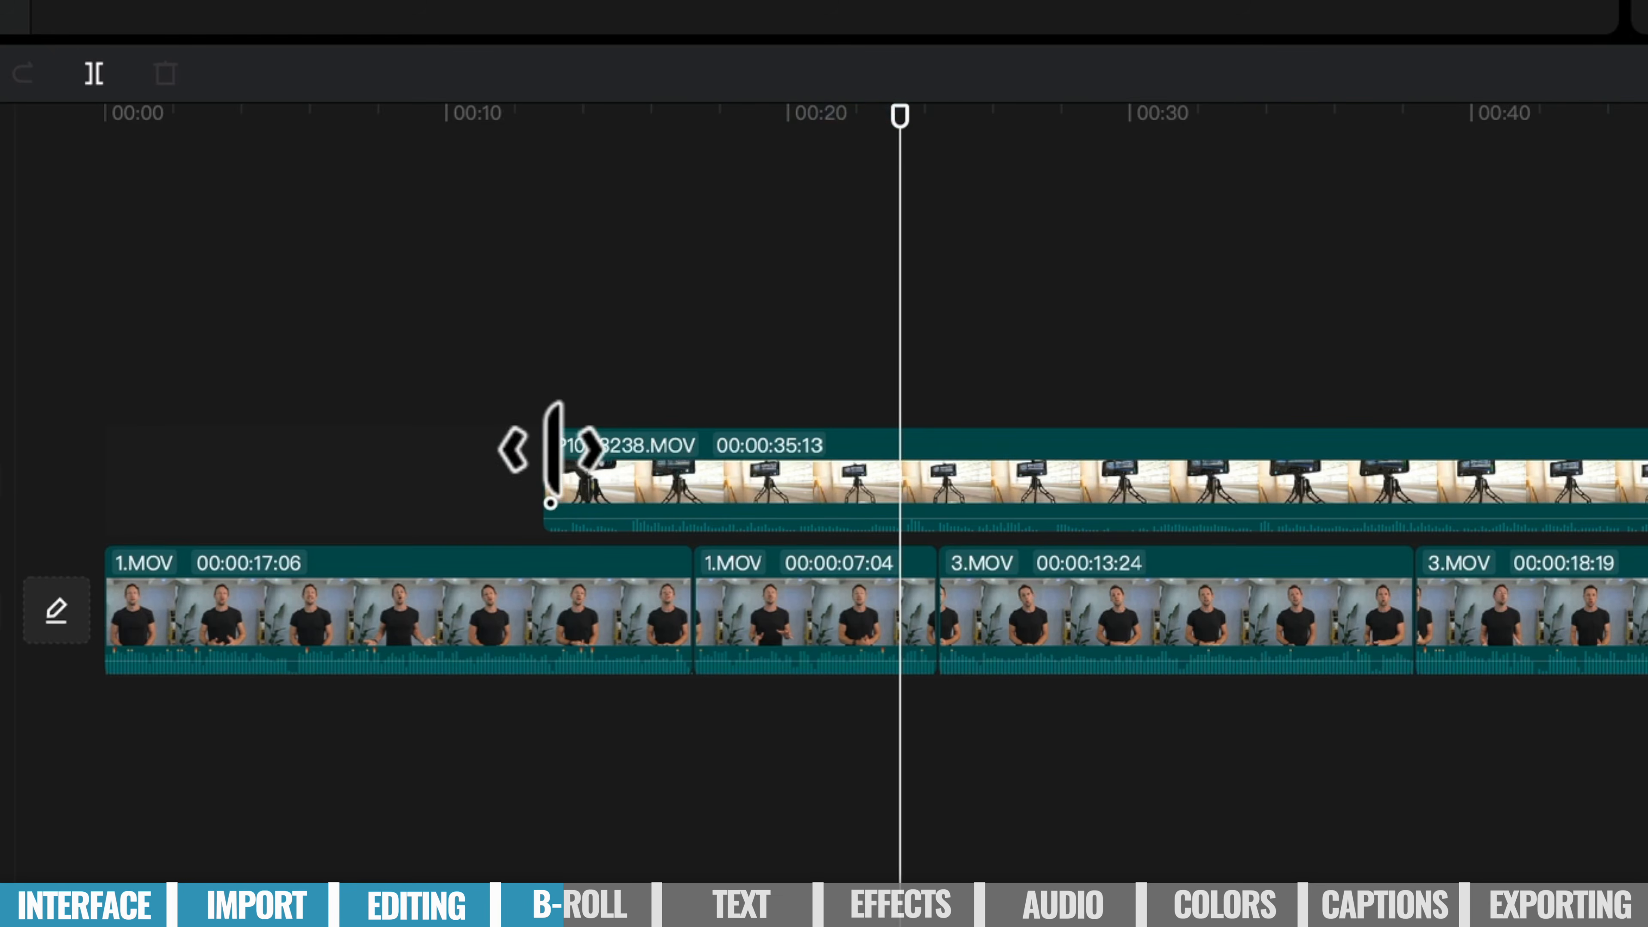
Trim the start of the P1033238.MOV overlay to about 23 seconds on the timeline and split it at about 28 seconds.
{"action": "left_click", "coordinate": [333, 722]}
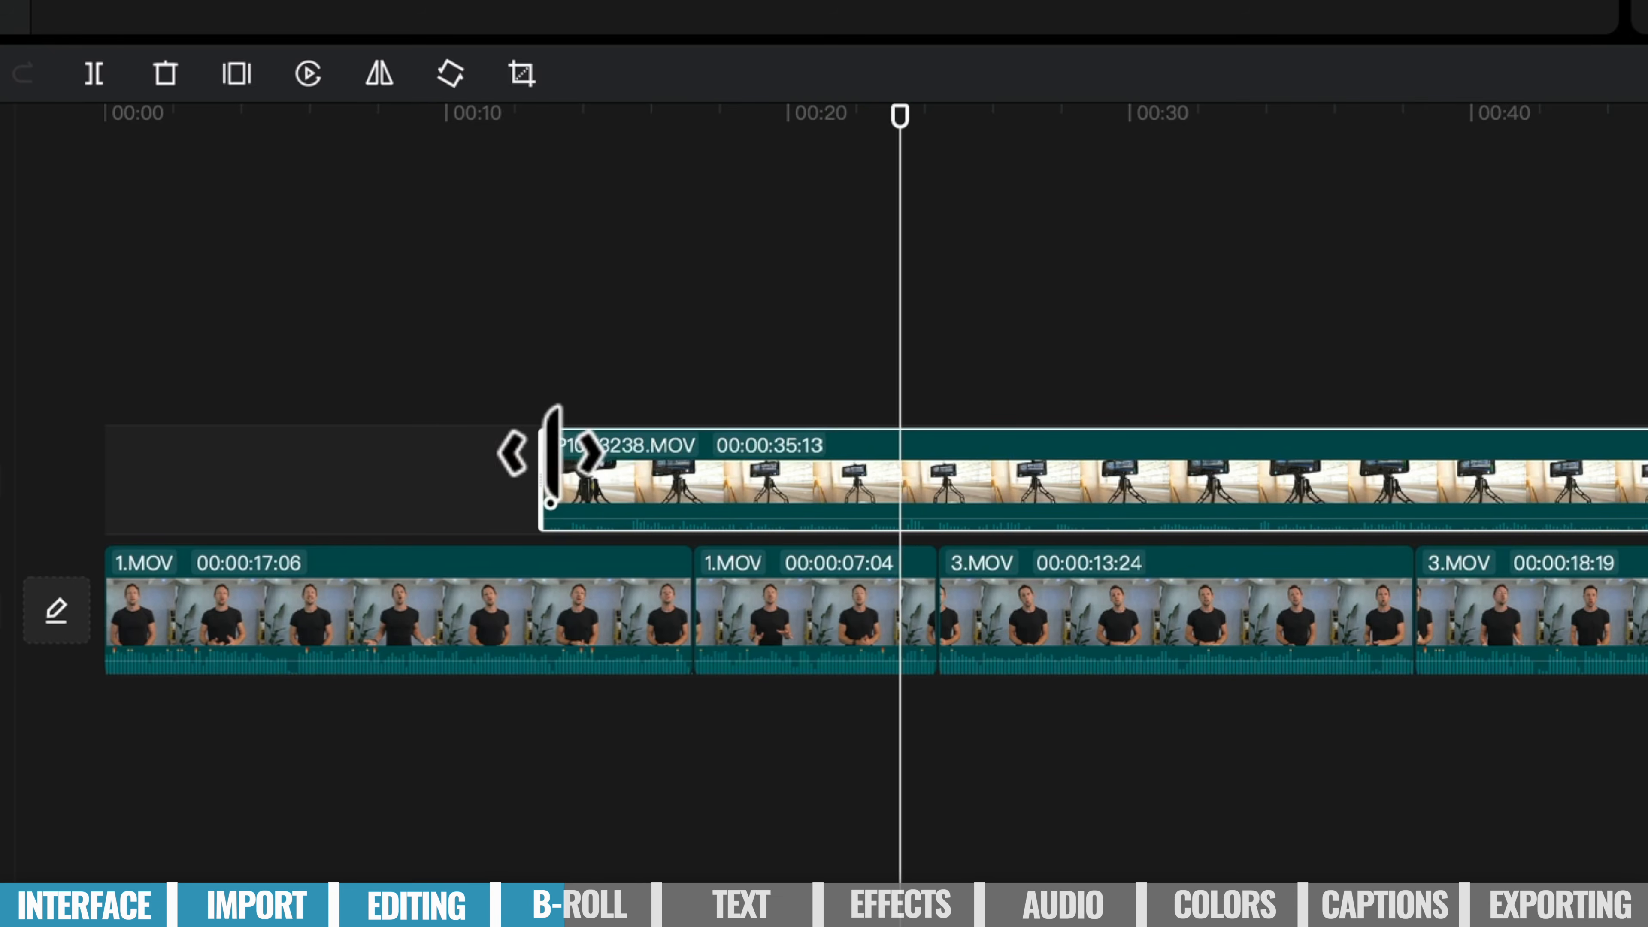
{"action": "left_click_drag", "start_coordinate": [552, 454], "coordinate": [909, 472]}
{"action": "left_click", "coordinate": [1210, 516]}
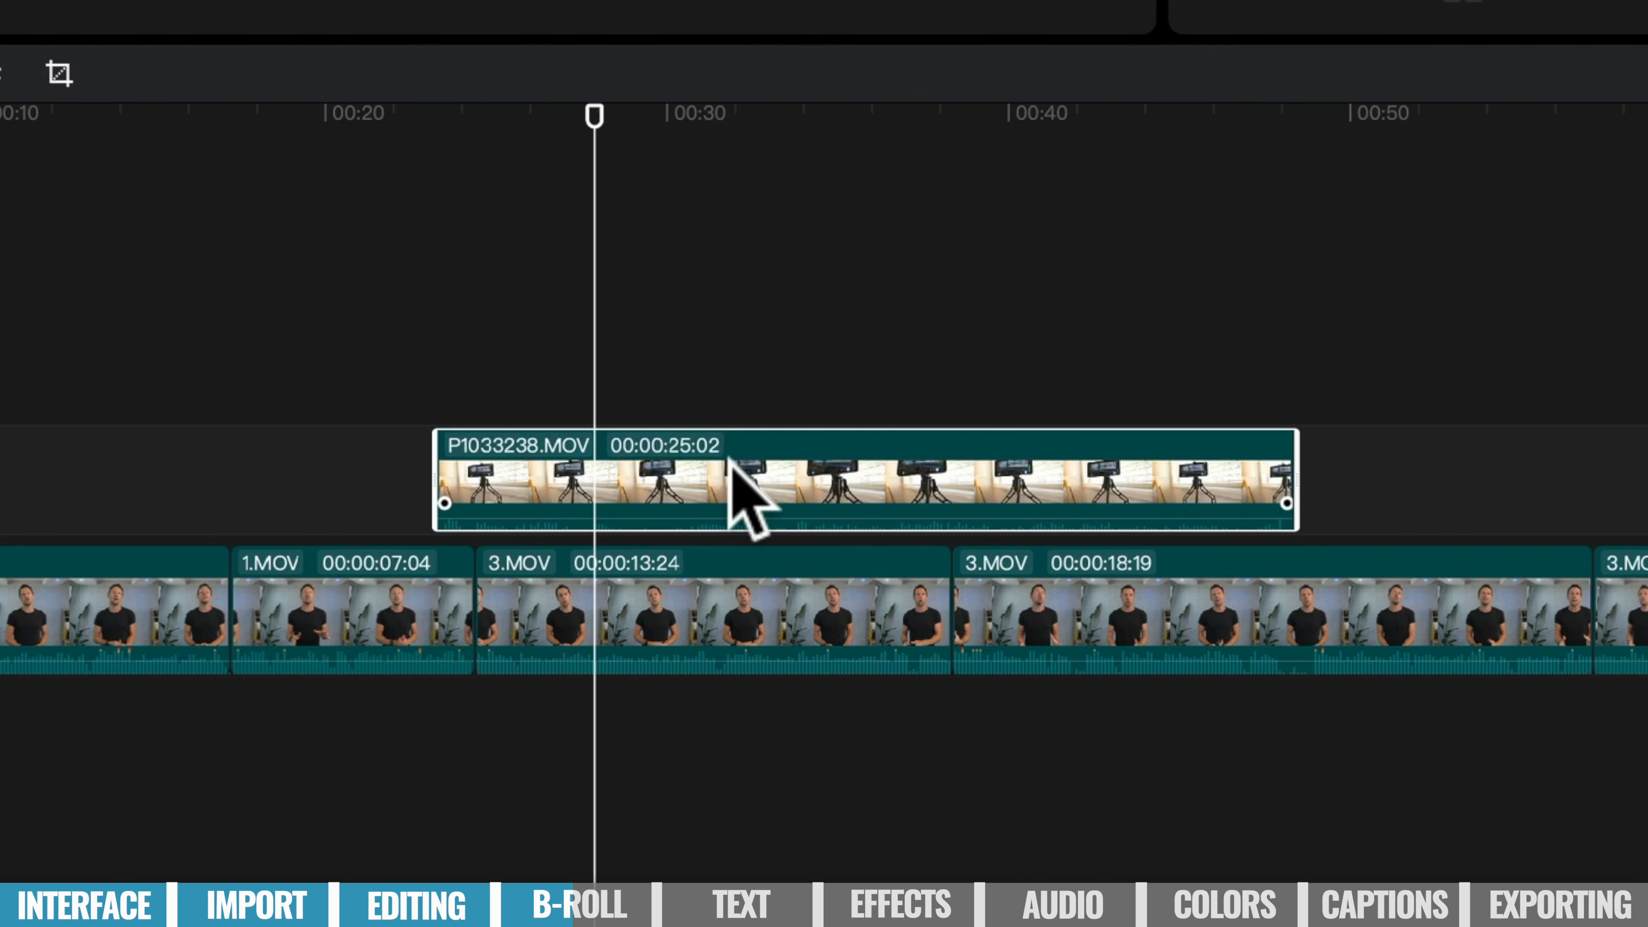
{"action": "key", "text": "ctrl+b"}
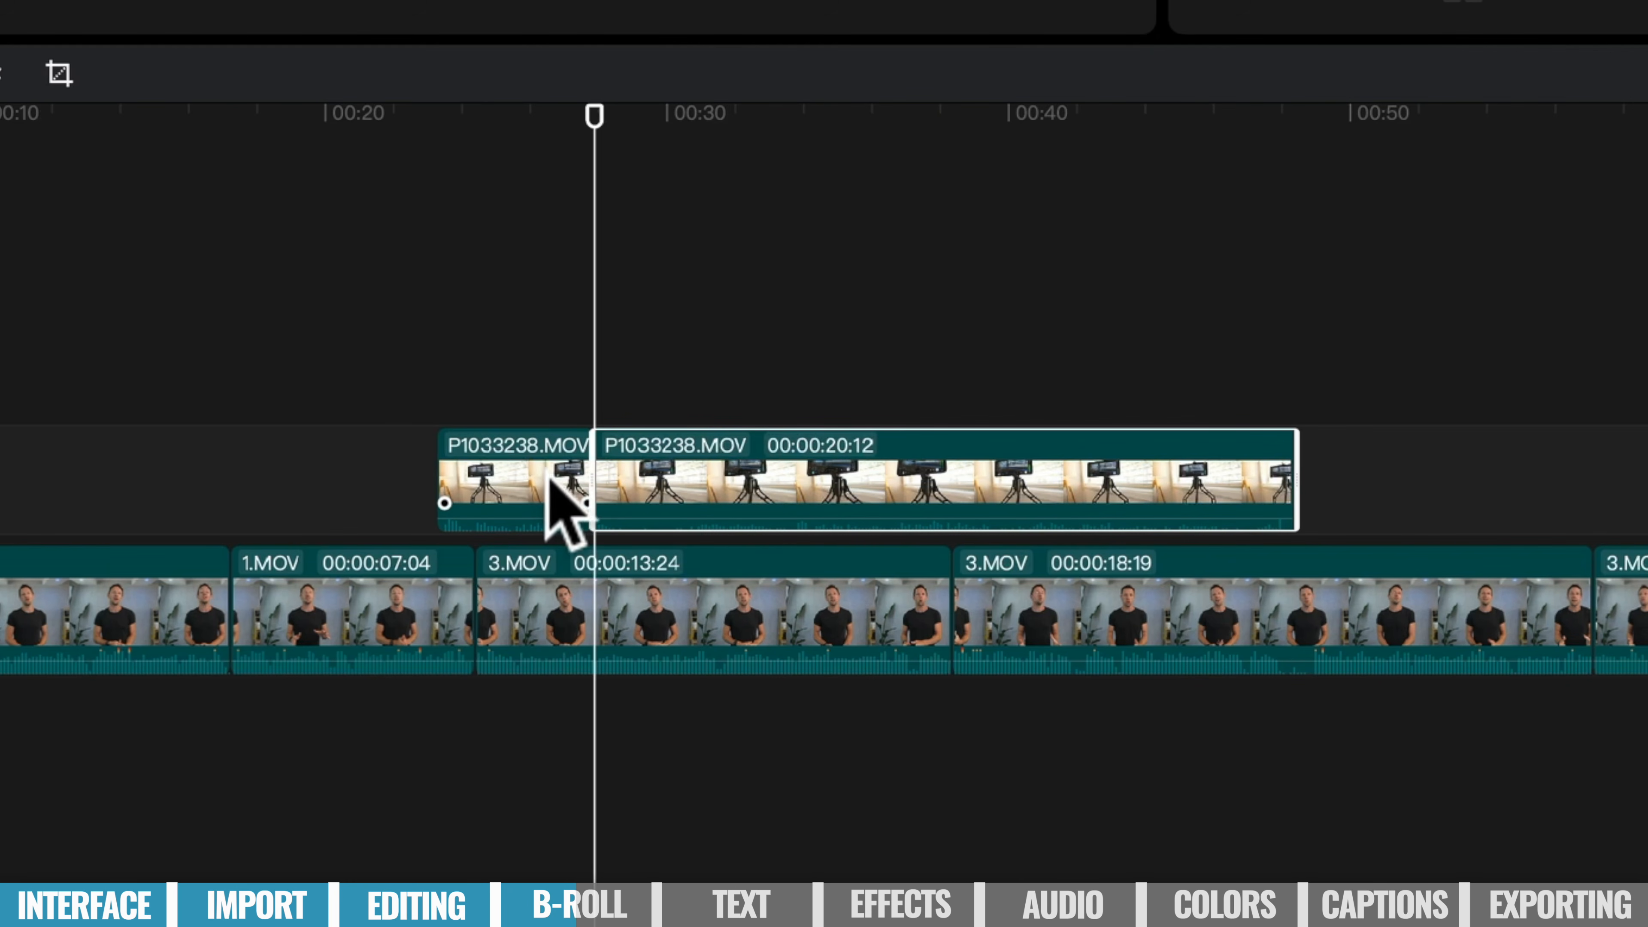
Trim the second P1033238.MOV overlay piece to run from about 39 to about 44 seconds on the timeline.
{"action": "left_click_drag", "start_coordinate": [592, 471], "coordinate": [649, 470]}
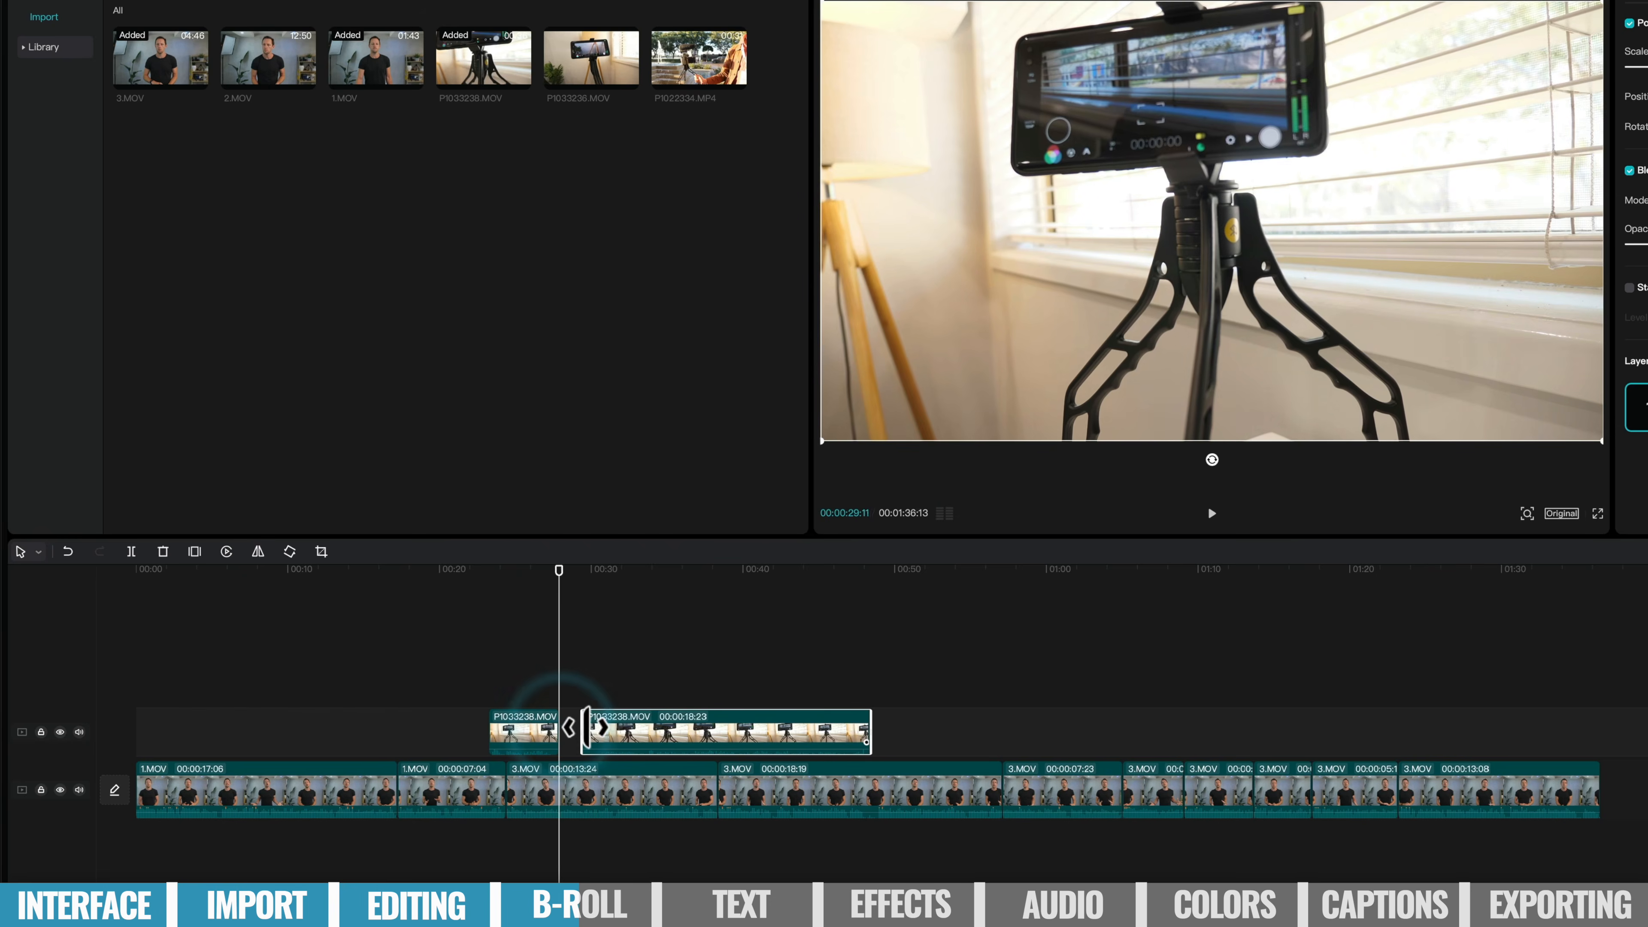
{"action": "left_click_drag", "start_coordinate": [587, 727], "coordinate": [725, 727]}
{"action": "left_click", "coordinate": [804, 594]}
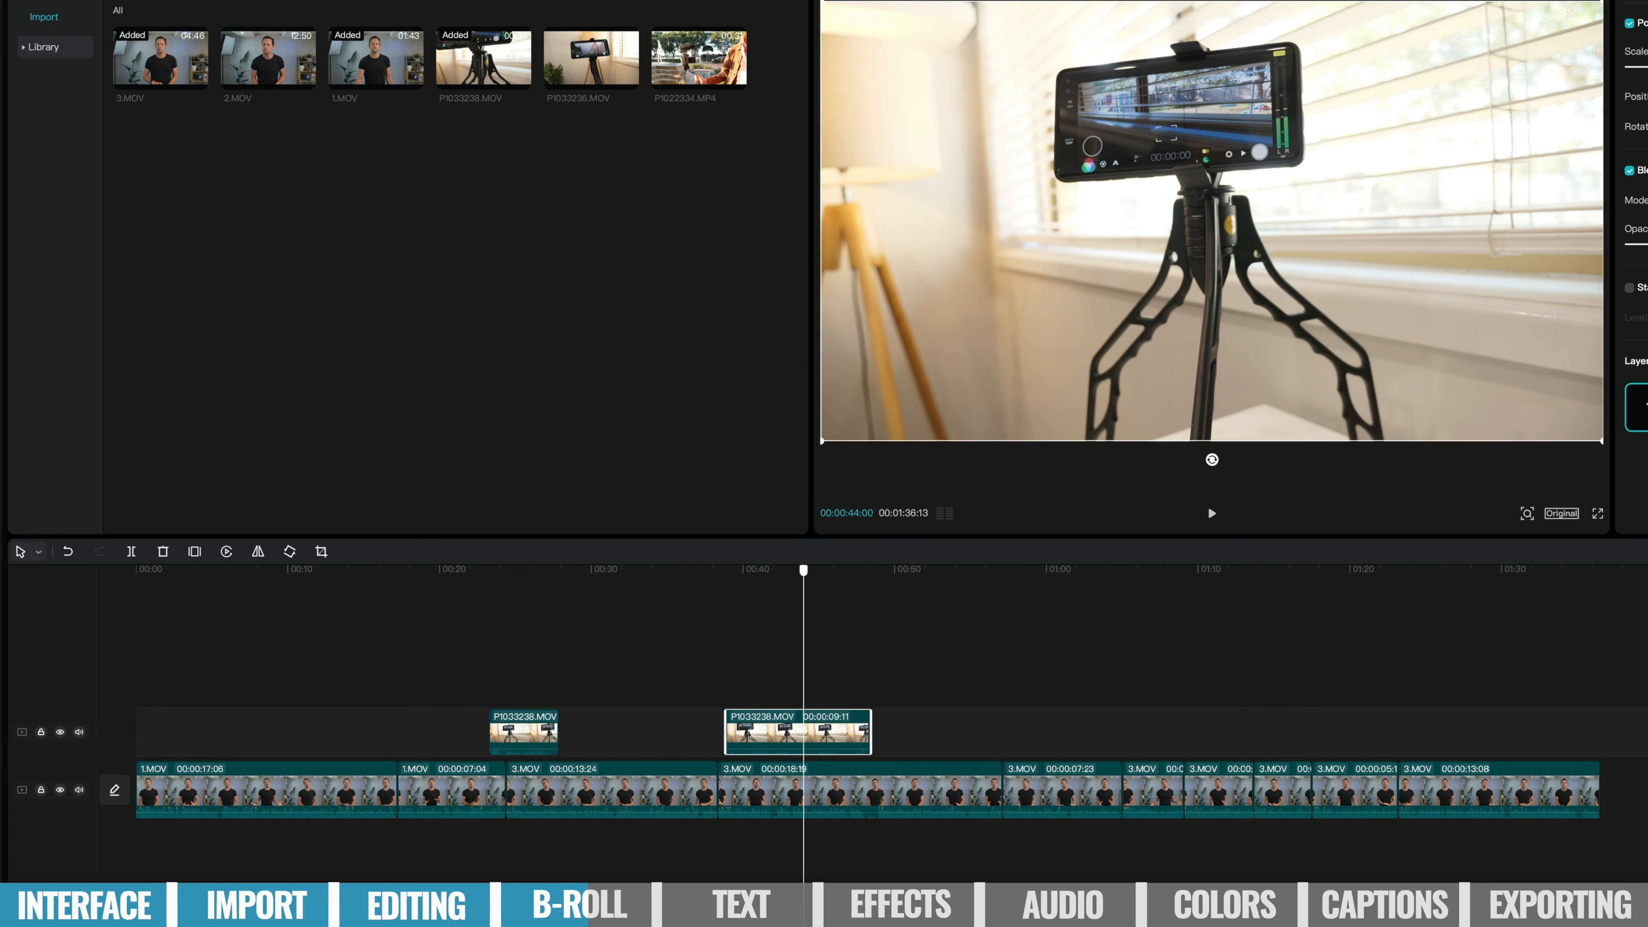
{"action": "left_click_drag", "start_coordinate": [805, 573], "coordinate": [809, 574]}
{"action": "left_click_drag", "start_coordinate": [871, 731], "coordinate": [808, 731]}
Move the two P1033238.MOV overlay pieces earlier, to start at about 9.5 and 19 seconds above the main footage.
{"action": "left_click_drag", "start_coordinate": [515, 730], "coordinate": [376, 728]}
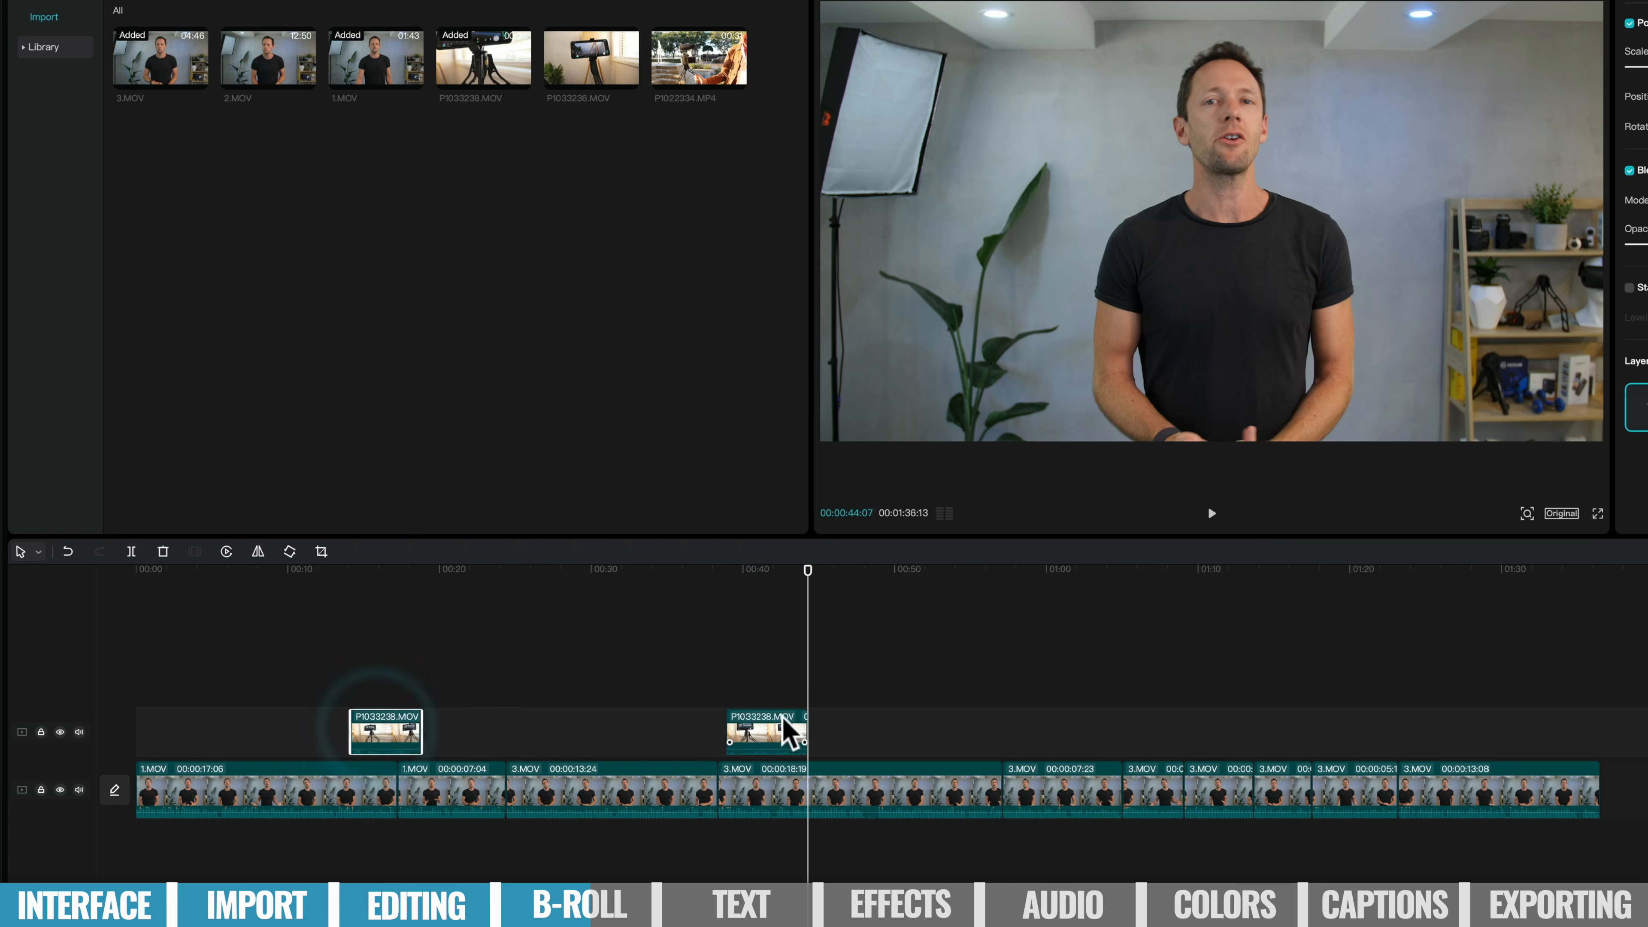
{"action": "left_click_drag", "start_coordinate": [781, 718], "coordinate": [319, 726]}
{"action": "left_click_drag", "start_coordinate": [322, 772], "coordinate": [320, 767]}
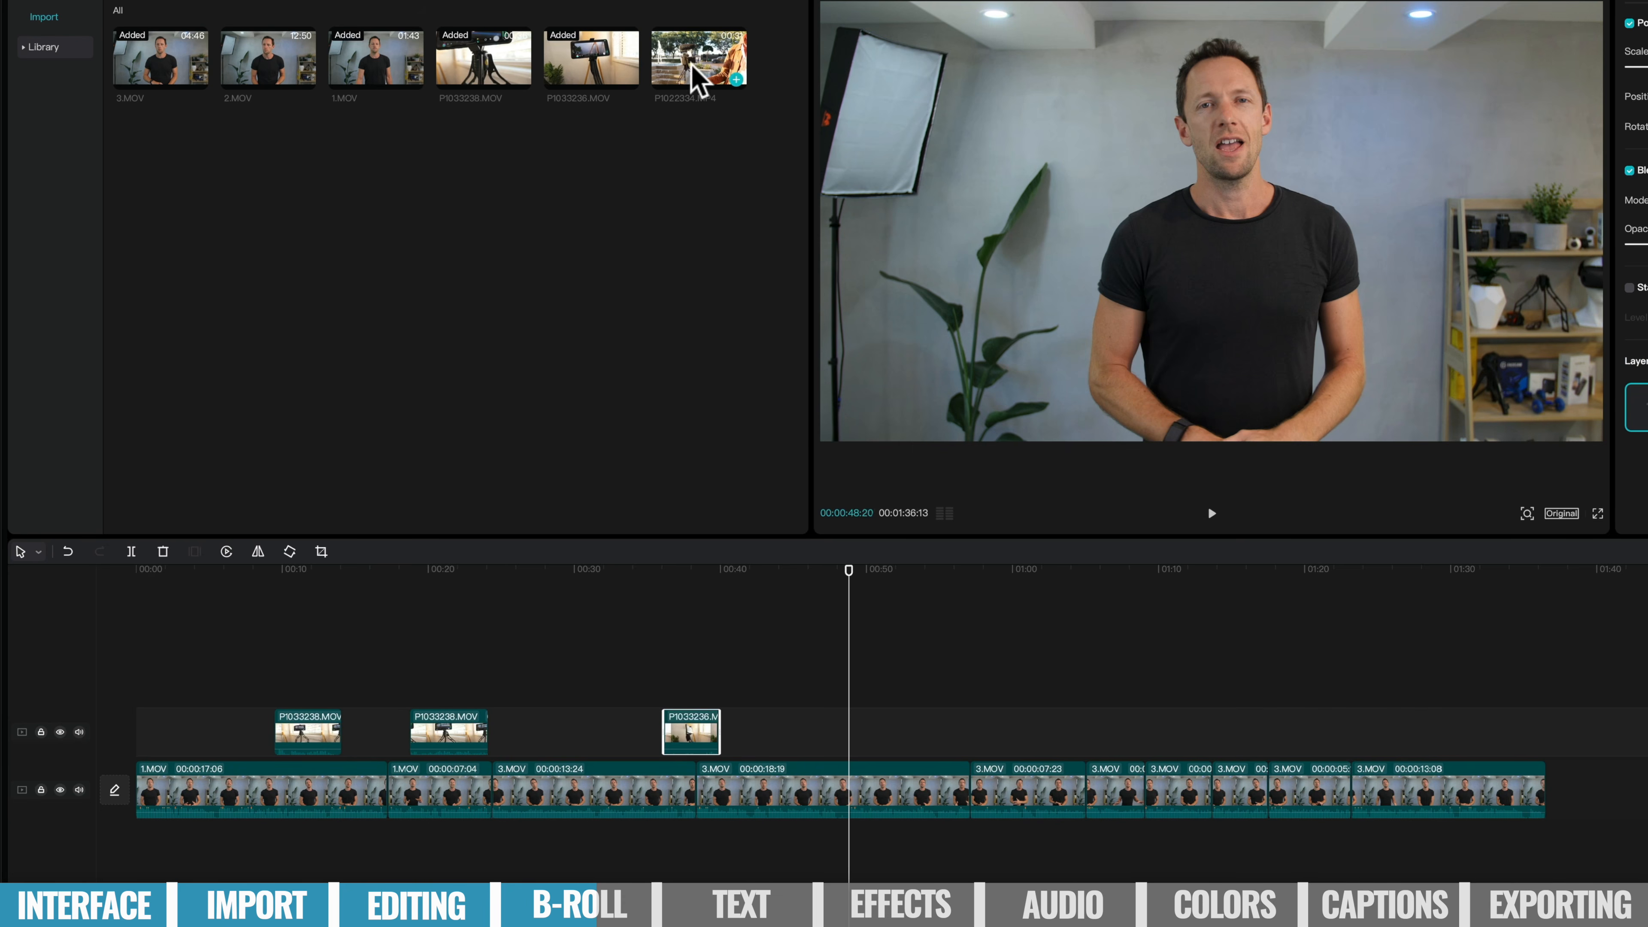
Place P1022334.MP4 on the B-roll track at about 1:03 and split it at about 1:08 and 1:18.
{"action": "left_click_drag", "start_coordinate": [697, 78], "coordinate": [1066, 725]}
{"action": "left_click", "coordinate": [1134, 591]}
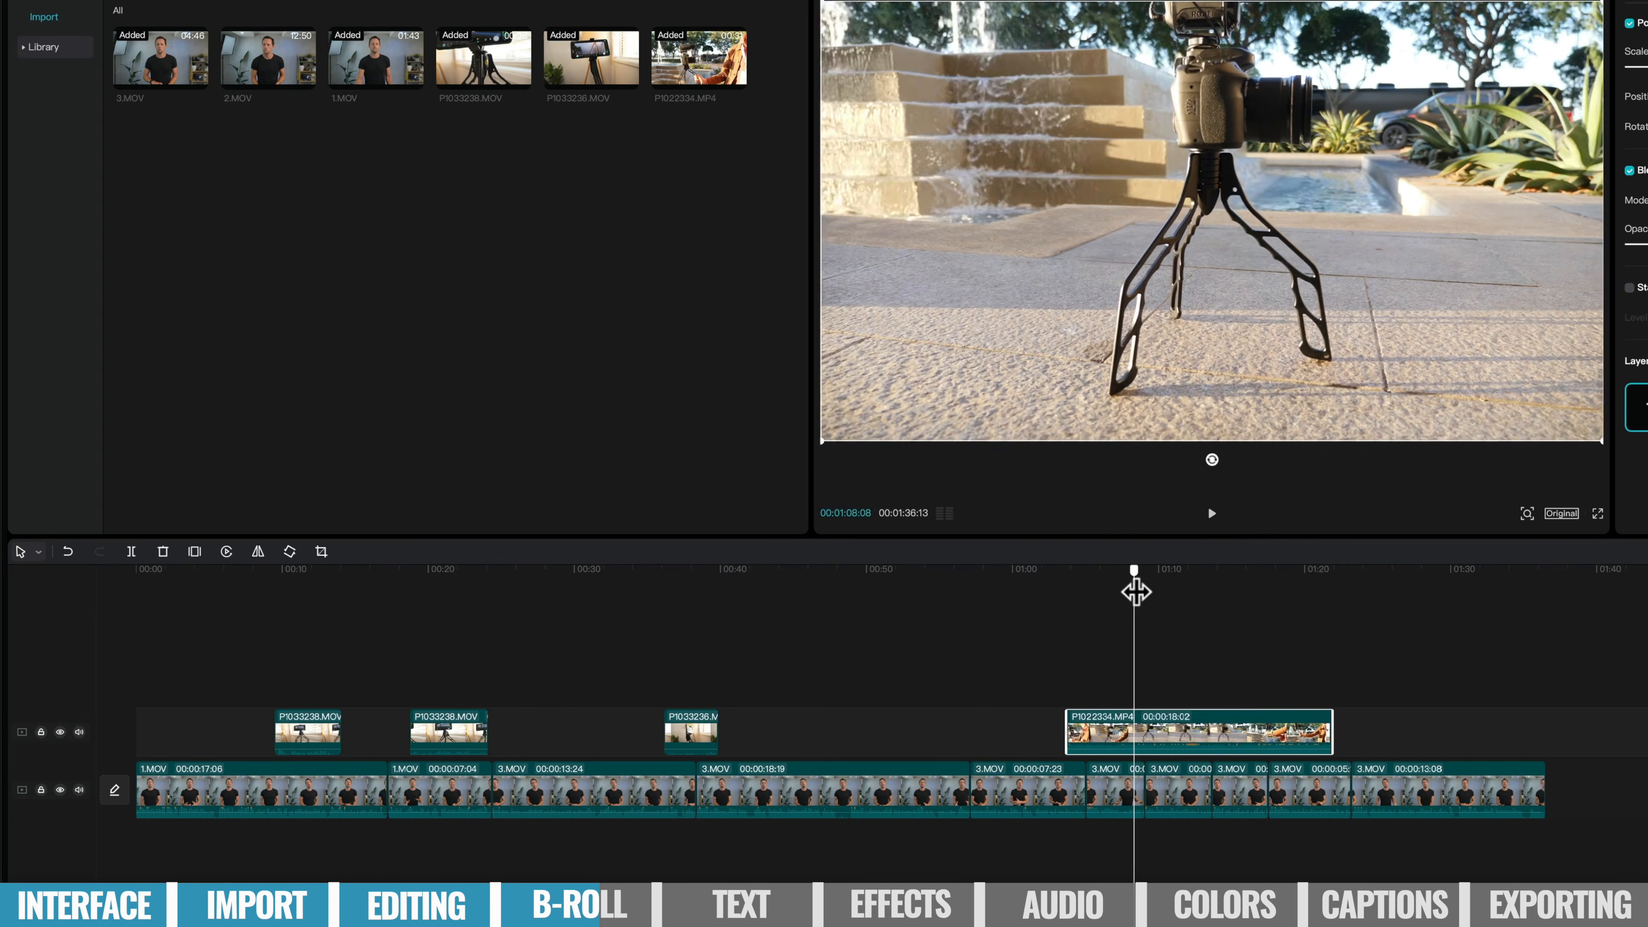
{"action": "key", "text": "super+b"}
{"action": "left_click_drag", "start_coordinate": [1136, 592], "coordinate": [1280, 572]}
{"action": "key", "text": "super+b"}
Delete the middle piece of P1022334.MP4 and move the remaining end piece directly against the first piece.
{"action": "left_click", "coordinate": [1165, 723]}
{"action": "key", "text": "Delete"}
{"action": "left_click_drag", "start_coordinate": [1260, 724], "coordinate": [1200, 729]}
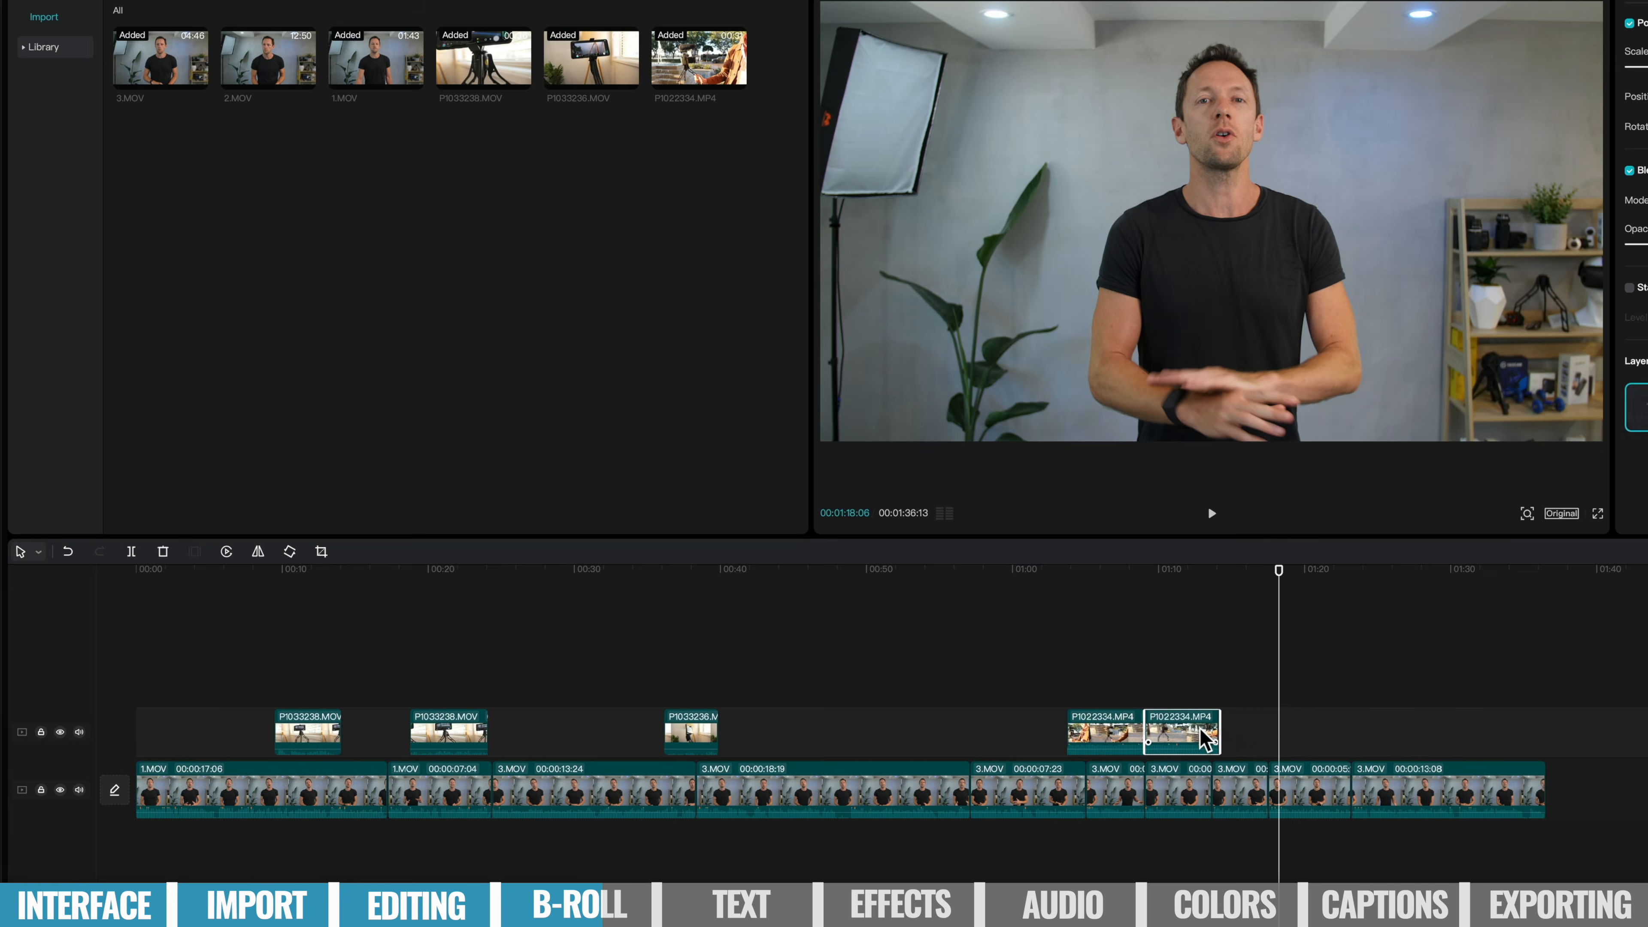
{"action": "left_click", "coordinate": [1099, 655]}
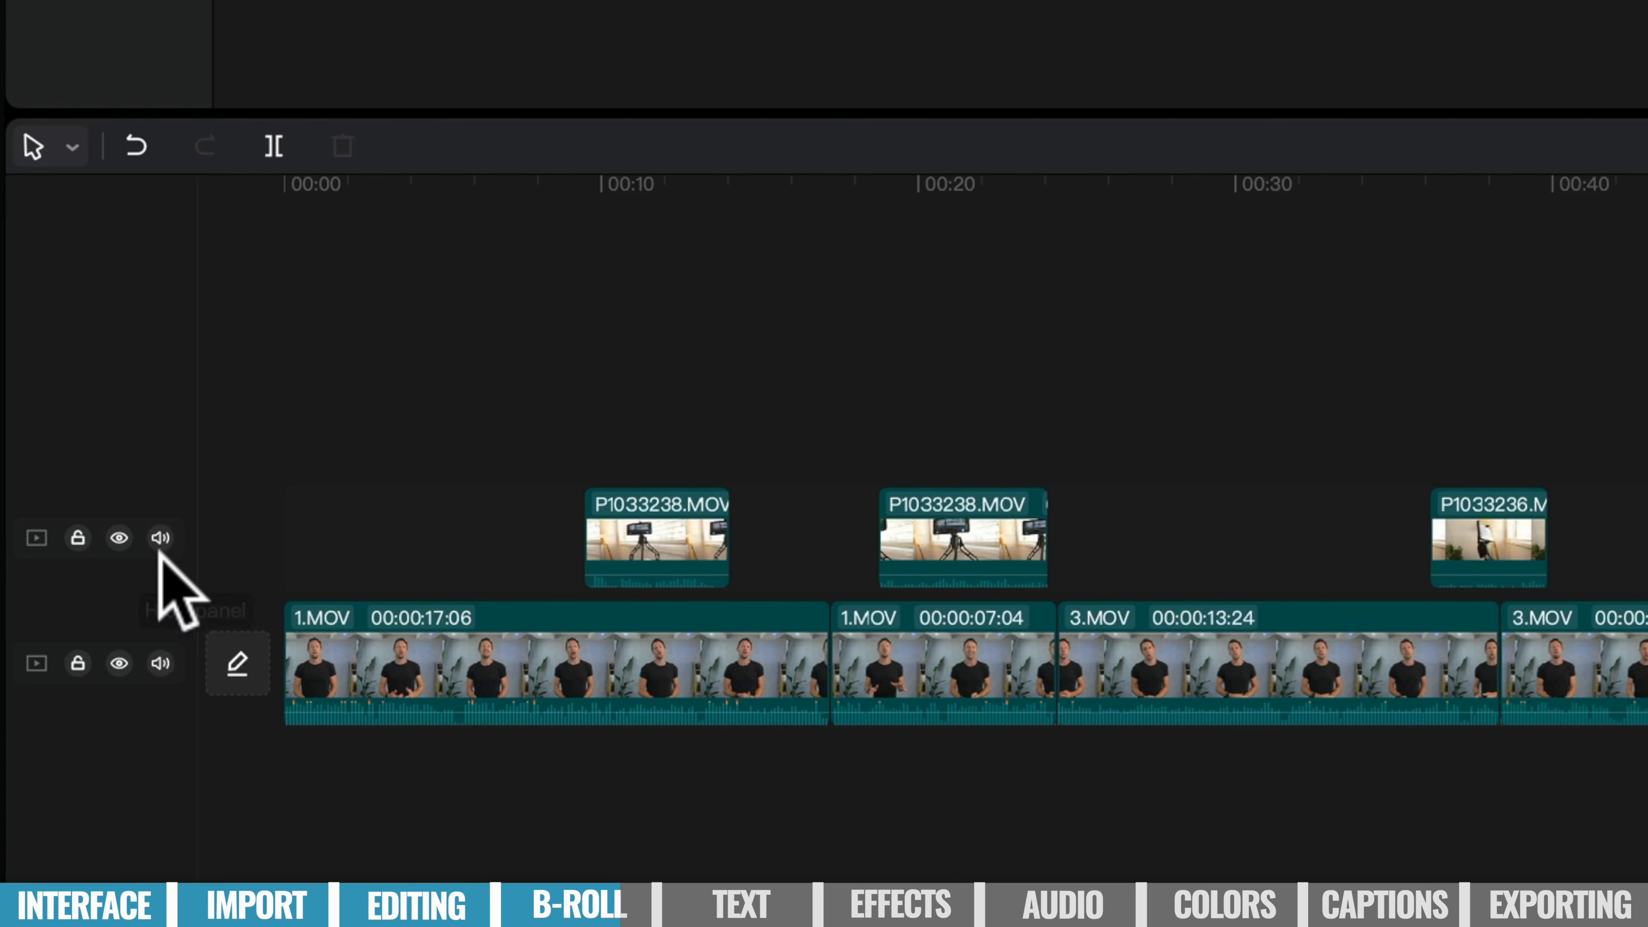
Hide and reshow the B-roll track above the main footage, and lock and unlock it.
{"action": "left_click", "coordinate": [119, 538]}
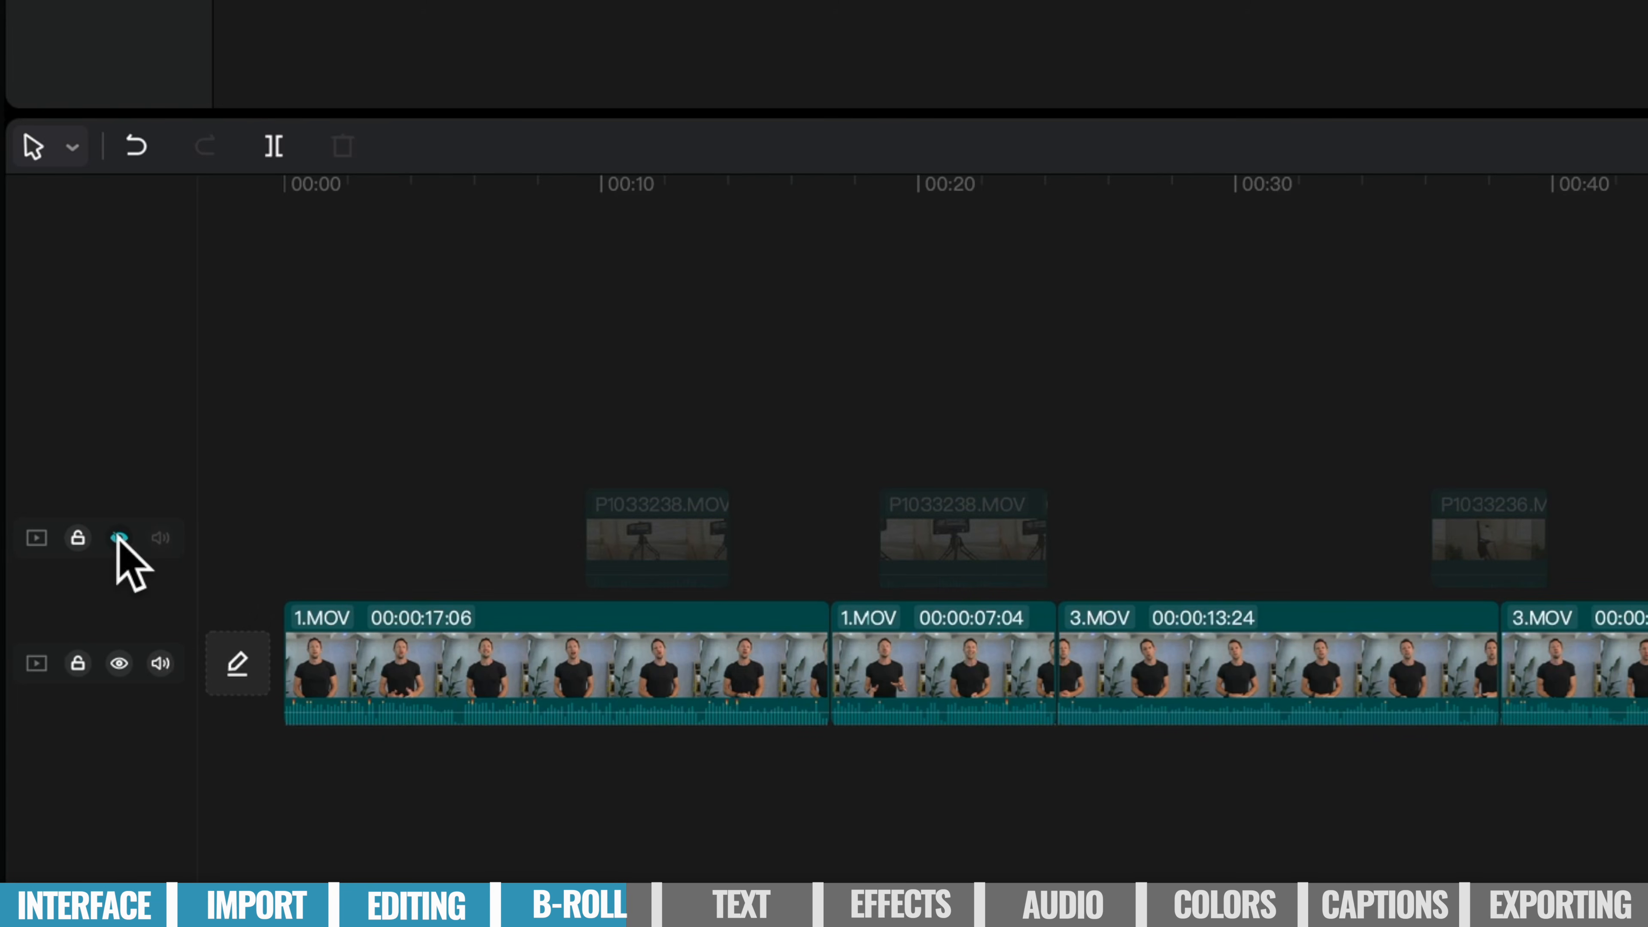
{"action": "left_click", "coordinate": [119, 539]}
{"action": "left_click", "coordinate": [77, 537]}
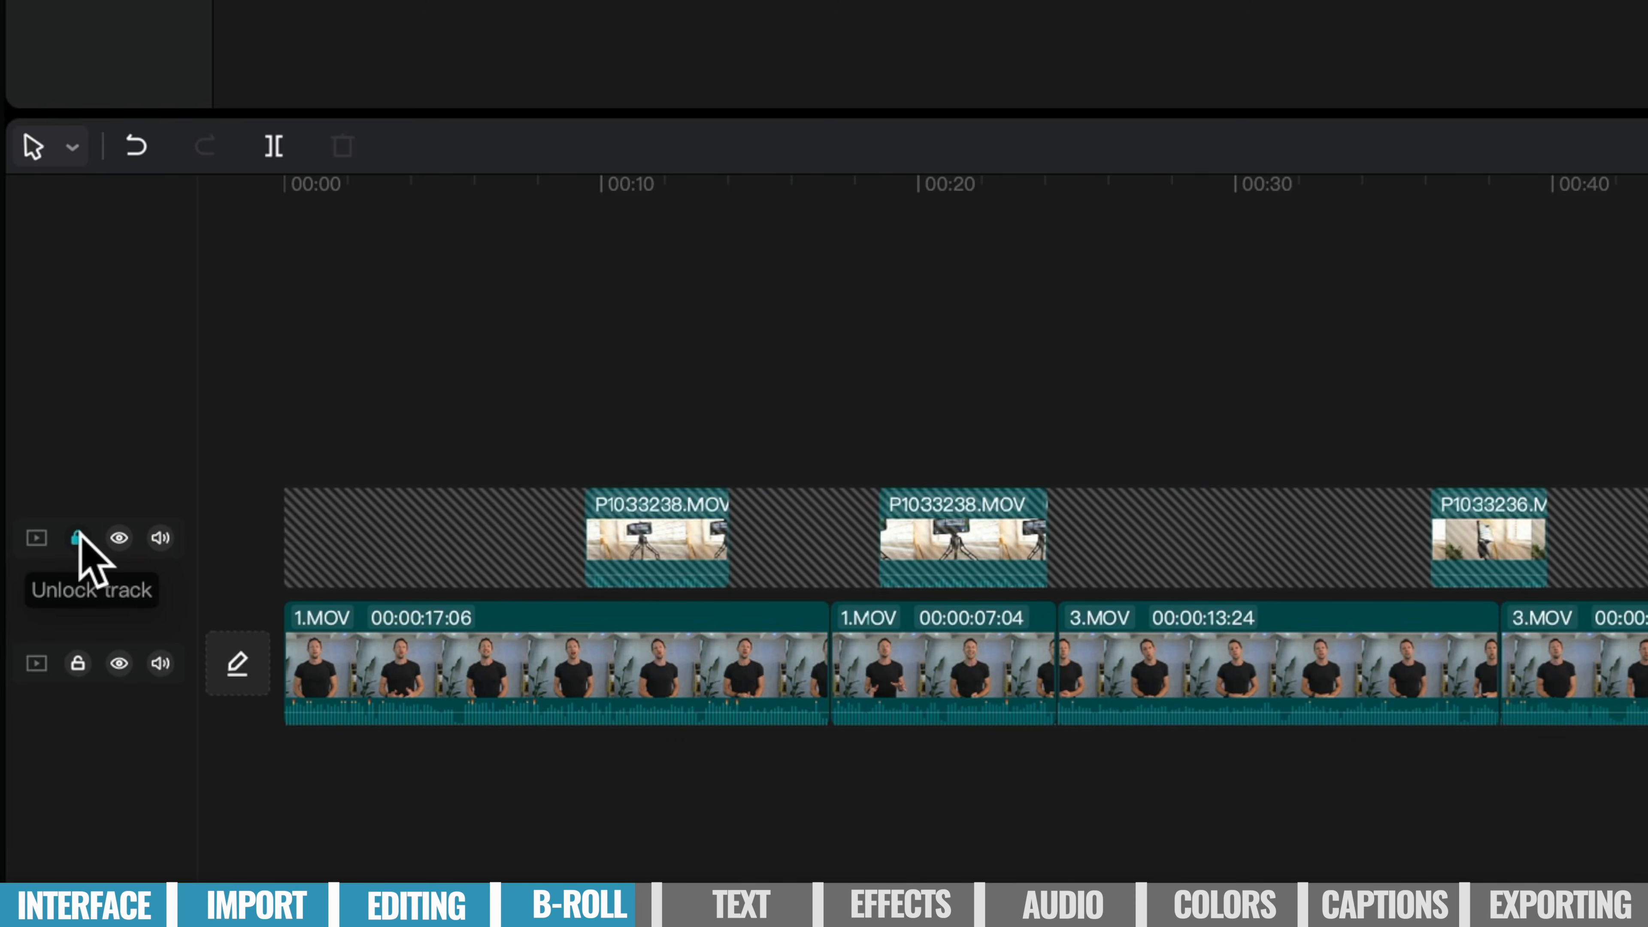
{"action": "left_click", "coordinate": [77, 537]}
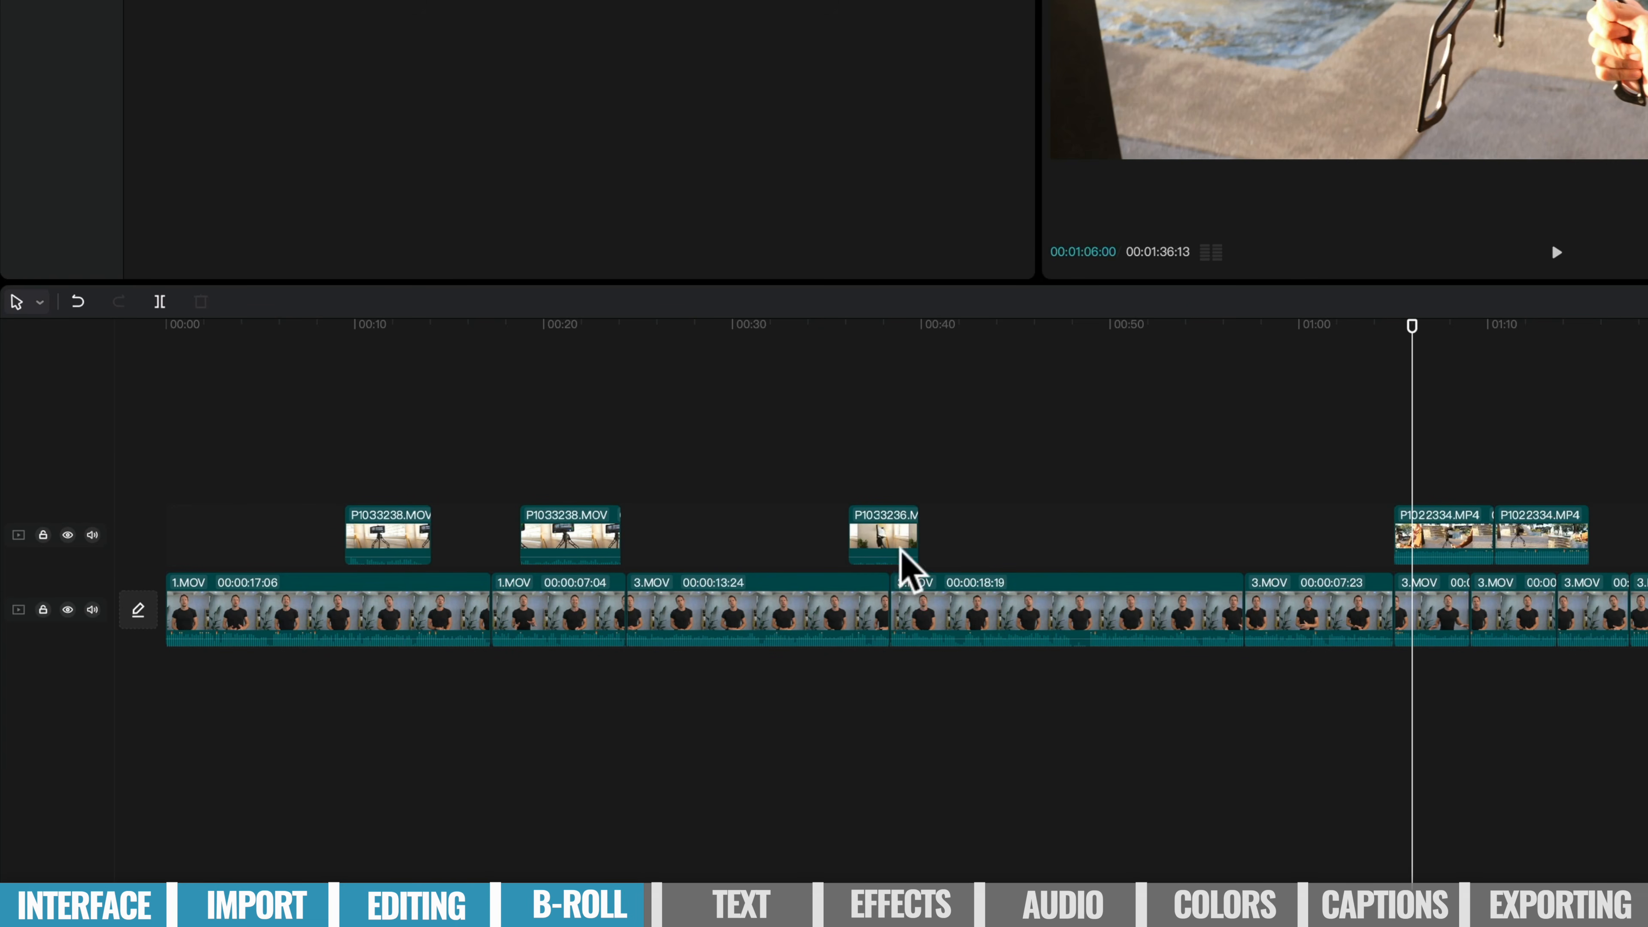
Mute the B-roll track above the main footage.
{"action": "left_click", "coordinate": [92, 534]}
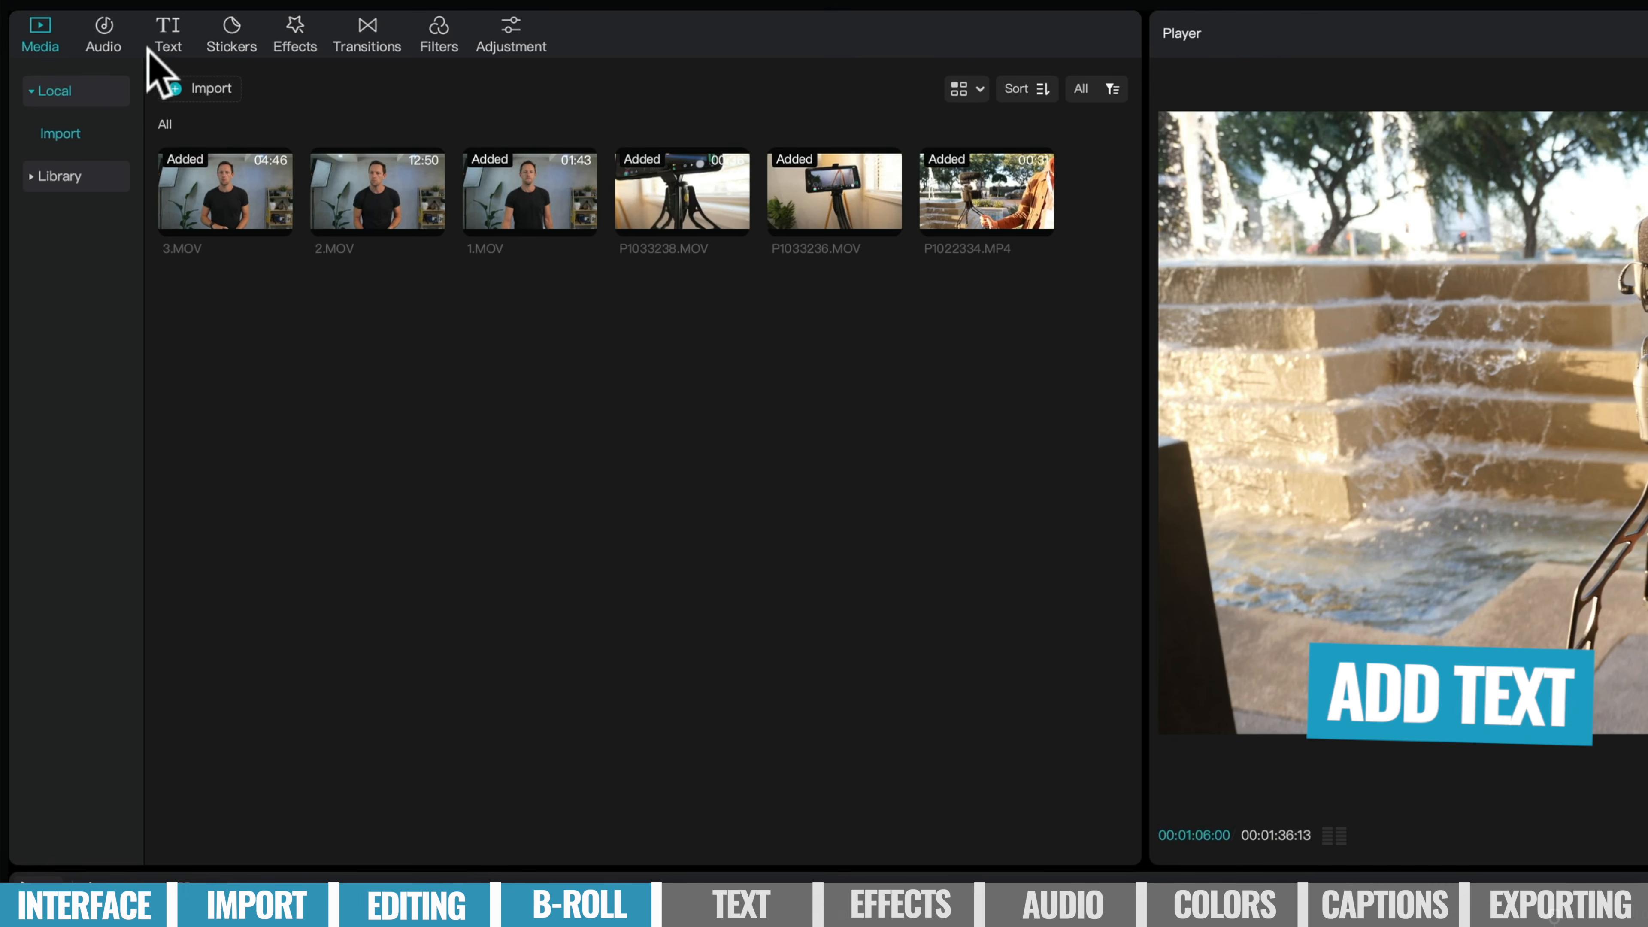
Browse the Trending text templates and load the red SUBSCRIBE bell and LIKE templates for preview.
{"action": "left_click", "coordinate": [166, 35]}
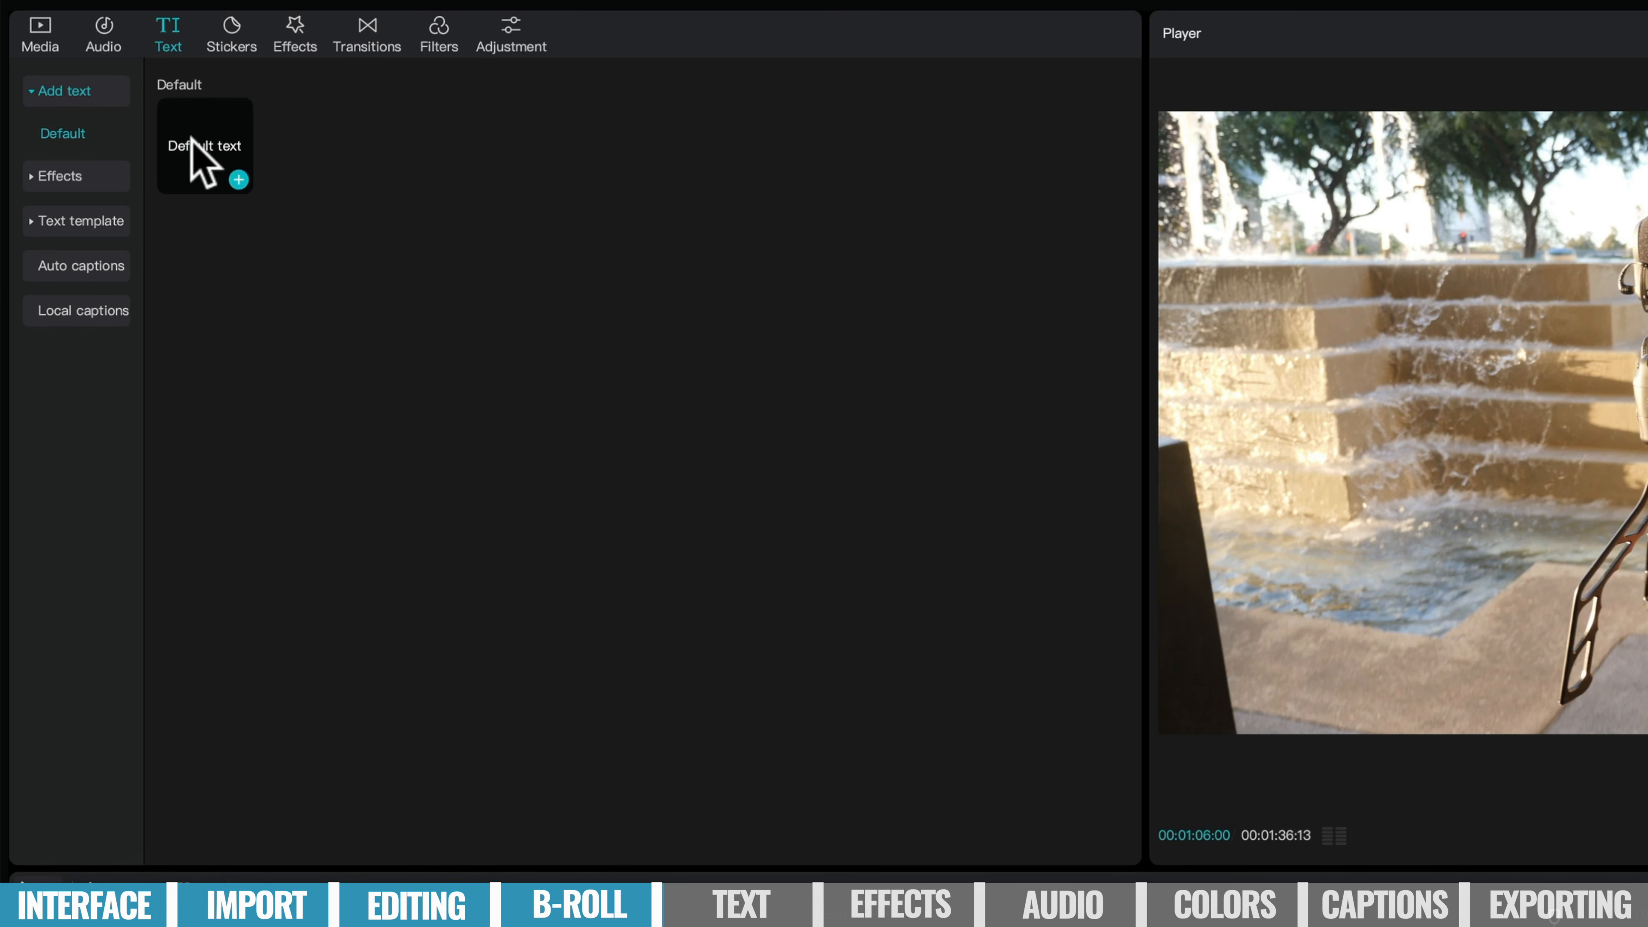
{"action": "left_click", "coordinate": [30, 222]}
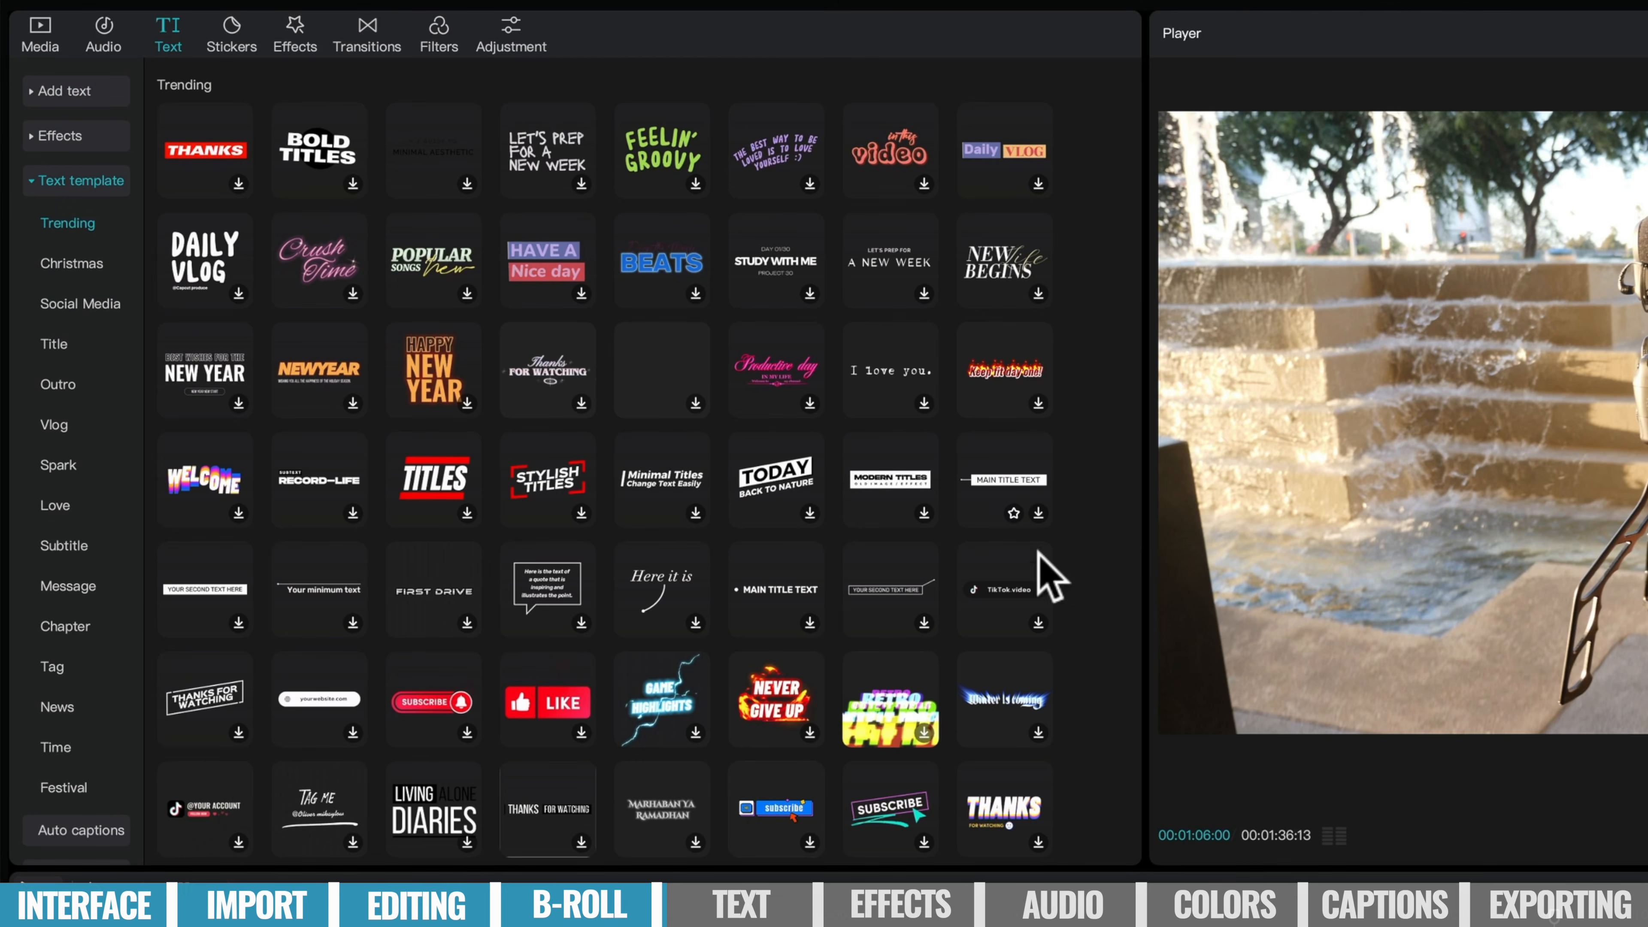
{"action": "scroll", "coordinate": [1051, 574], "scroll_direction": "down", "scroll_amount": 10}
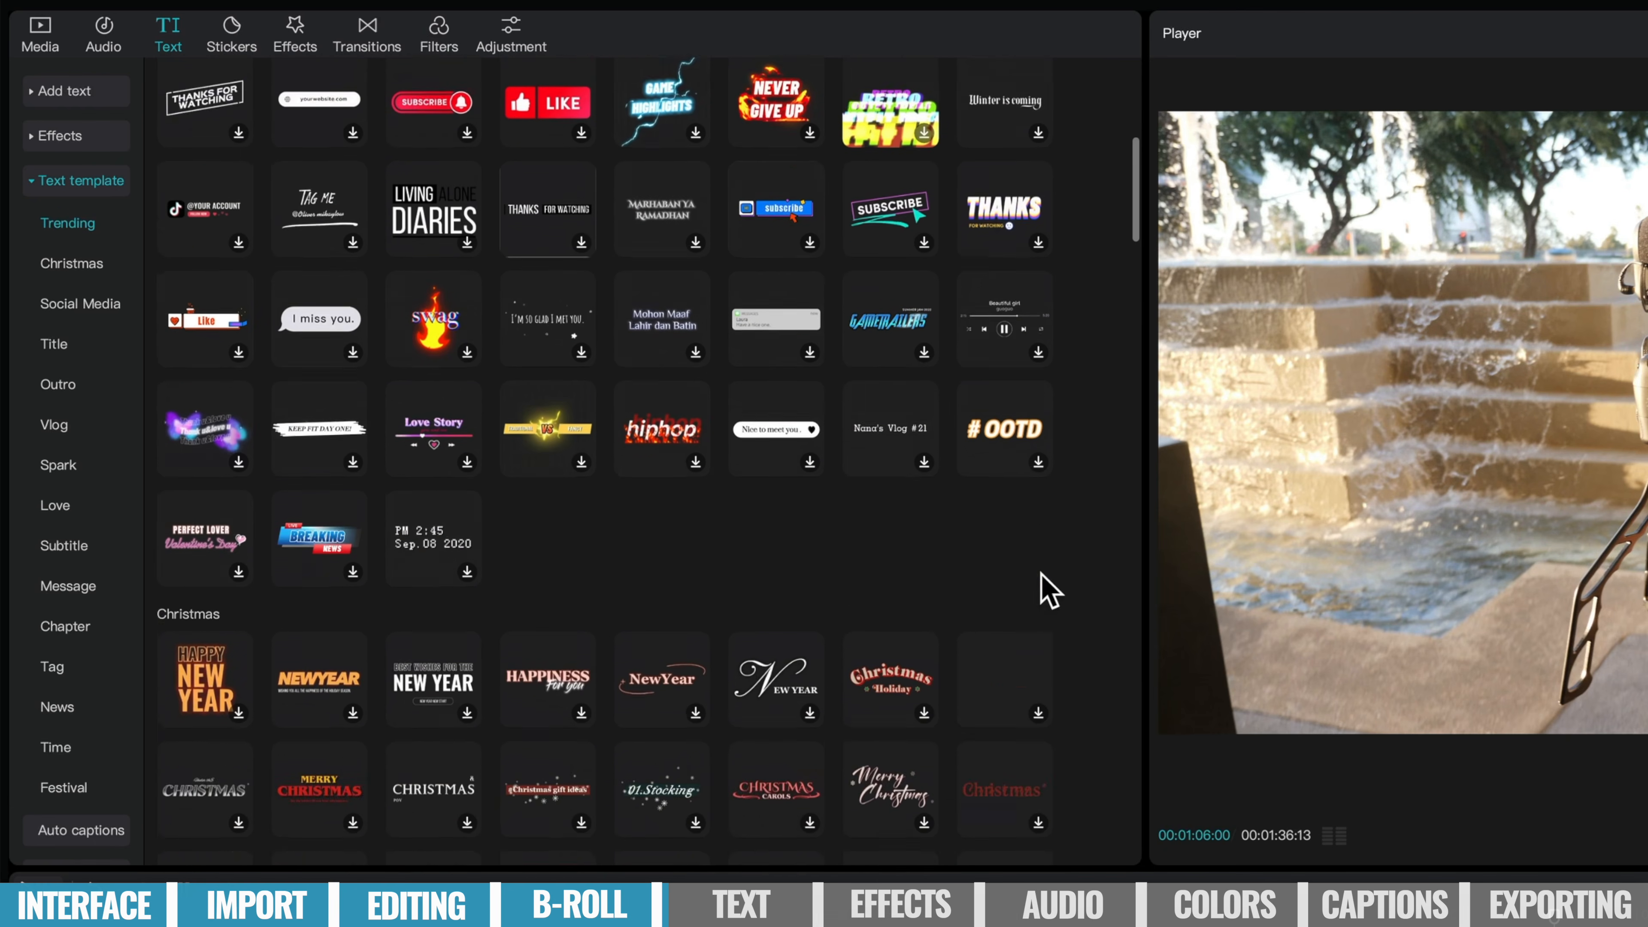
{"action": "scroll", "coordinate": [1046, 507], "scroll_direction": "up", "scroll_amount": 3}
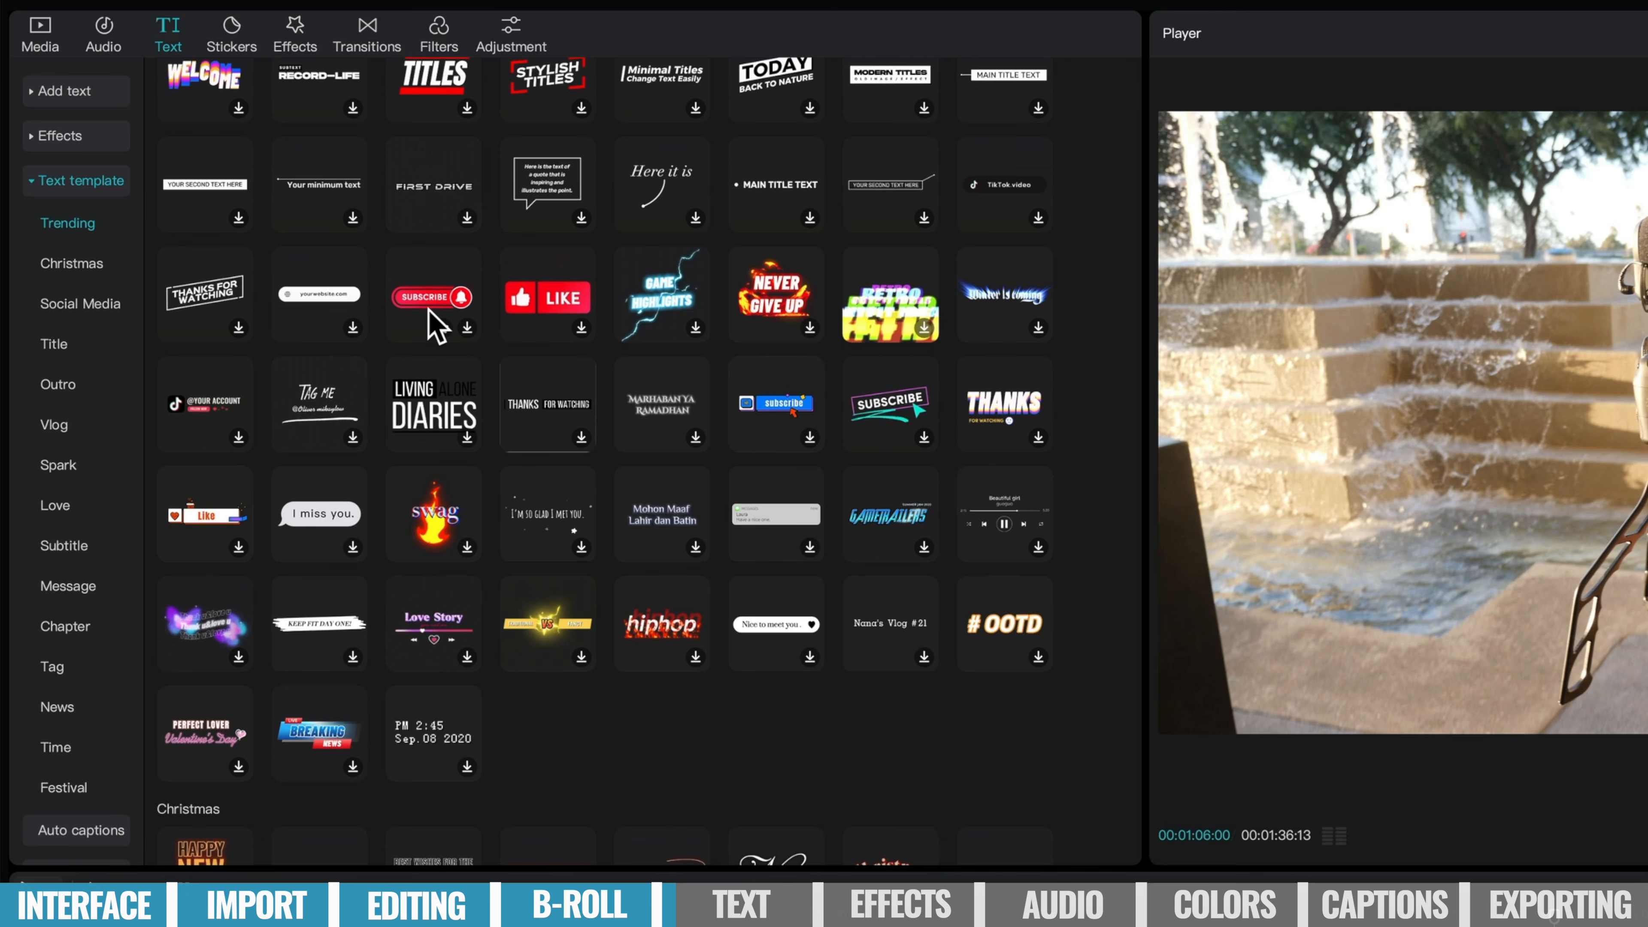
{"action": "left_click", "coordinate": [428, 311]}
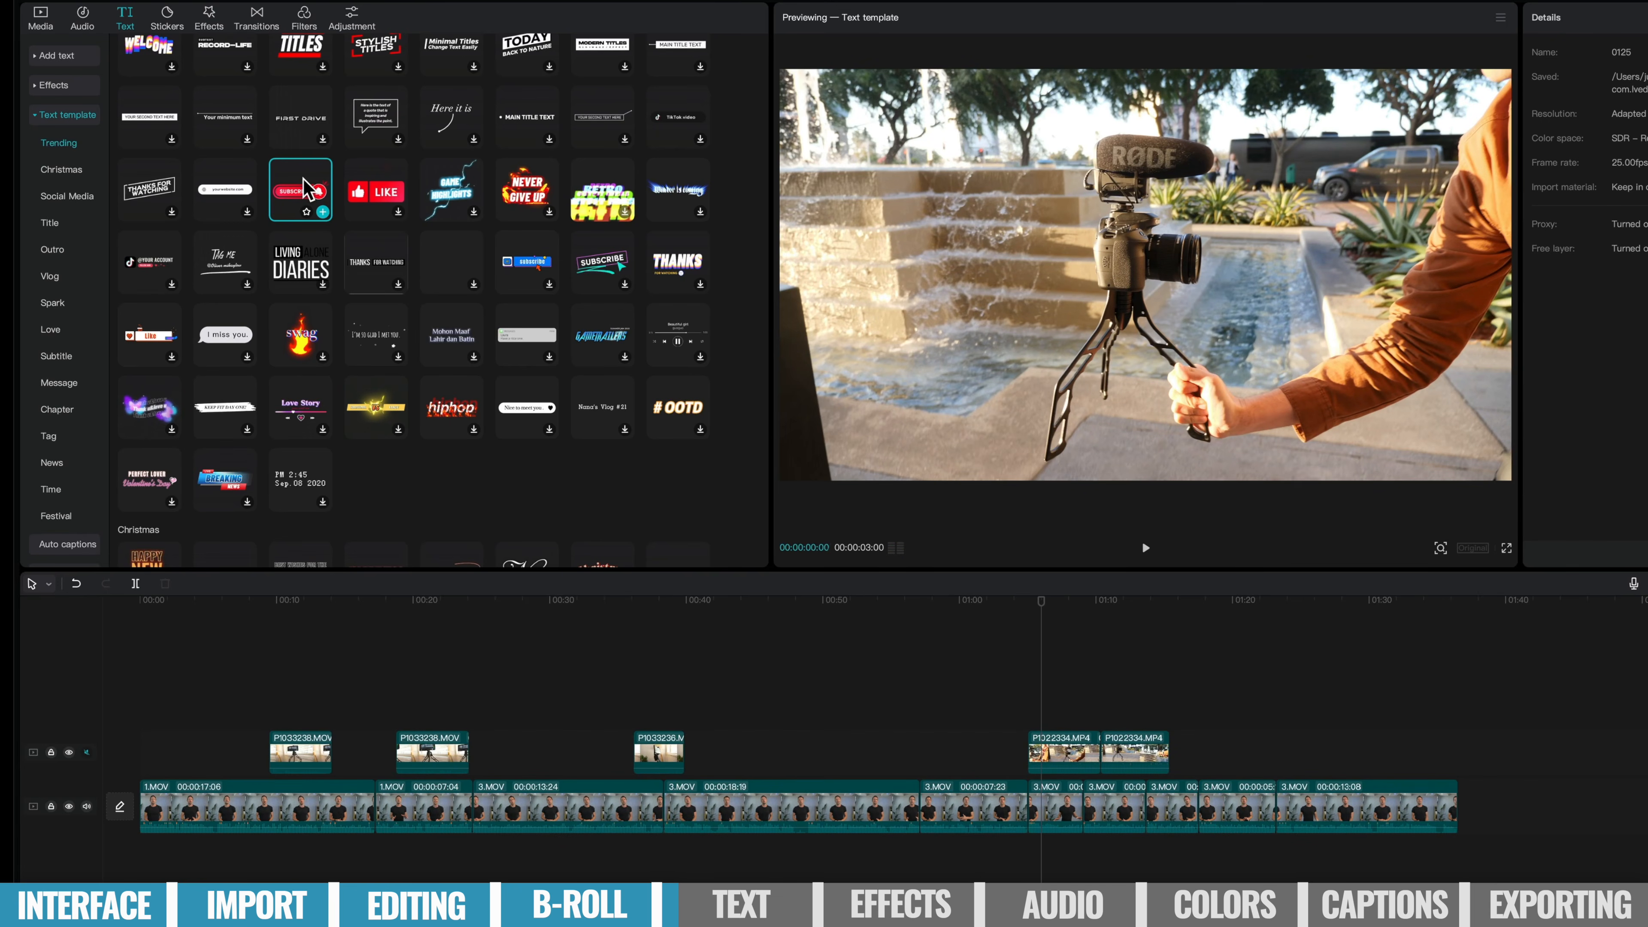
{"action": "left_click", "coordinate": [397, 219]}
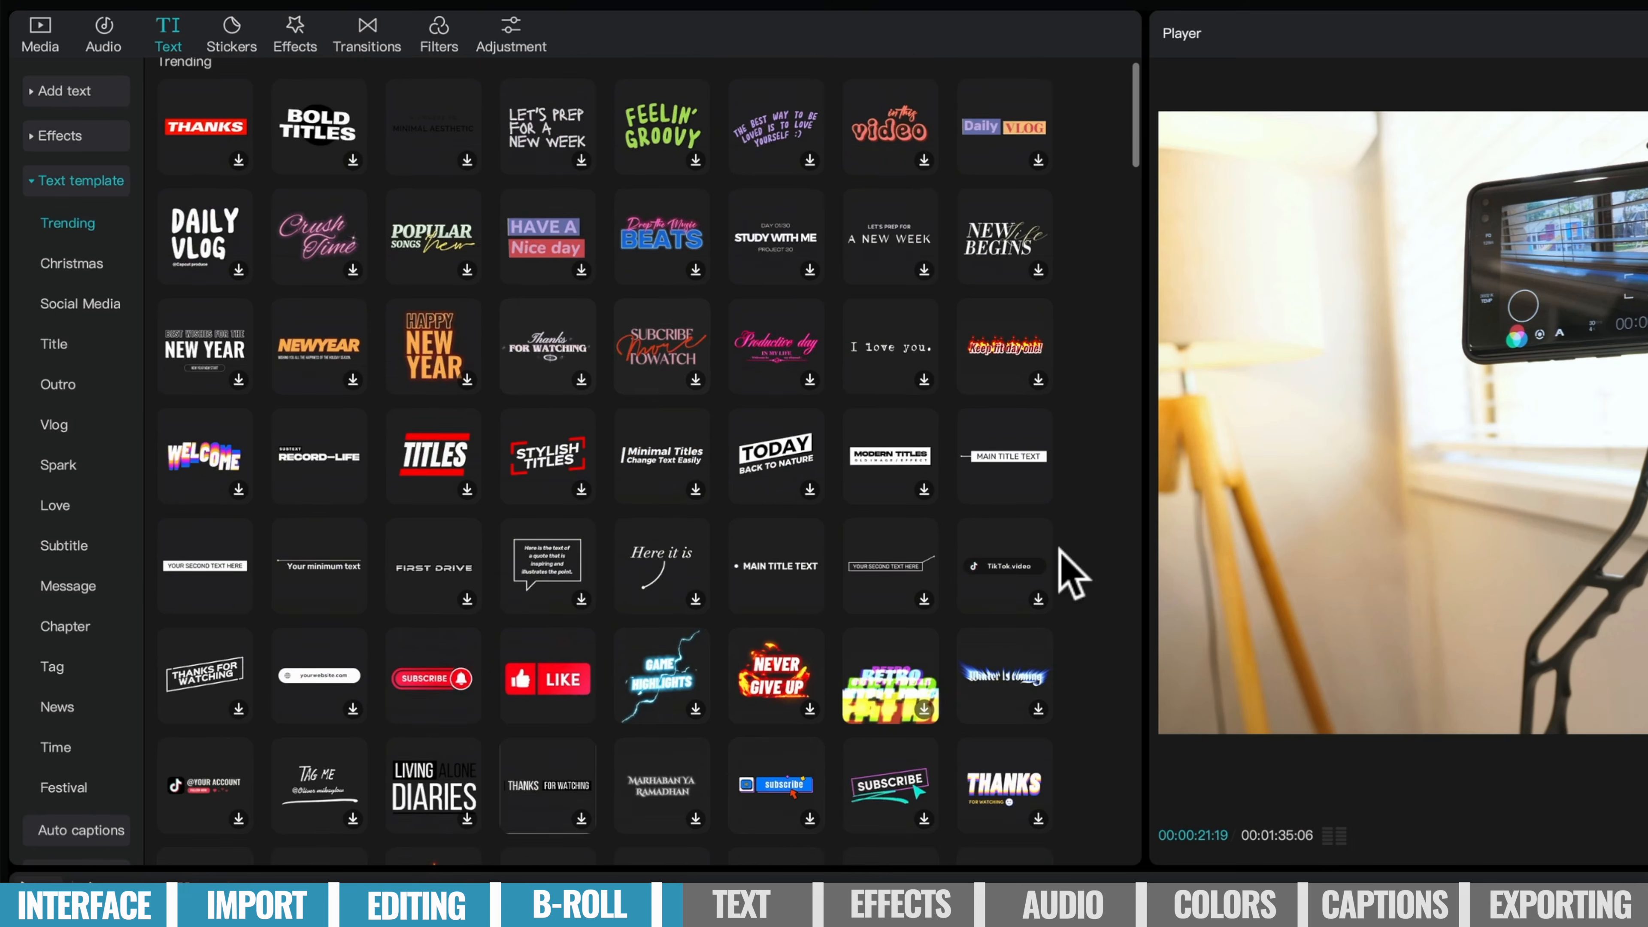
{"action": "scroll", "coordinate": [720, 372], "scroll_direction": "down", "scroll_amount": 10}
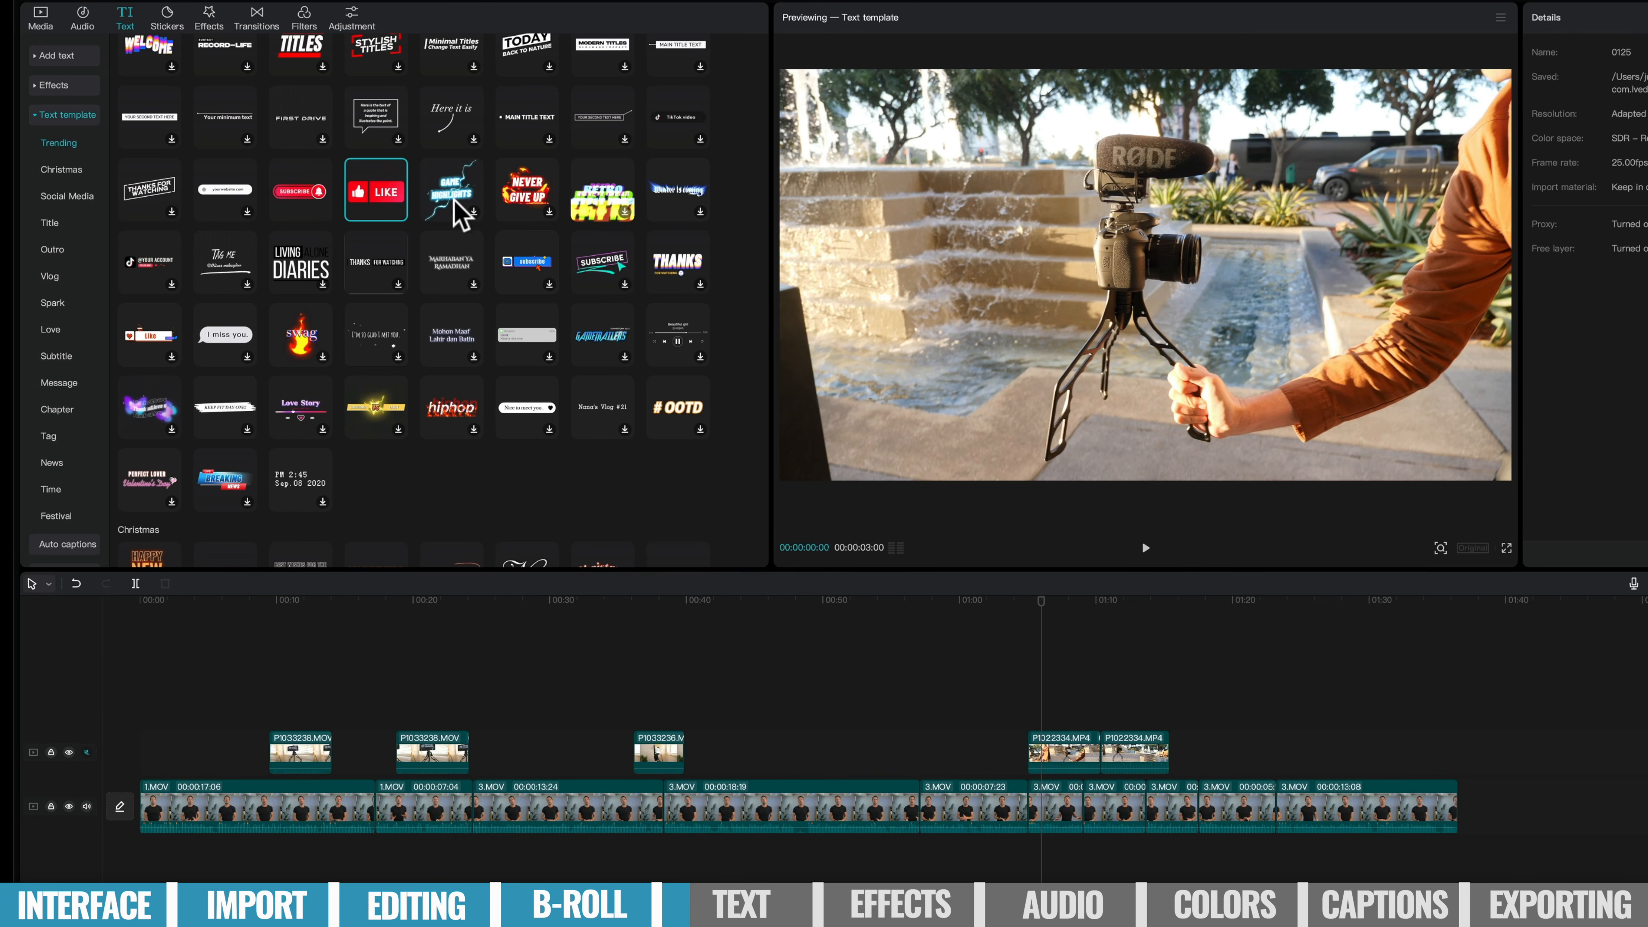
Place the red SUBSCRIBE bell template above the B-roll track at about 54 seconds and extend it to about 5 seconds long.
{"action": "left_click_drag", "start_coordinate": [297, 190], "coordinate": [848, 761]}
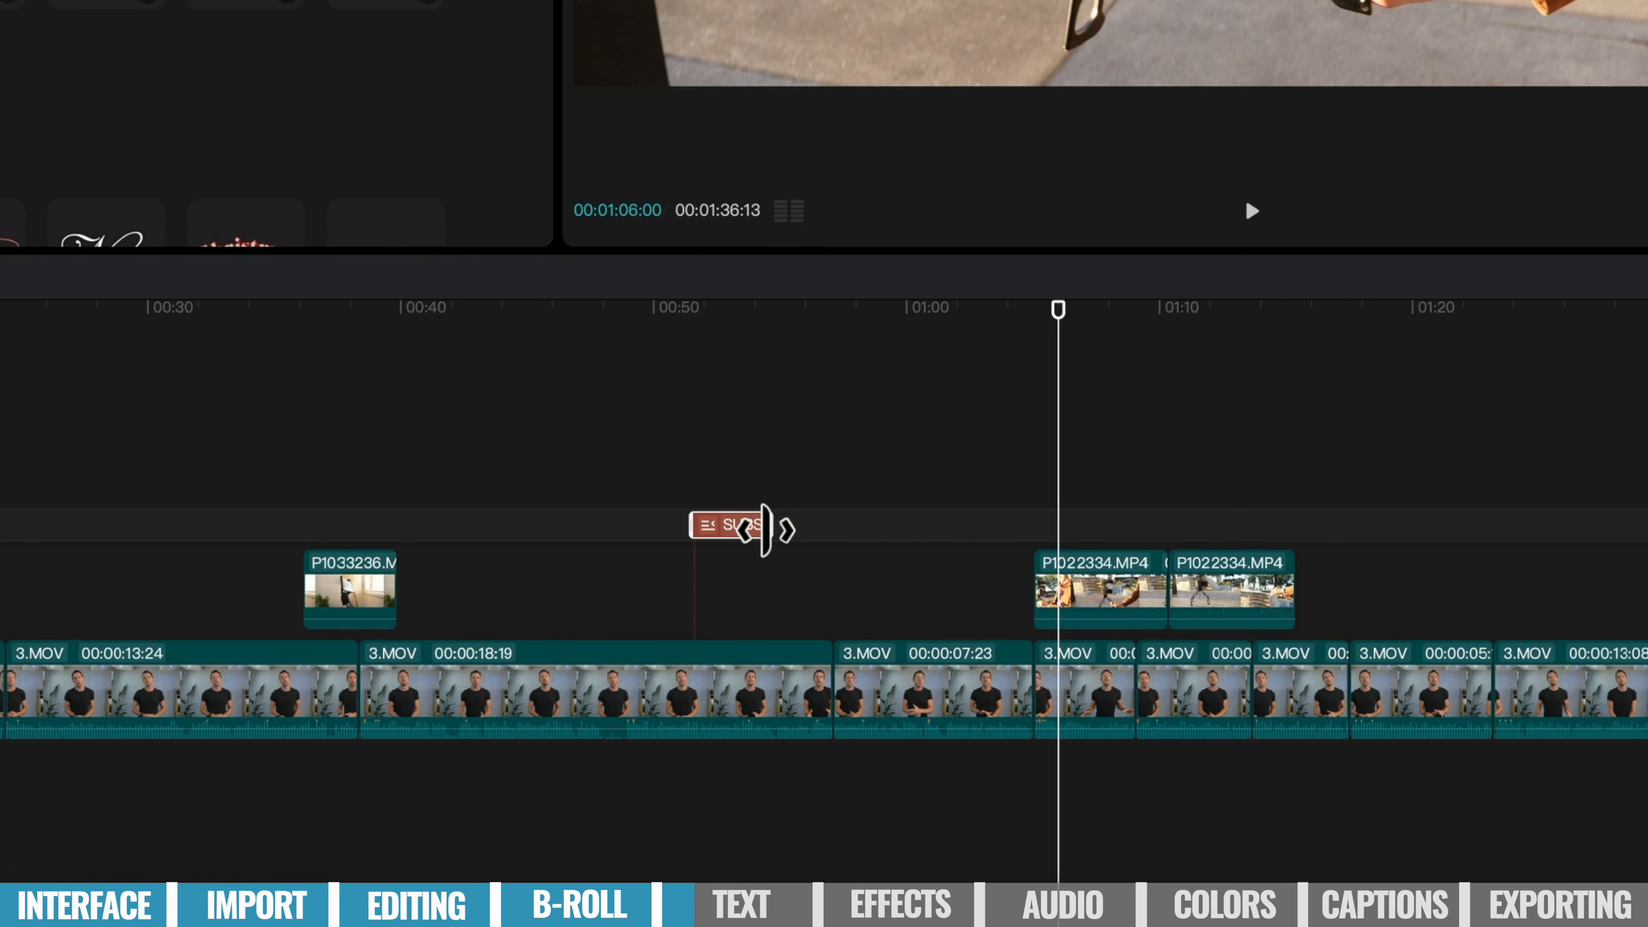
{"action": "left_click_drag", "start_coordinate": [765, 529], "coordinate": [837, 523]}
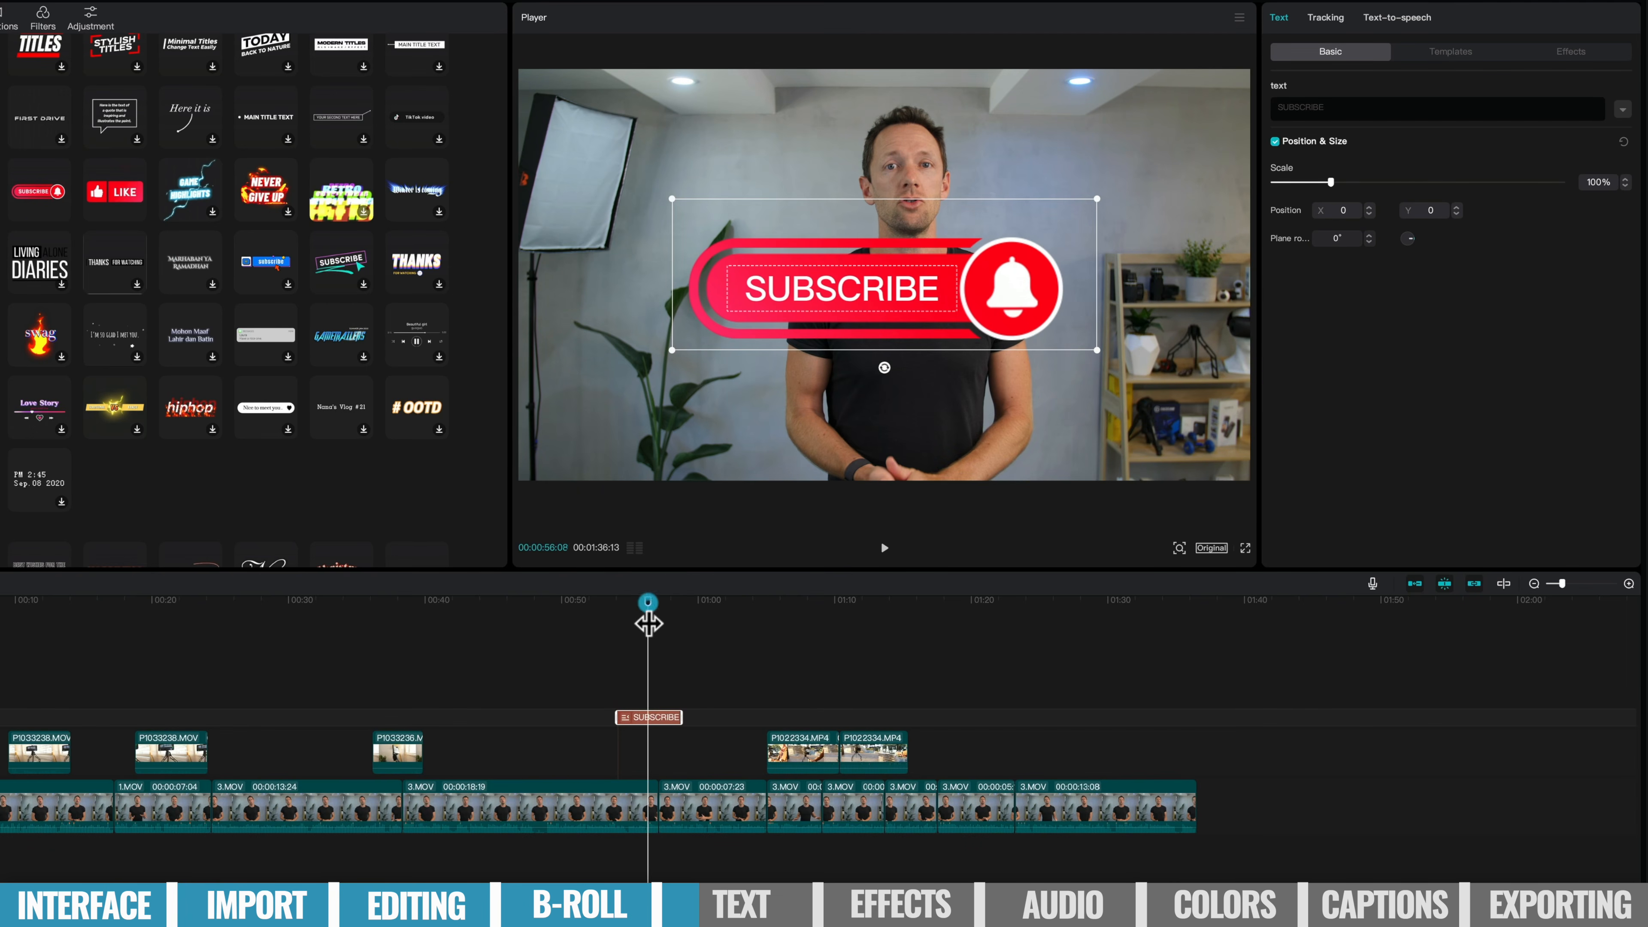
{"action": "left_click", "coordinate": [648, 620]}
Change the wording of the SUBSCRIBE bell template to "SUBSCRIBE!" and look over its text formatting options.
{"action": "left_click", "coordinate": [832, 286]}
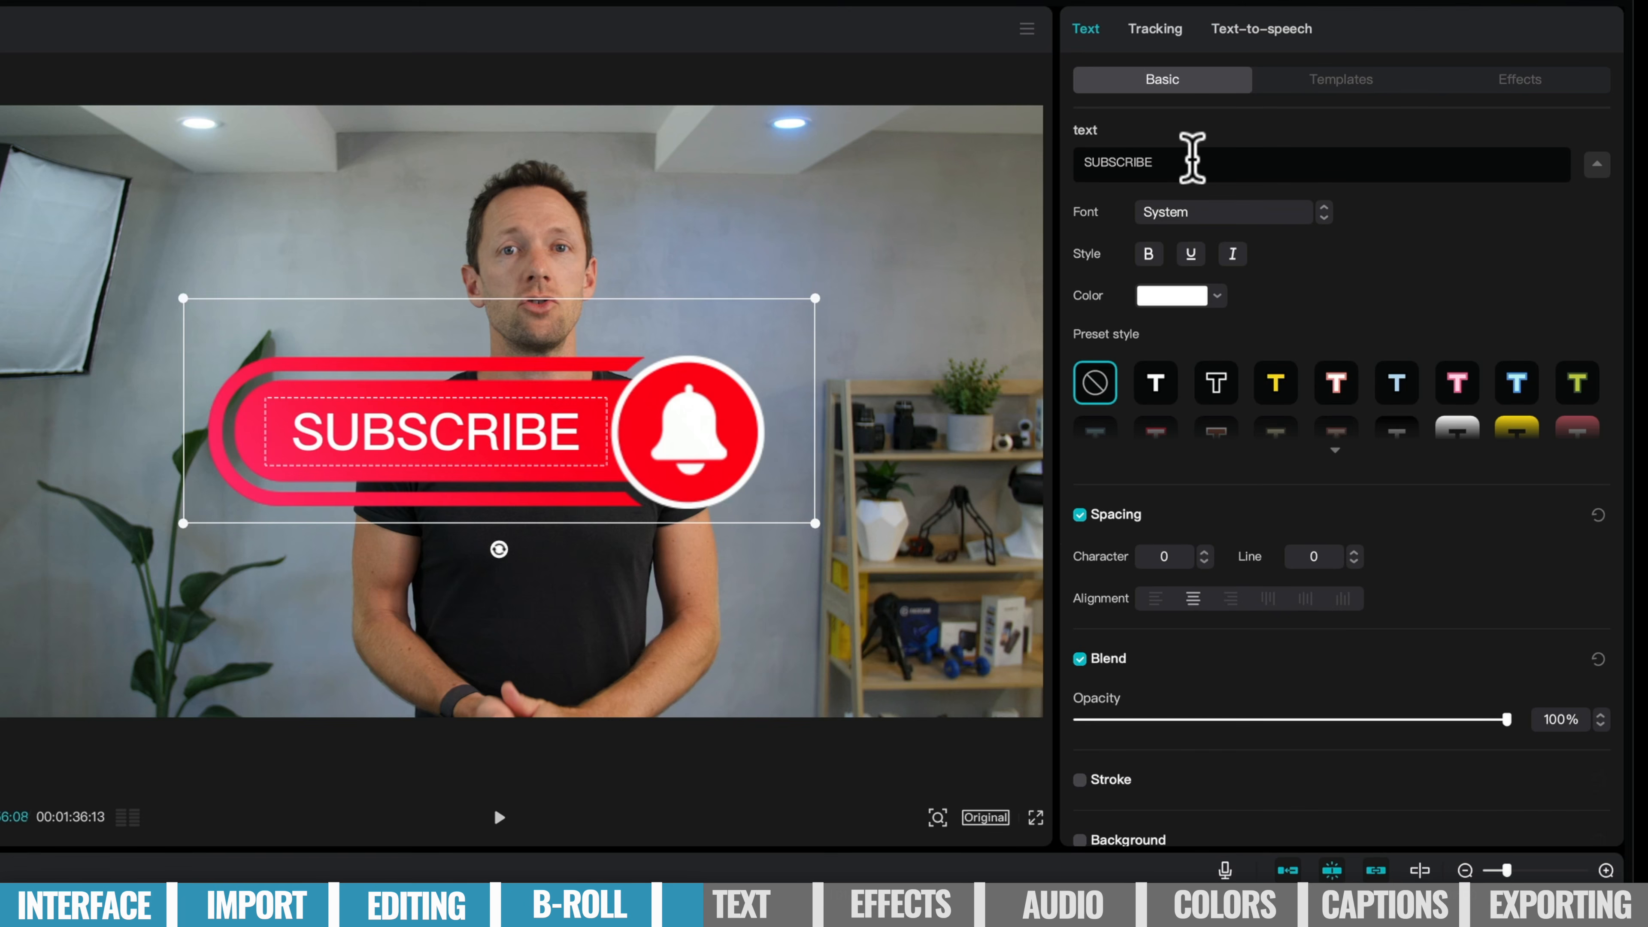
{"action": "type", "text": "!"}
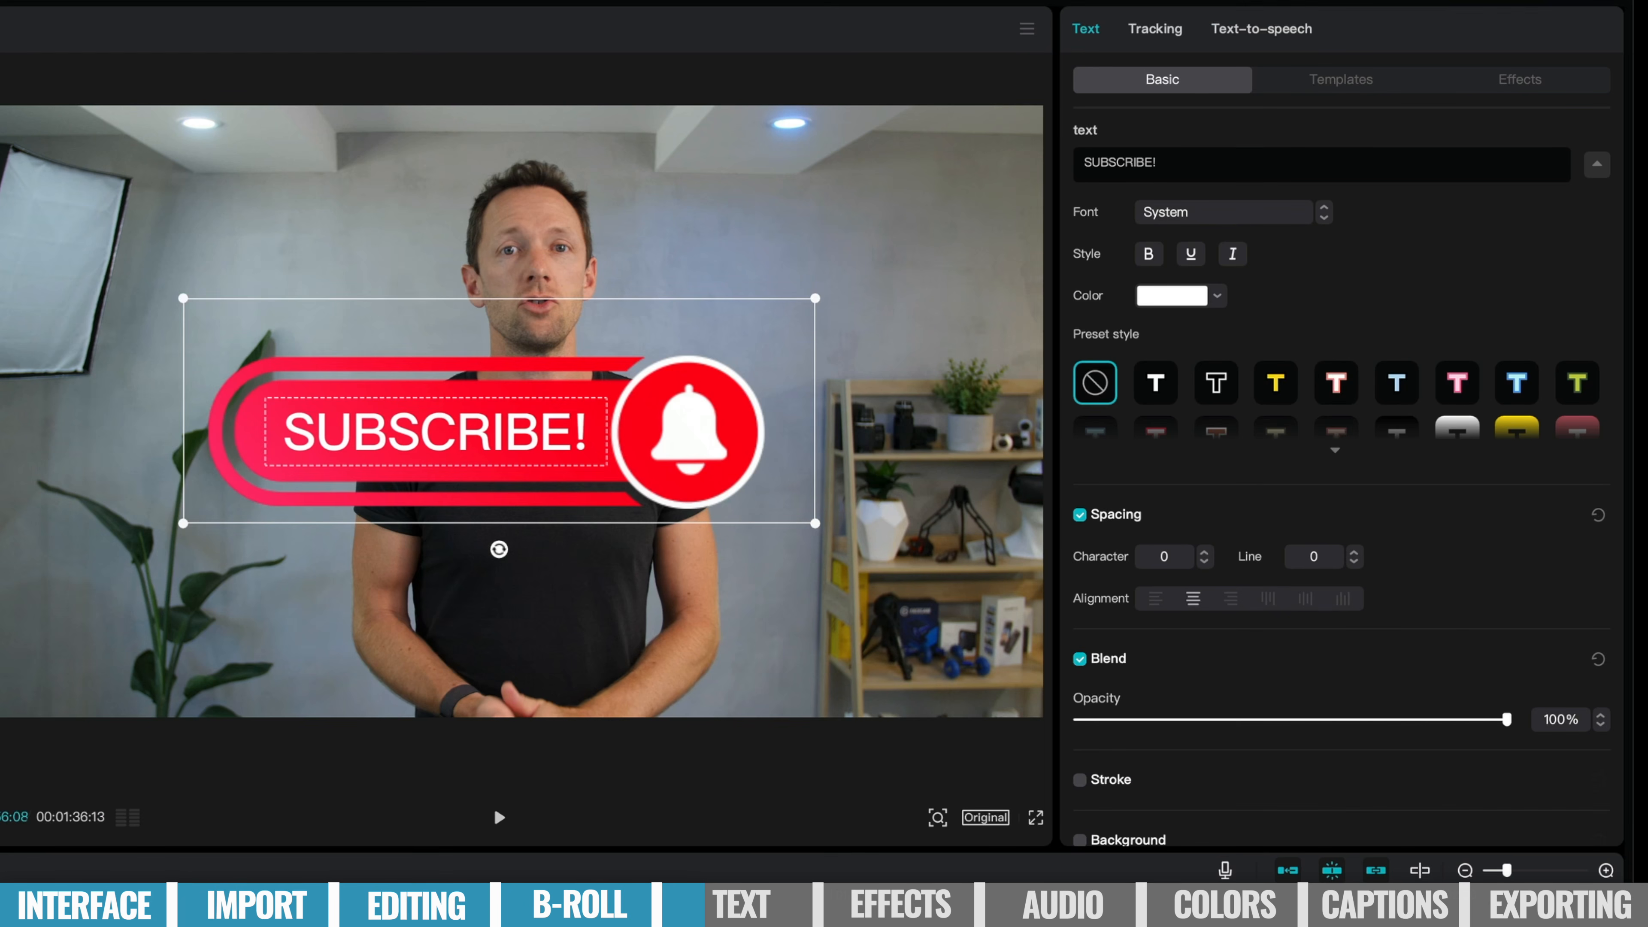
{"action": "scroll", "coordinate": [1362, 320], "scroll_direction": "down", "scroll_amount": 5}
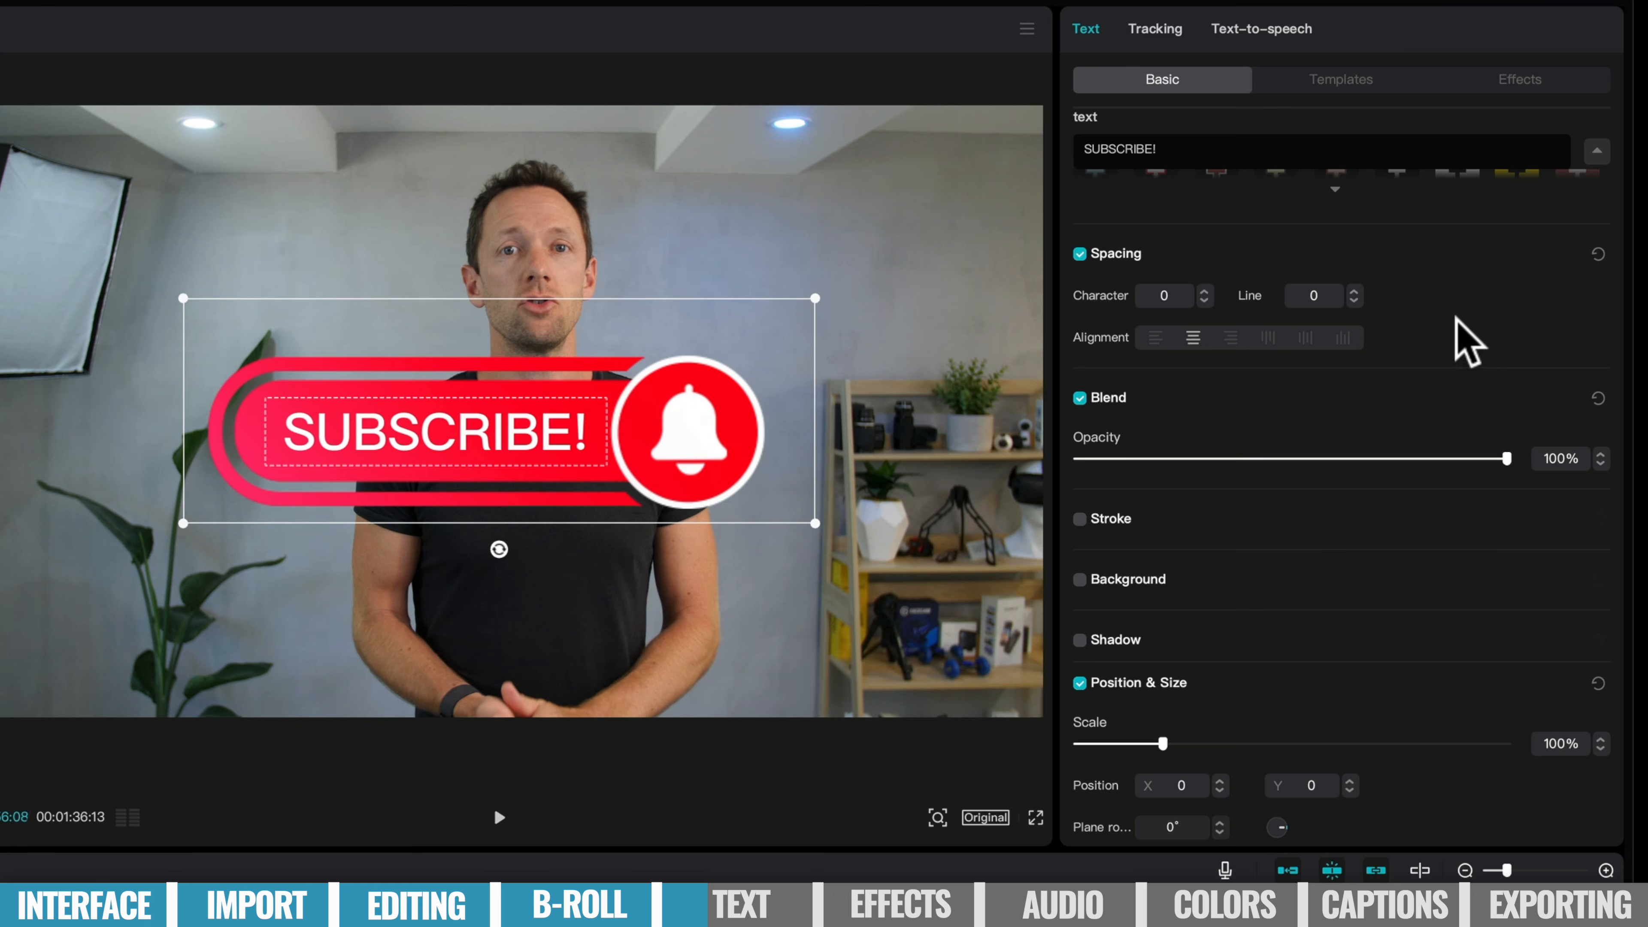
{"action": "scroll", "coordinate": [1296, 390], "scroll_direction": "up", "scroll_amount": 4}
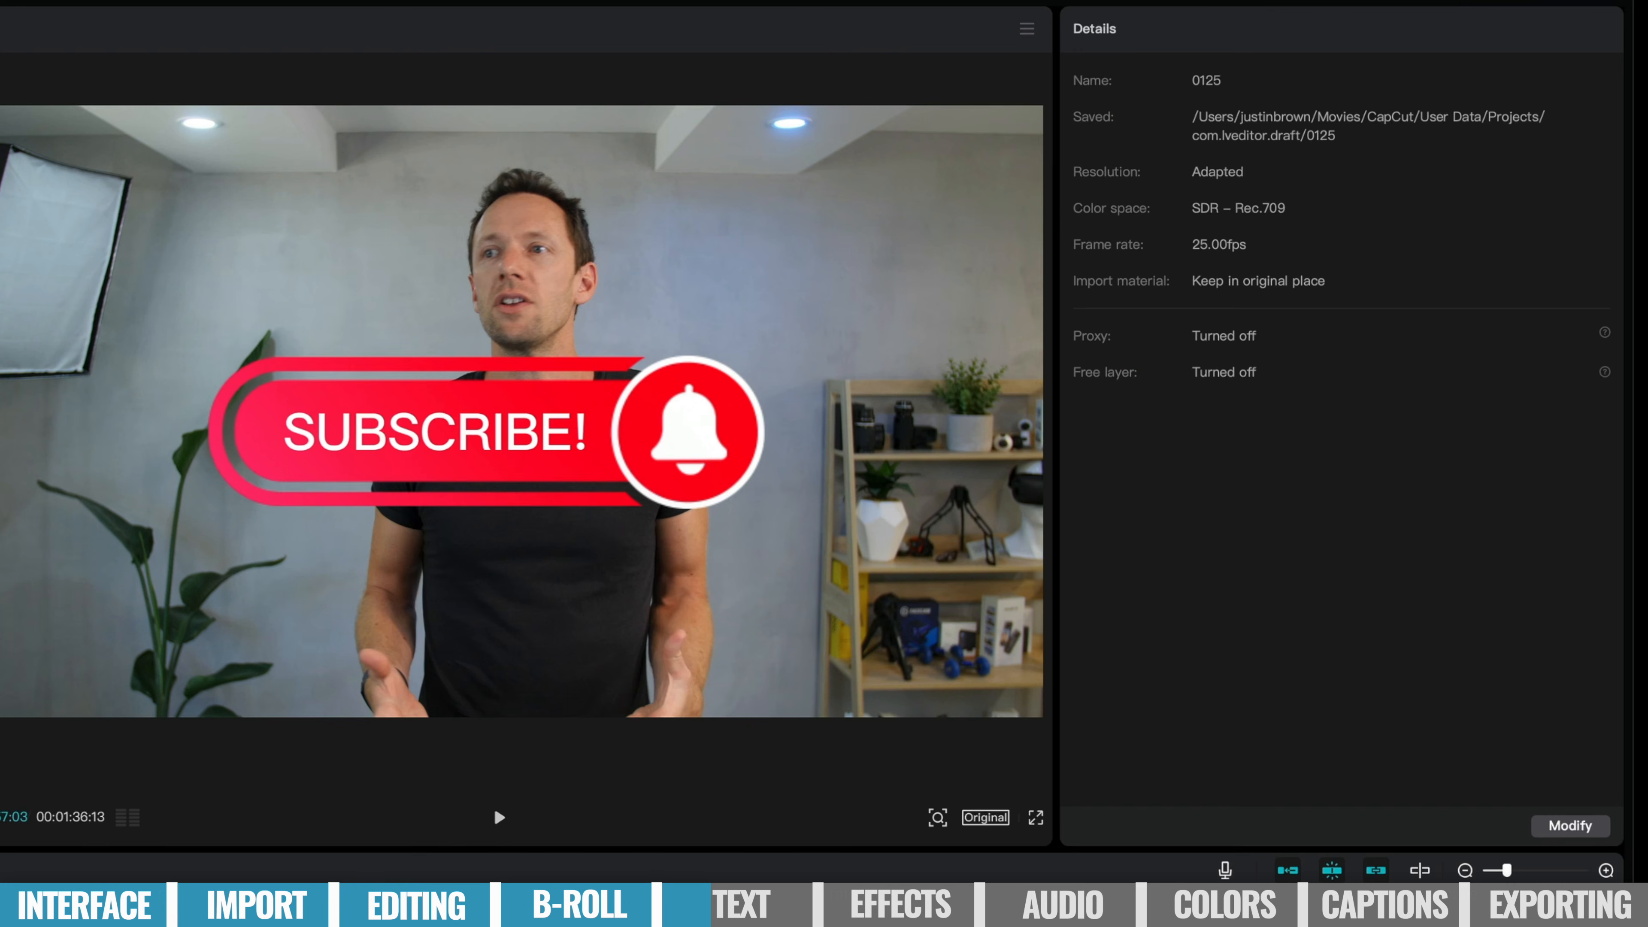
Scale the SUBSCRIBE! graphic to 42%, place it in the video's lower-right corner at about X 1364, Y -774, and preview it.
{"action": "left_click", "coordinate": [778, 354]}
{"action": "left_click_drag", "start_coordinate": [728, 375], "coordinate": [637, 525]}
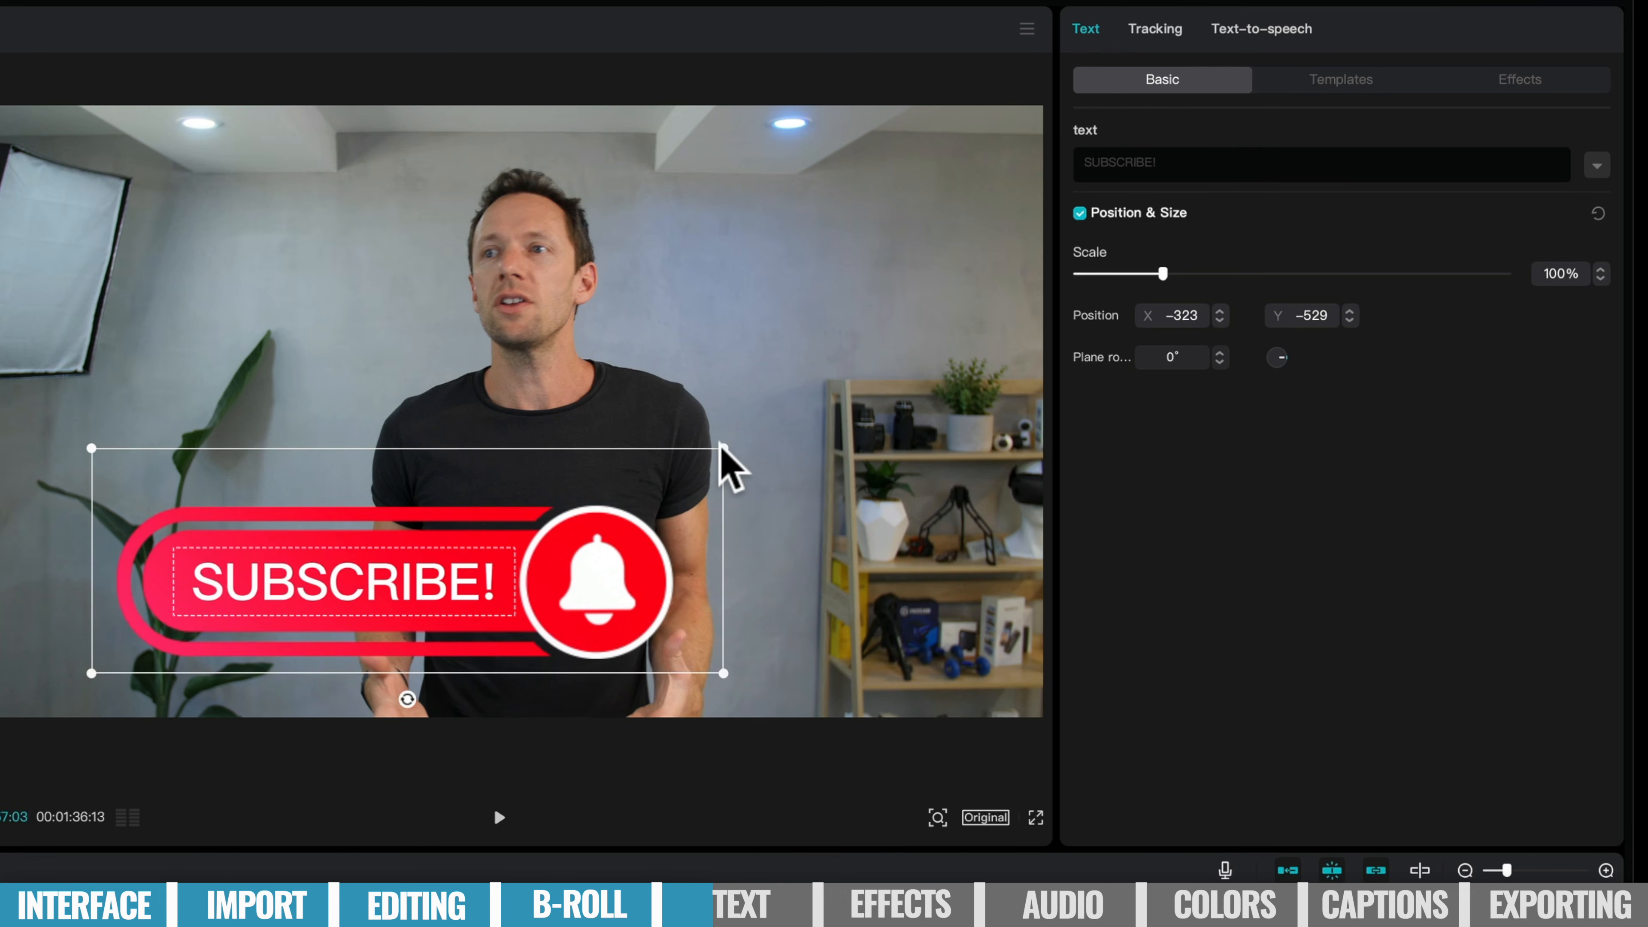
{"action": "left_click_drag", "start_coordinate": [722, 447], "coordinate": [587, 509]}
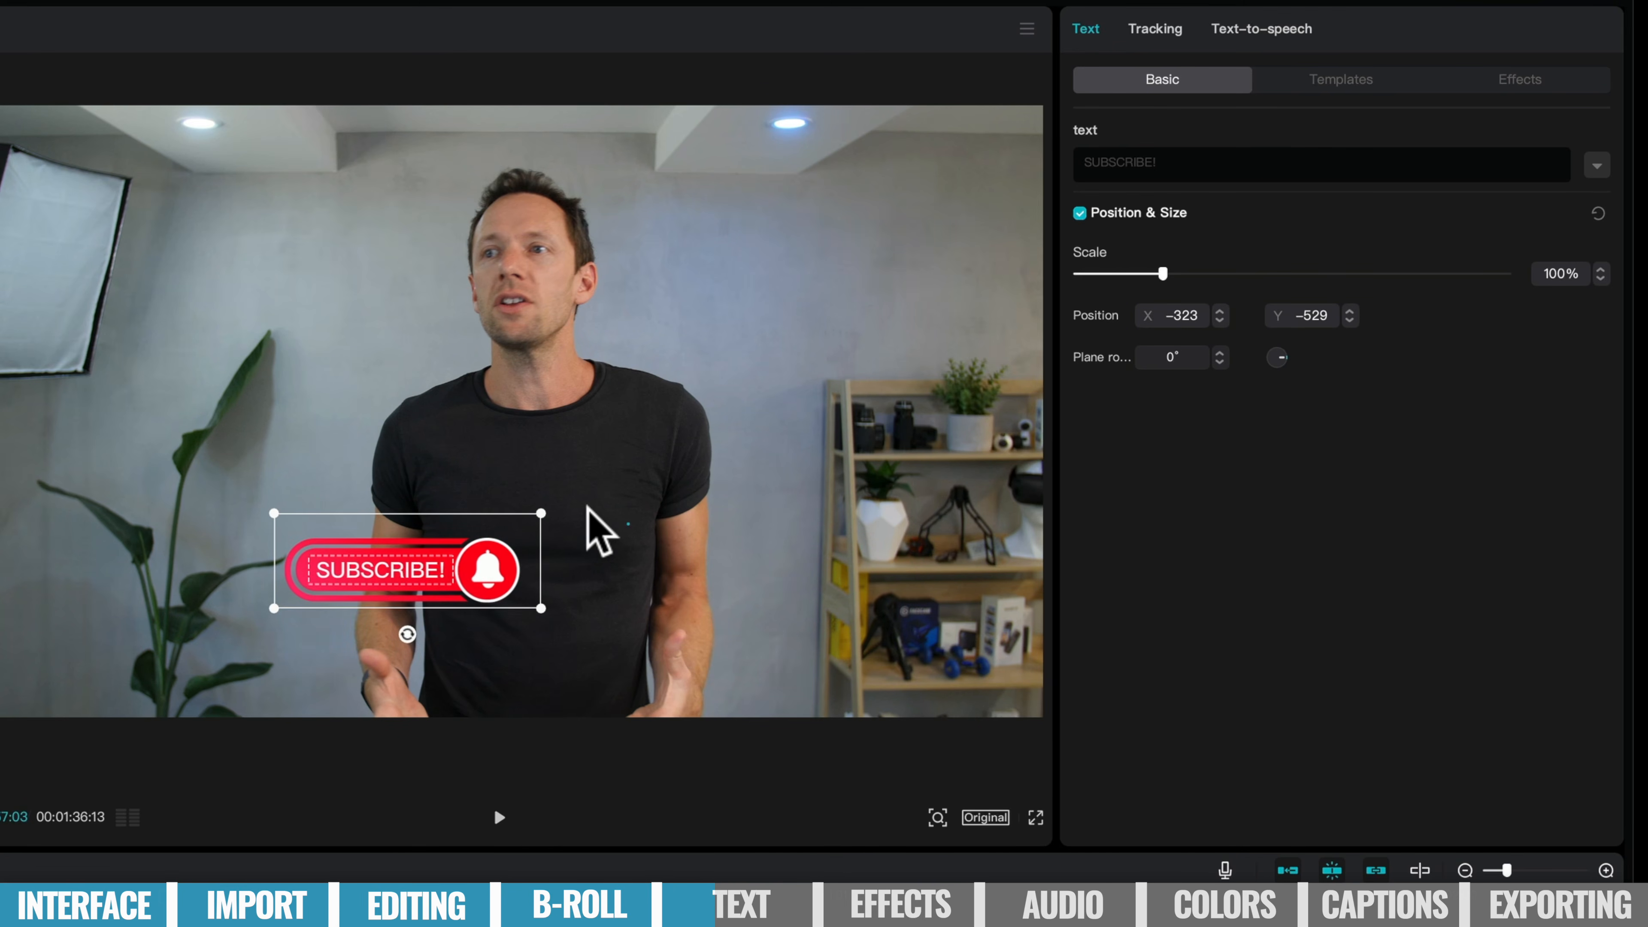
{"action": "left_click_drag", "start_coordinate": [504, 580], "coordinate": [966, 635]}
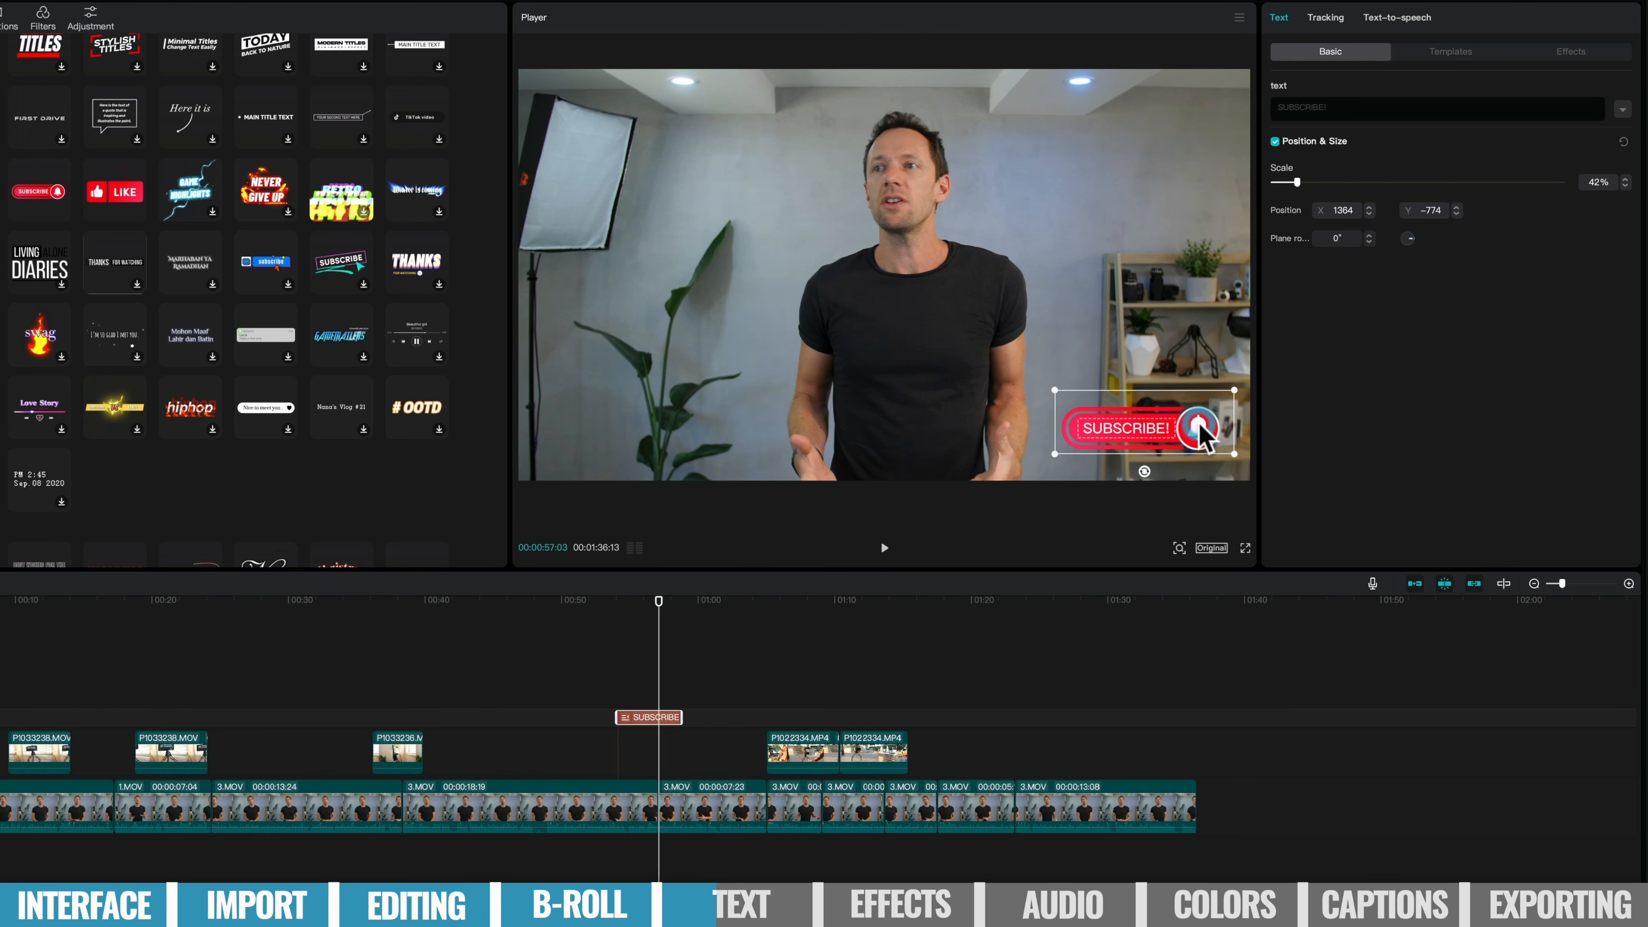
{"action": "left_click", "coordinate": [607, 600]}
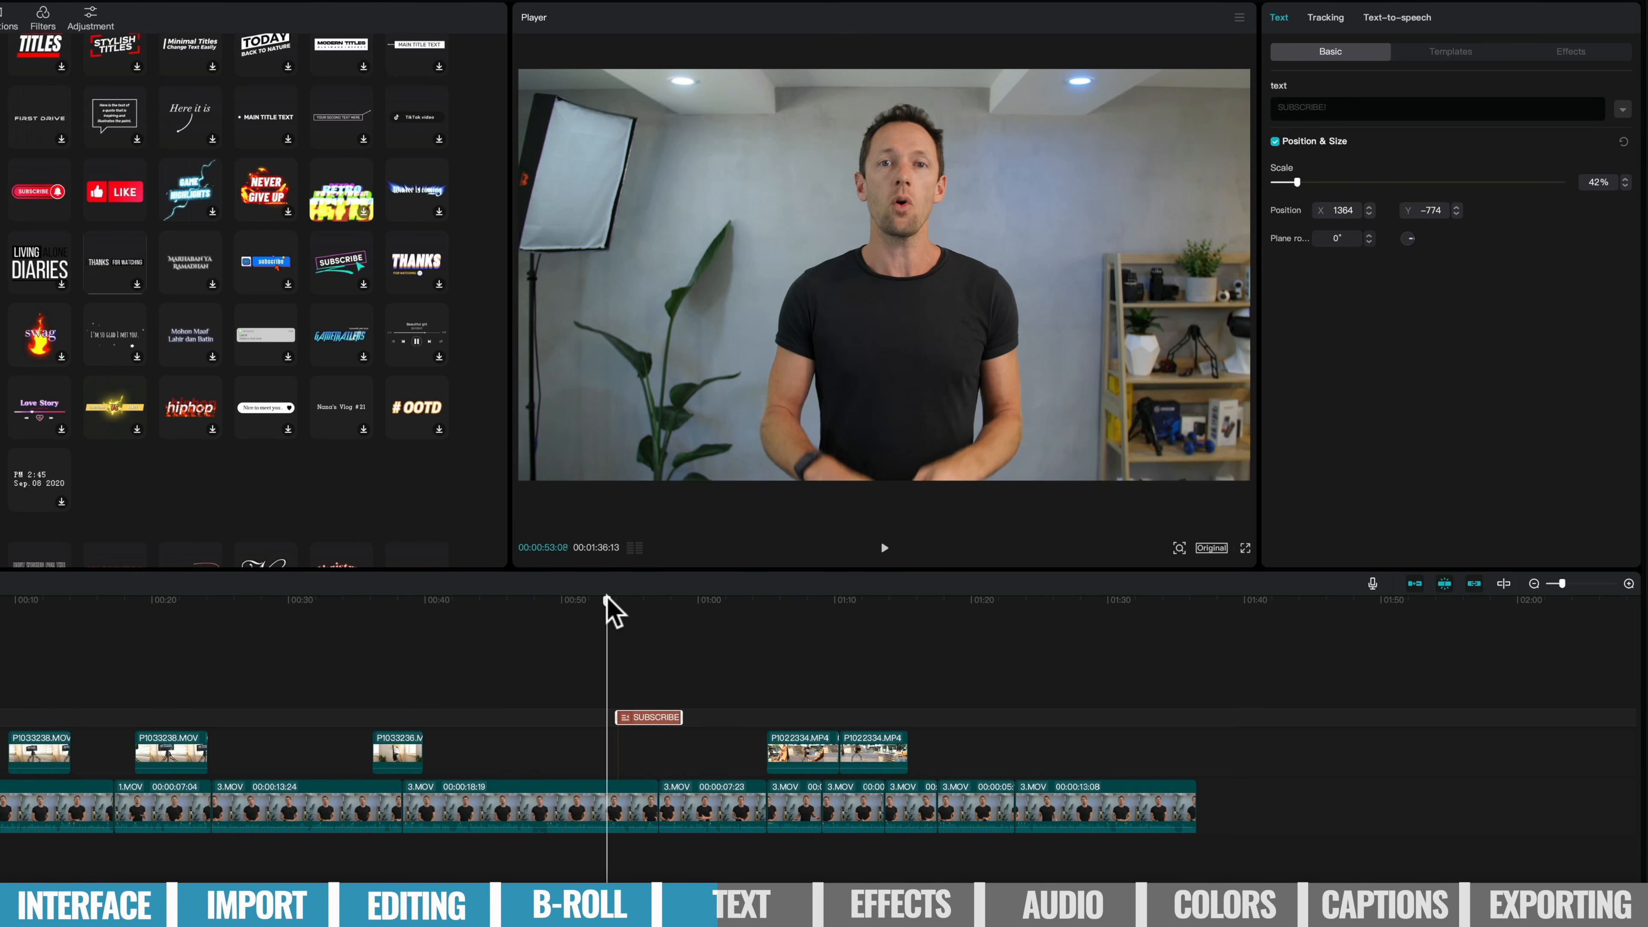
{"action": "left_click_drag", "start_coordinate": [607, 599], "coordinate": [691, 624]}
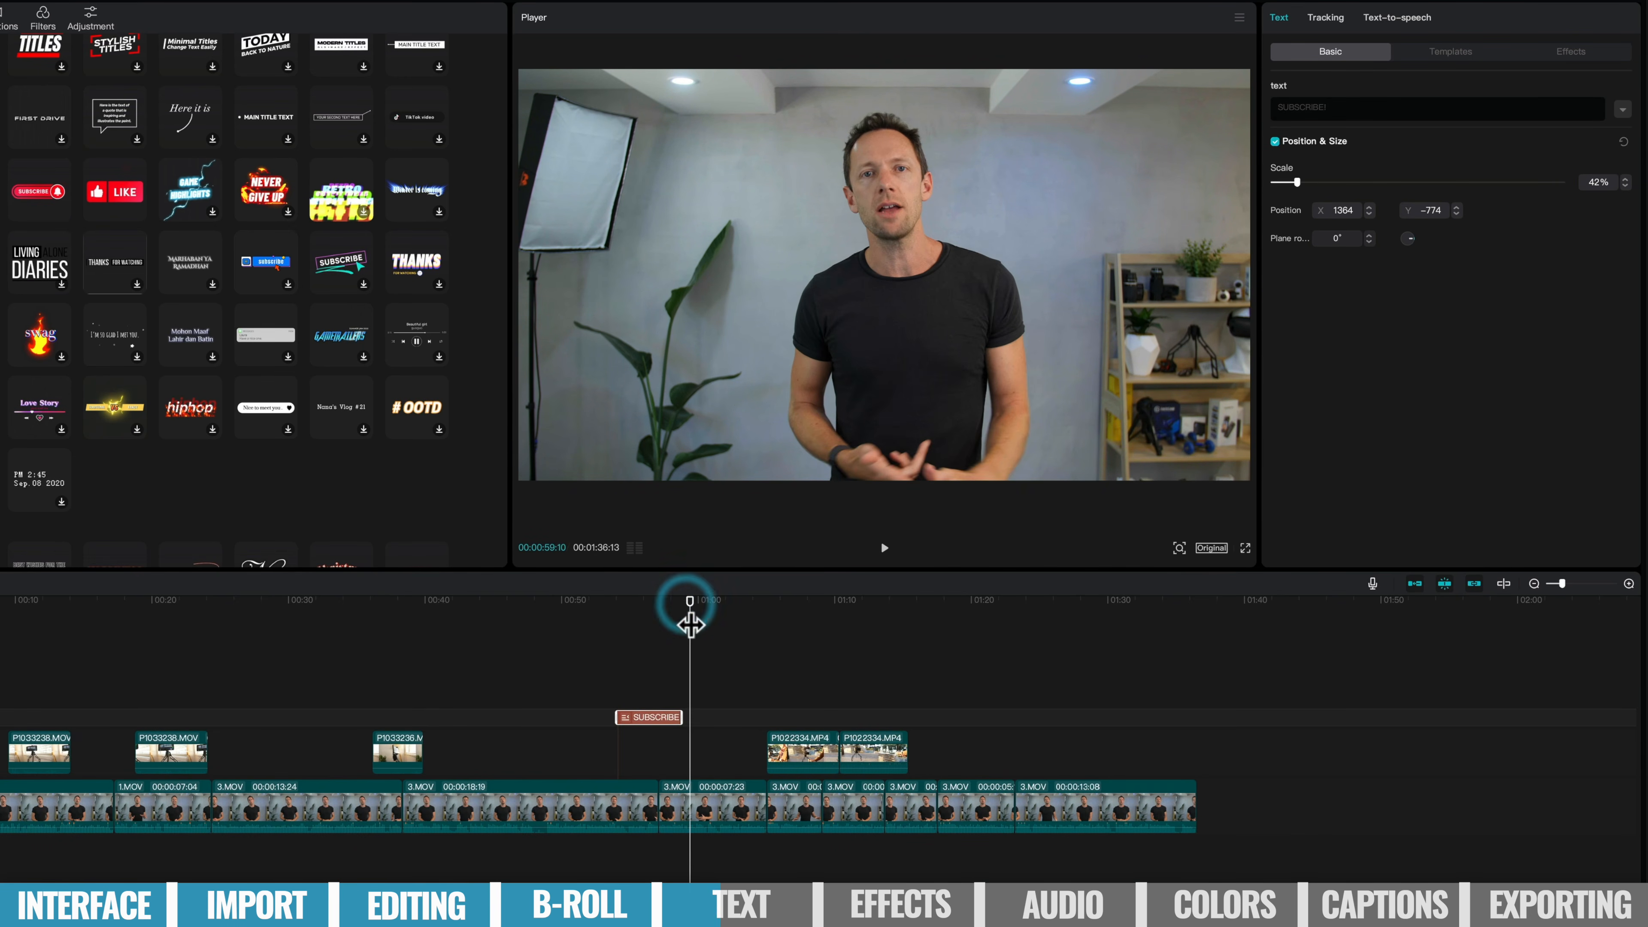
Preview the bulleted MAIN TITLE TEXT template from the Title category and place it at the start of the timeline.
{"action": "scroll", "coordinate": [267, 273], "scroll_direction": "up", "scroll_amount": 5}
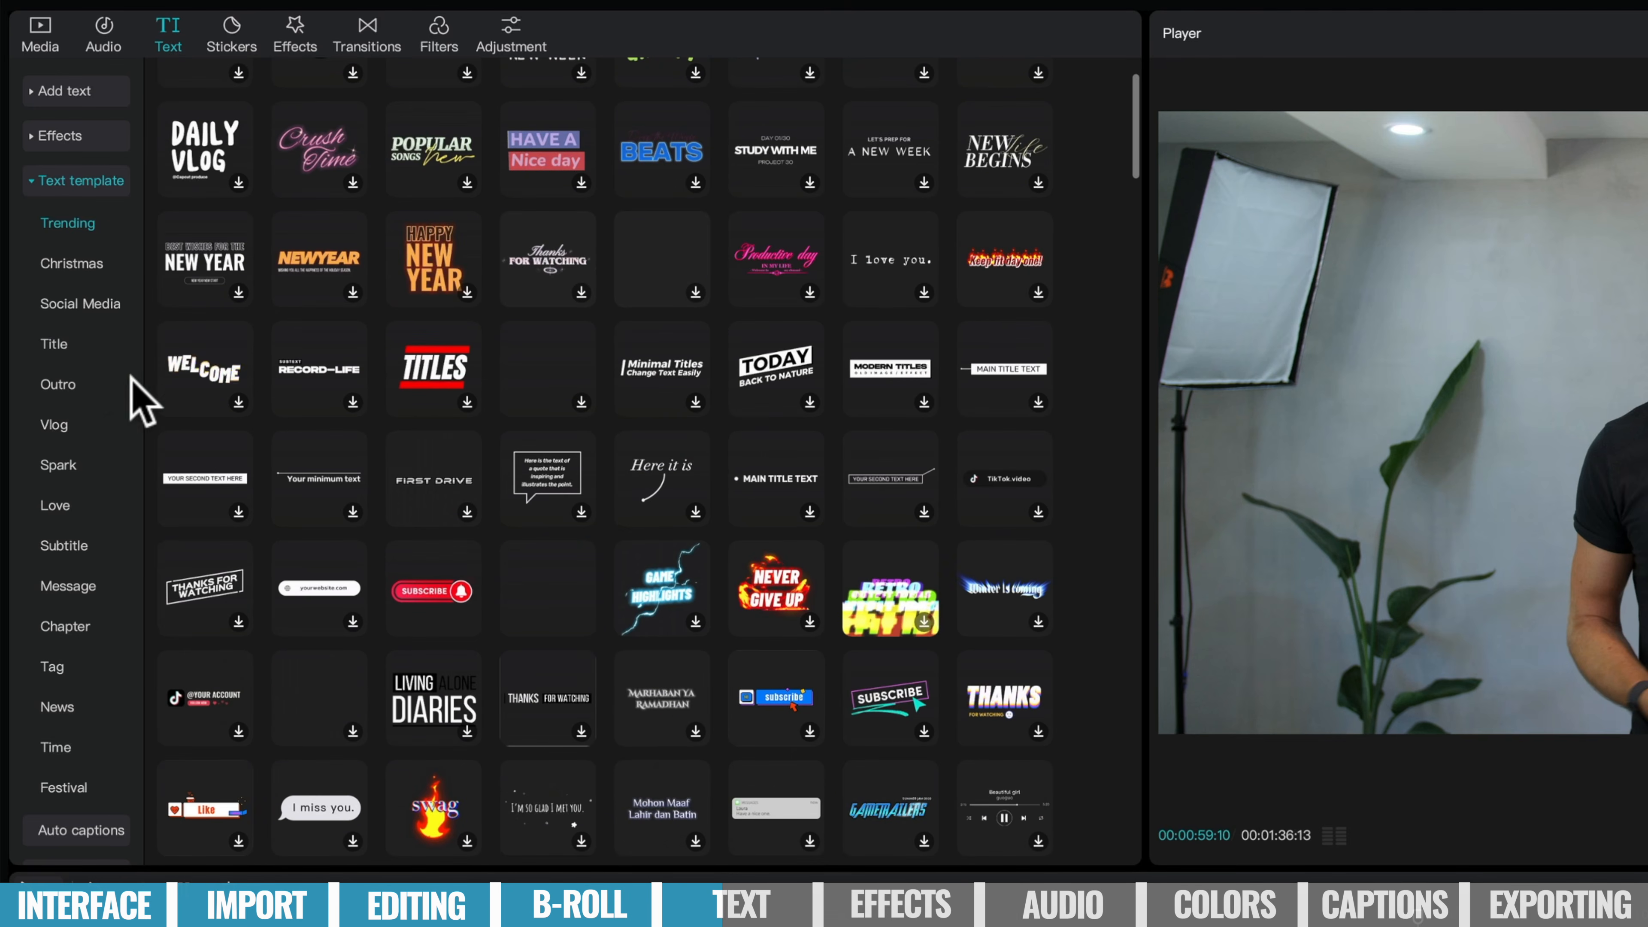
{"action": "left_click", "coordinate": [62, 346]}
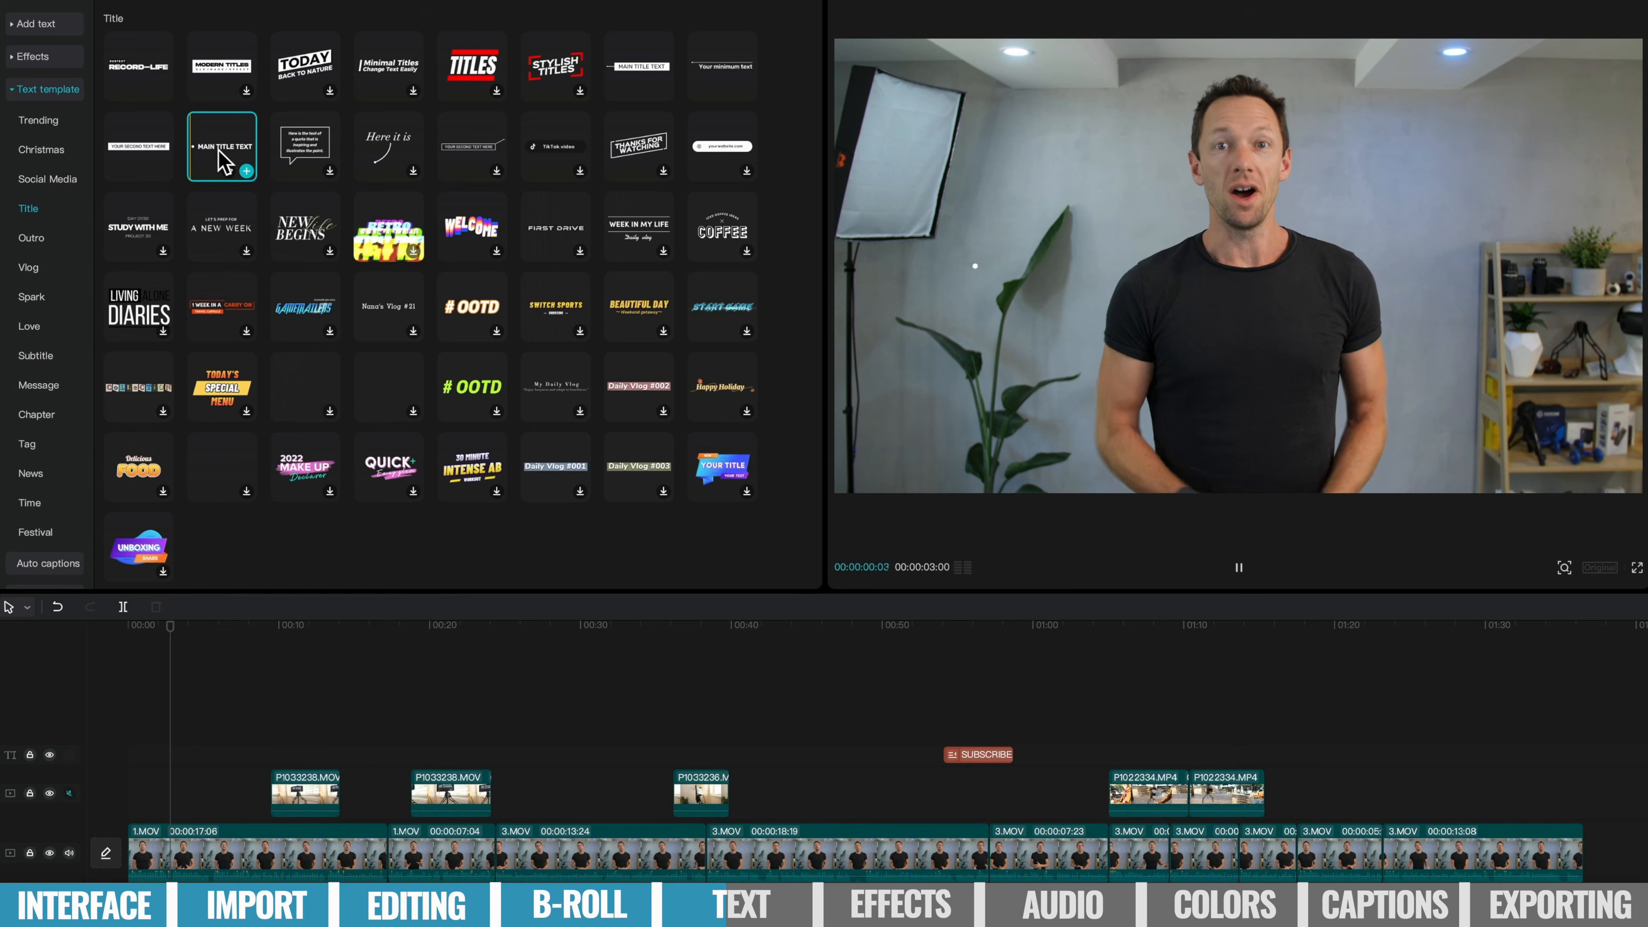
{"action": "left_click", "coordinate": [315, 266]}
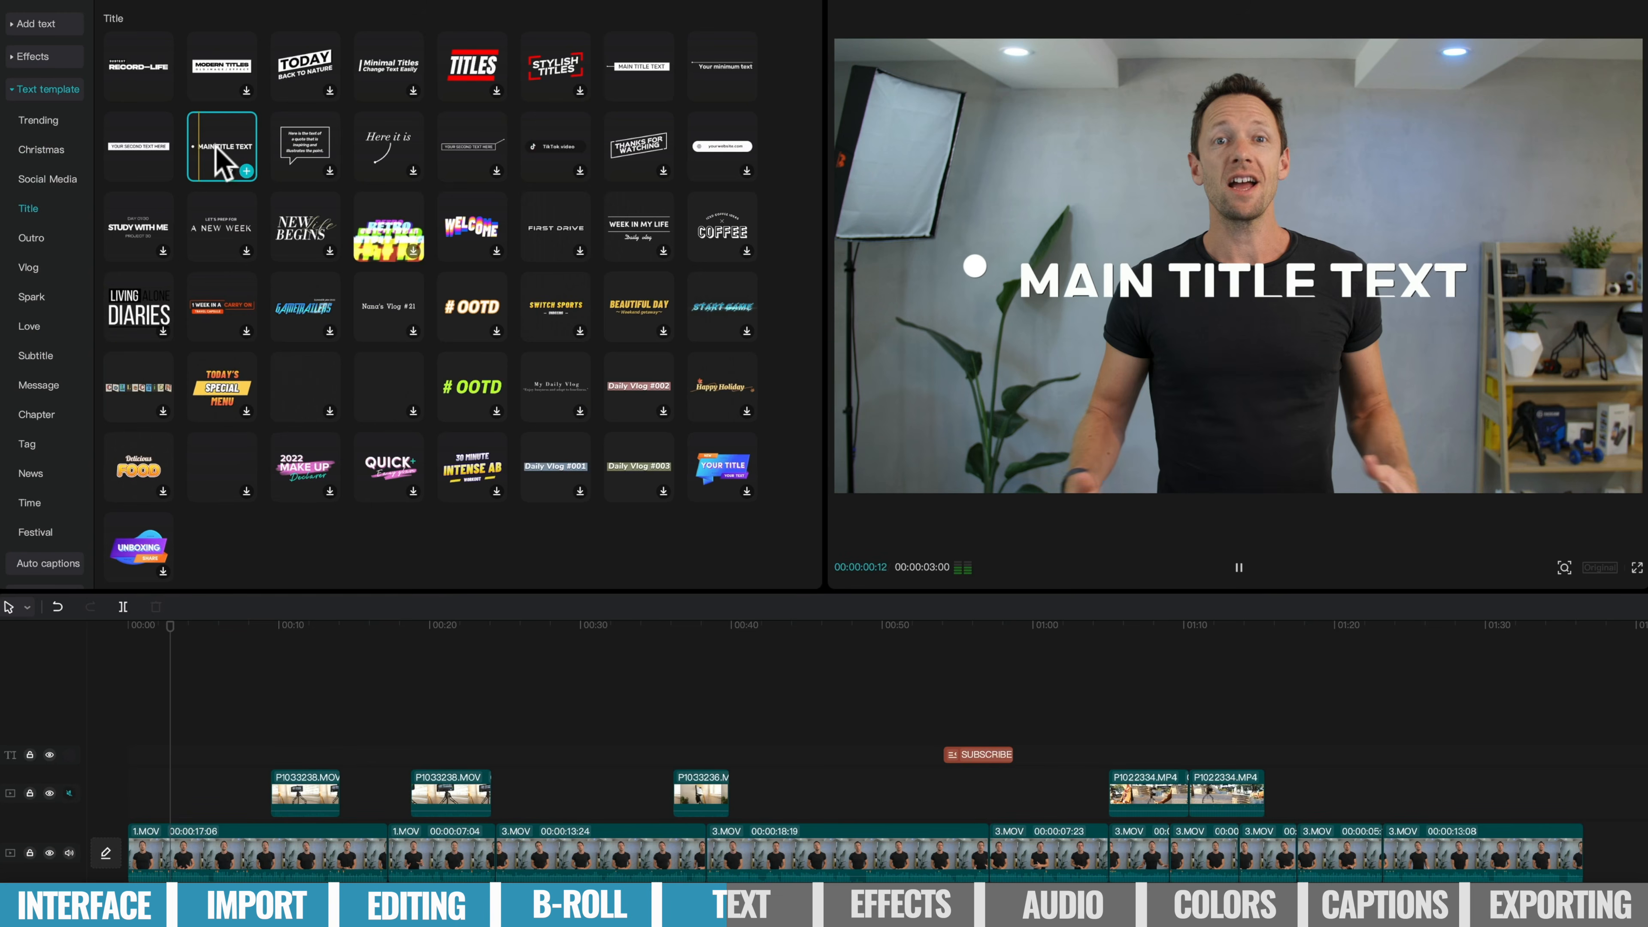
{"action": "left_click_drag", "start_coordinate": [220, 156], "coordinate": [141, 793]}
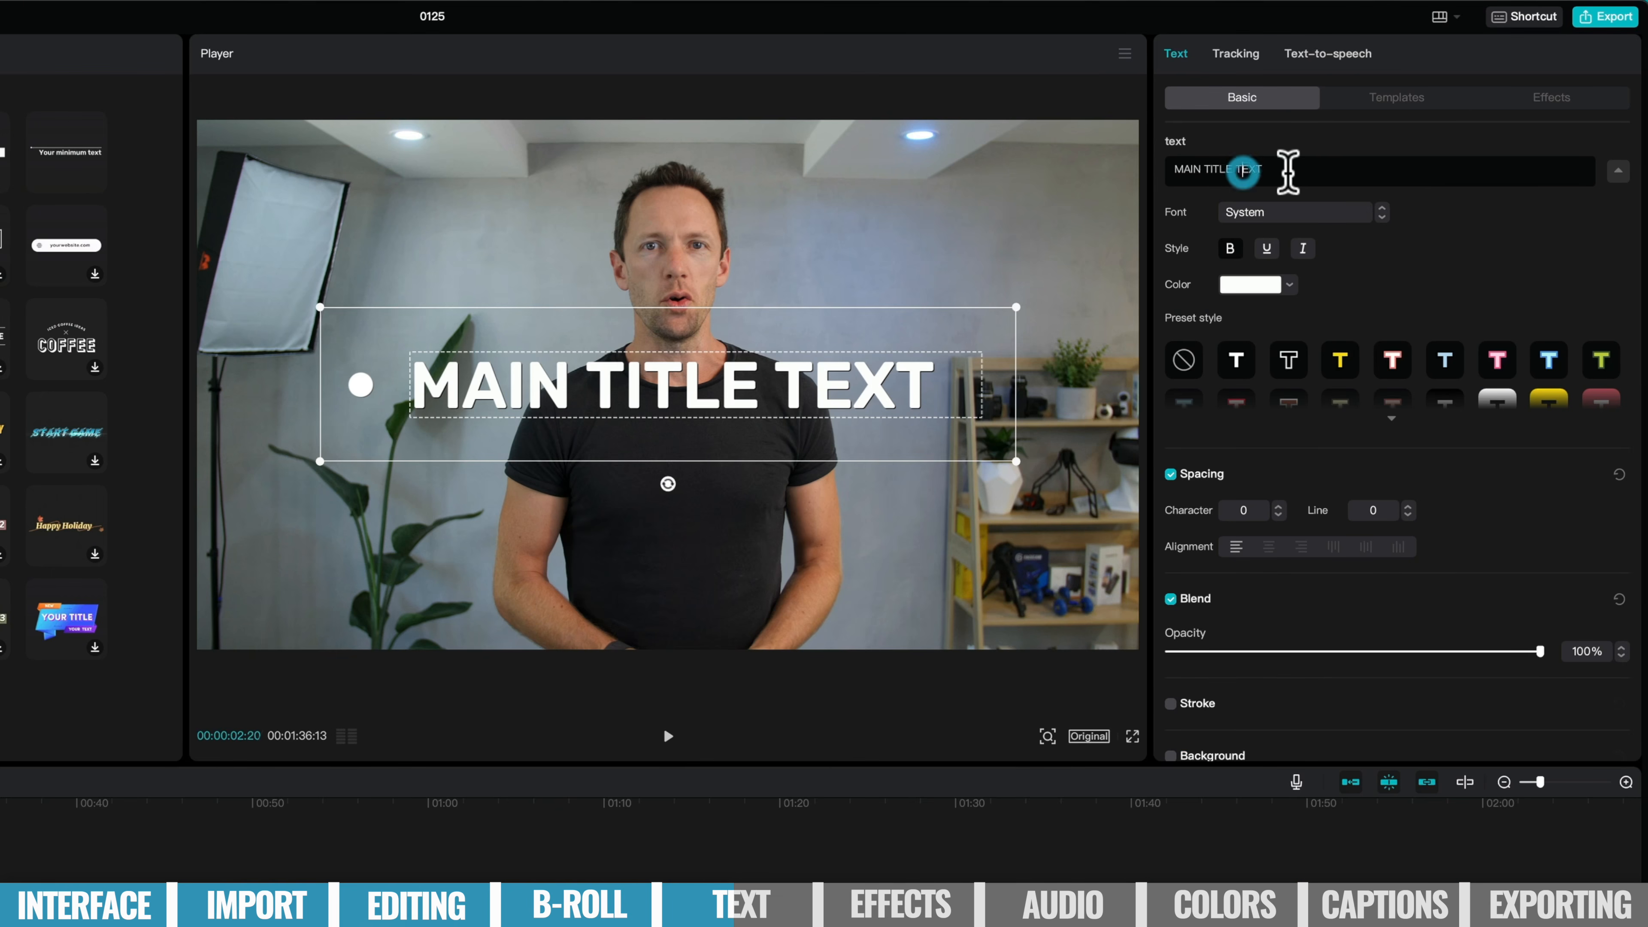
Replace the MAIN TITLE TEXT wording with the presenter's full name in capitals.
{"action": "left_click_drag", "start_coordinate": [1288, 172], "coordinate": [1152, 168]}
{"action": "type", "text": "JUSTIN B"}
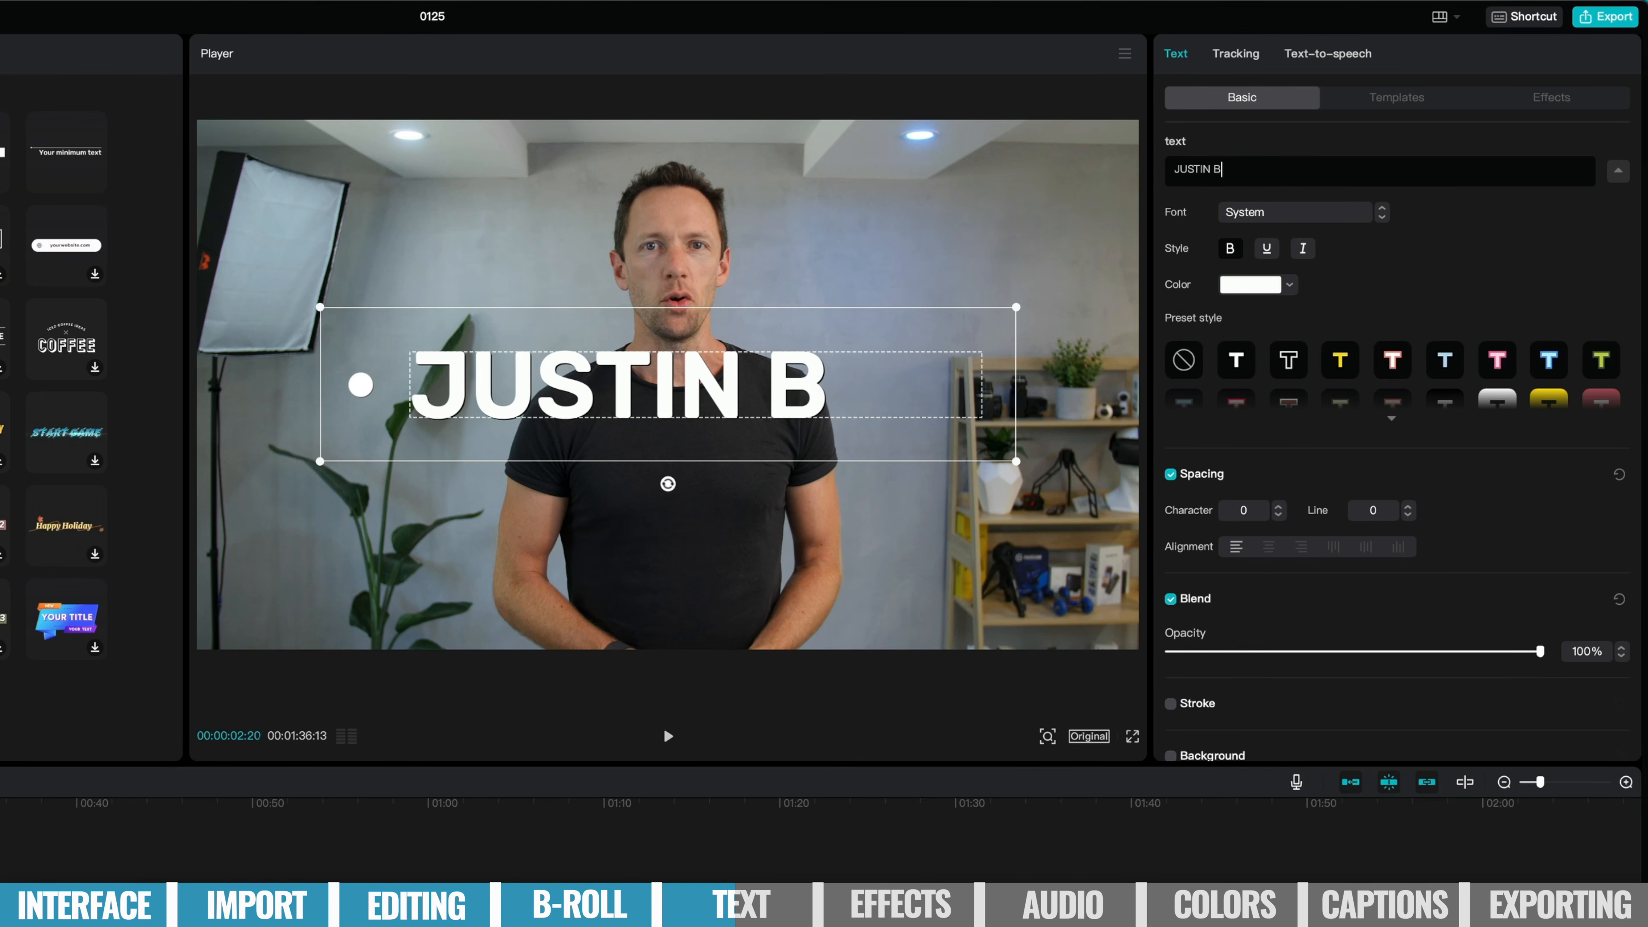
{"action": "type", "text": "ROWN"}
Set the name title's font to Oswald and look over the preset text styles.
{"action": "left_click", "coordinate": [1327, 212]}
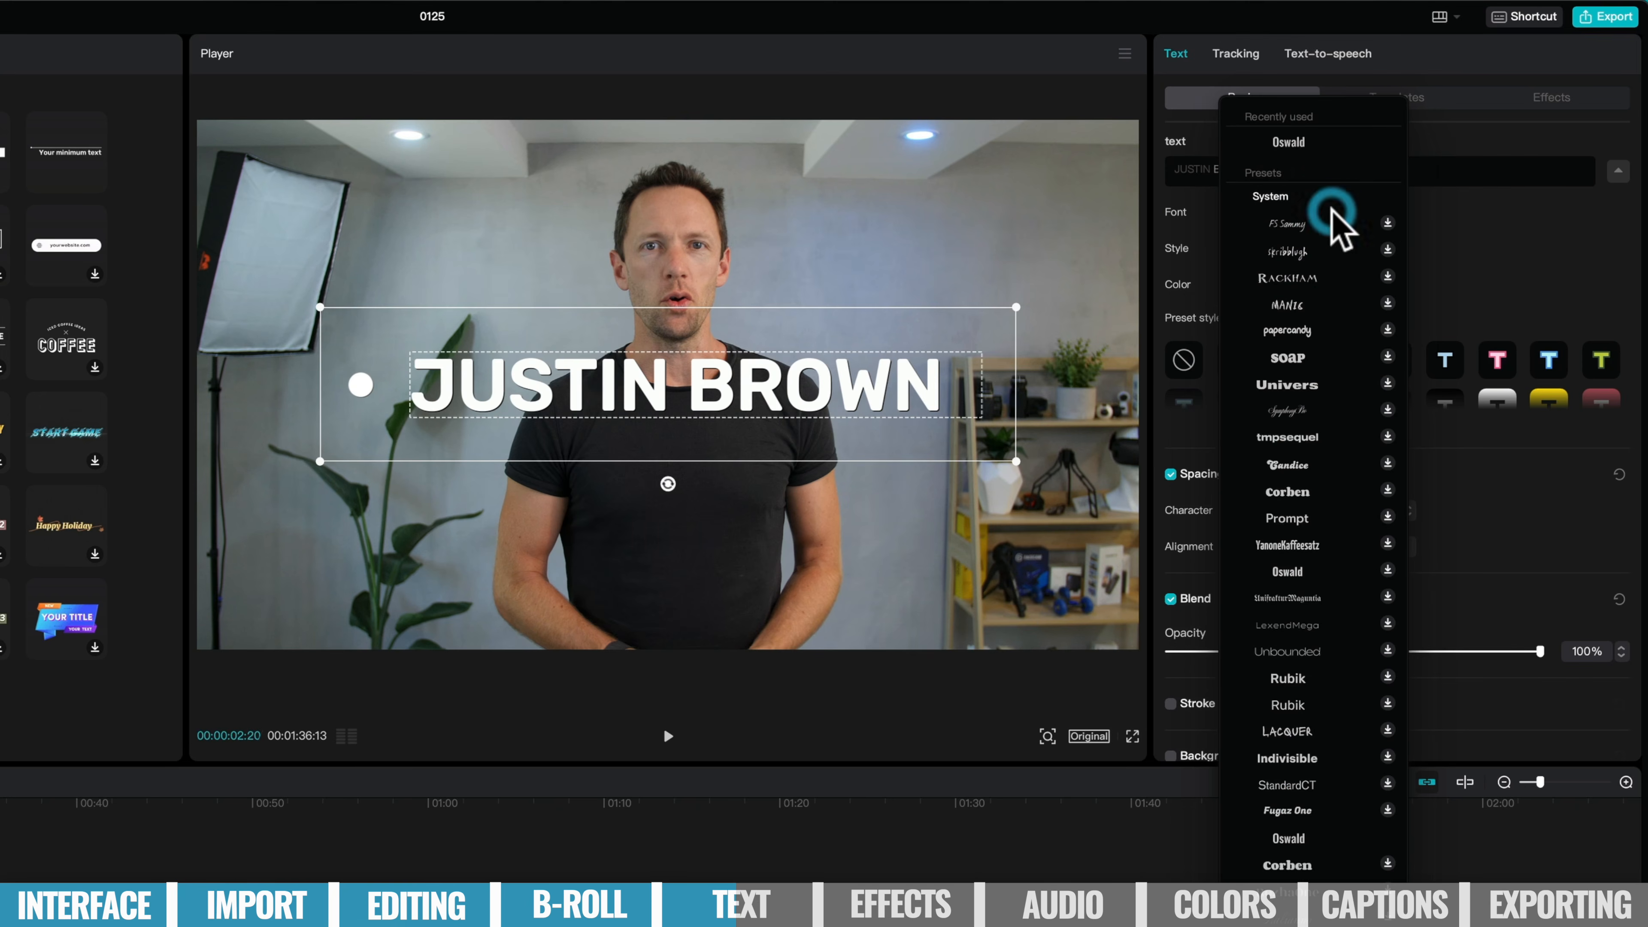
{"action": "left_click", "coordinate": [1336, 837]}
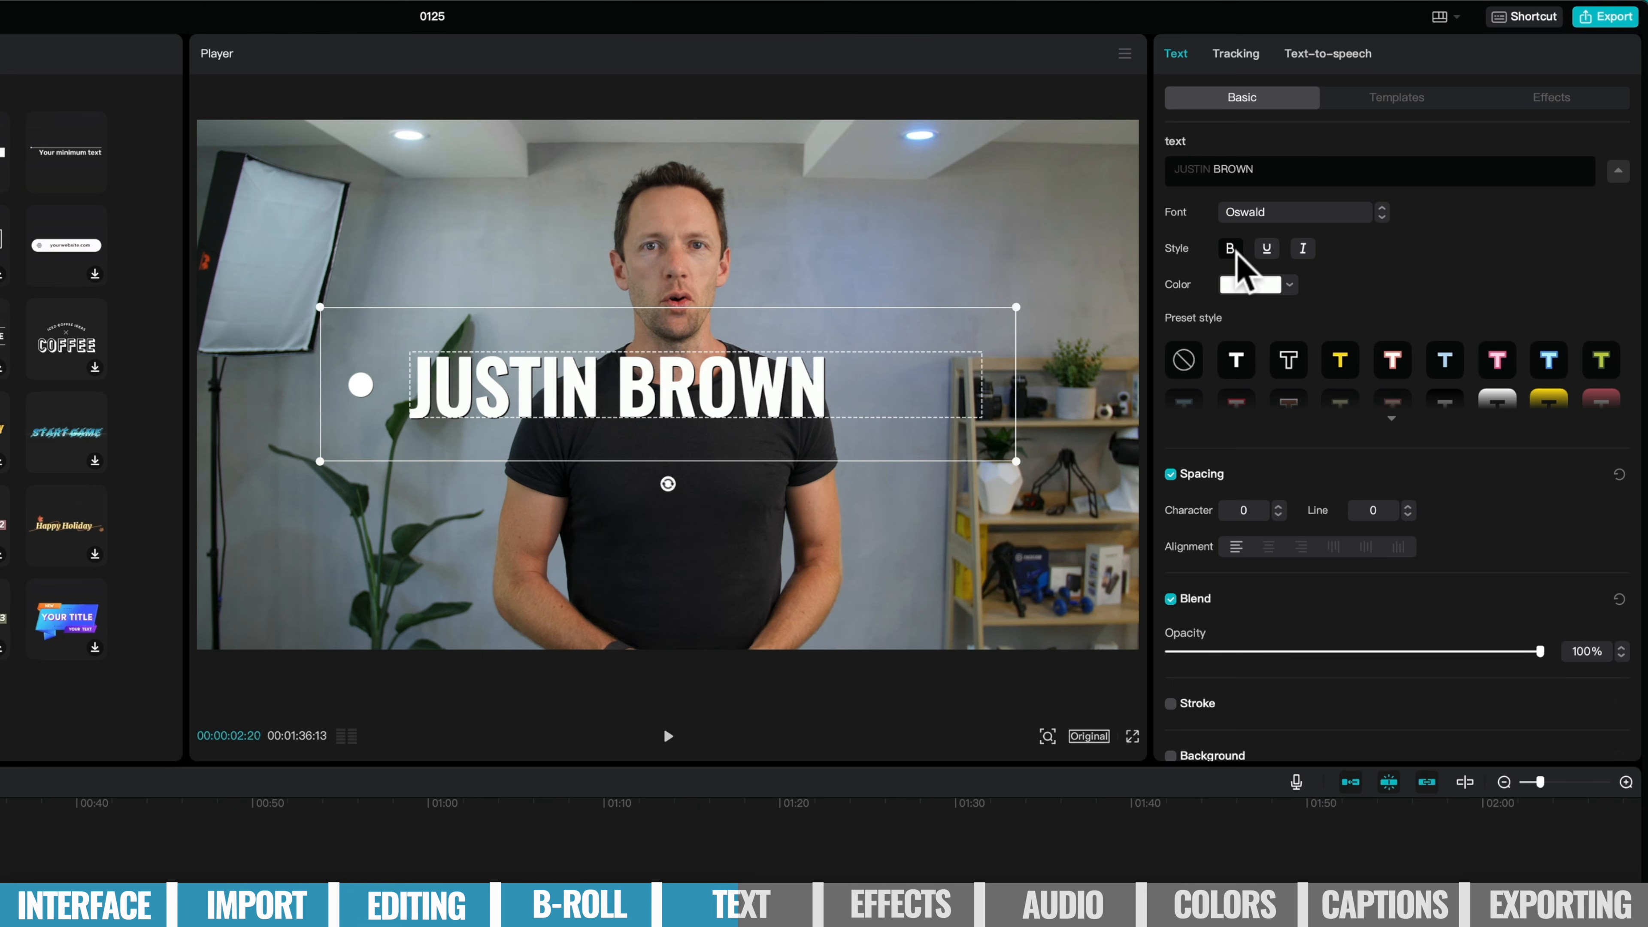
{"action": "left_click", "coordinate": [1391, 417]}
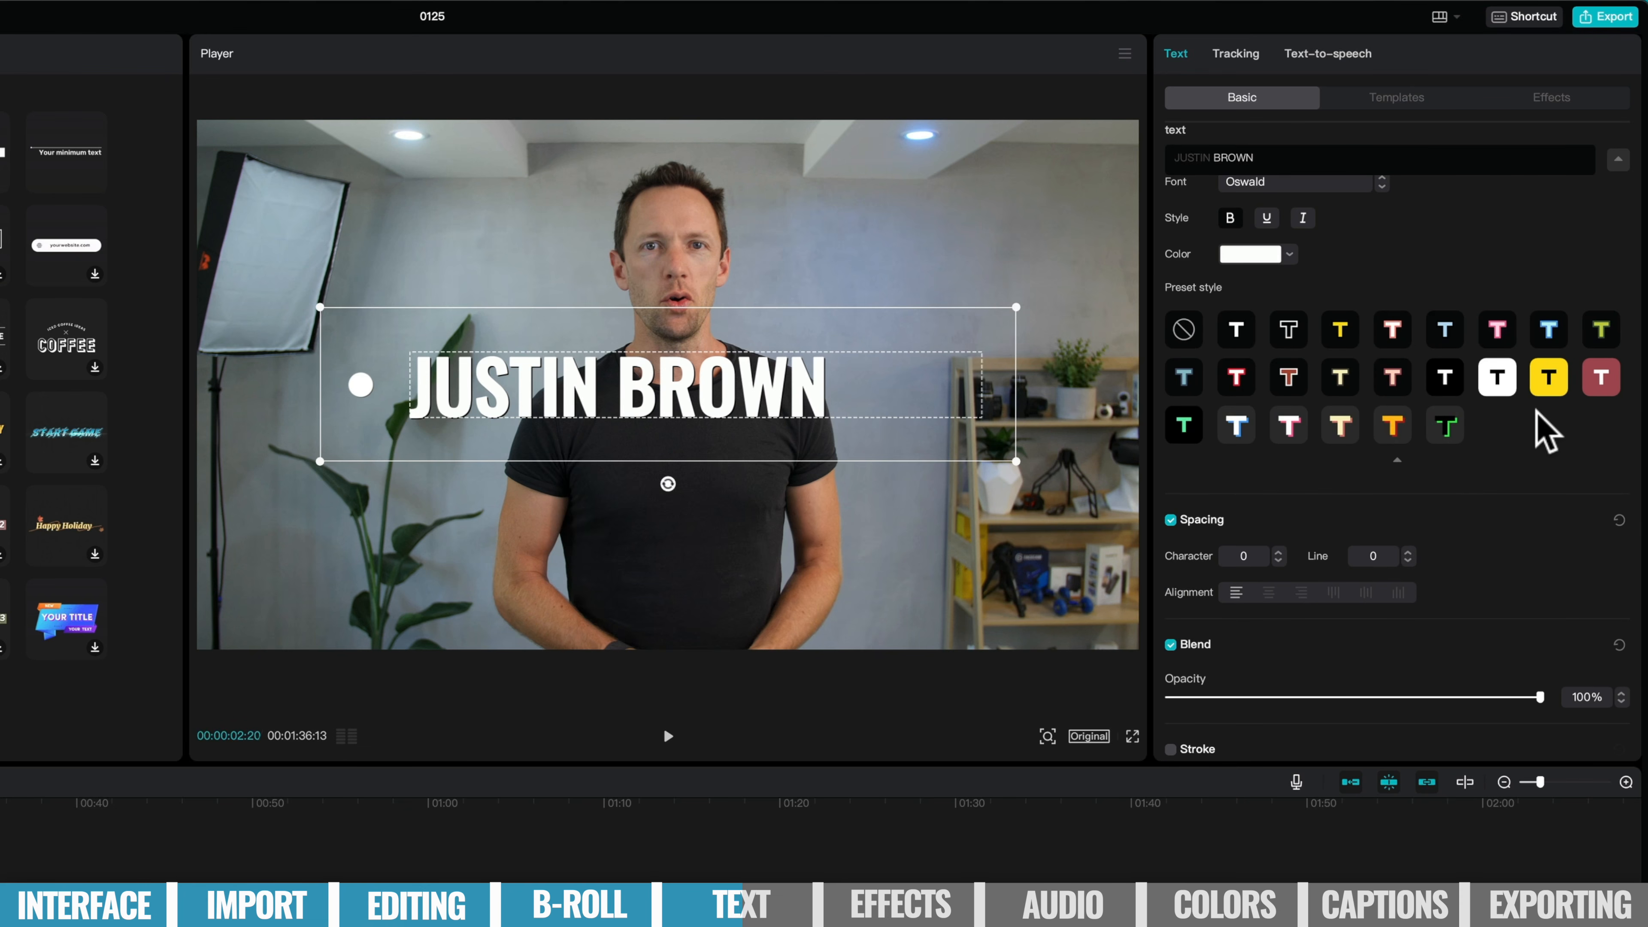
{"action": "scroll", "coordinate": [1559, 452], "scroll_direction": "down", "scroll_amount": 3}
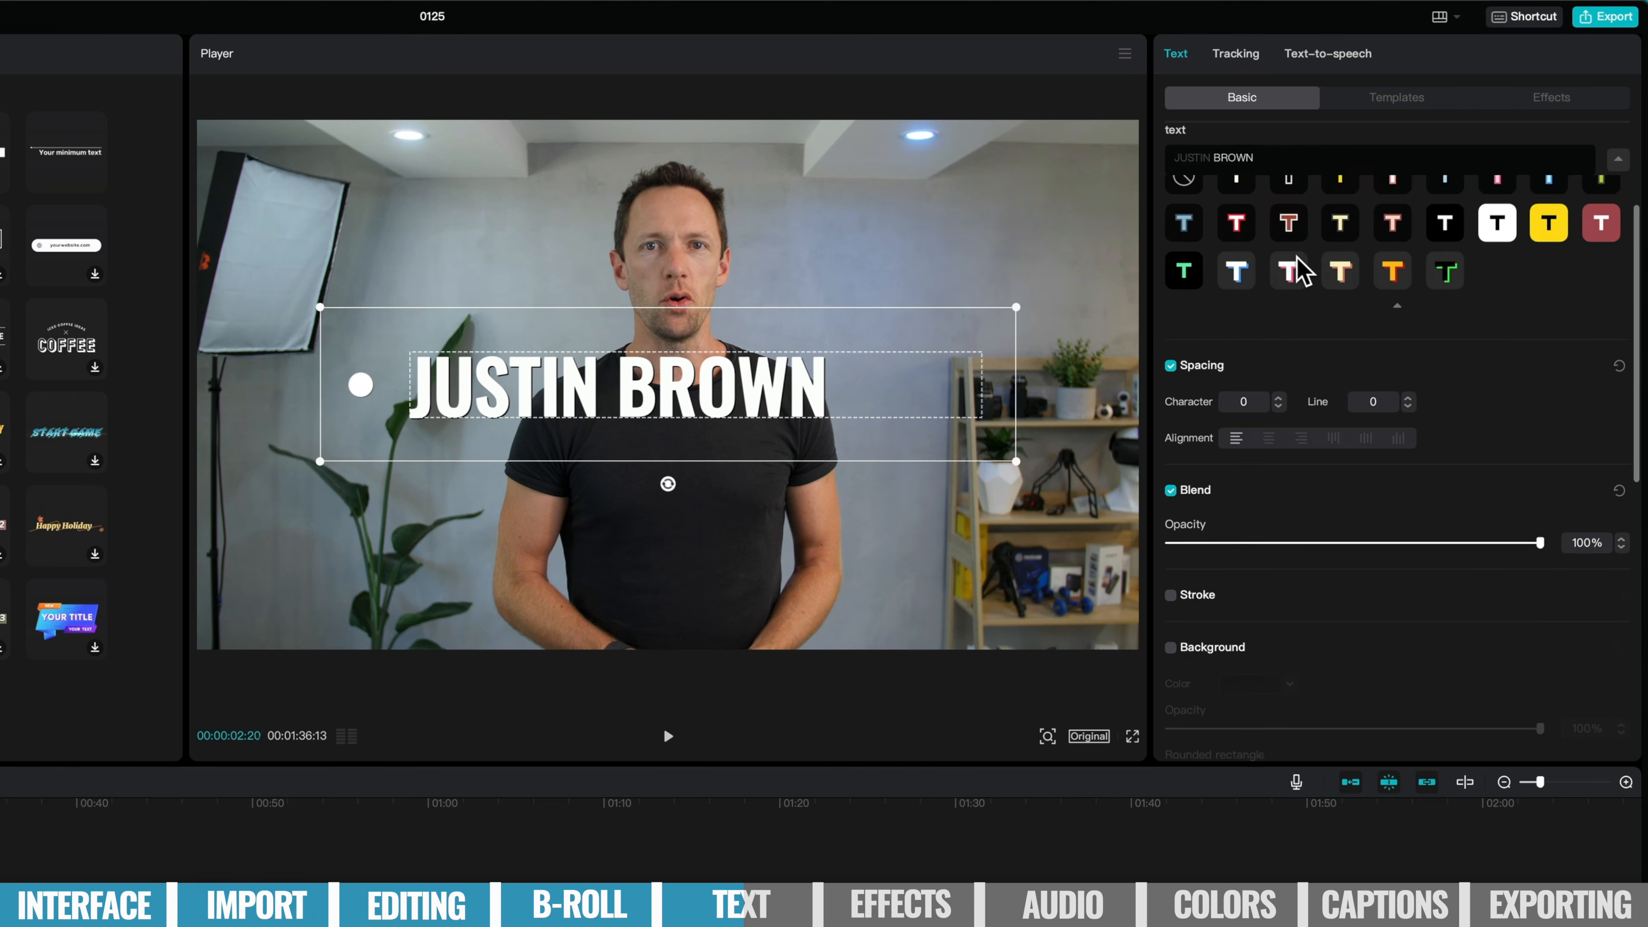
Add a blue background behind the name text with height 59%, width 38%, Y-offset 48% and X-offset 43%.
{"action": "left_click", "coordinate": [1170, 611]}
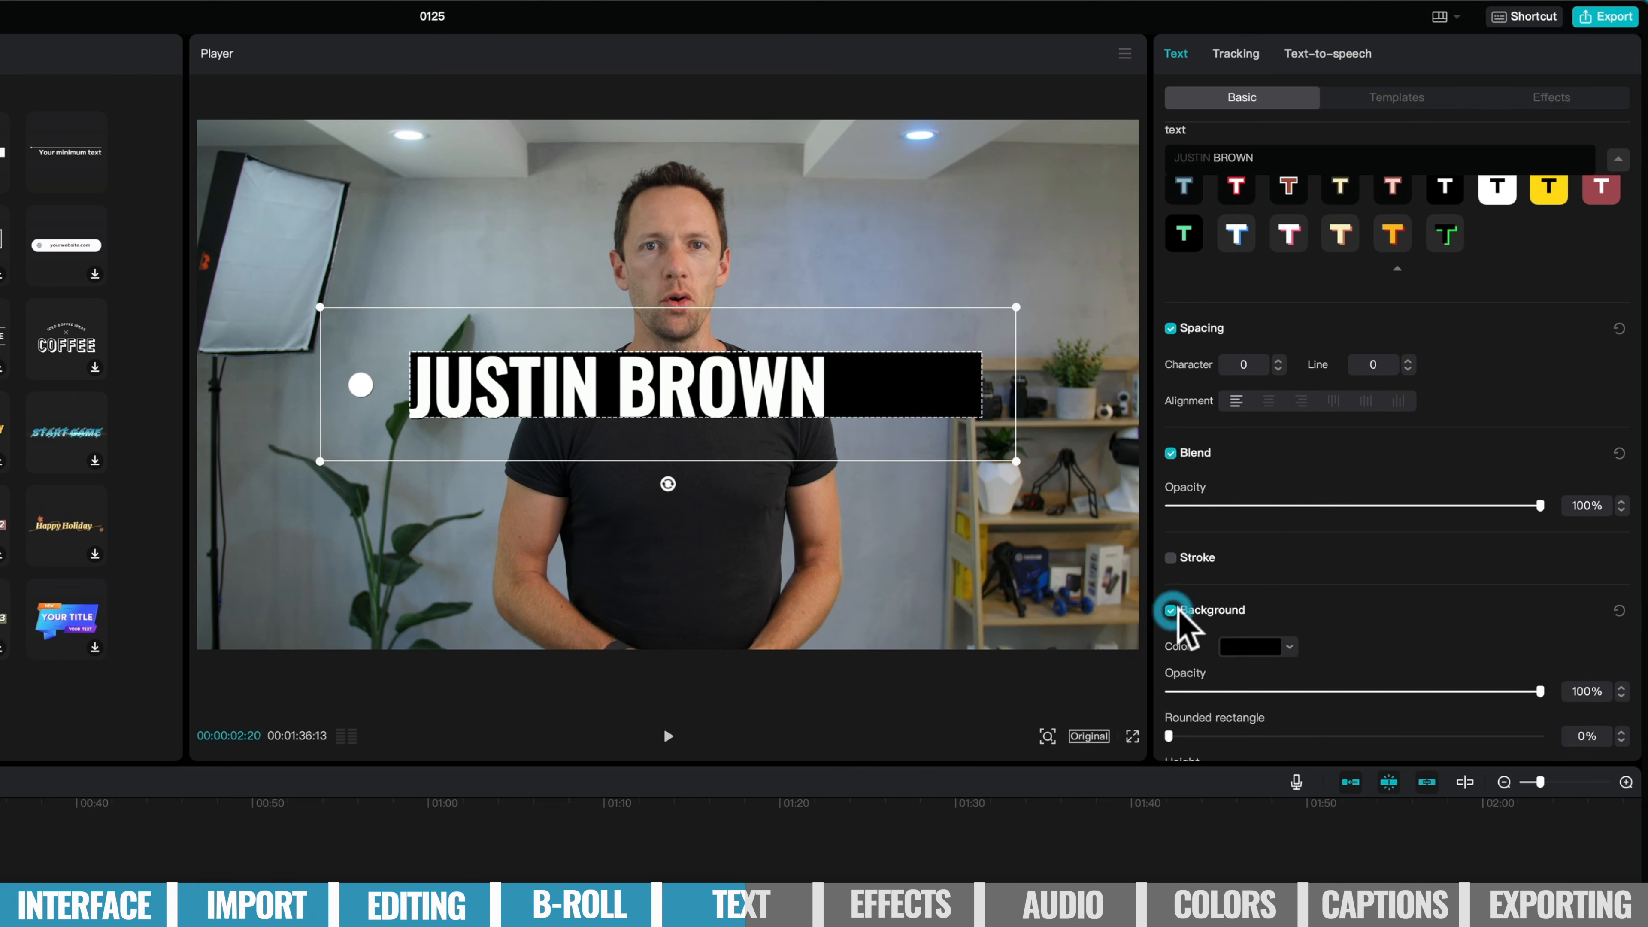
{"action": "scroll", "coordinate": [1295, 618], "scroll_direction": "down", "scroll_amount": 4}
{"action": "left_click_drag", "start_coordinate": [1354, 548], "coordinate": [1329, 682]}
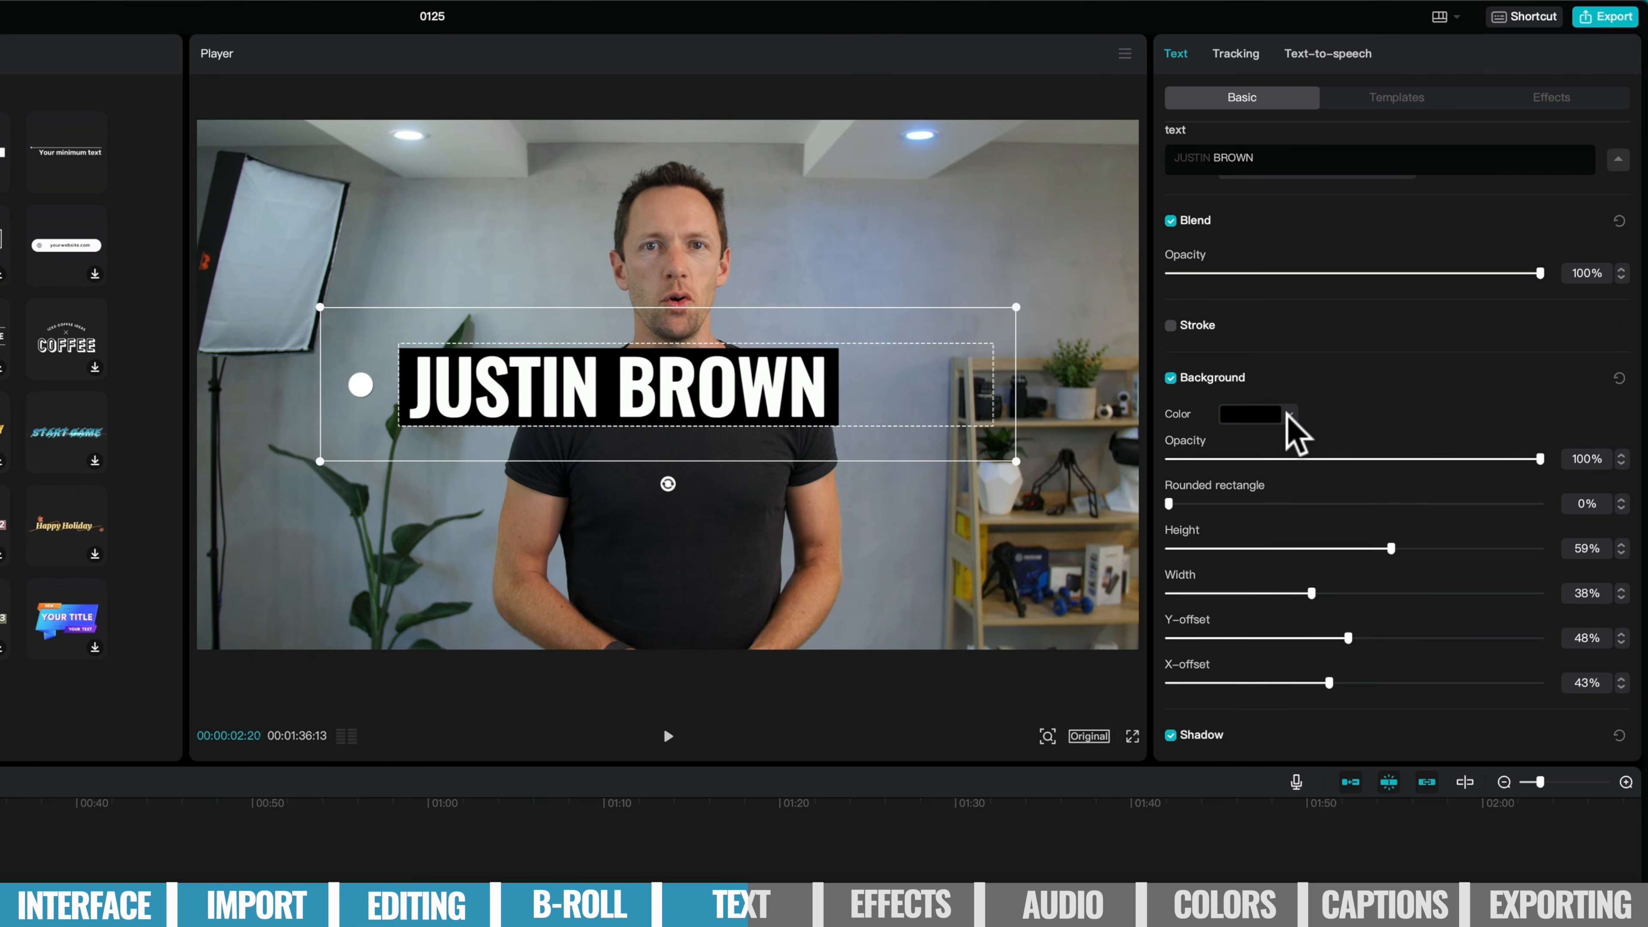
{"action": "left_click", "coordinate": [1287, 415]}
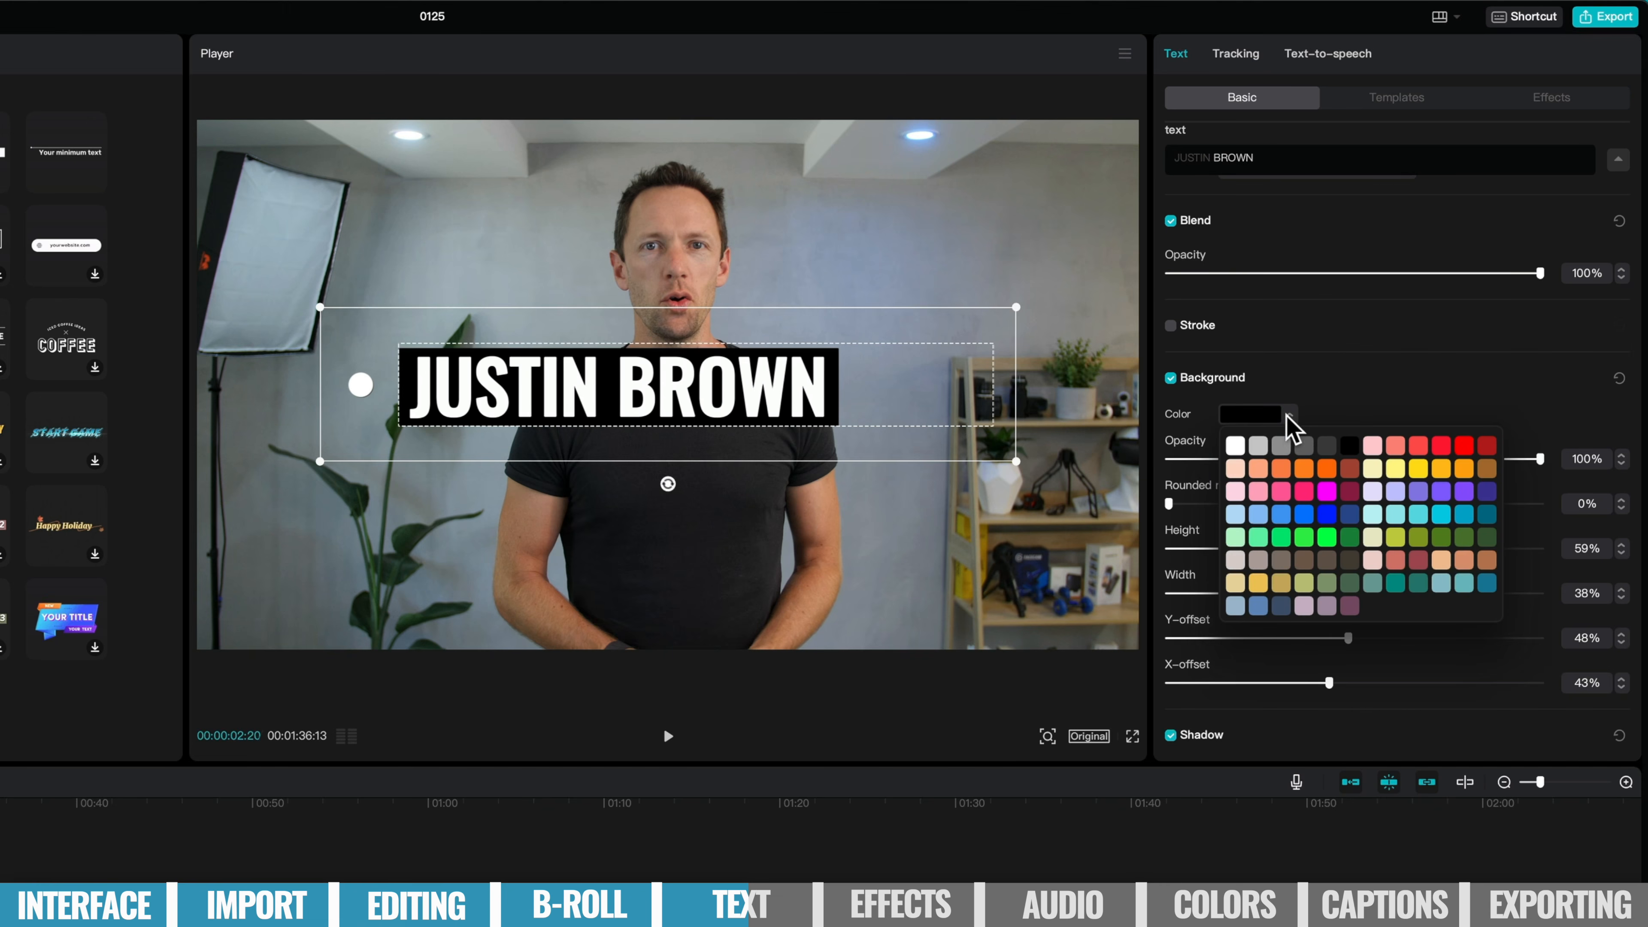
{"action": "left_click", "coordinate": [1442, 514]}
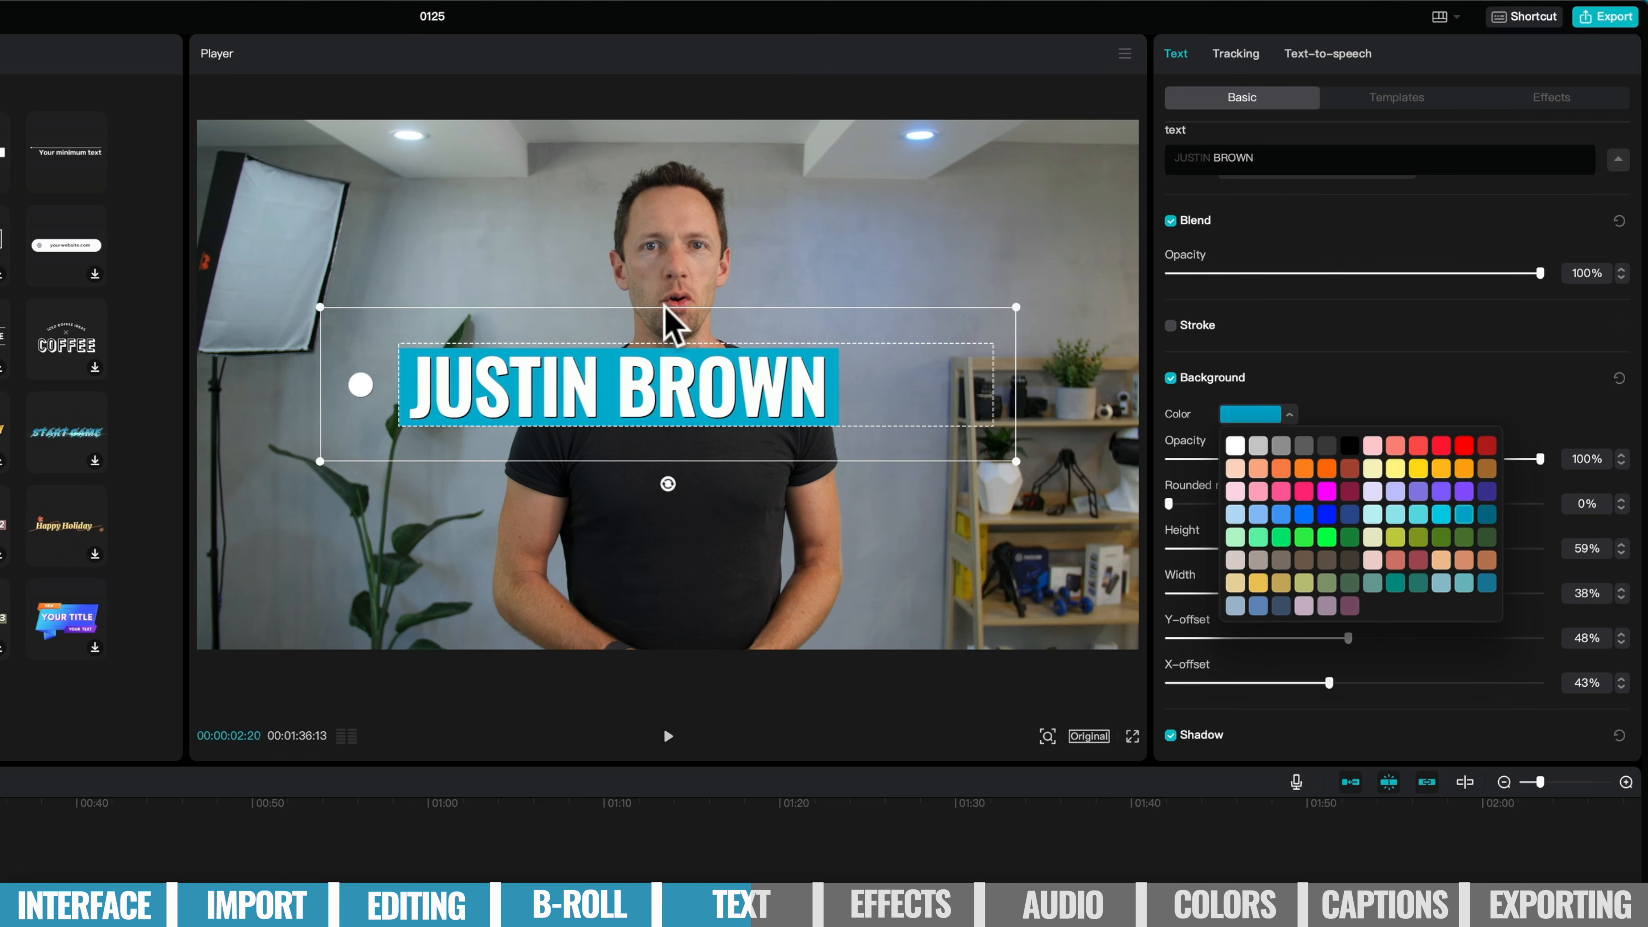
{"action": "left_click", "coordinate": [890, 259]}
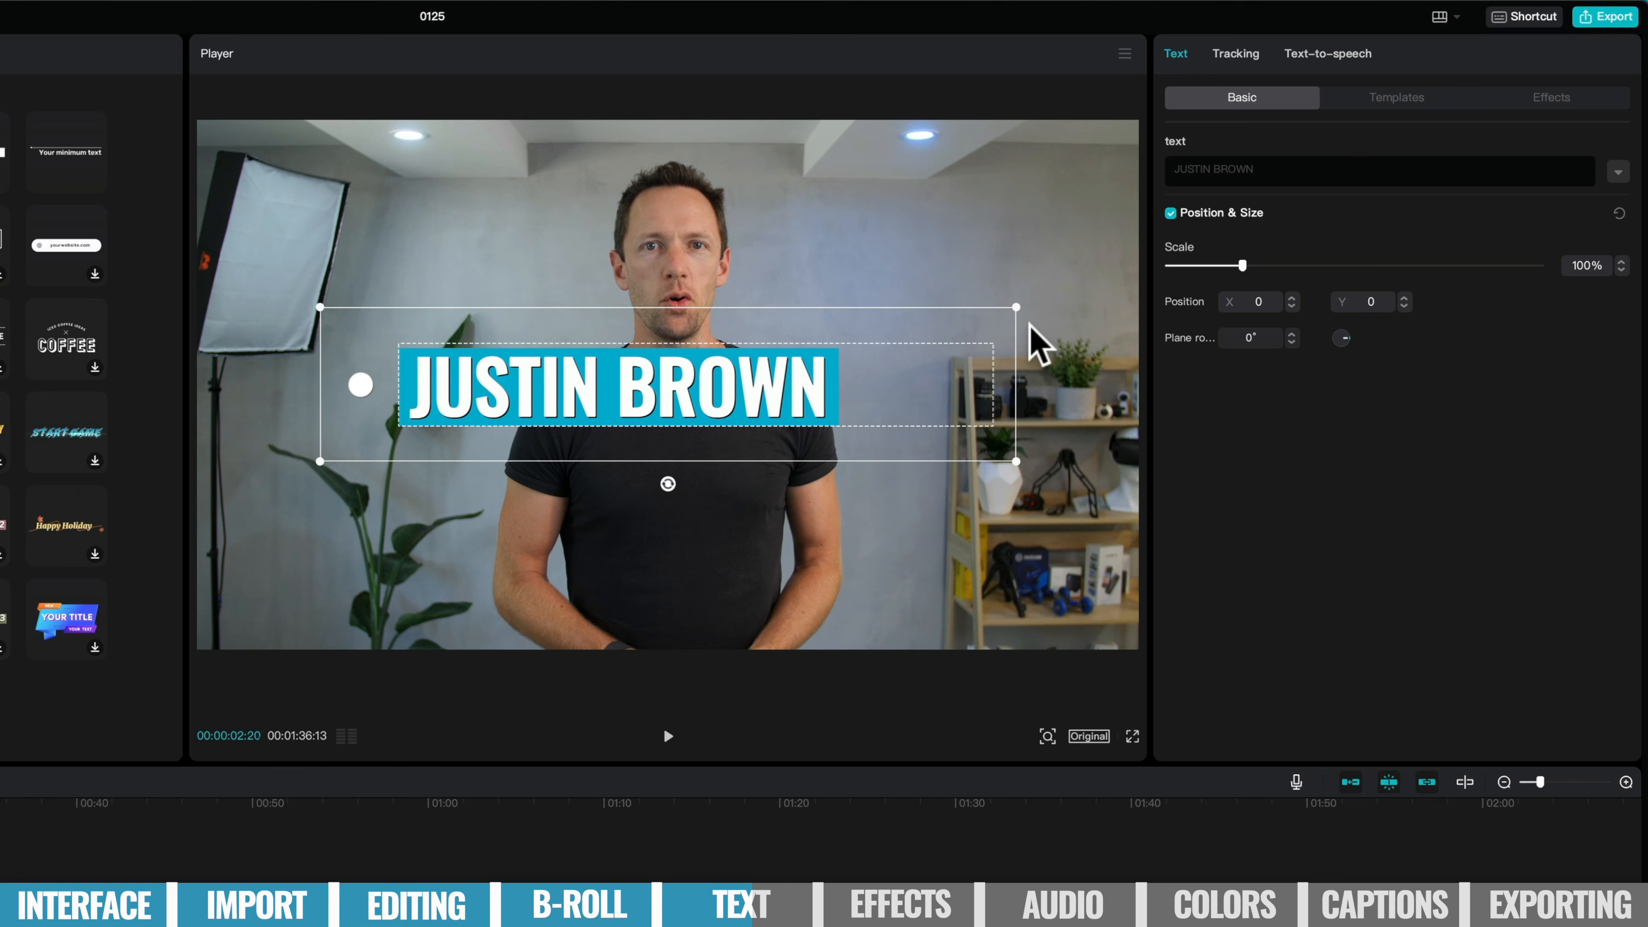
Scale the name title to 60%, place it in the video's lower-left corner at X -1018, Y -852, and preview it.
{"action": "left_click_drag", "start_coordinate": [1015, 307], "coordinate": [969, 319]}
{"action": "left_click_drag", "start_coordinate": [970, 319], "coordinate": [880, 338]}
{"action": "left_click_drag", "start_coordinate": [707, 390], "coordinate": [465, 598]}
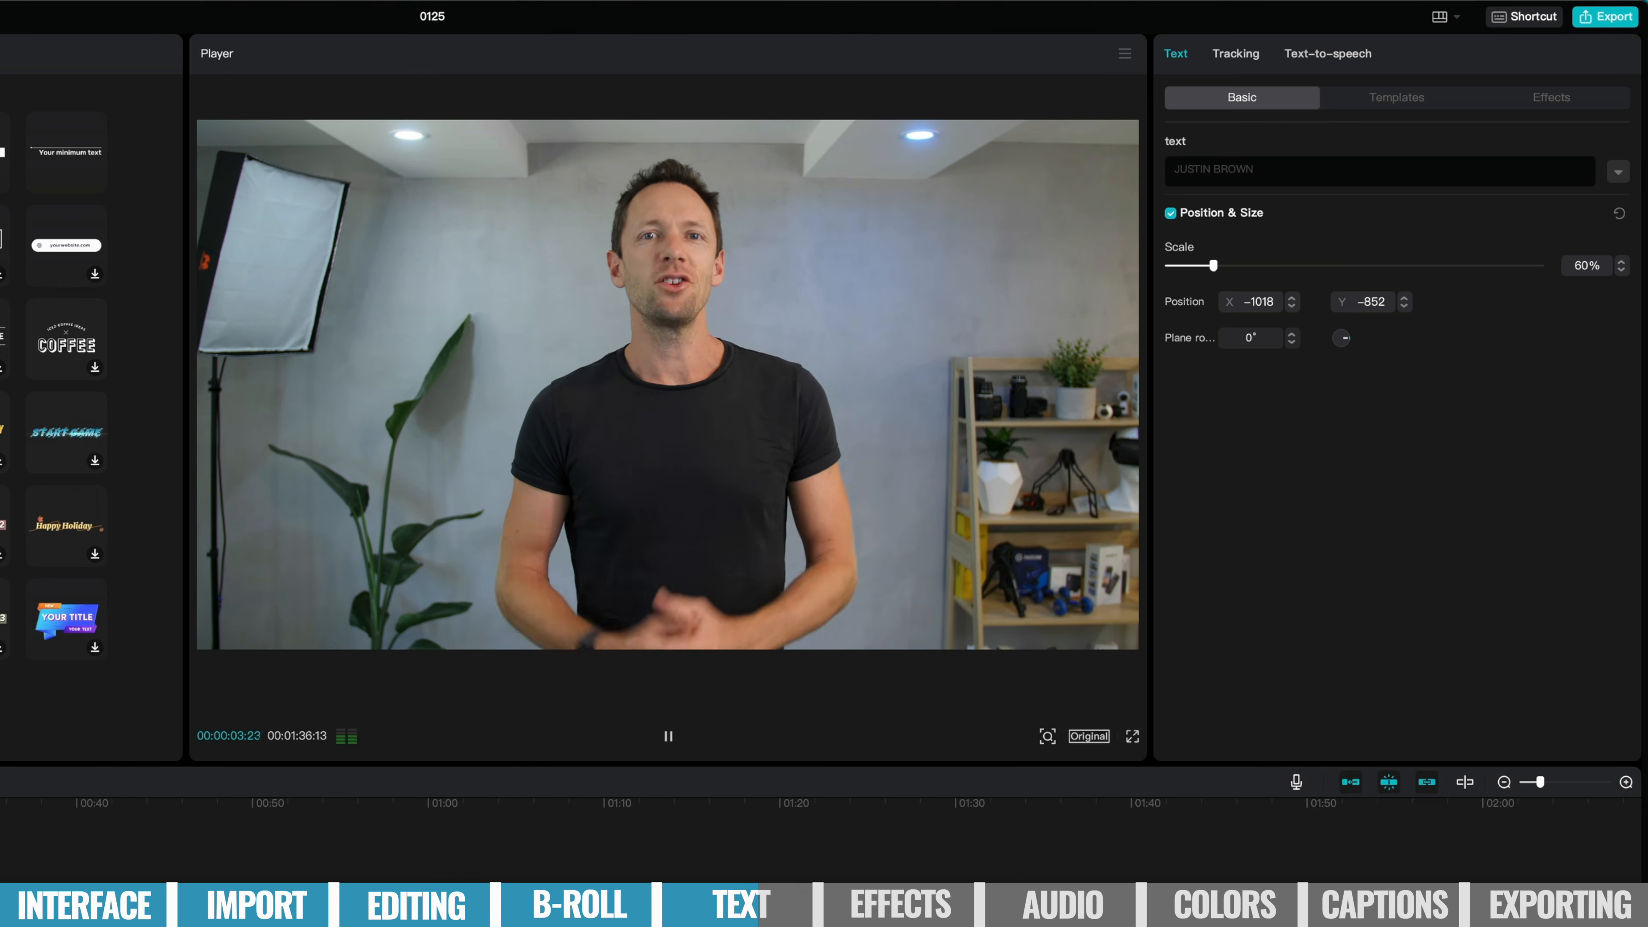
{"action": "left_click", "coordinate": [666, 732]}
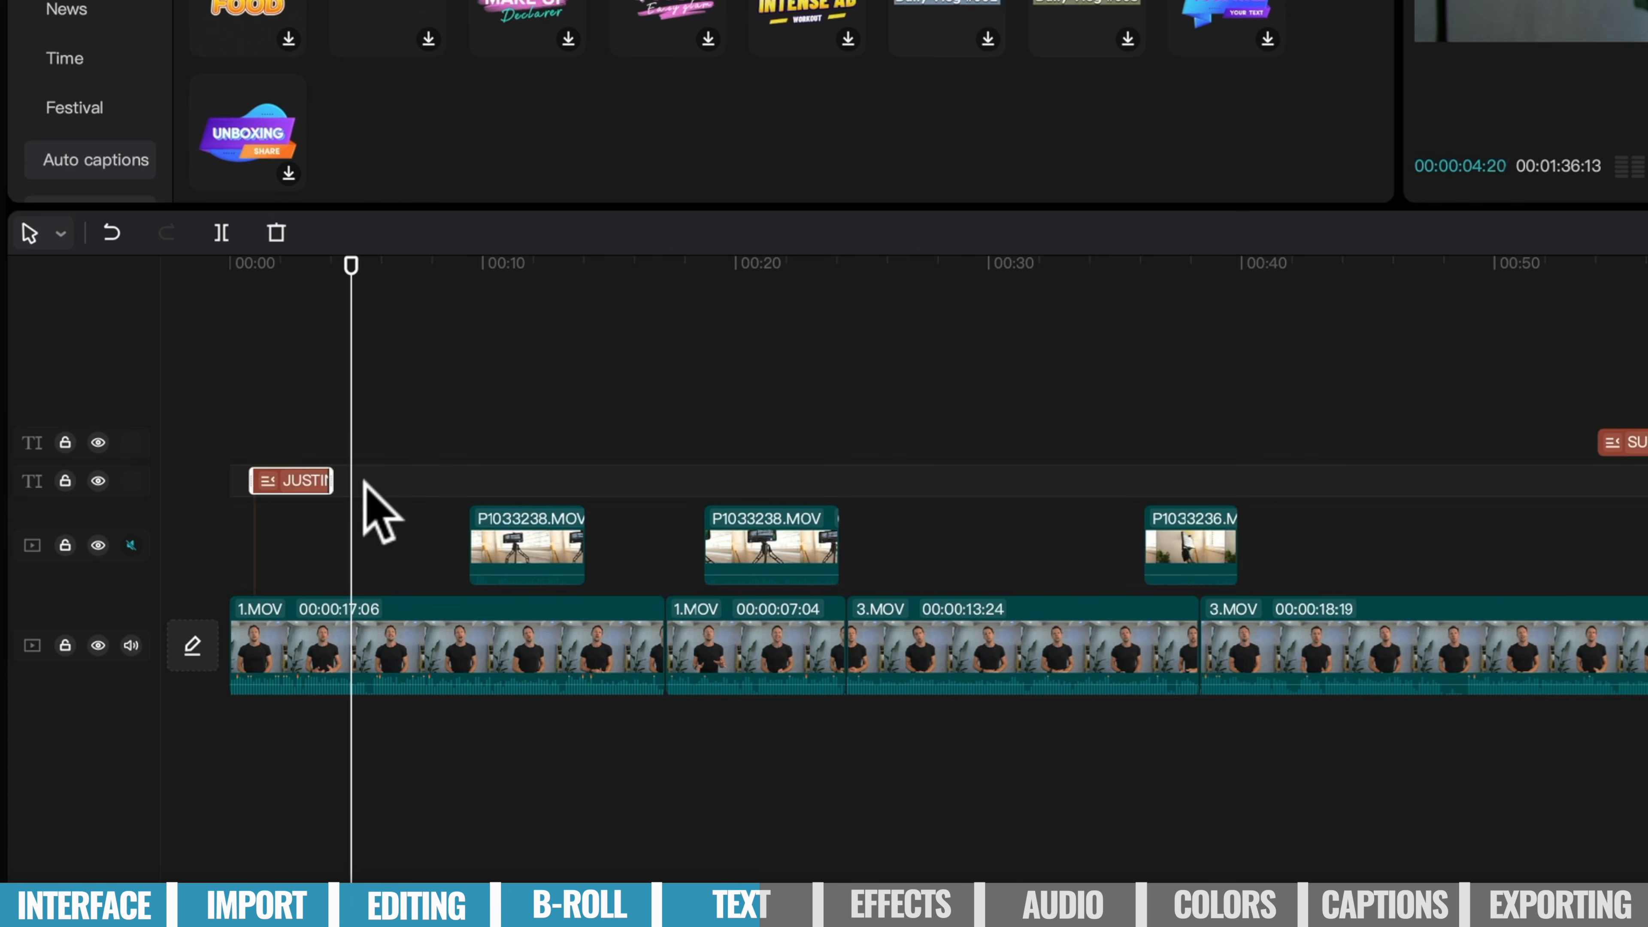
Extend the name title on the timeline so it ends at about 7 seconds, and preview the opening.
{"action": "left_click_drag", "start_coordinate": [331, 479], "coordinate": [421, 478]}
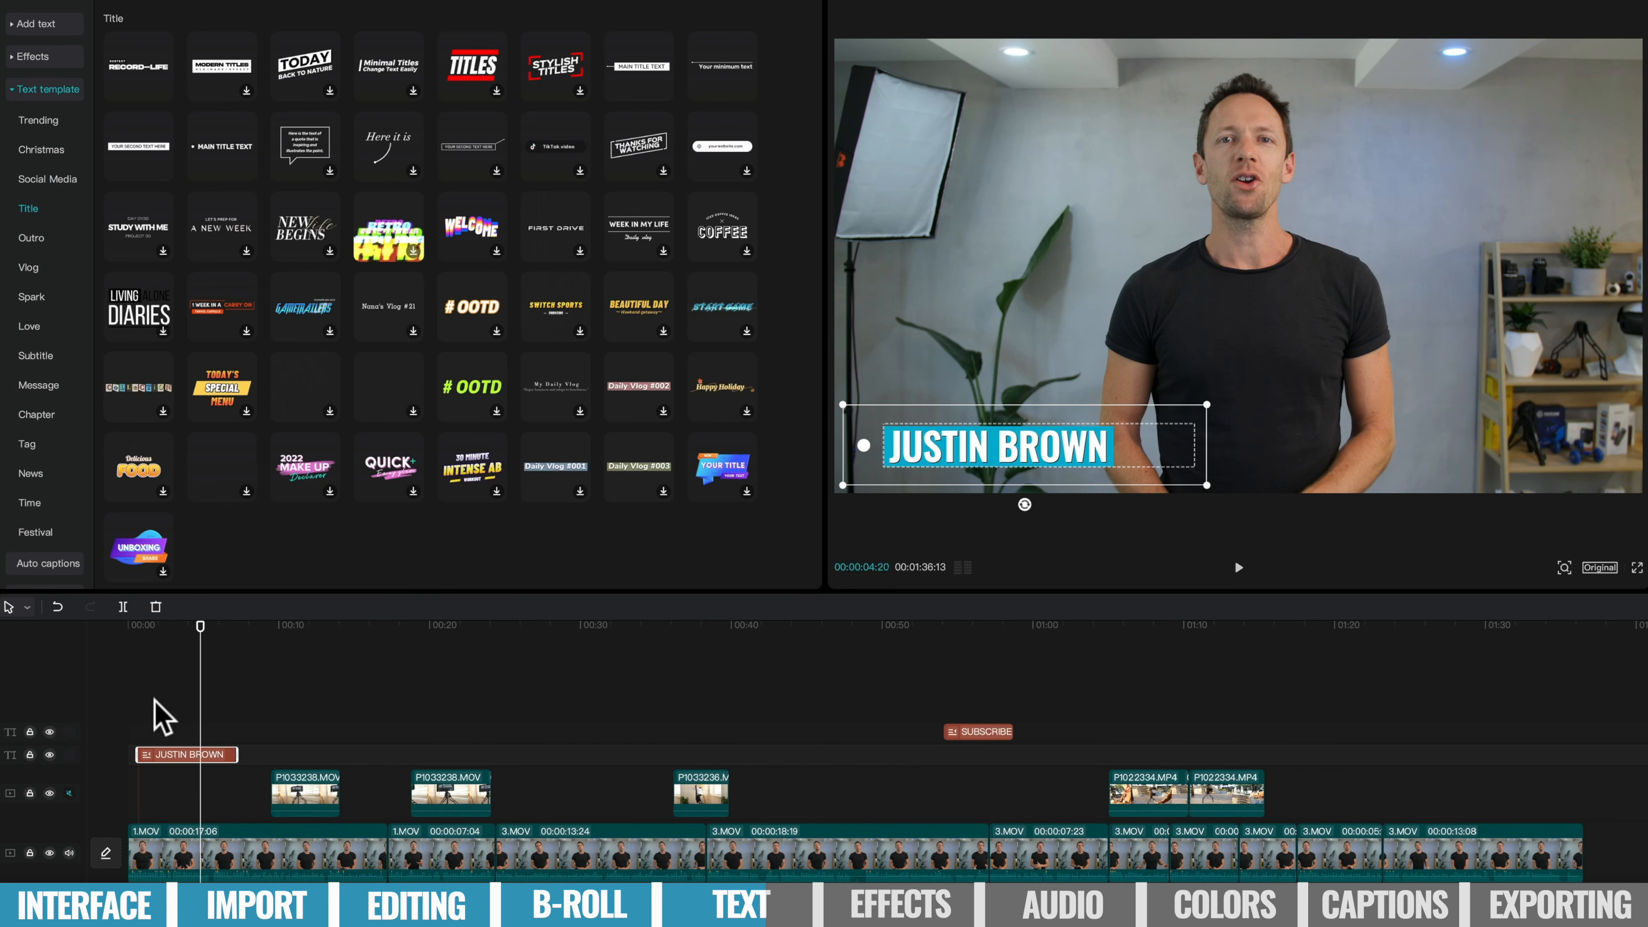
{"action": "left_click", "coordinate": [183, 704]}
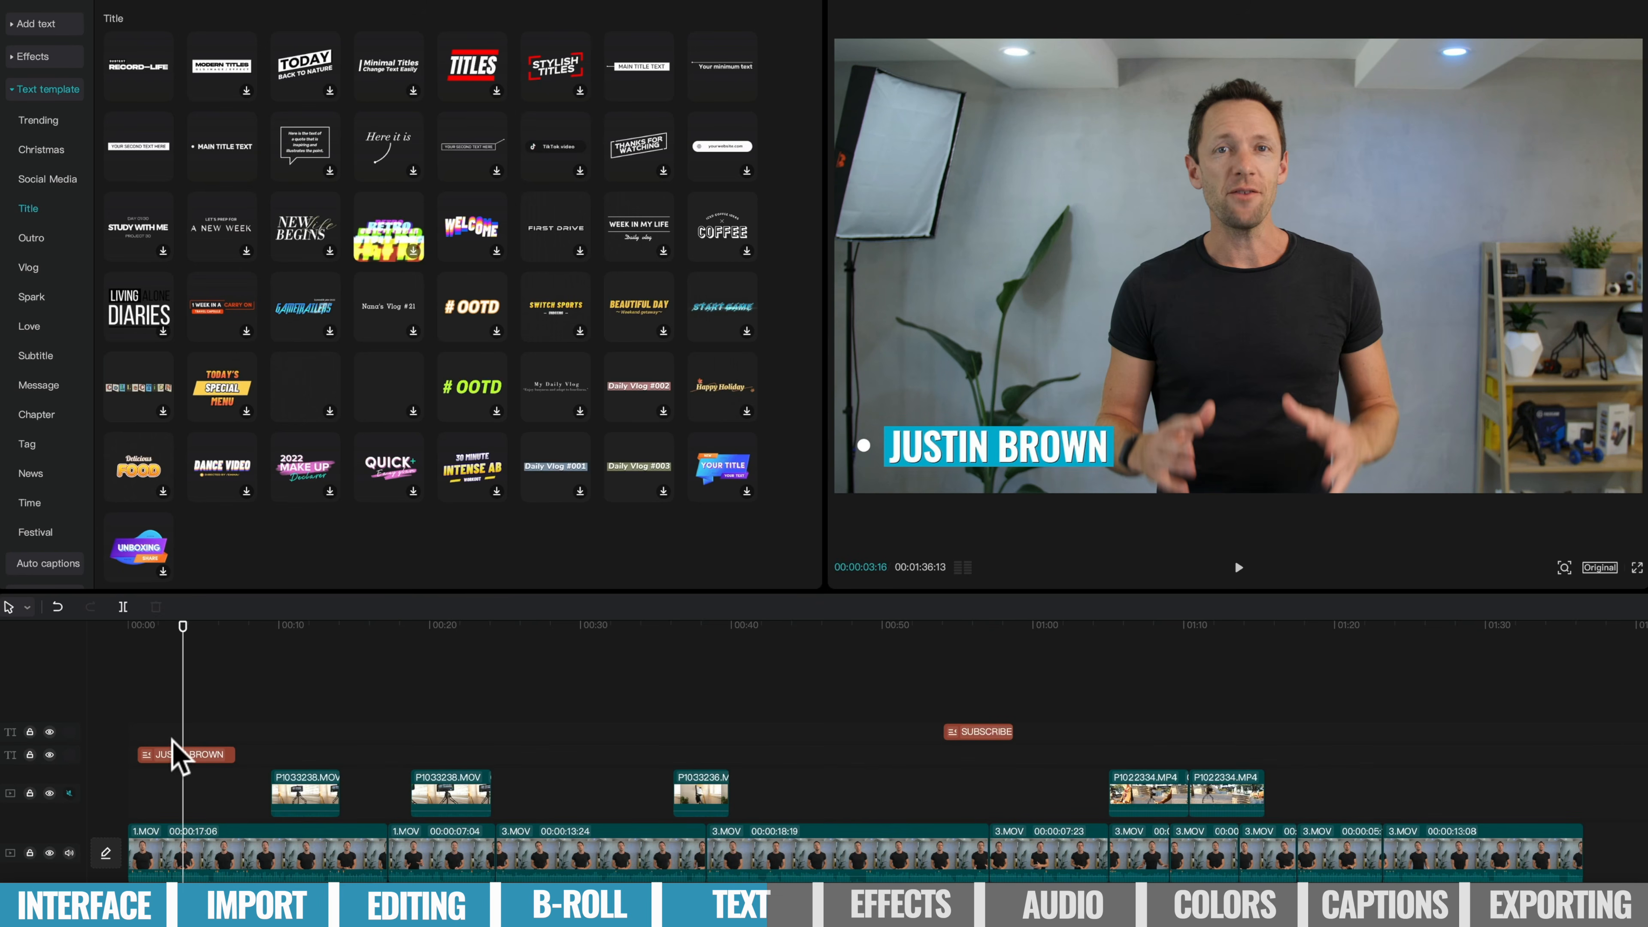
{"action": "left_click", "coordinate": [156, 625]}
{"action": "key", "text": "space"}
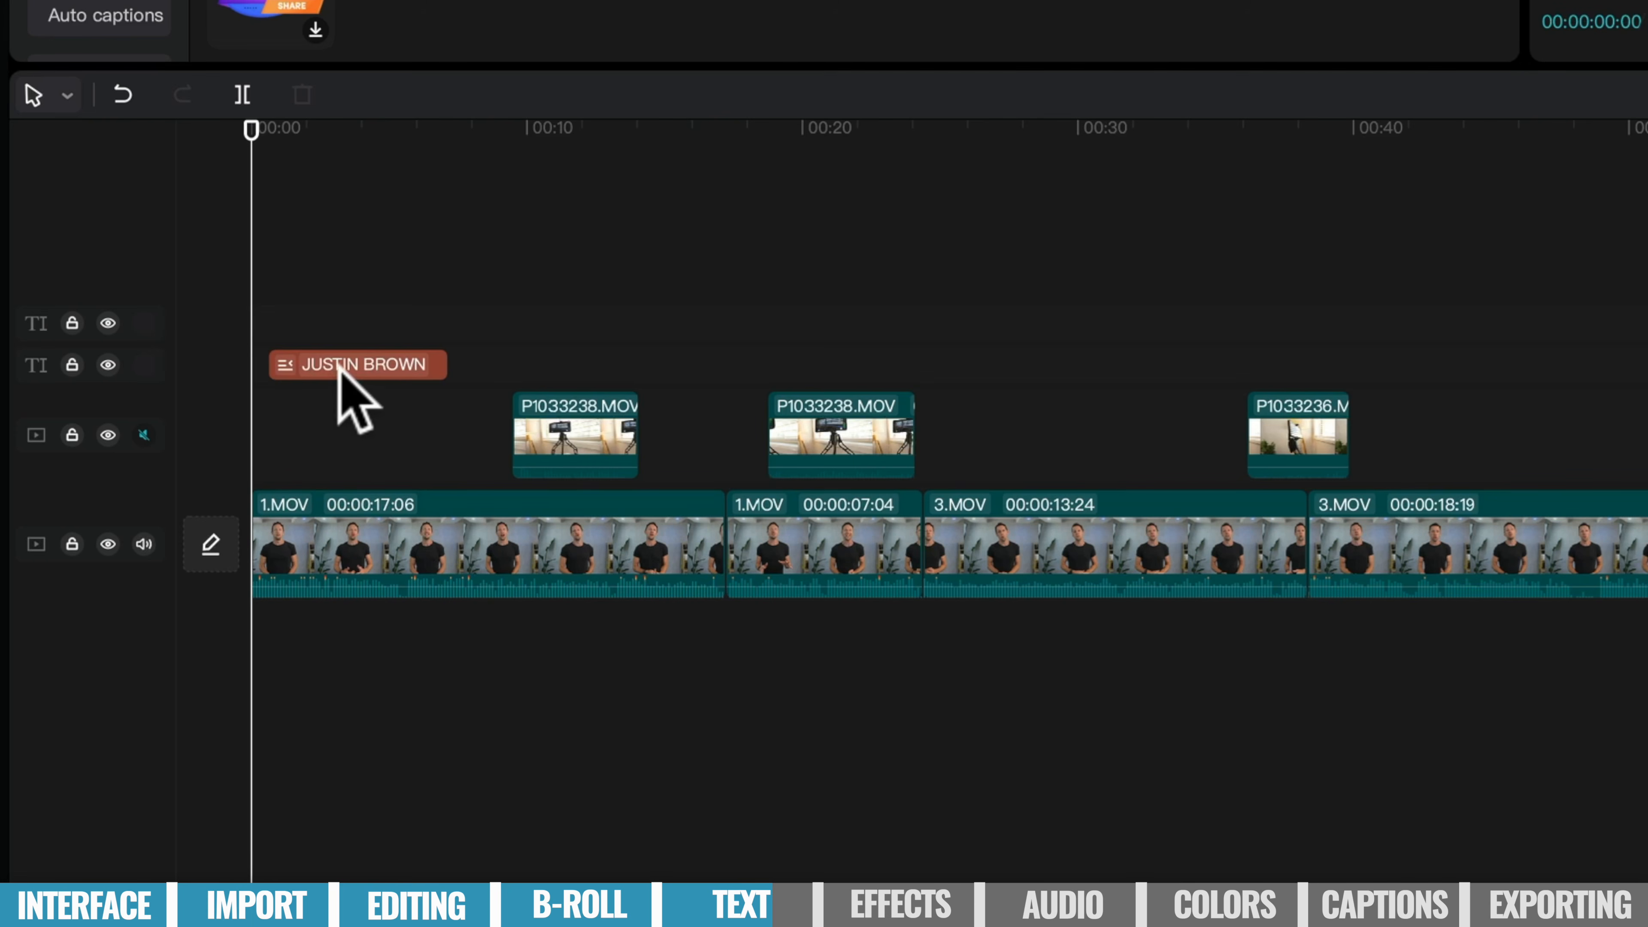
Test the linkage between the name title and the first 1.MOV clip by moving the clip along the main track and back.
{"action": "left_click", "coordinate": [338, 367]}
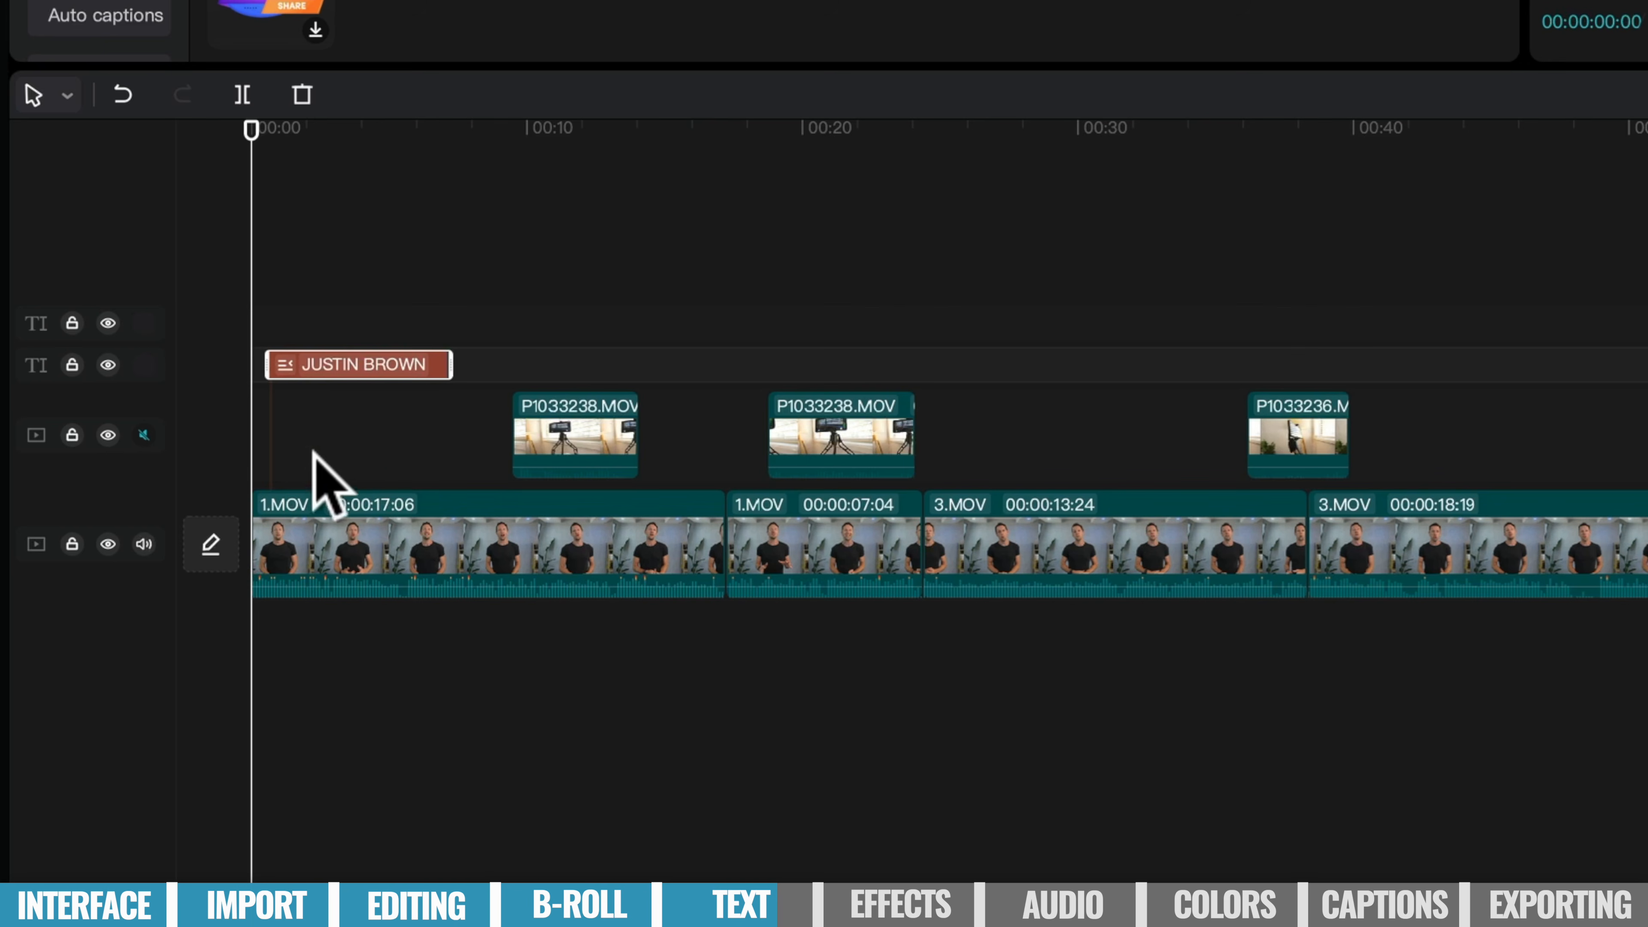
{"action": "left_click_drag", "start_coordinate": [346, 505], "coordinate": [1647, 499]}
{"action": "left_click_drag", "start_coordinate": [877, 496], "coordinate": [227, 522]}
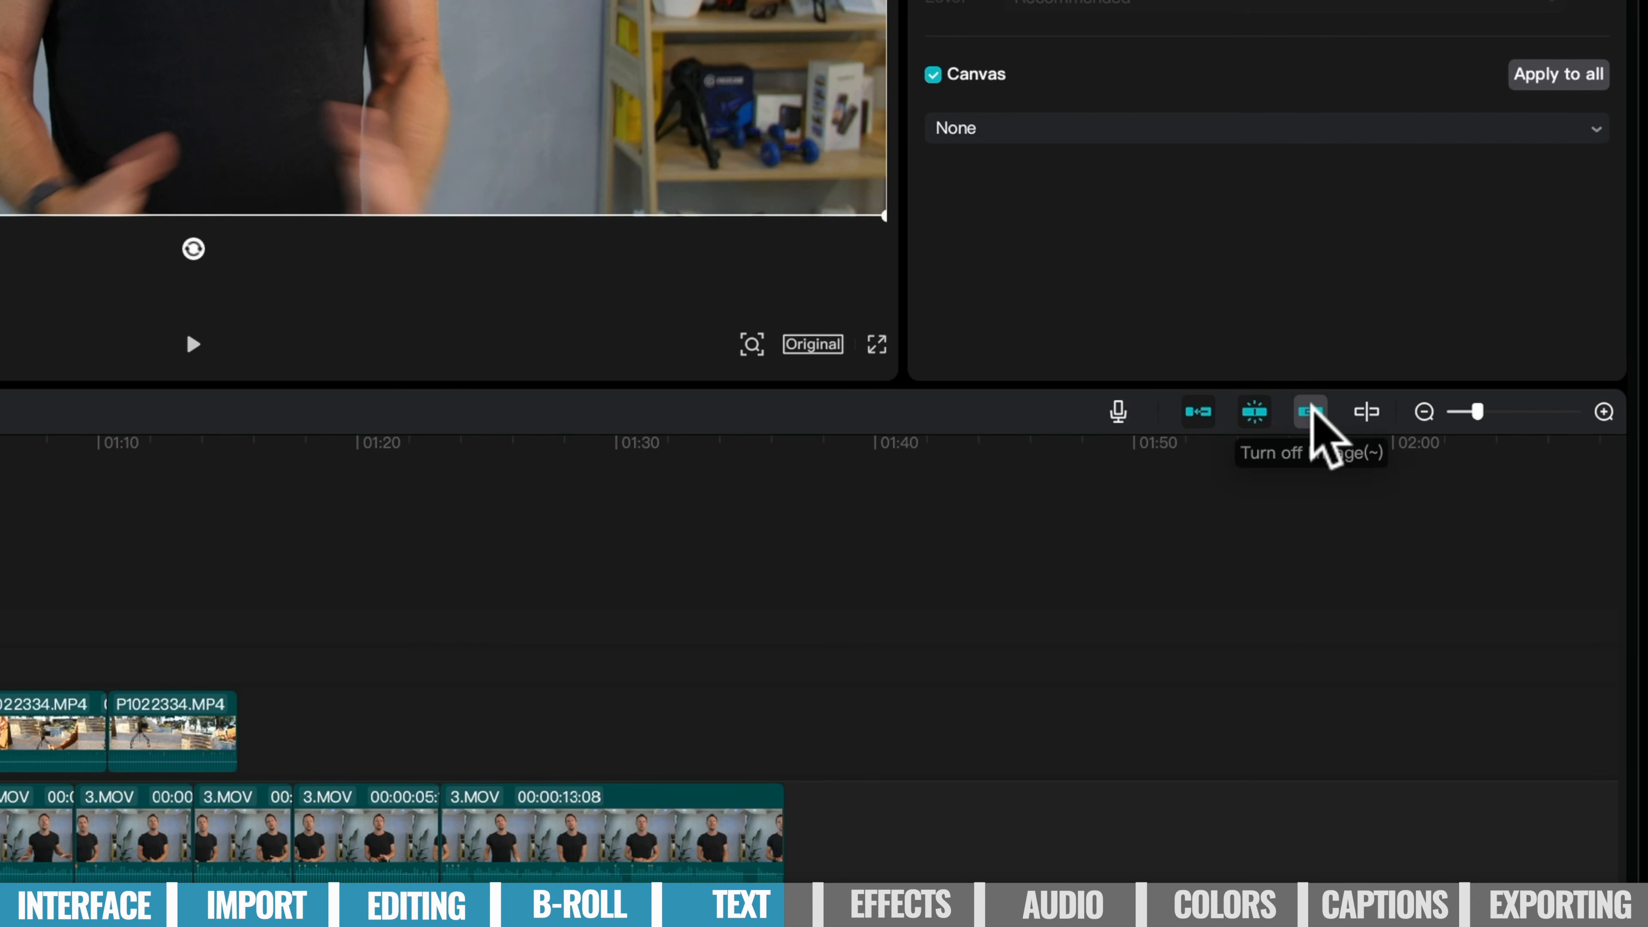
{"action": "left_click", "coordinate": [1498, 532]}
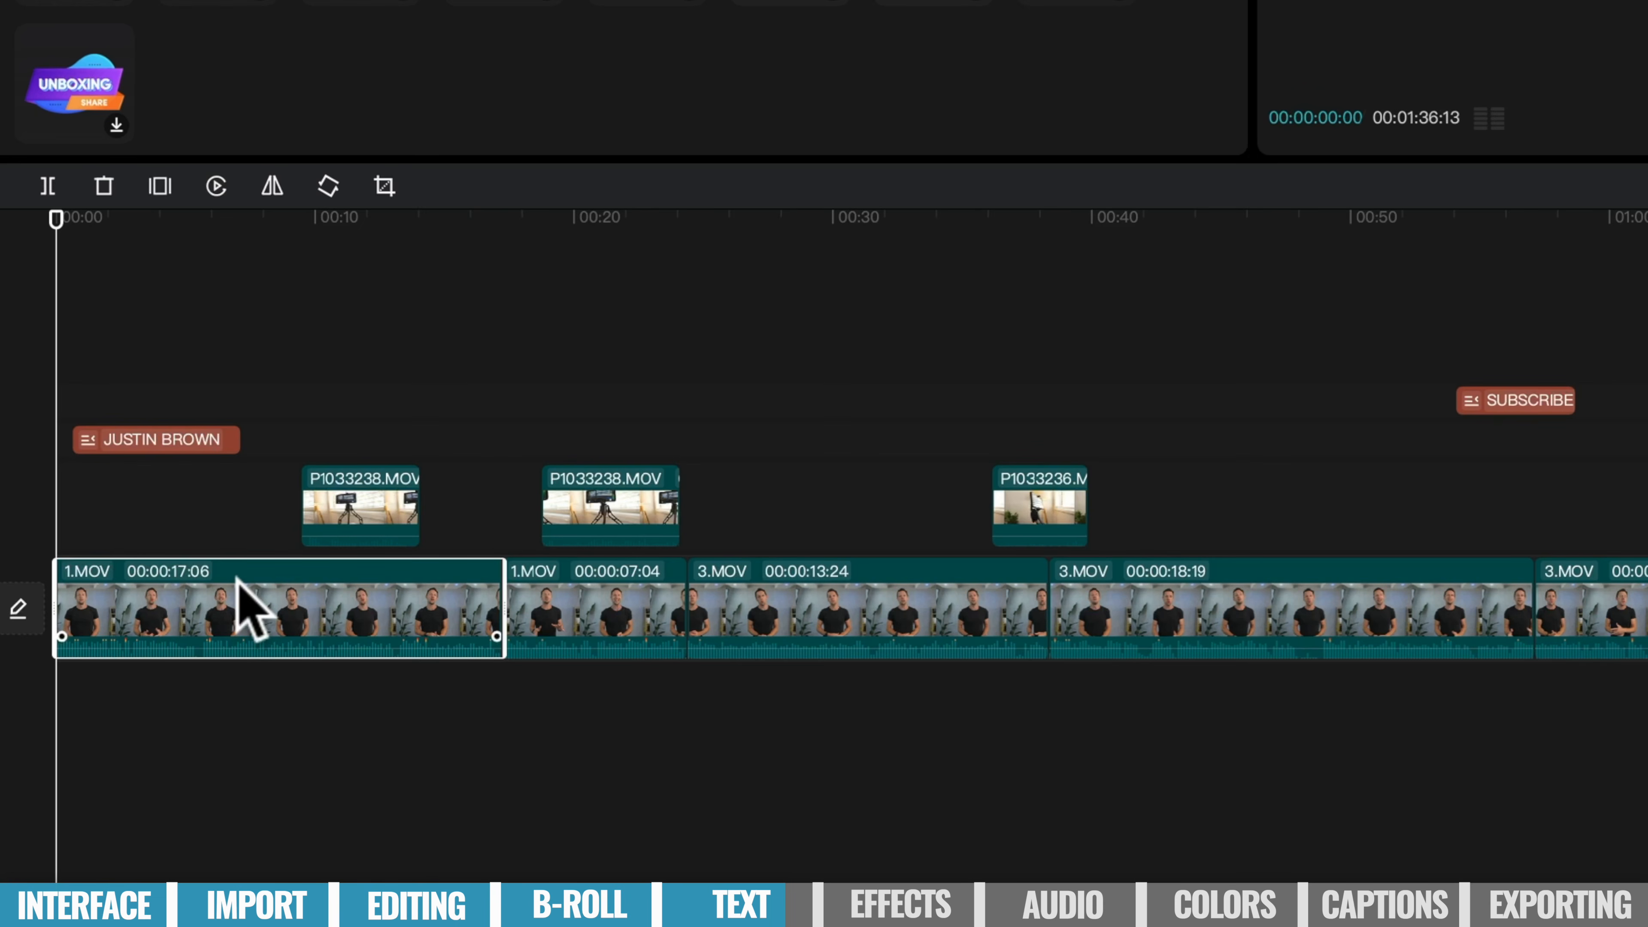
{"action": "left_click_drag", "start_coordinate": [239, 581], "coordinate": [246, 626]}
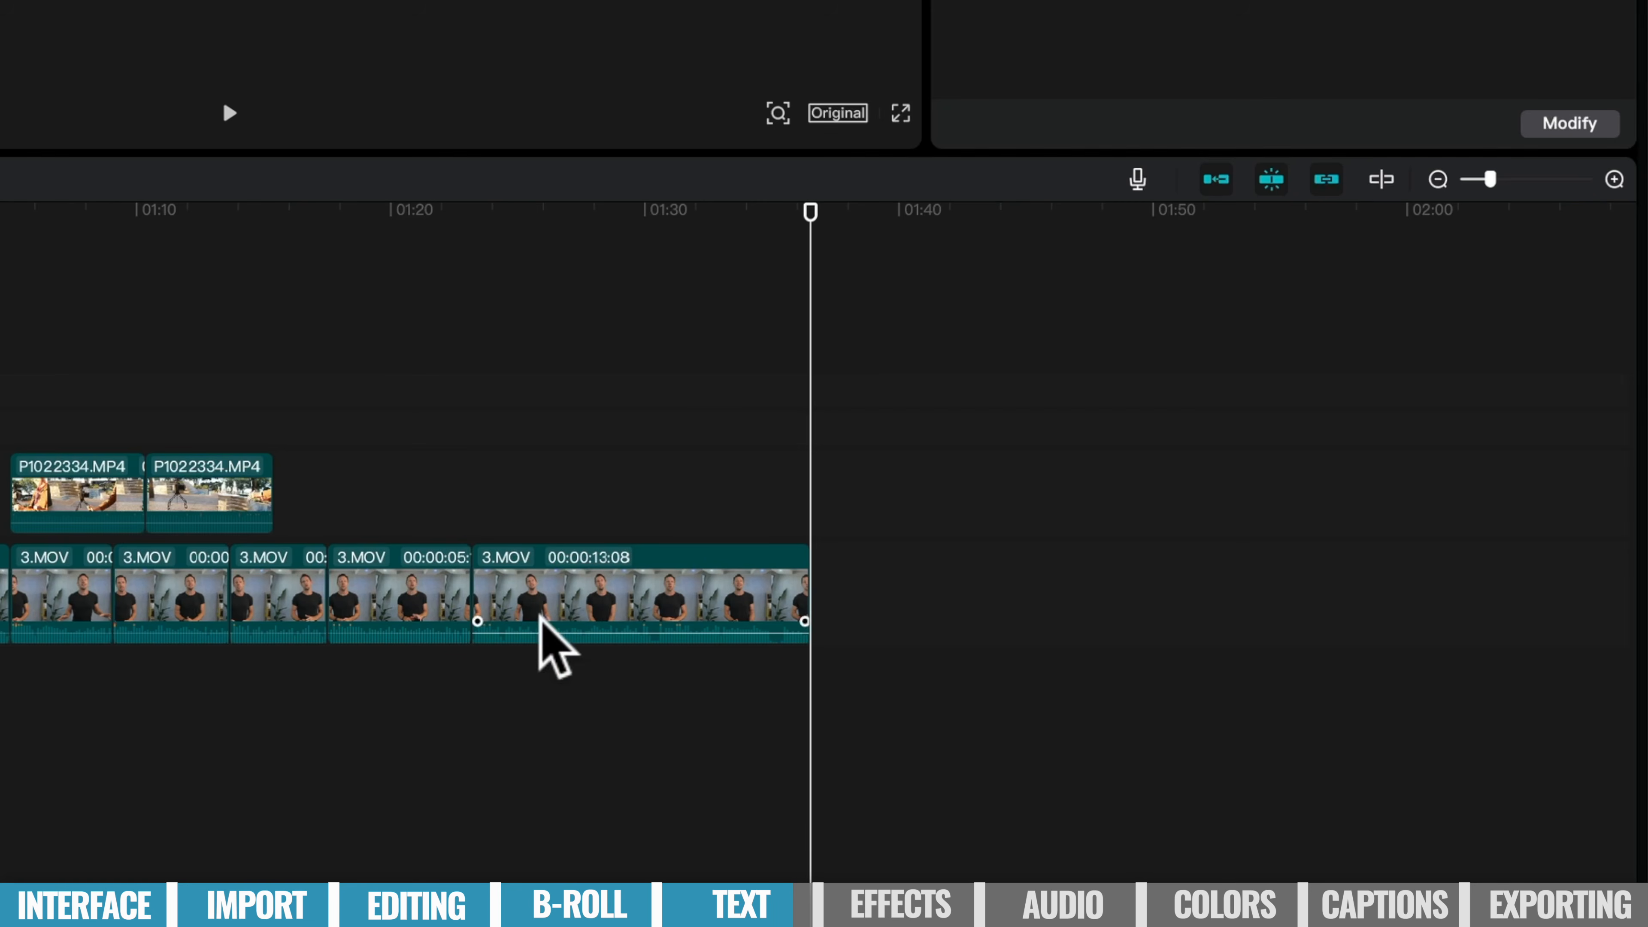
Try moving the last 3.MOV clip with the main track magnet on and off, and turn the magnet back on.
{"action": "left_click_drag", "start_coordinate": [557, 566], "coordinate": [681, 588]}
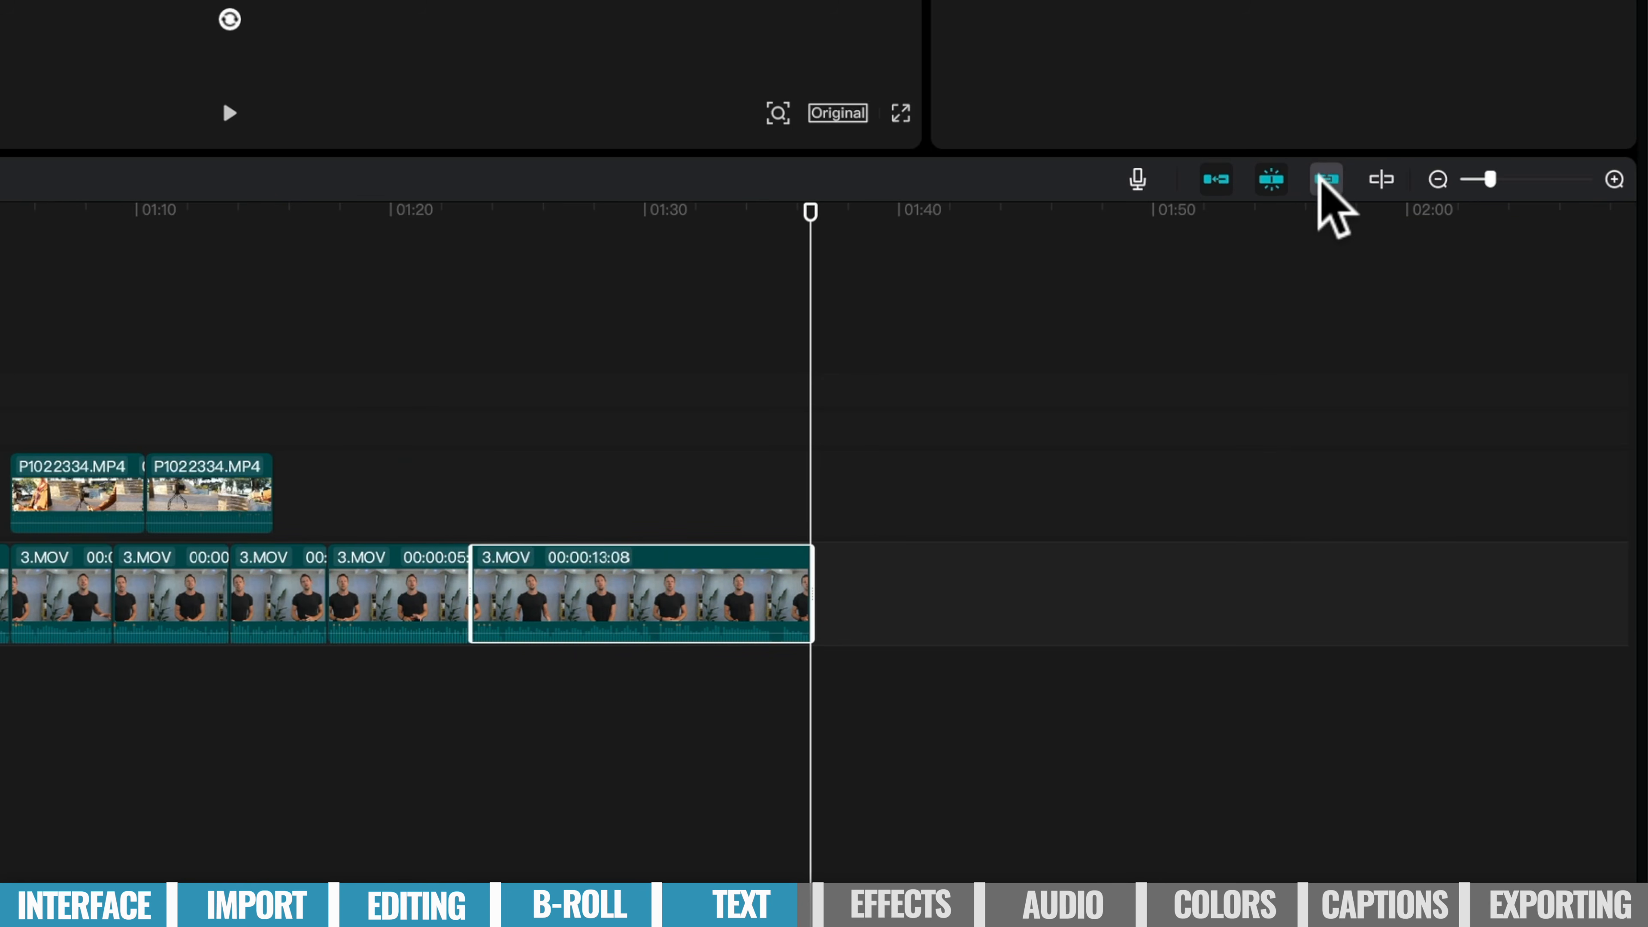
{"action": "left_click", "coordinate": [1270, 176]}
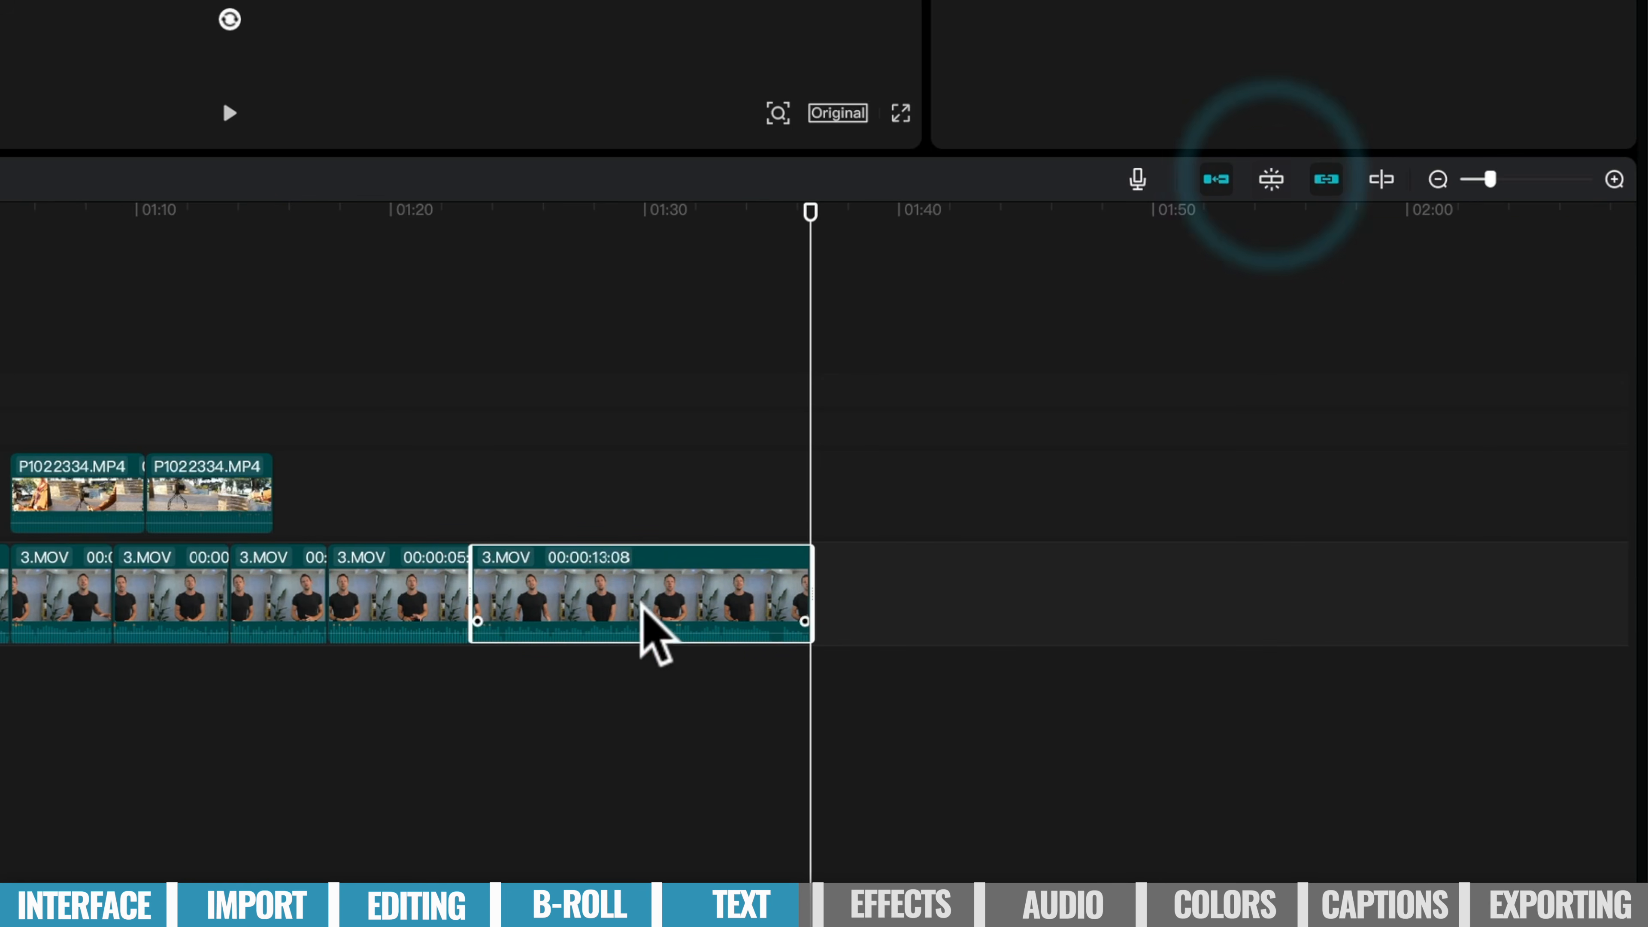
{"action": "left_click_drag", "start_coordinate": [629, 581], "coordinate": [675, 584]}
{"action": "left_click", "coordinate": [1273, 182]}
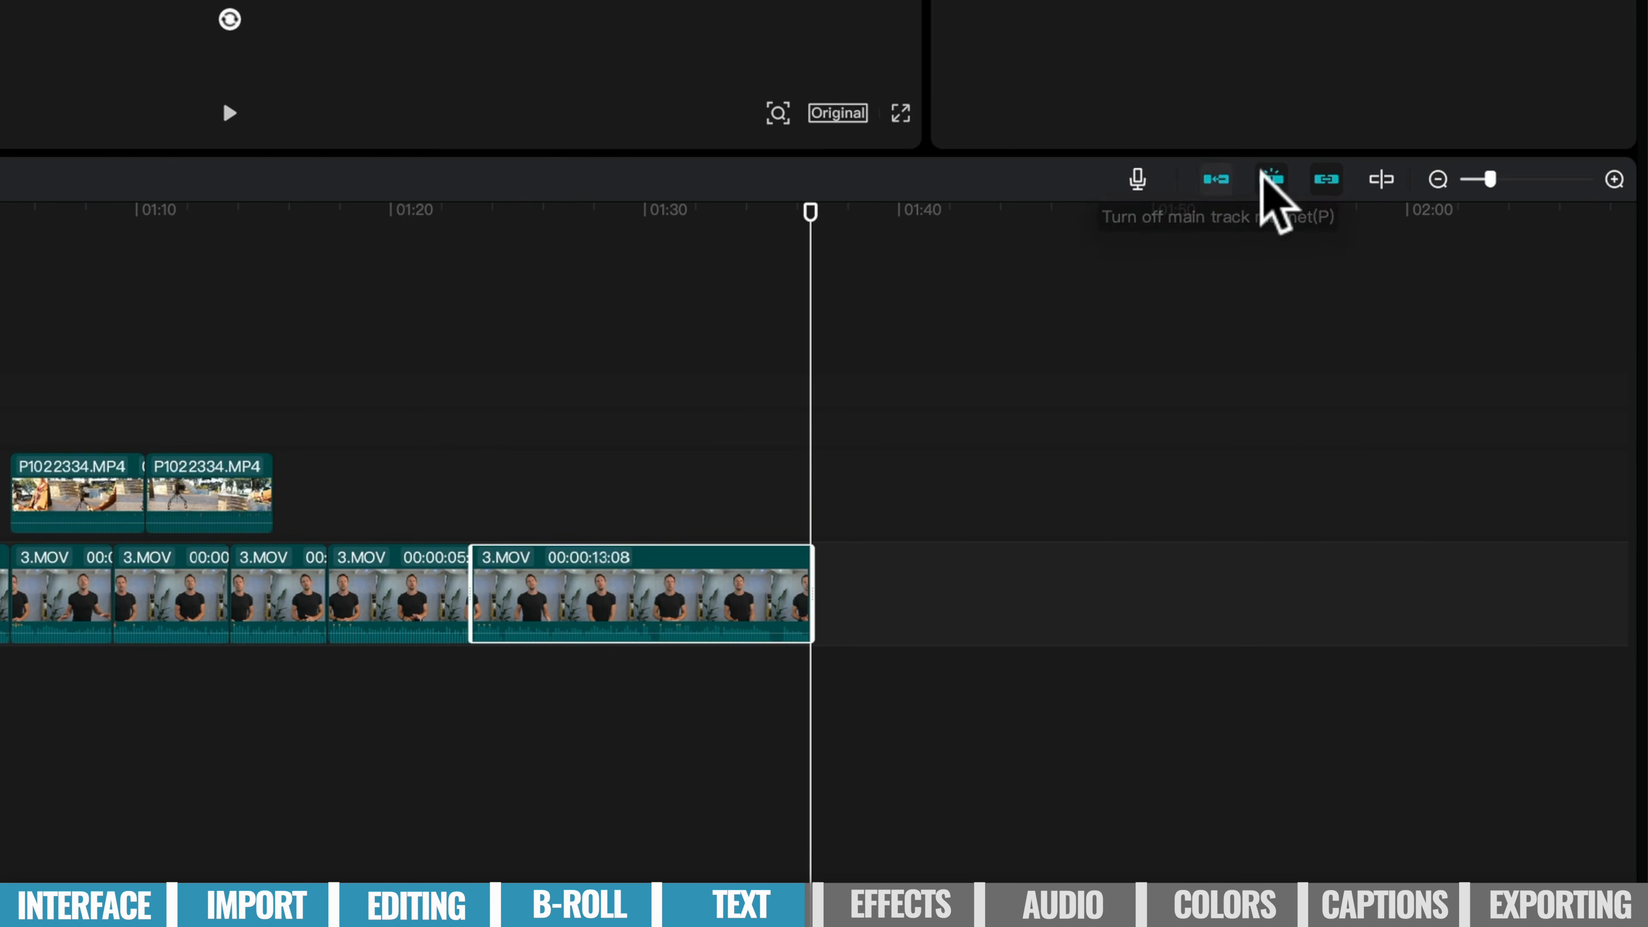
Try moving the last 3.MOV clip with timeline snapping on and off, and turn snapping back on.
{"action": "left_click", "coordinate": [1210, 172]}
{"action": "left_click_drag", "start_coordinate": [673, 582], "coordinate": [1269, 588]}
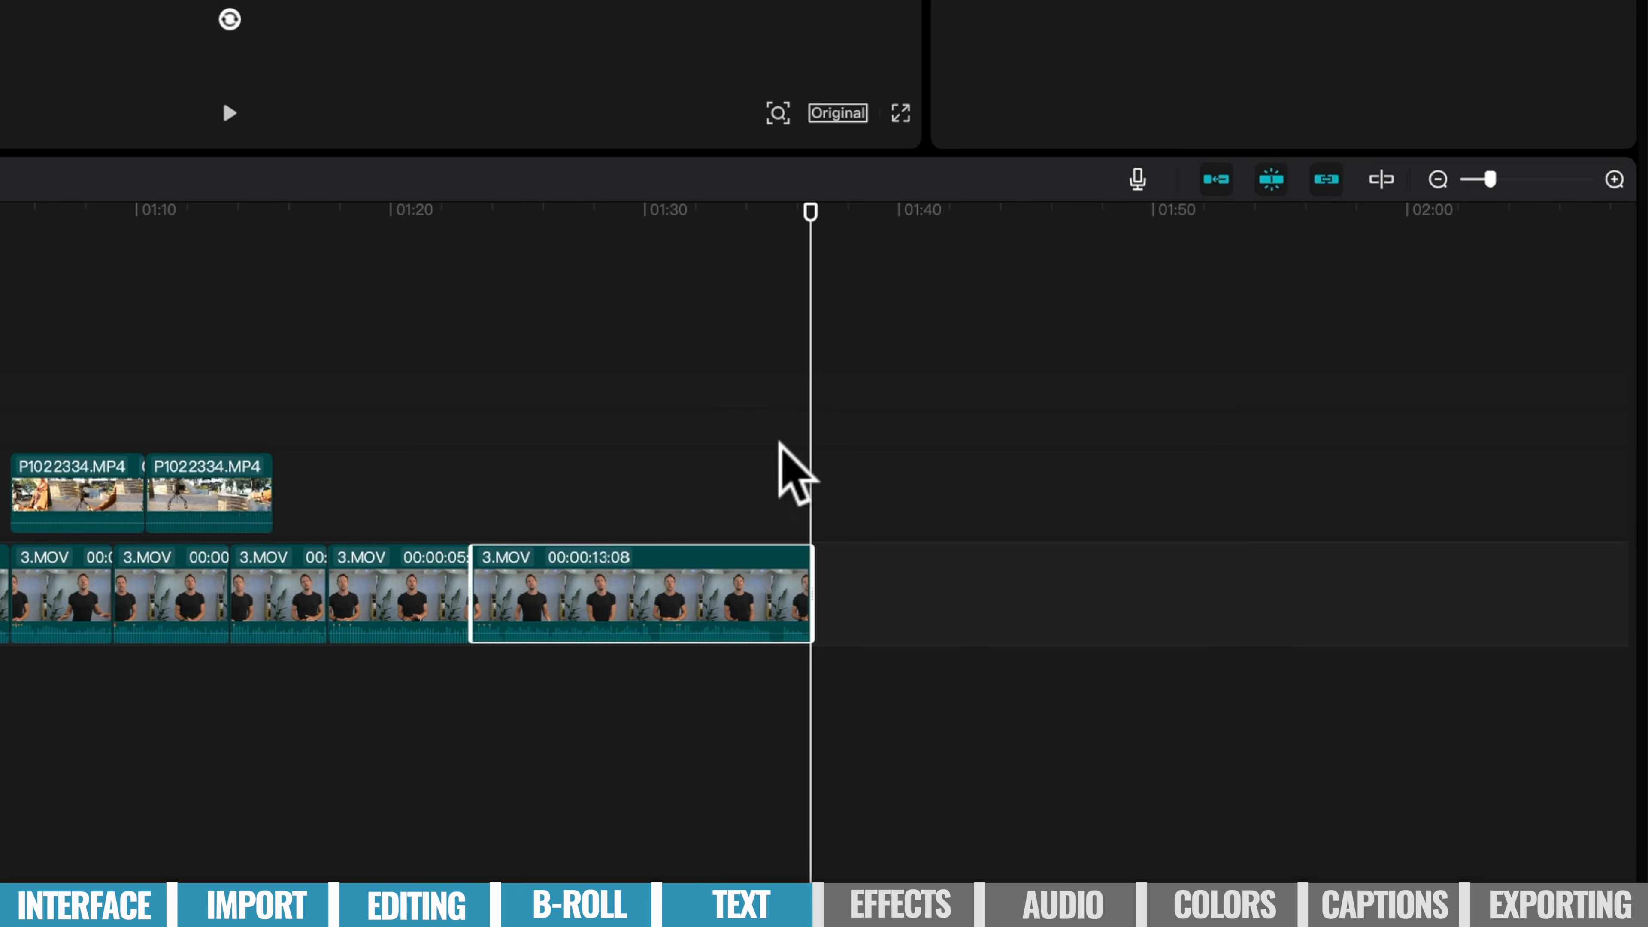
{"action": "left_click", "coordinate": [1220, 181]}
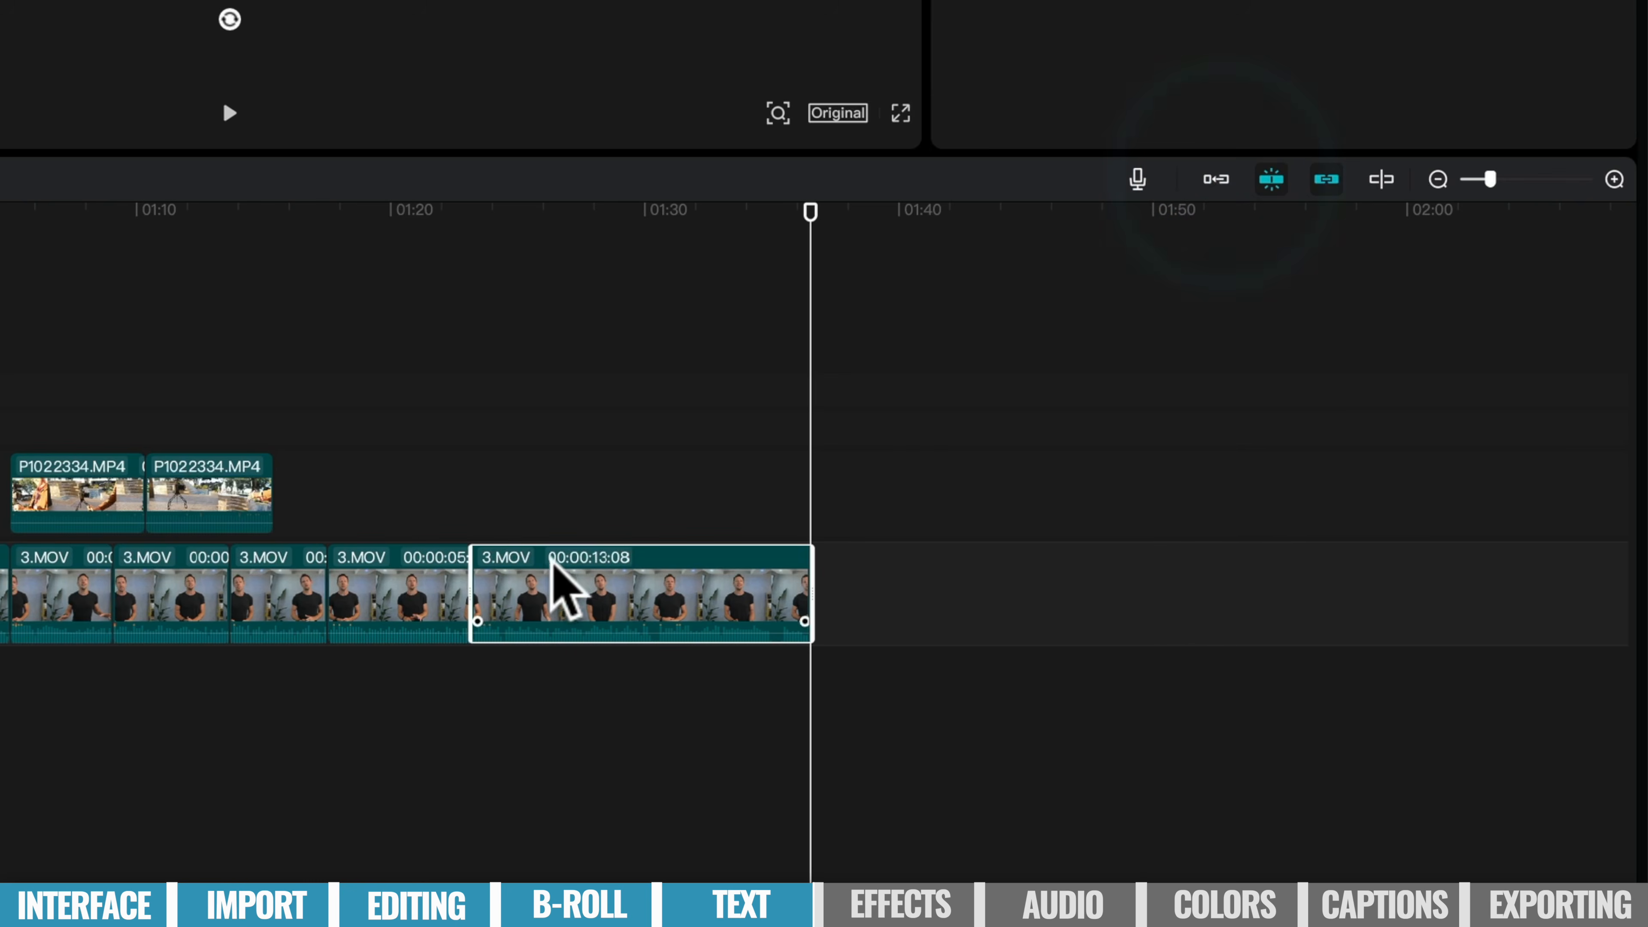
{"action": "left_click_drag", "start_coordinate": [574, 566], "coordinate": [844, 584]}
{"action": "left_click", "coordinate": [1216, 179]}
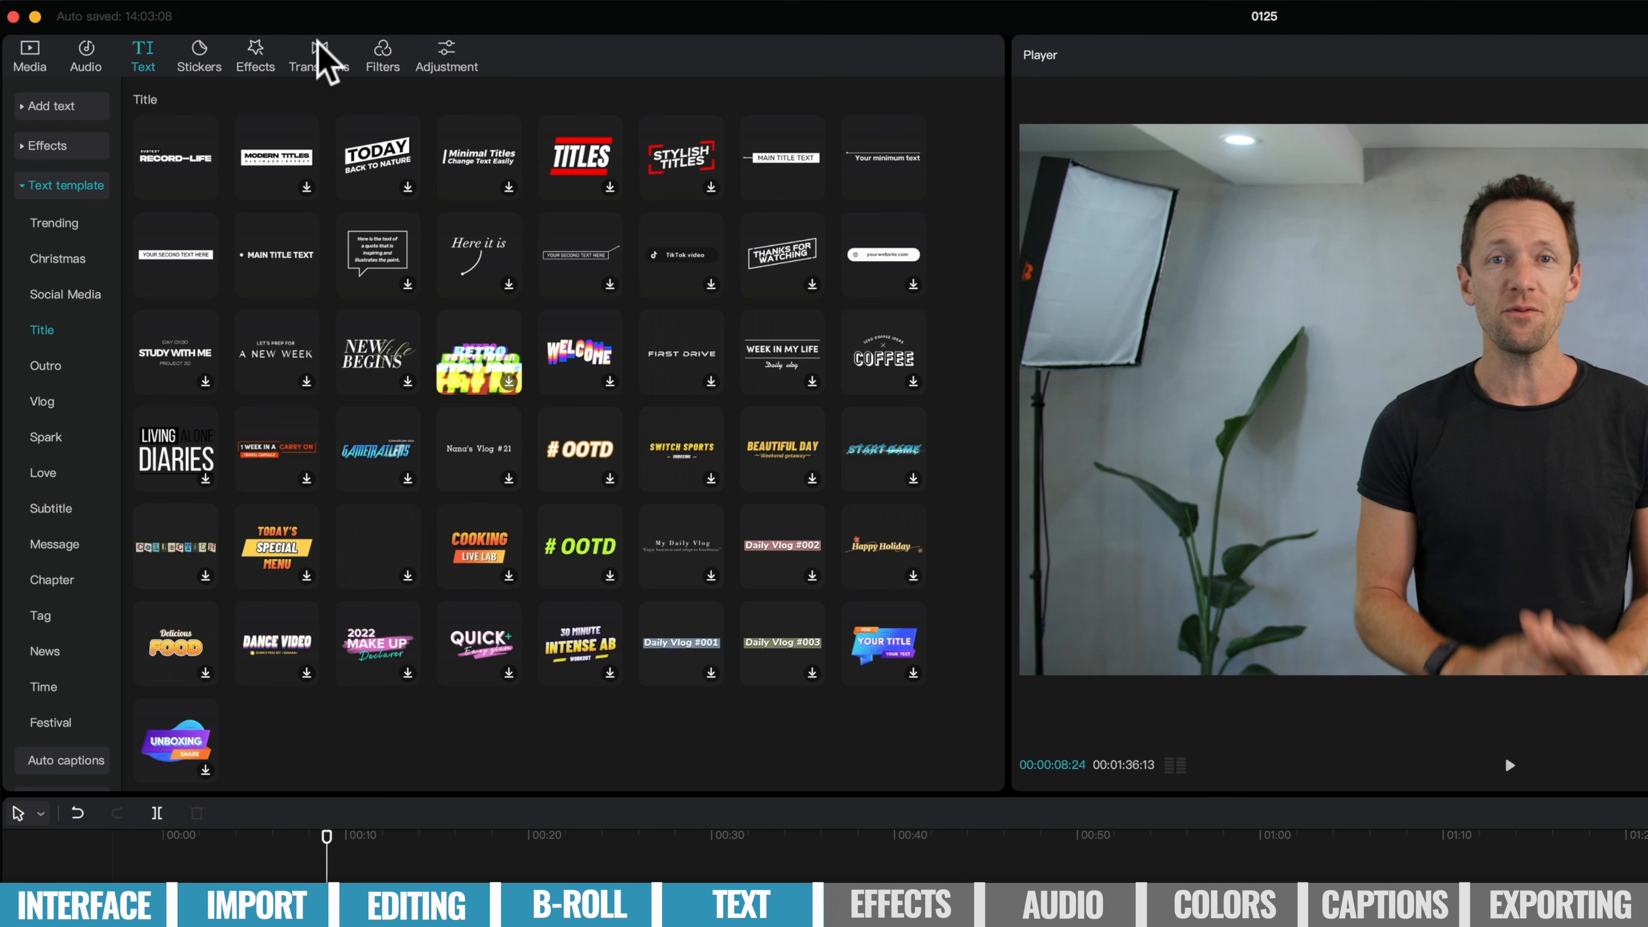
Browse the transitions library, add Flashes at the cut between the 18:19 and 07:23 3.MOV clips, and play it back.
{"action": "left_click", "coordinate": [321, 58]}
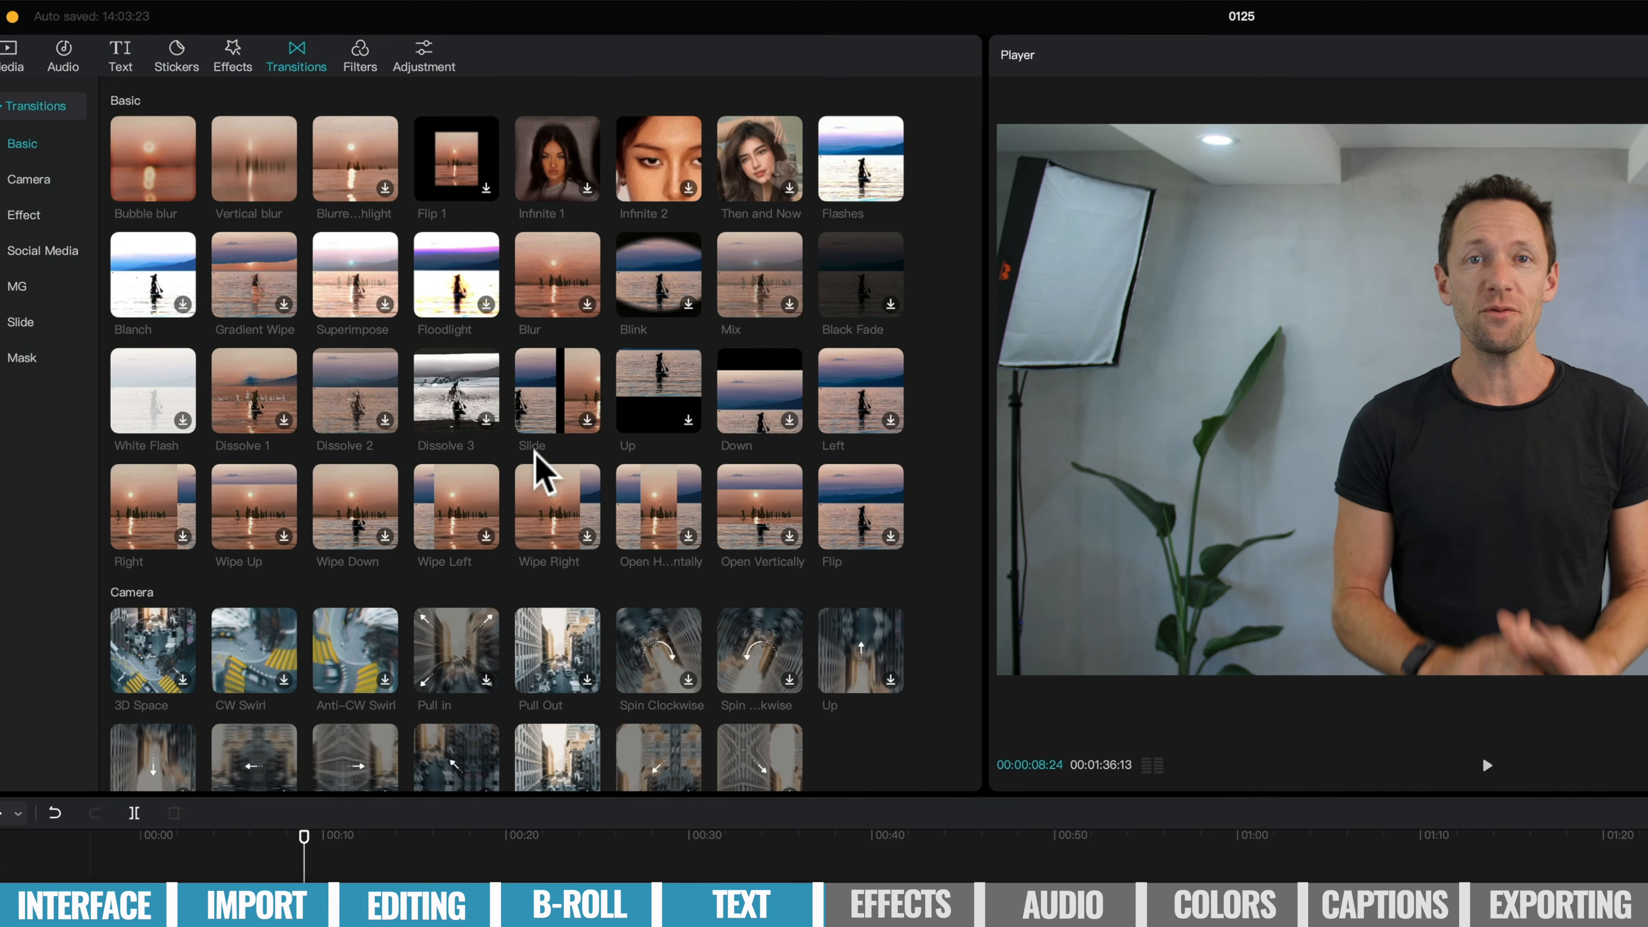
{"action": "scroll", "coordinate": [566, 467], "scroll_direction": "down", "scroll_amount": 5}
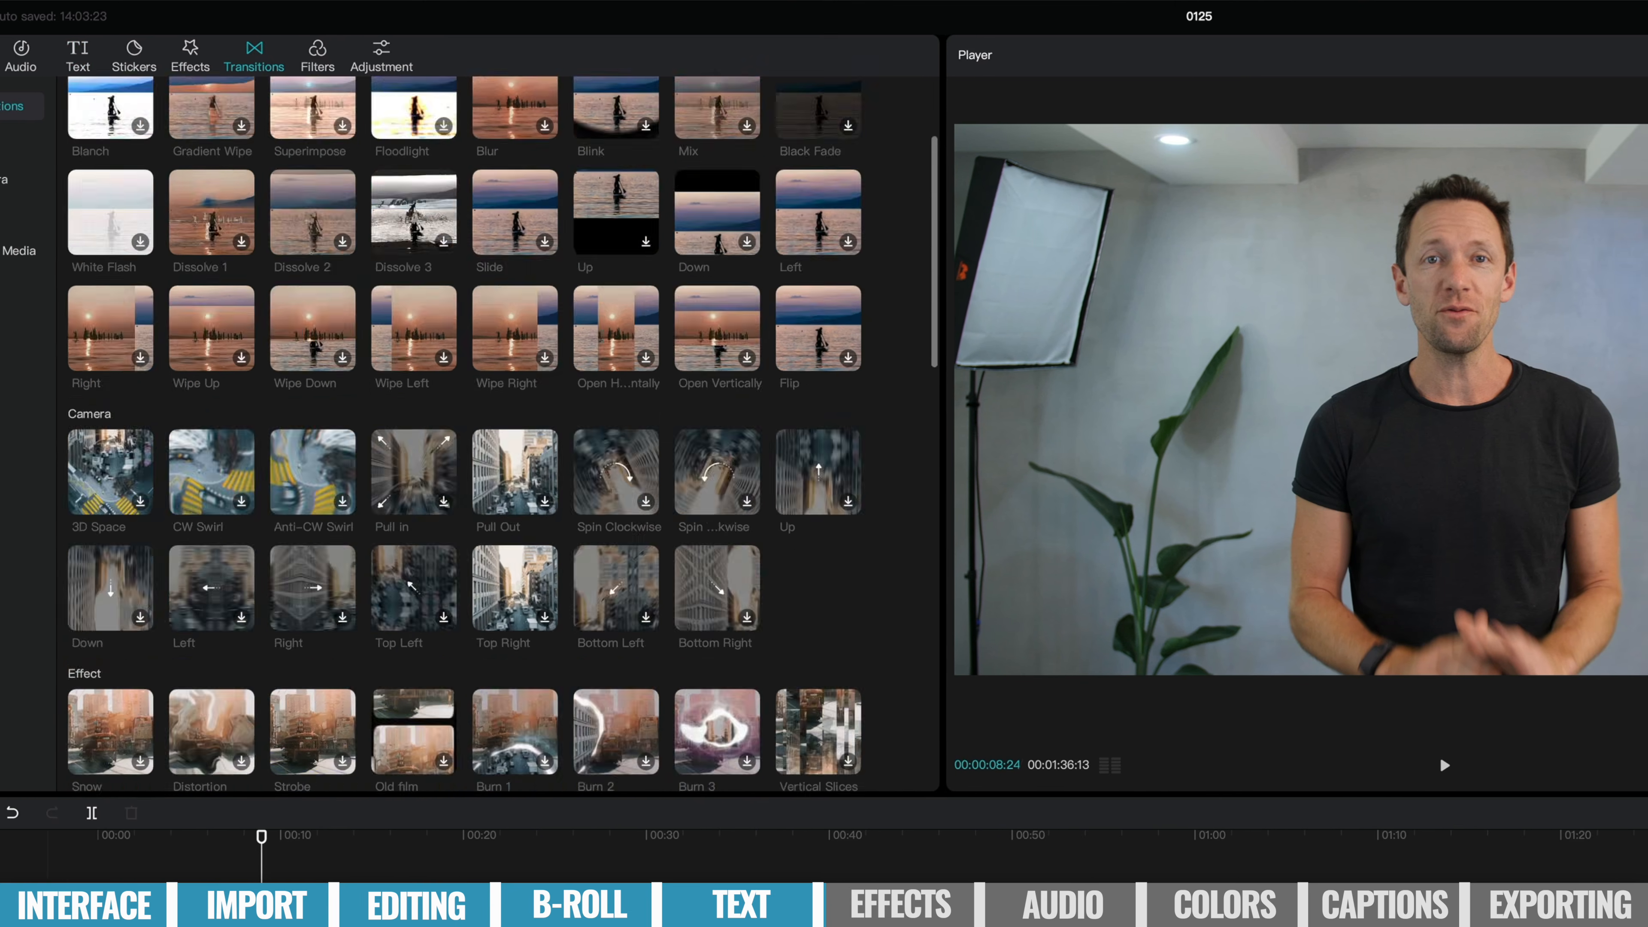
{"action": "scroll", "coordinate": [499, 467], "scroll_direction": "down", "scroll_amount": 10}
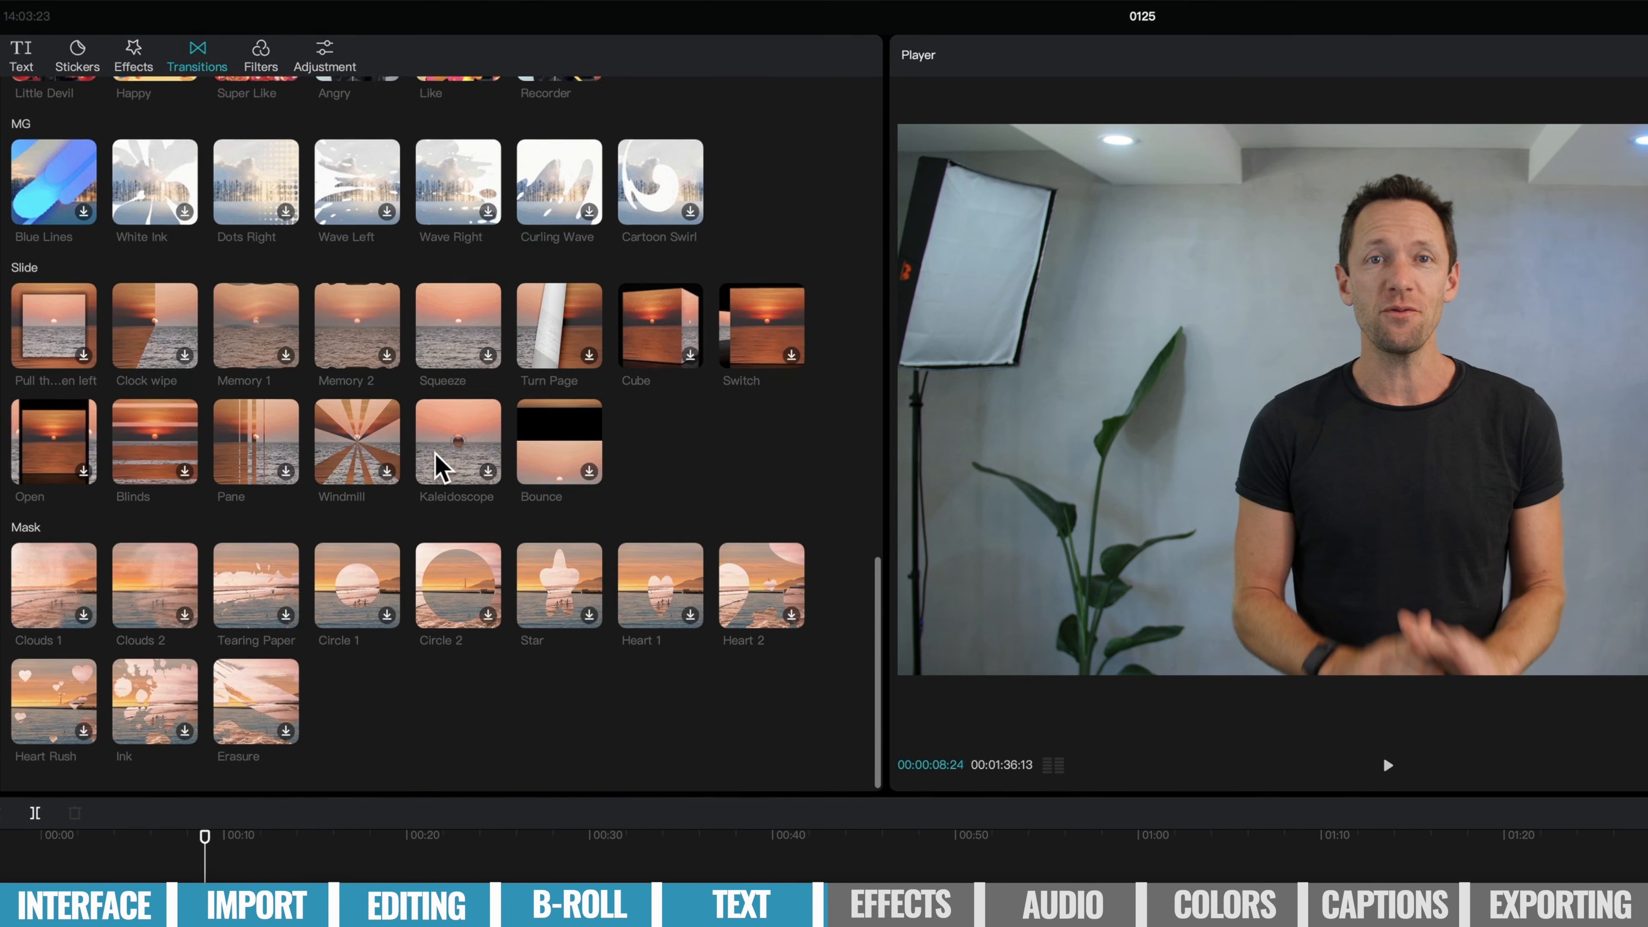
{"action": "left_click", "coordinate": [454, 433]}
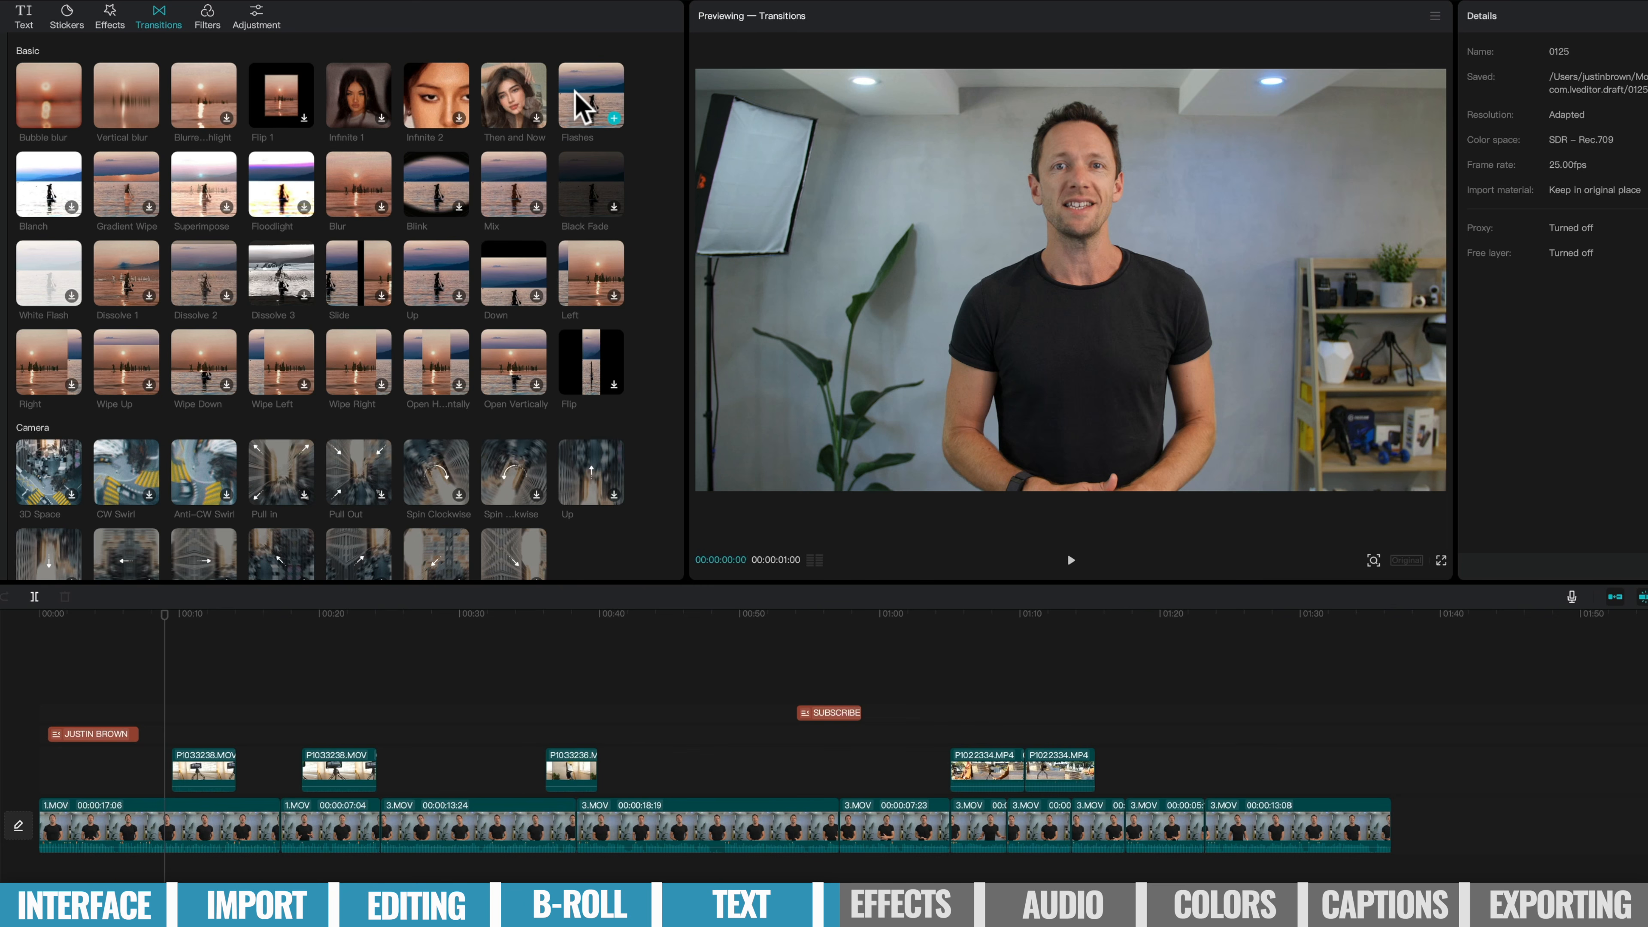
{"action": "left_click_drag", "start_coordinate": [575, 103], "coordinate": [839, 823]}
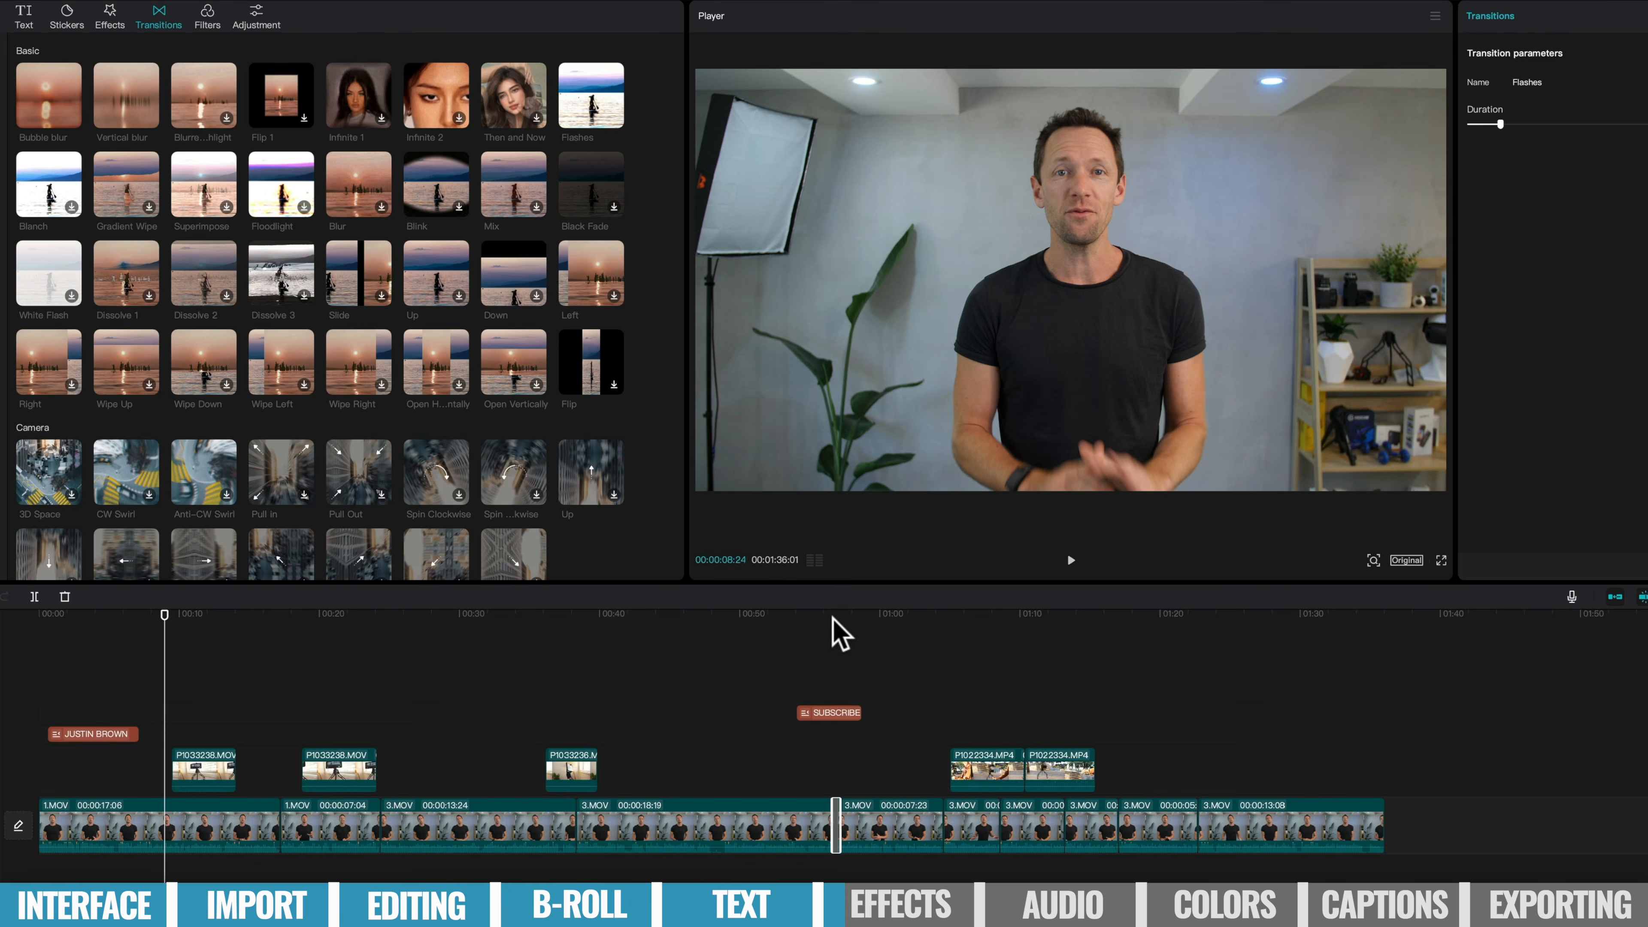
{"action": "left_click", "coordinate": [796, 259]}
{"action": "key", "text": "space"}
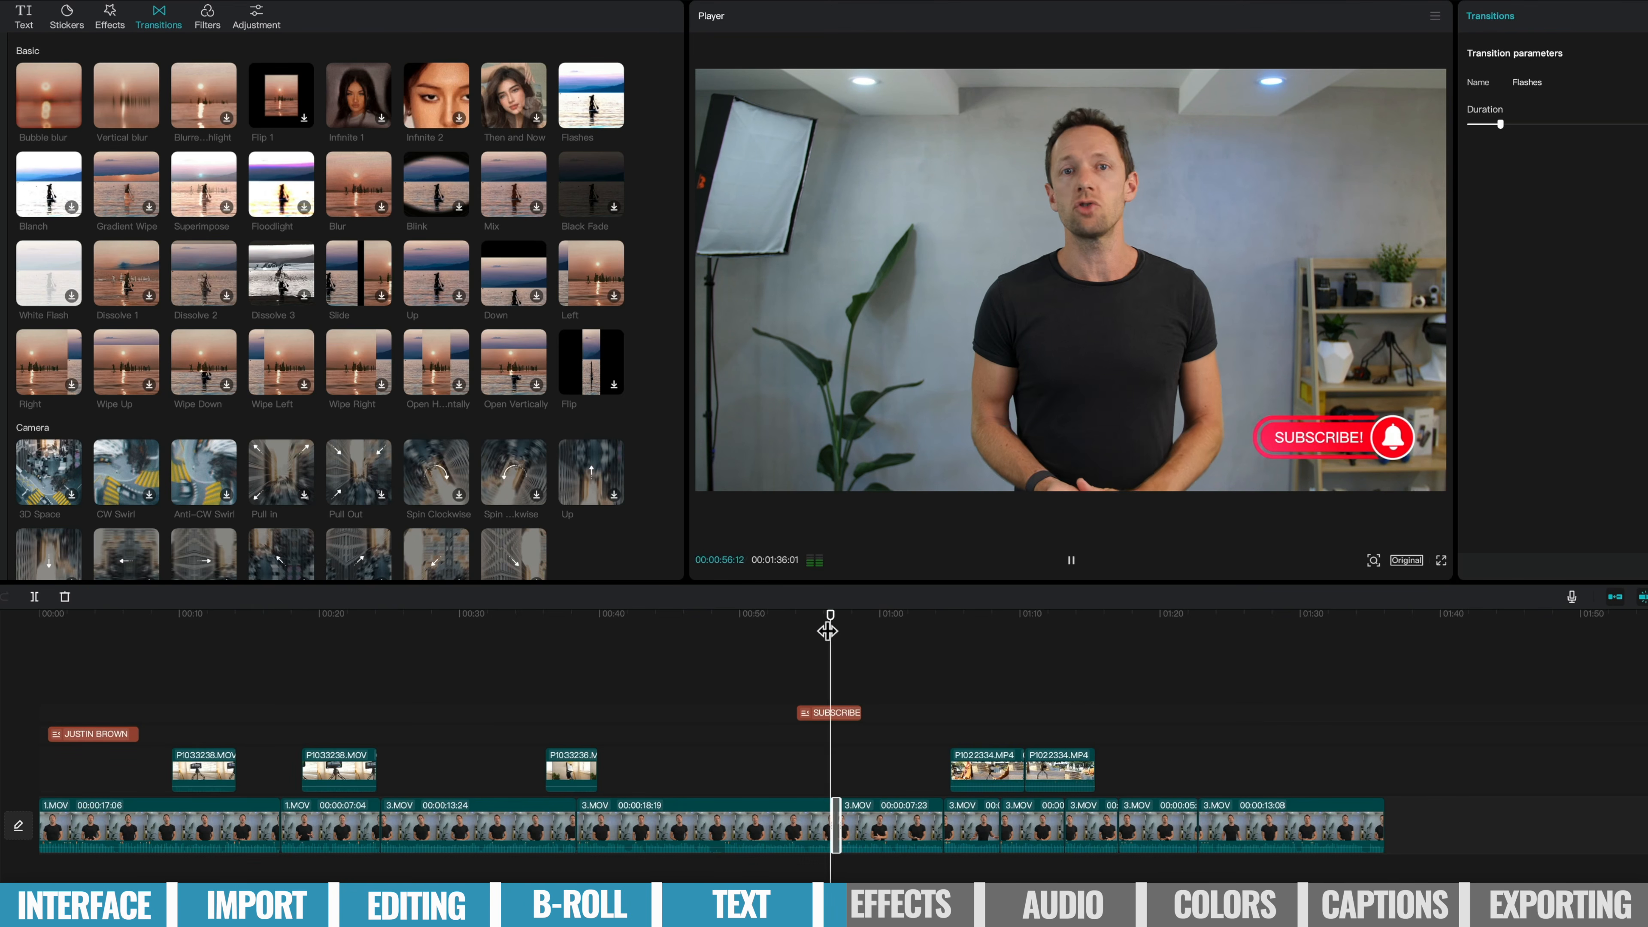
{"action": "left_click", "coordinate": [824, 632]}
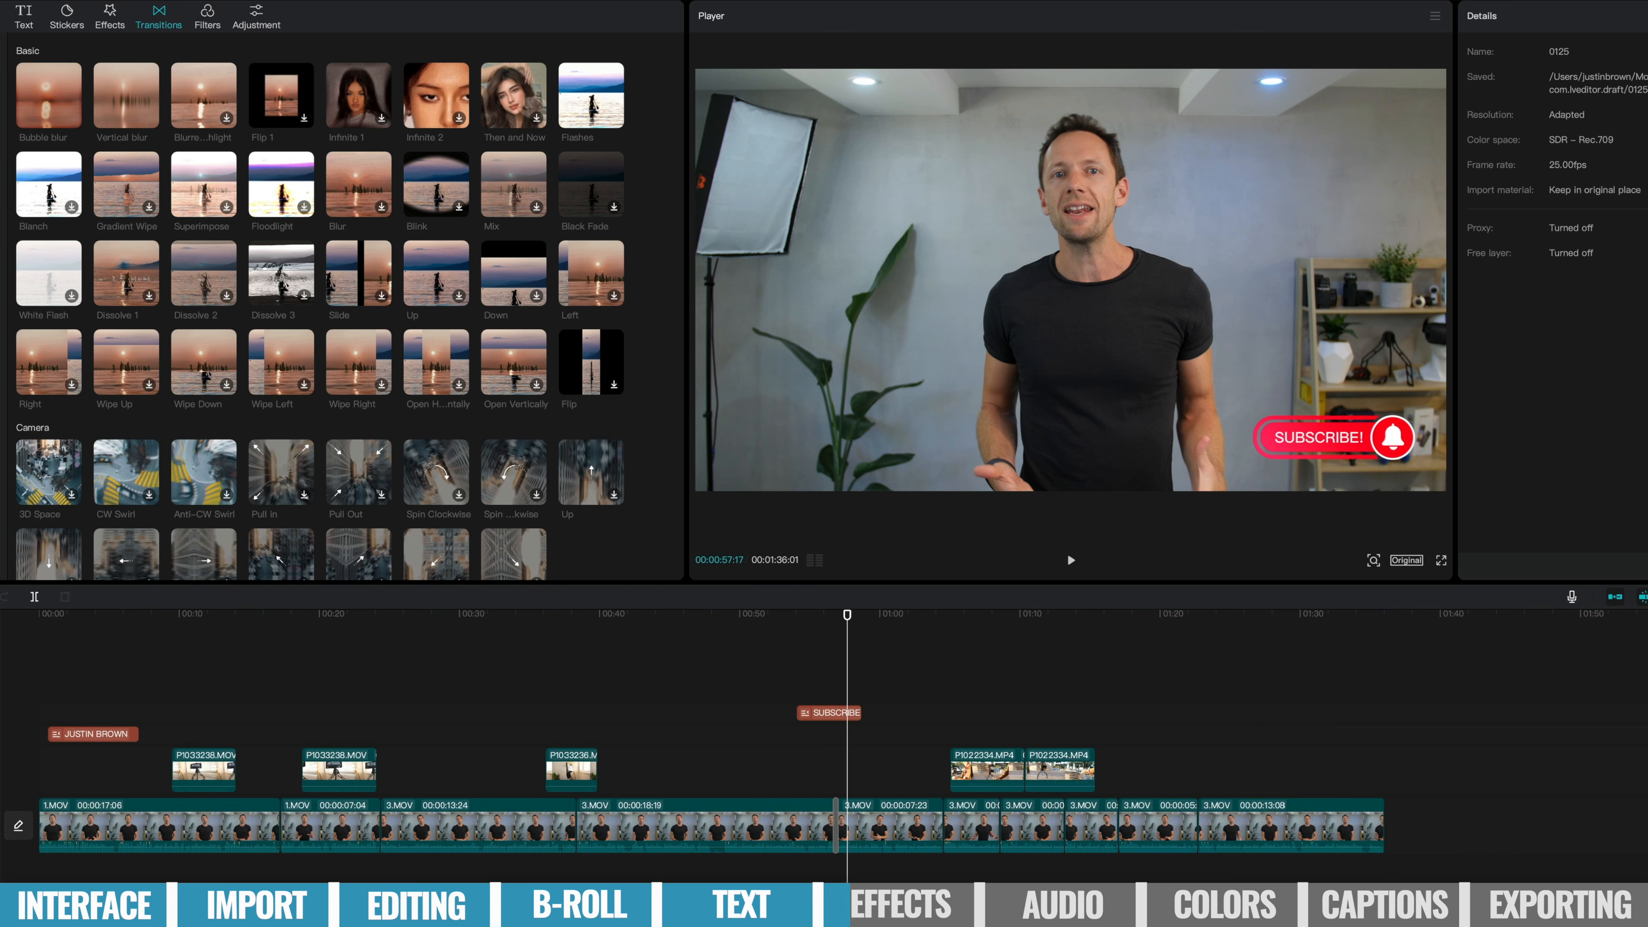
Select the main-track clips on either side of the Flashes transition in turn to examine how it overlaps them.
{"action": "left_click", "coordinate": [814, 837]}
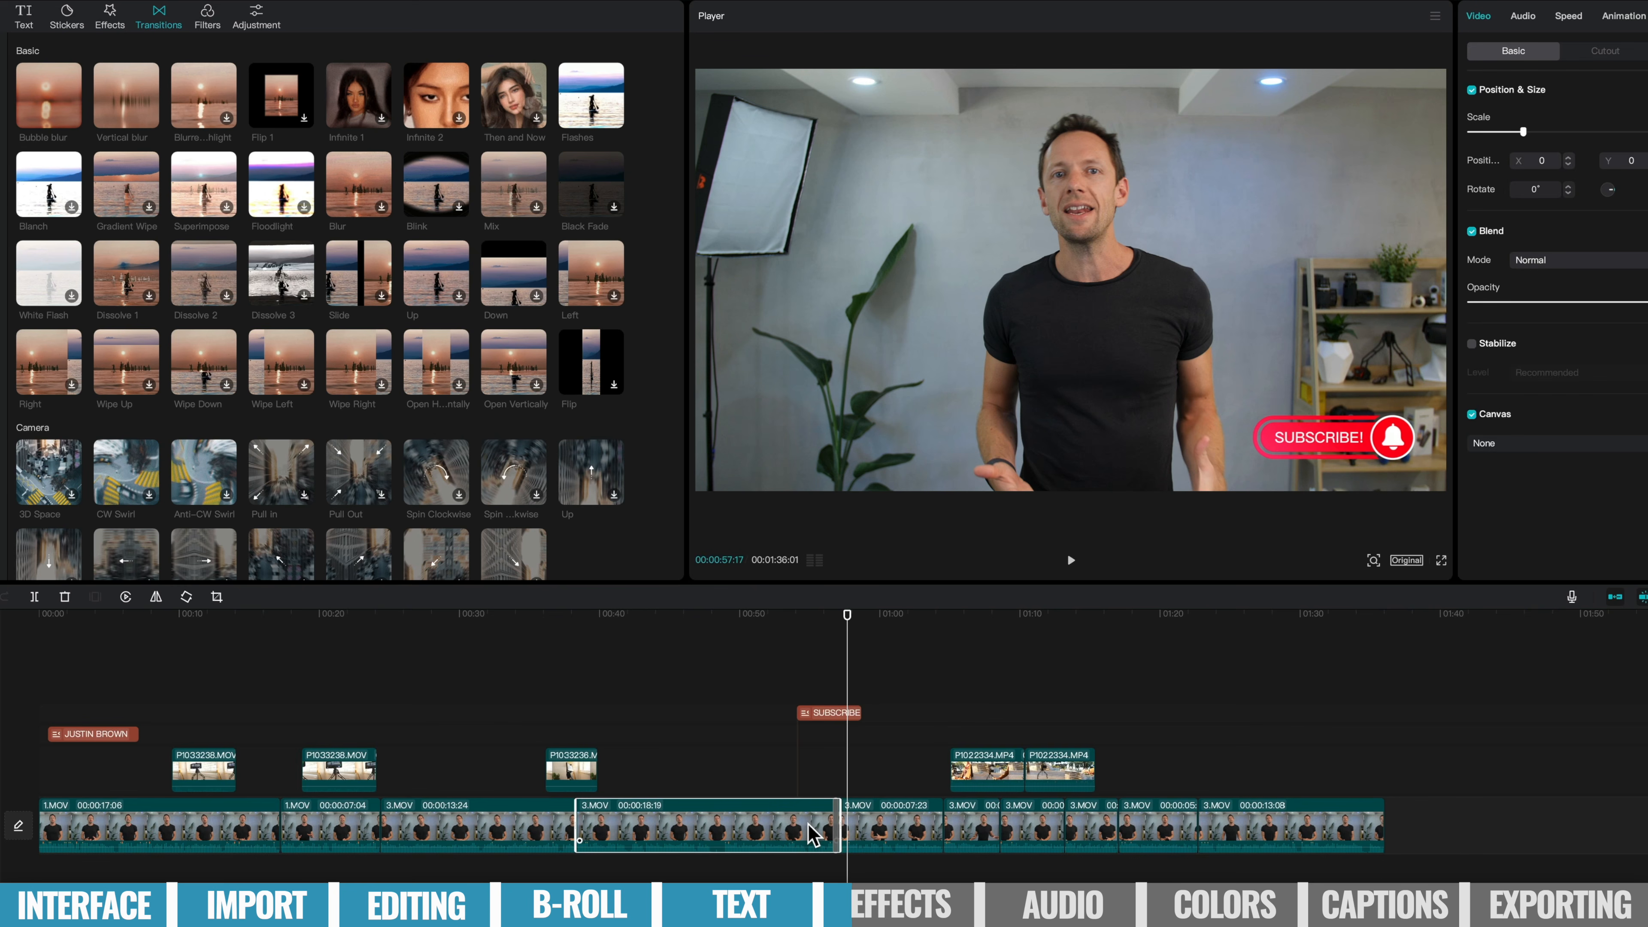
{"action": "left_click", "coordinate": [895, 812]}
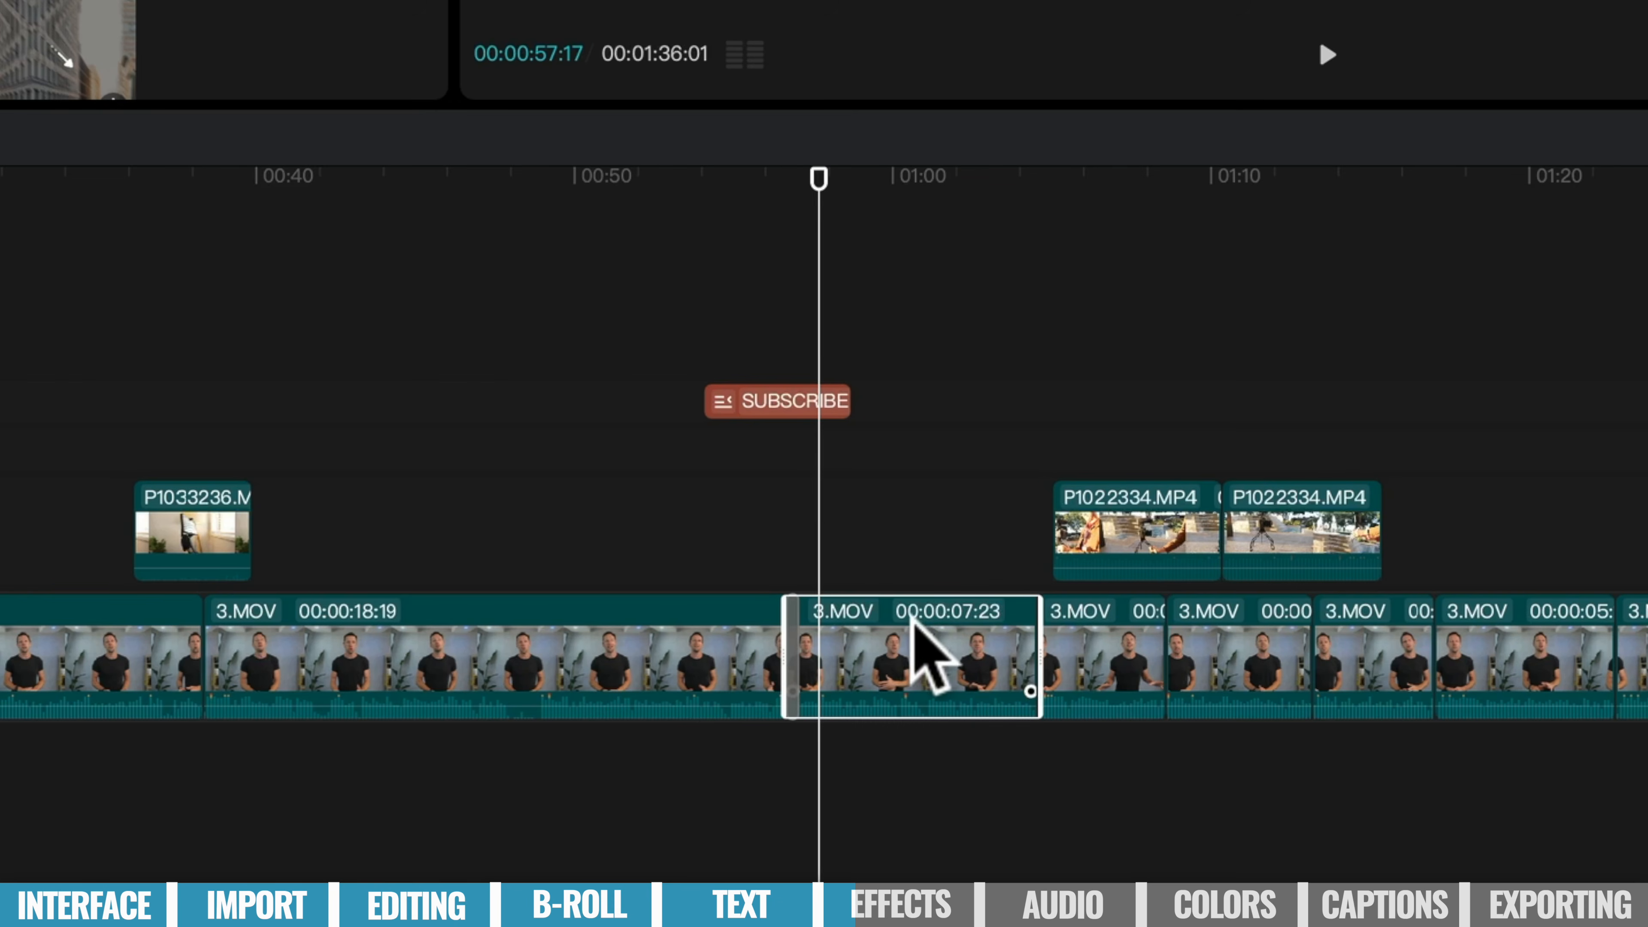
{"action": "left_click", "coordinate": [717, 659]}
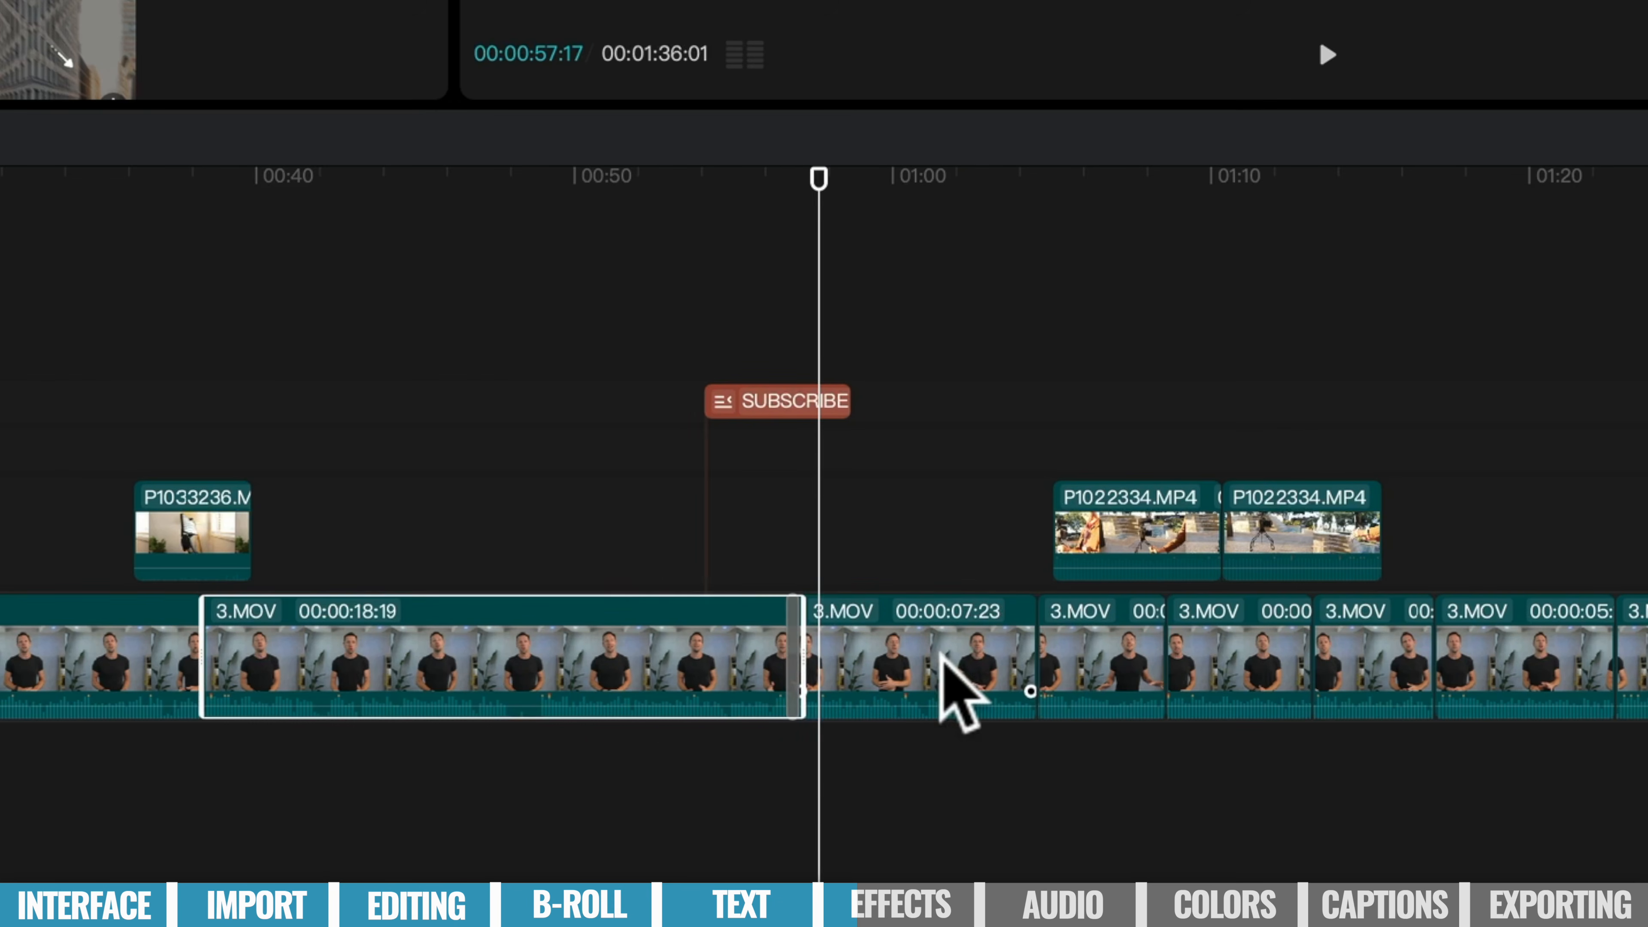
{"action": "left_click", "coordinate": [940, 655]}
{"action": "left_click", "coordinate": [717, 687]}
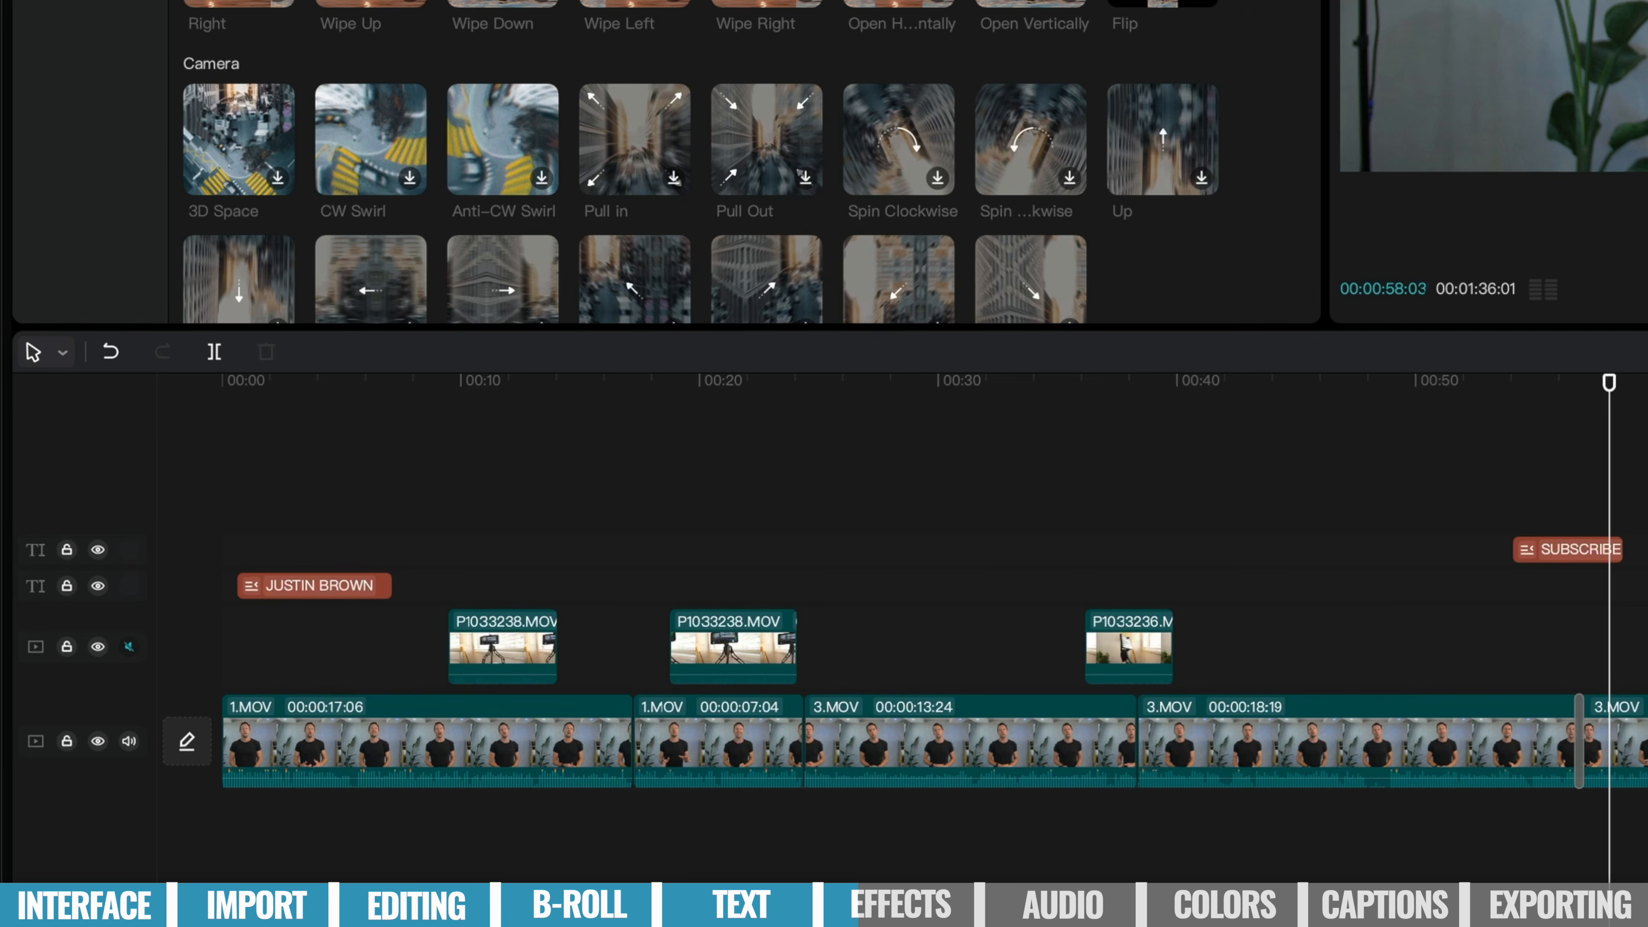
Remove the Flashes transition by undoing it and scale the 07:23 3.MOV clip up to 110%.
{"action": "left_click", "coordinate": [114, 354]}
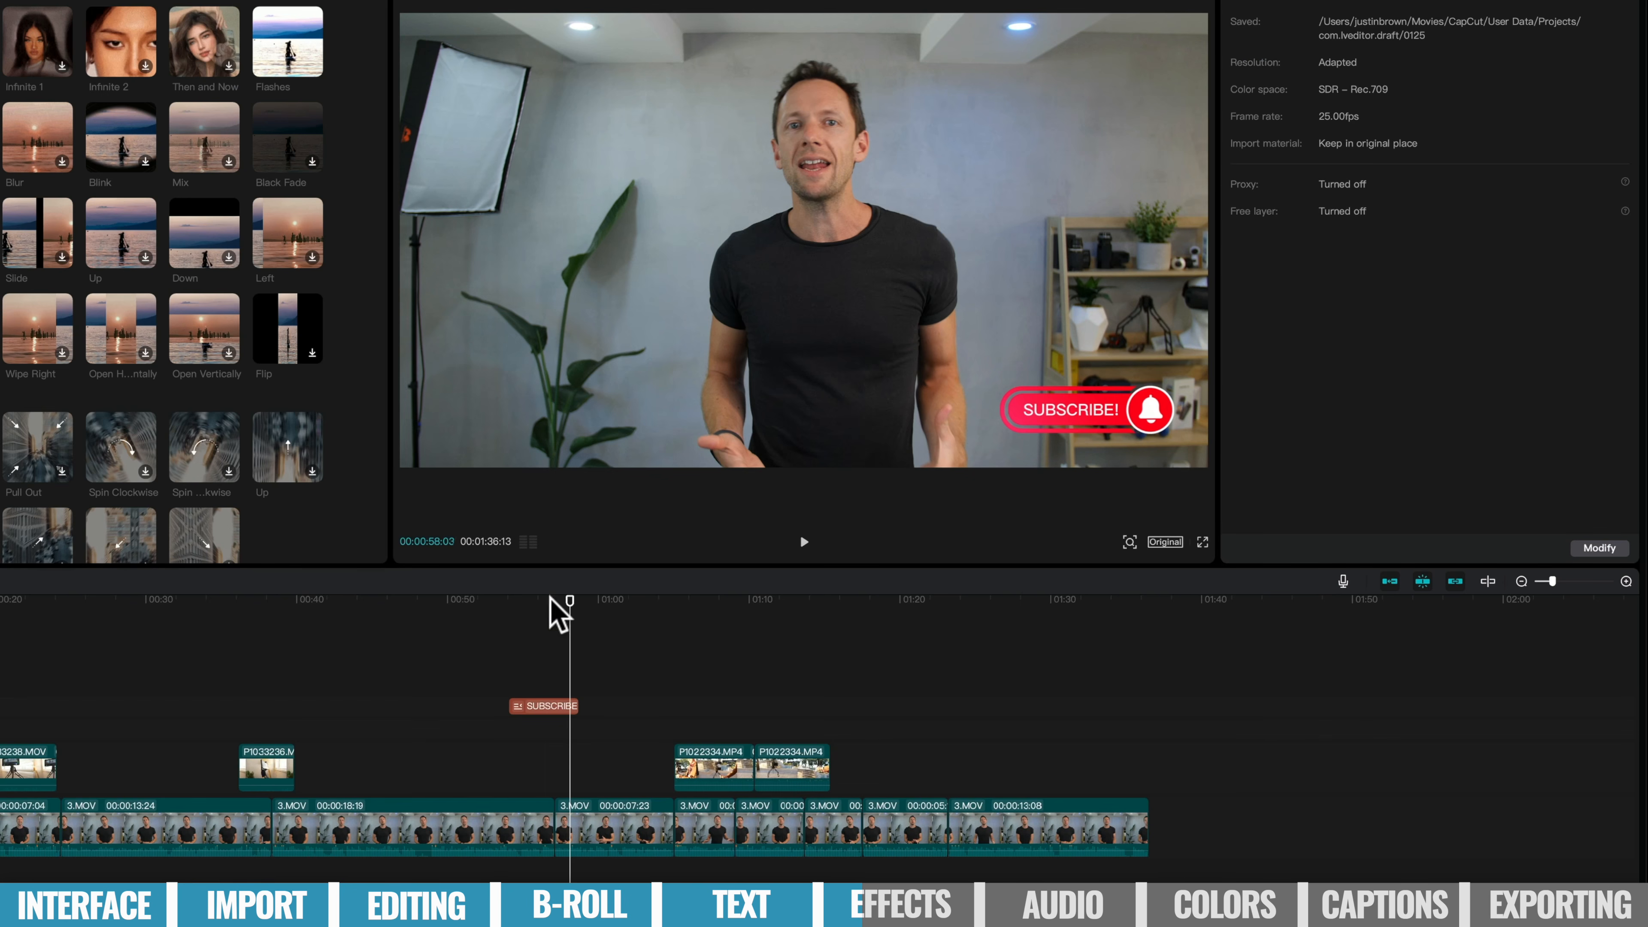
{"action": "left_click", "coordinate": [1571, 415]}
{"action": "left_click_drag", "start_coordinate": [543, 622], "coordinate": [580, 625]}
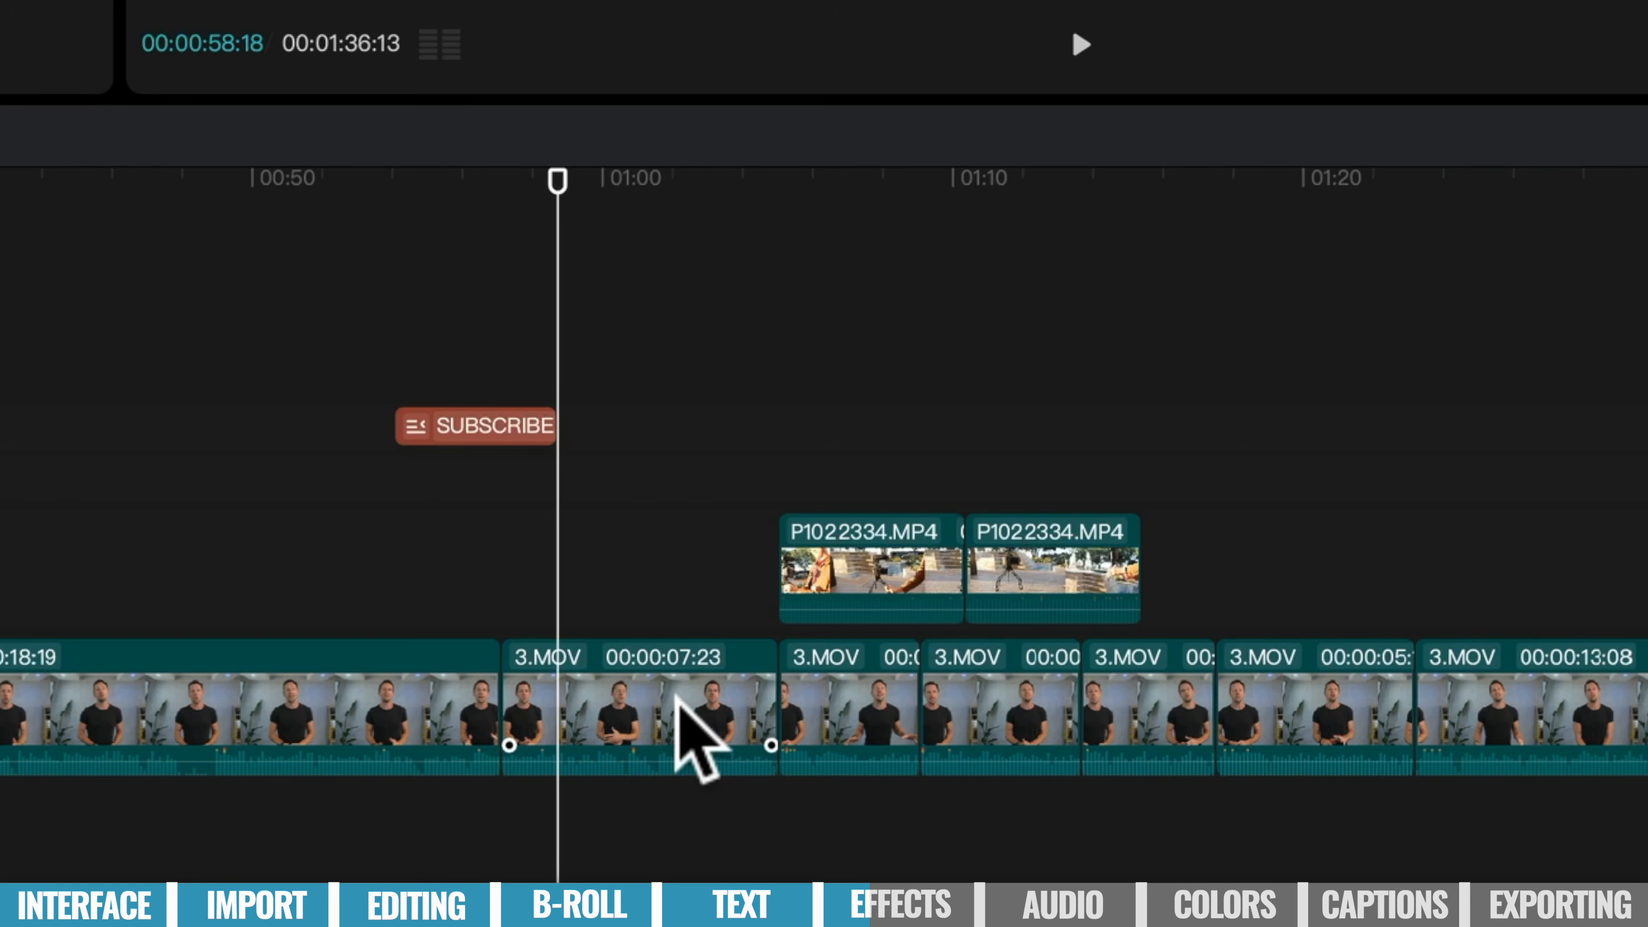
{"action": "left_click", "coordinate": [629, 824]}
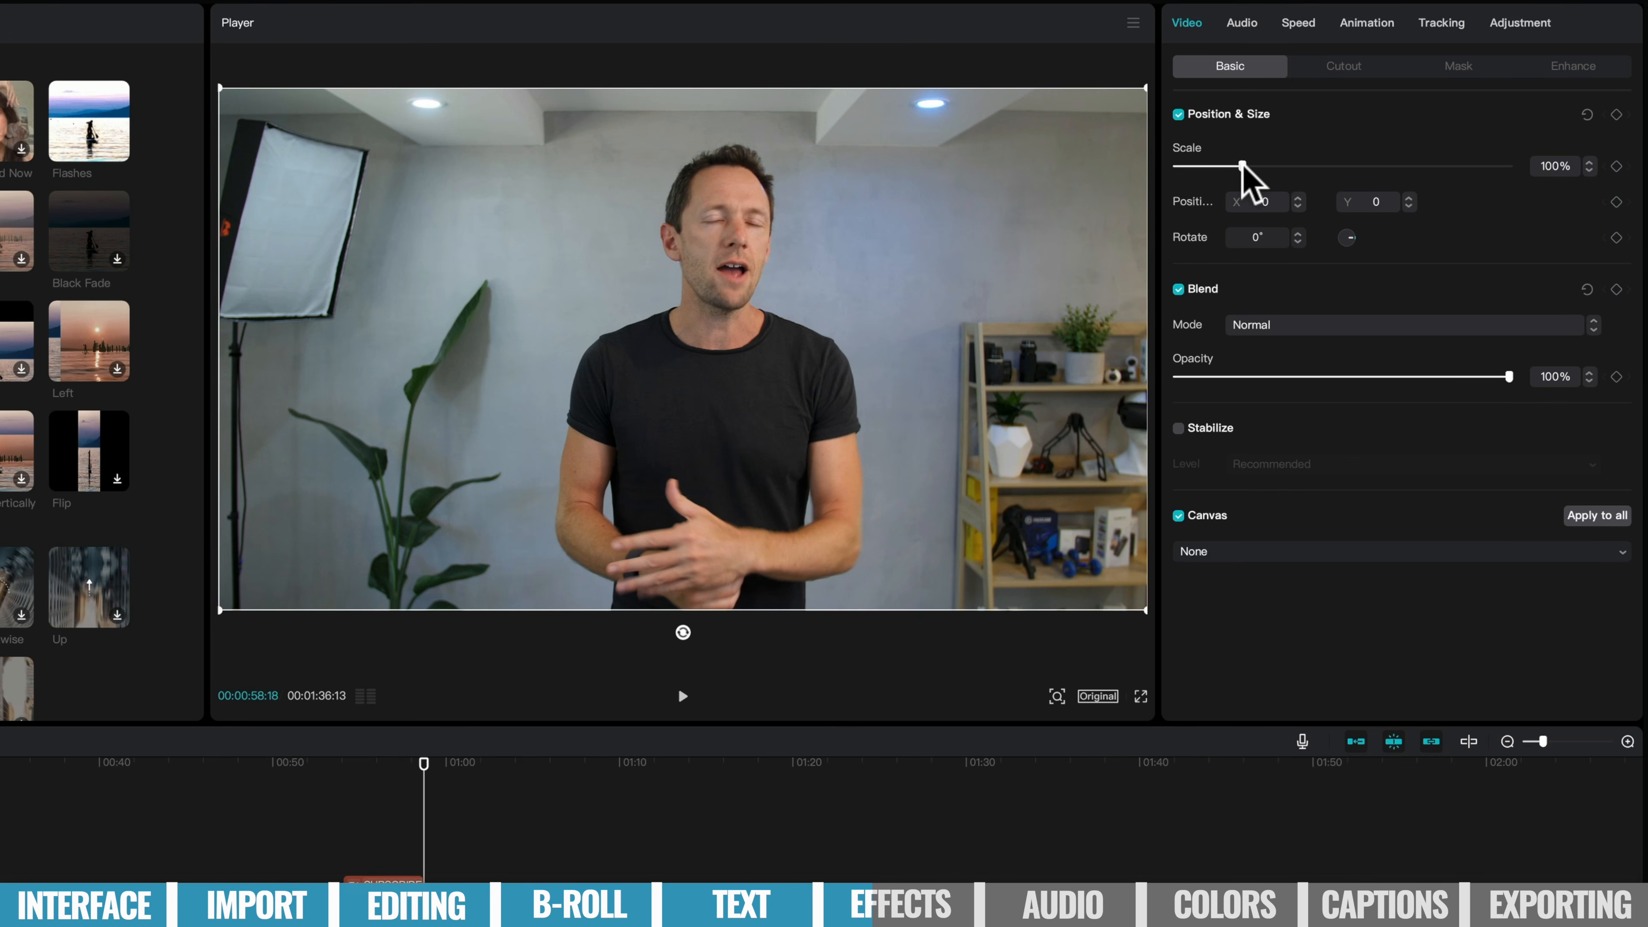
{"action": "left_click_drag", "start_coordinate": [1242, 166], "coordinate": [1245, 166]}
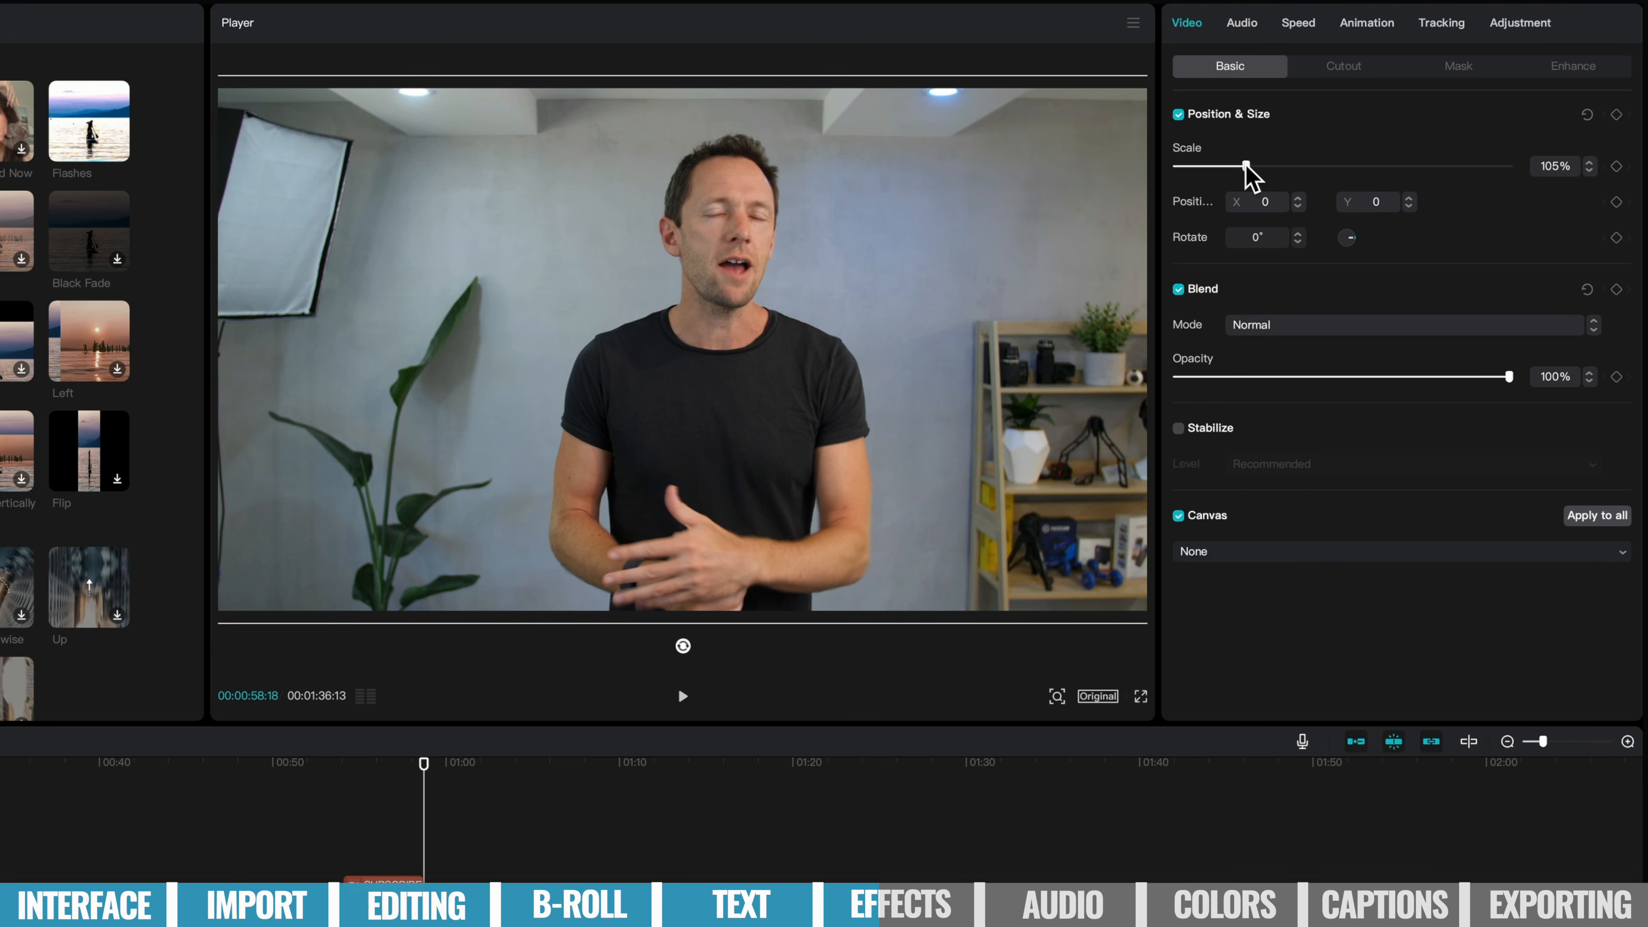
{"action": "left_click_drag", "start_coordinate": [1246, 166], "coordinate": [1248, 166]}
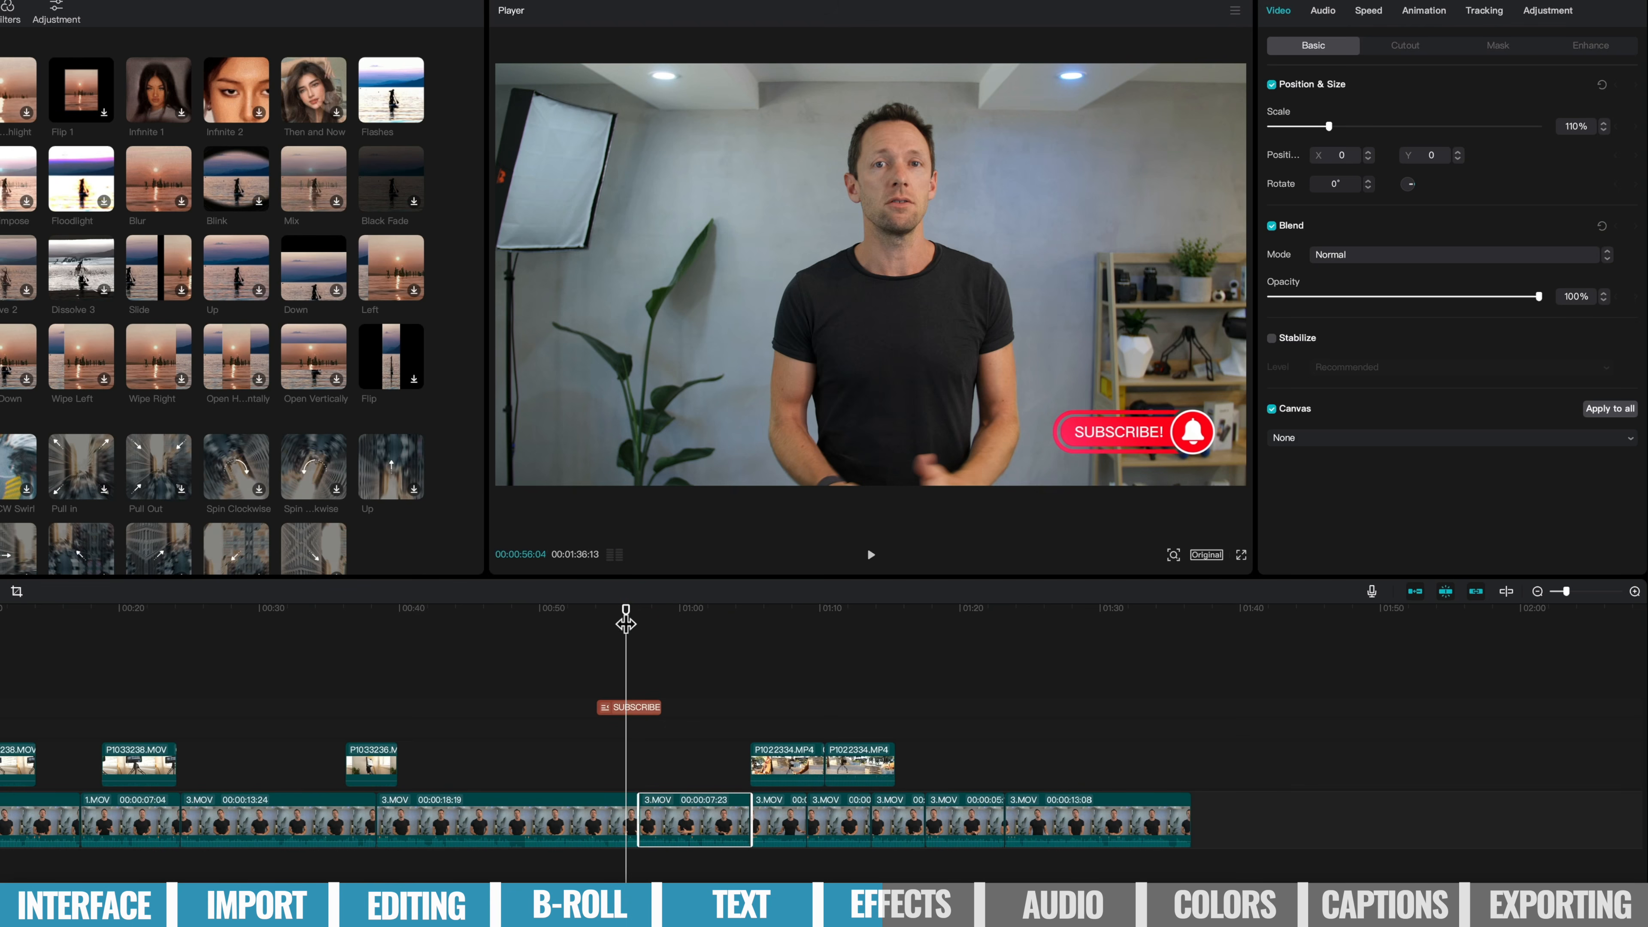
Play back the cut between the 18:19 and 07:23 3.MOV clips twice to check the zoom change.
{"action": "key", "text": "space"}
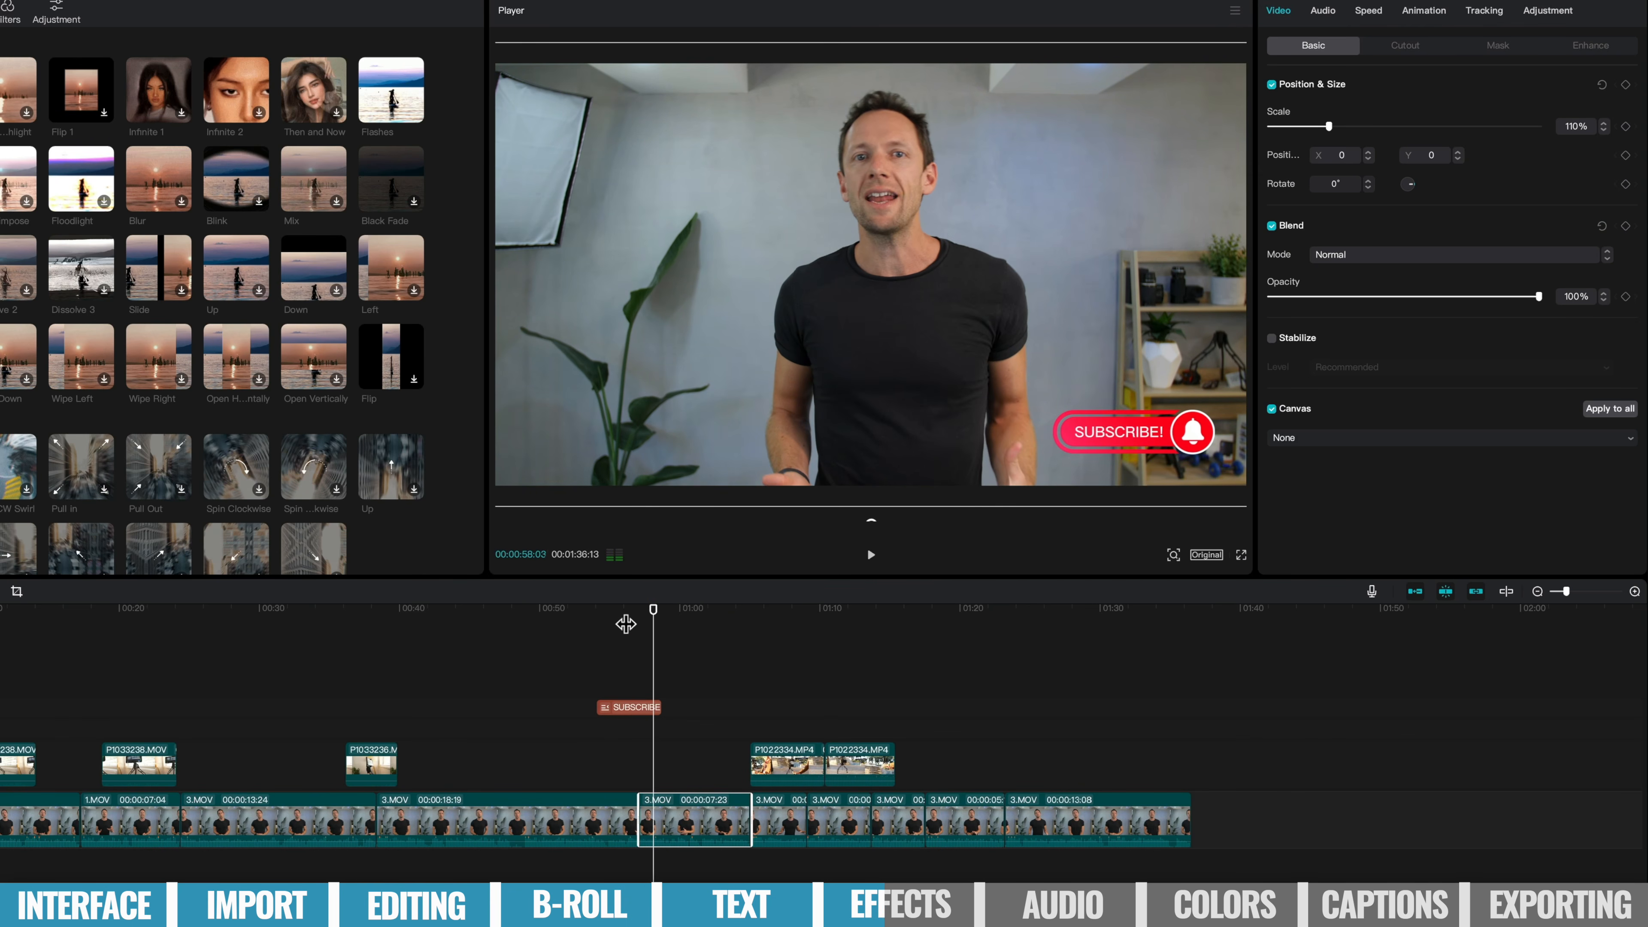
{"action": "key", "text": "space"}
{"action": "left_click", "coordinate": [626, 610]}
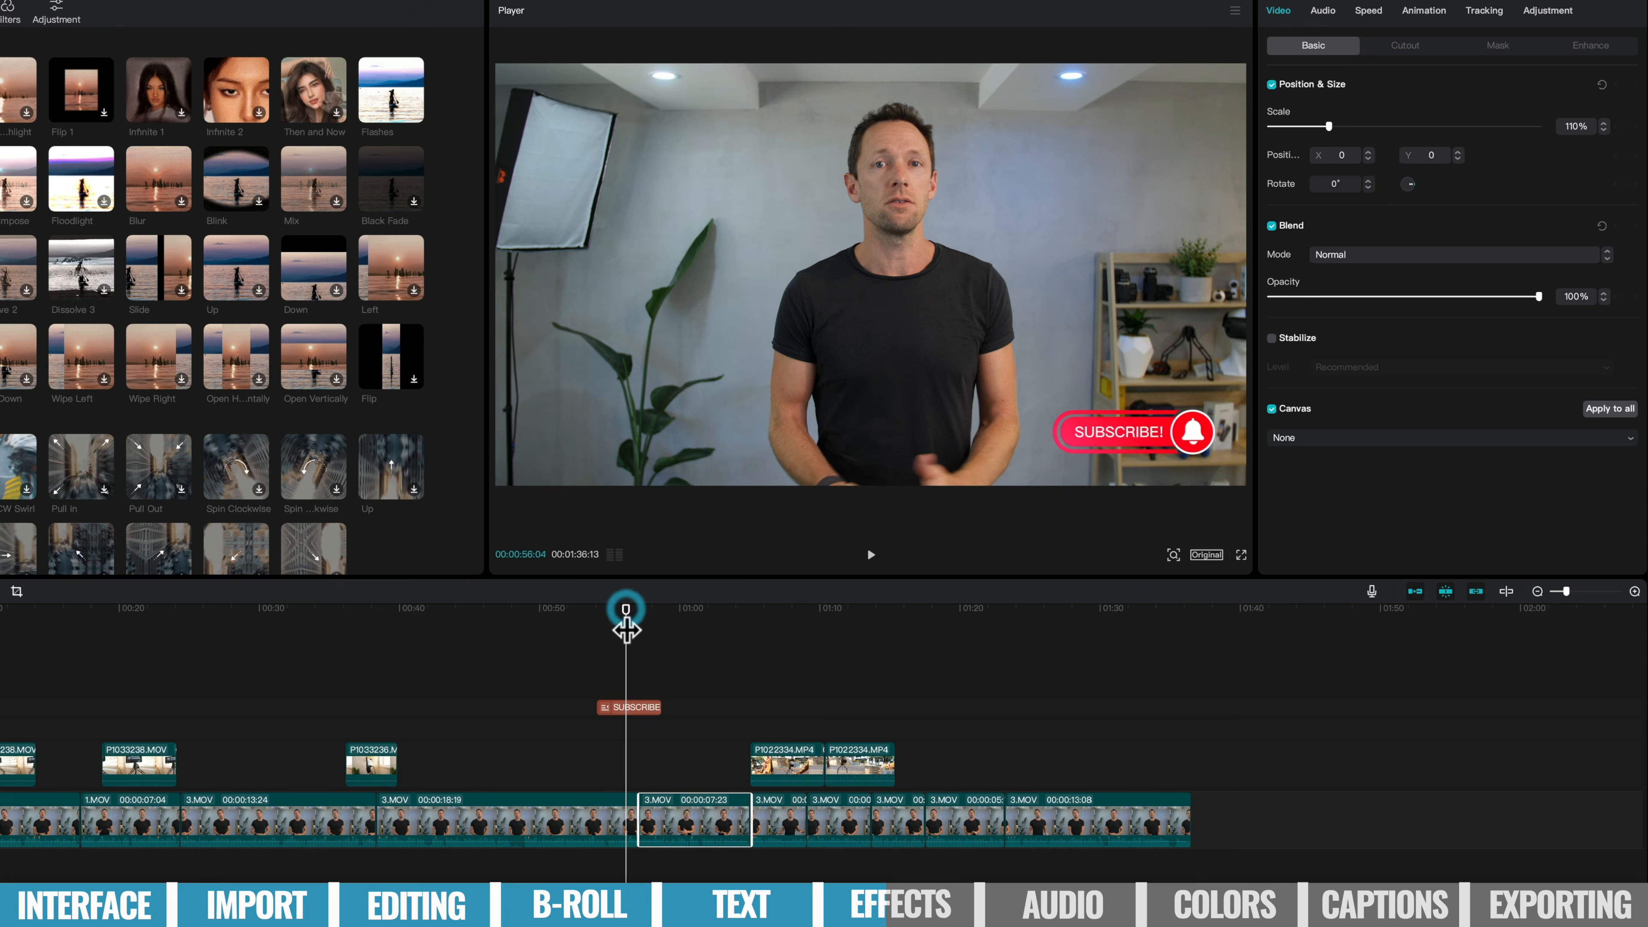
{"action": "key", "text": "space"}
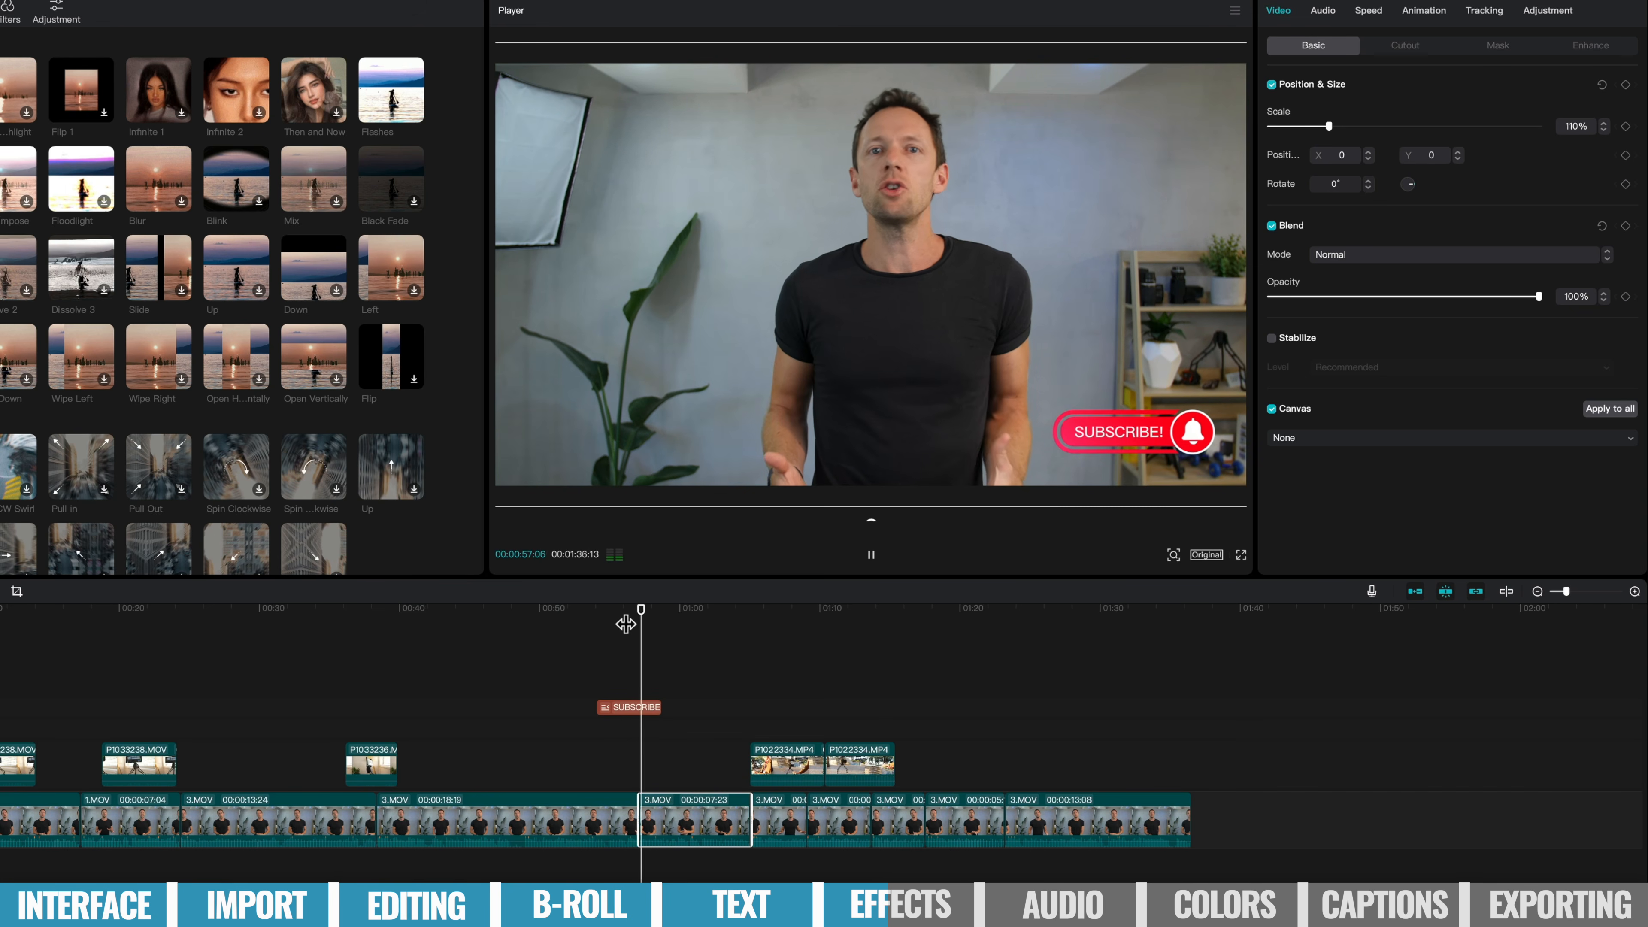
{"action": "left_click", "coordinate": [625, 623]}
Shift the 07:23 3.MOV clip's frame down to Y position -63 and play the cut back.
{"action": "left_click_drag", "start_coordinate": [385, 788], "coordinate": [409, 788]}
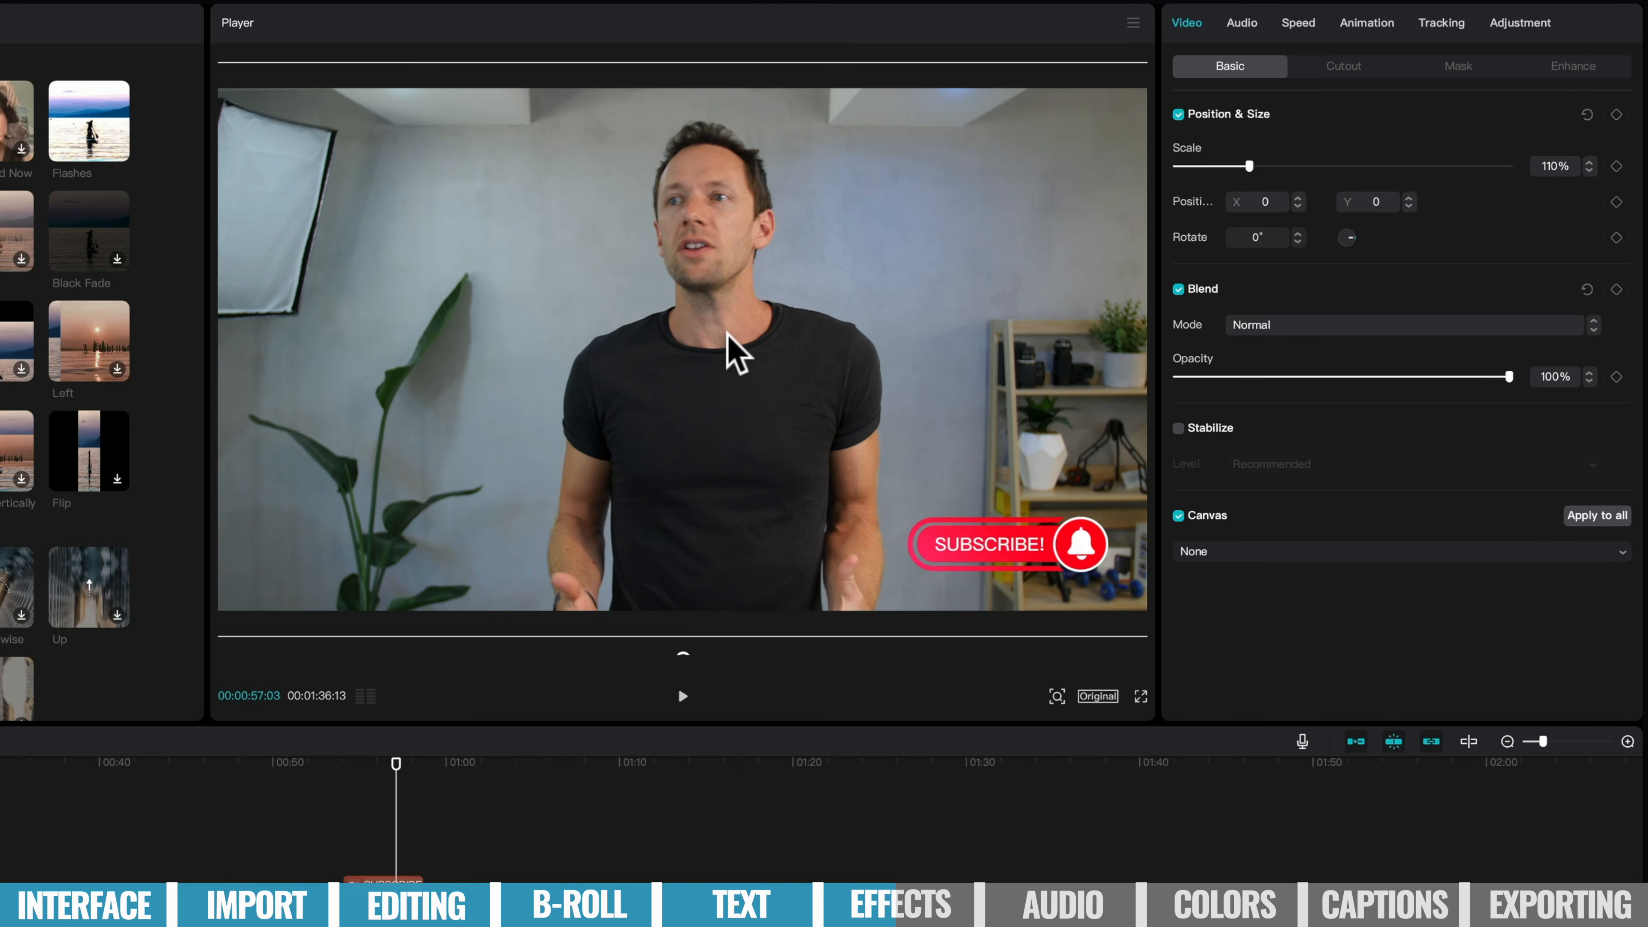
{"action": "left_click_drag", "start_coordinate": [726, 332], "coordinate": [730, 342]}
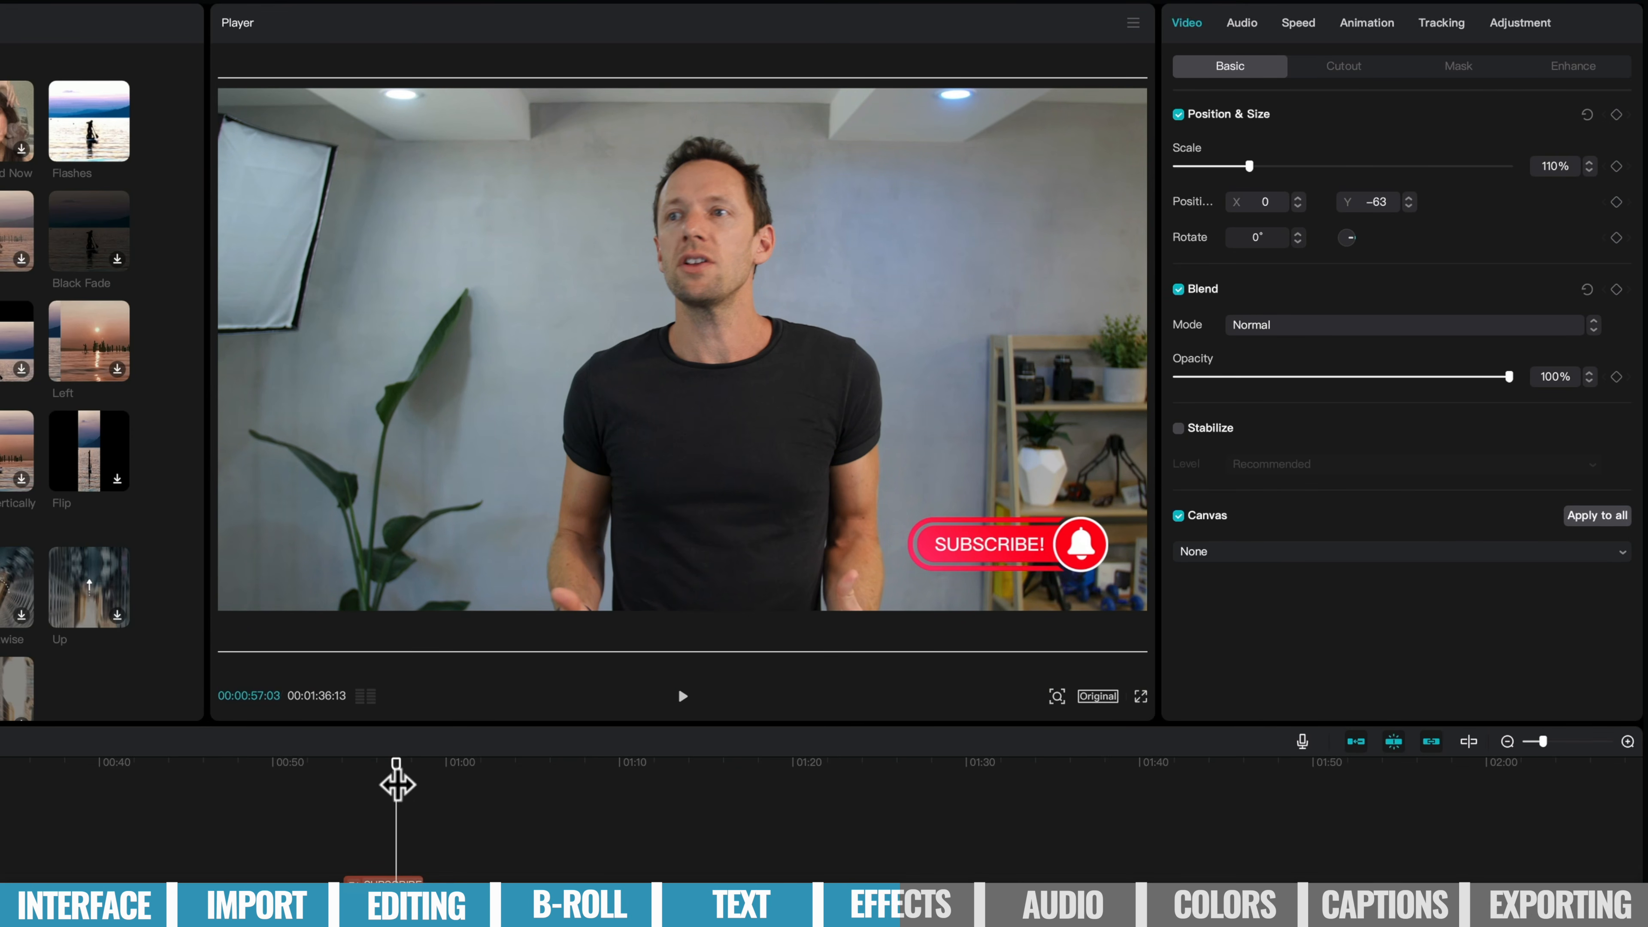
{"action": "key", "text": "space"}
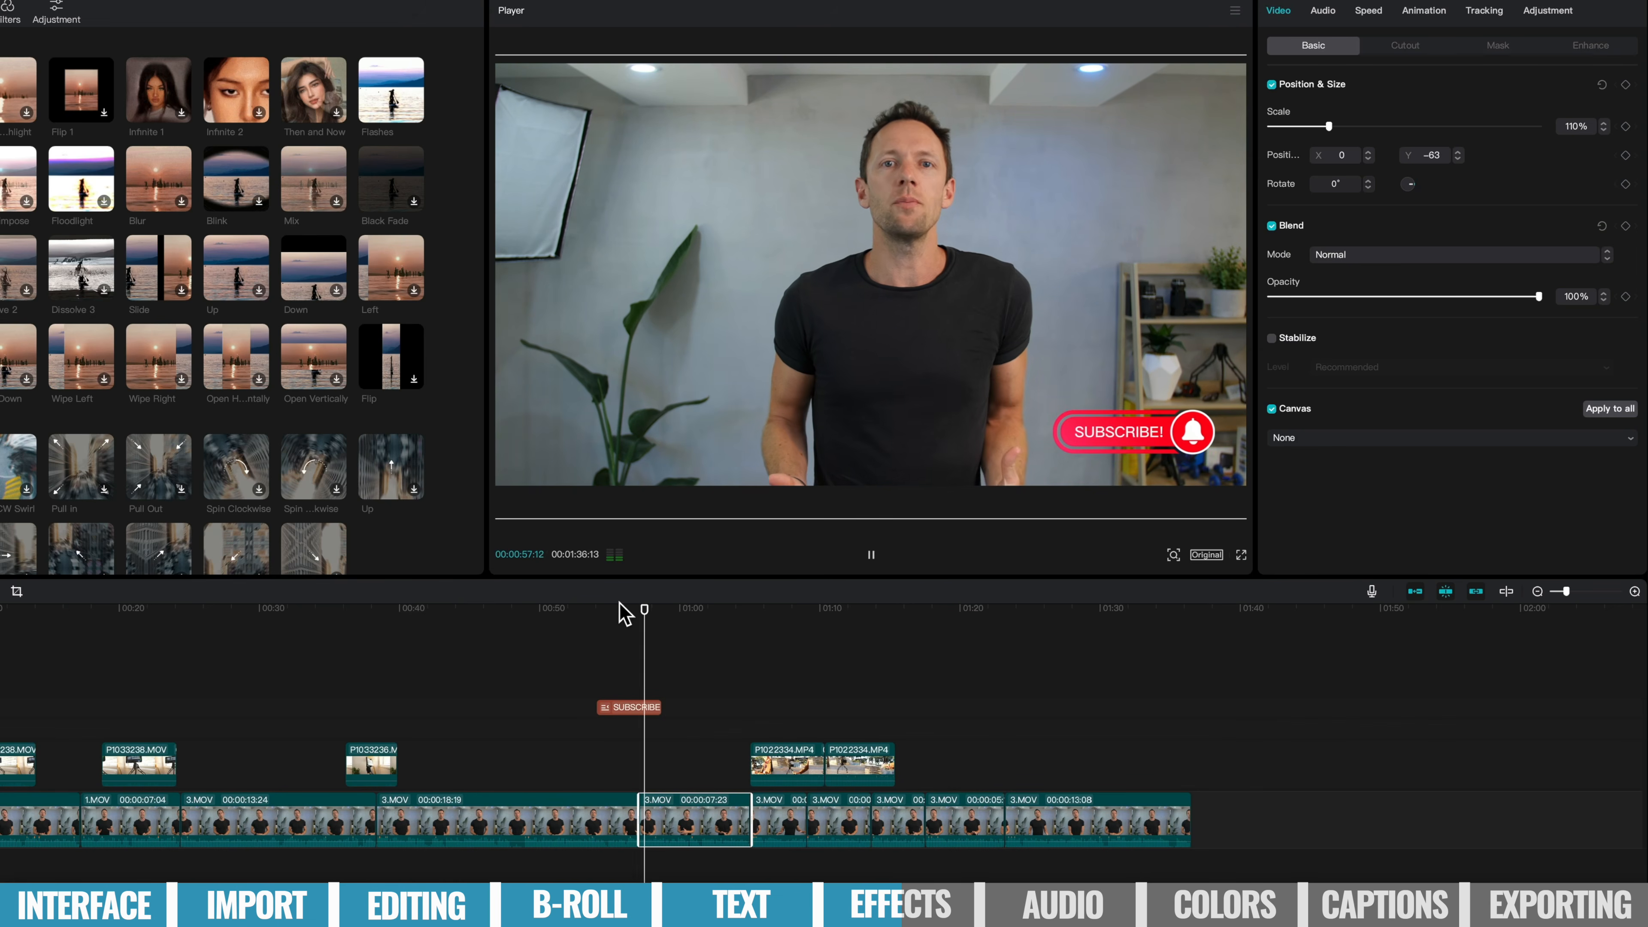
{"action": "key", "text": "space"}
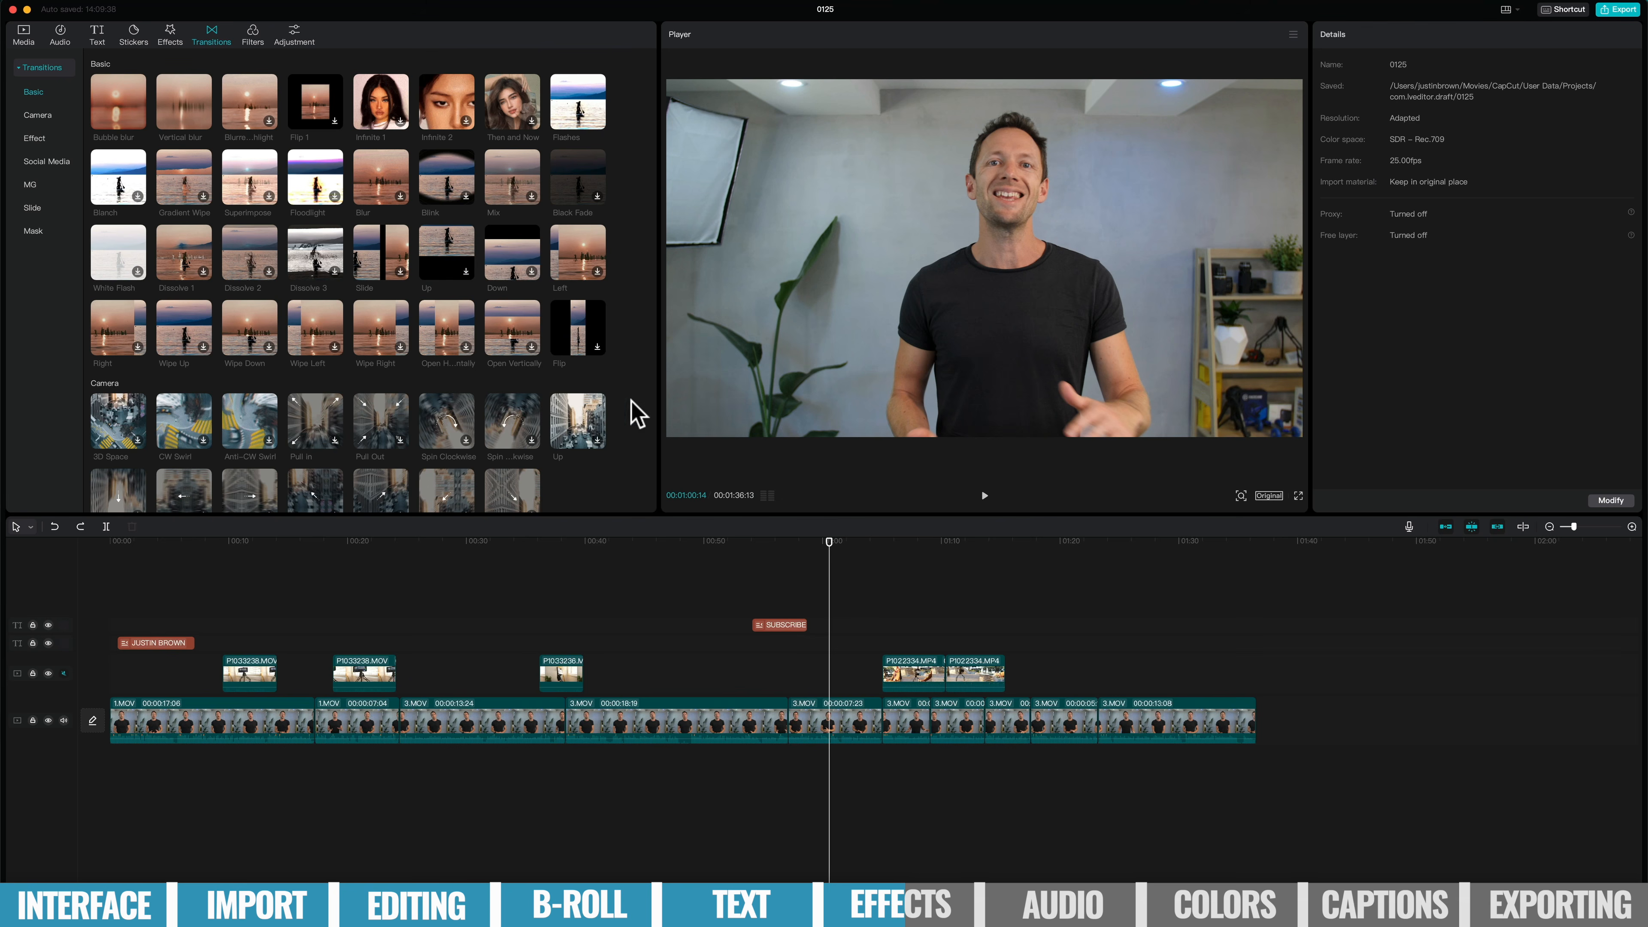
Browse the video effects library and preview Rebound swing, the ripple distortion effect and Lightning.
{"action": "left_click", "coordinate": [839, 710]}
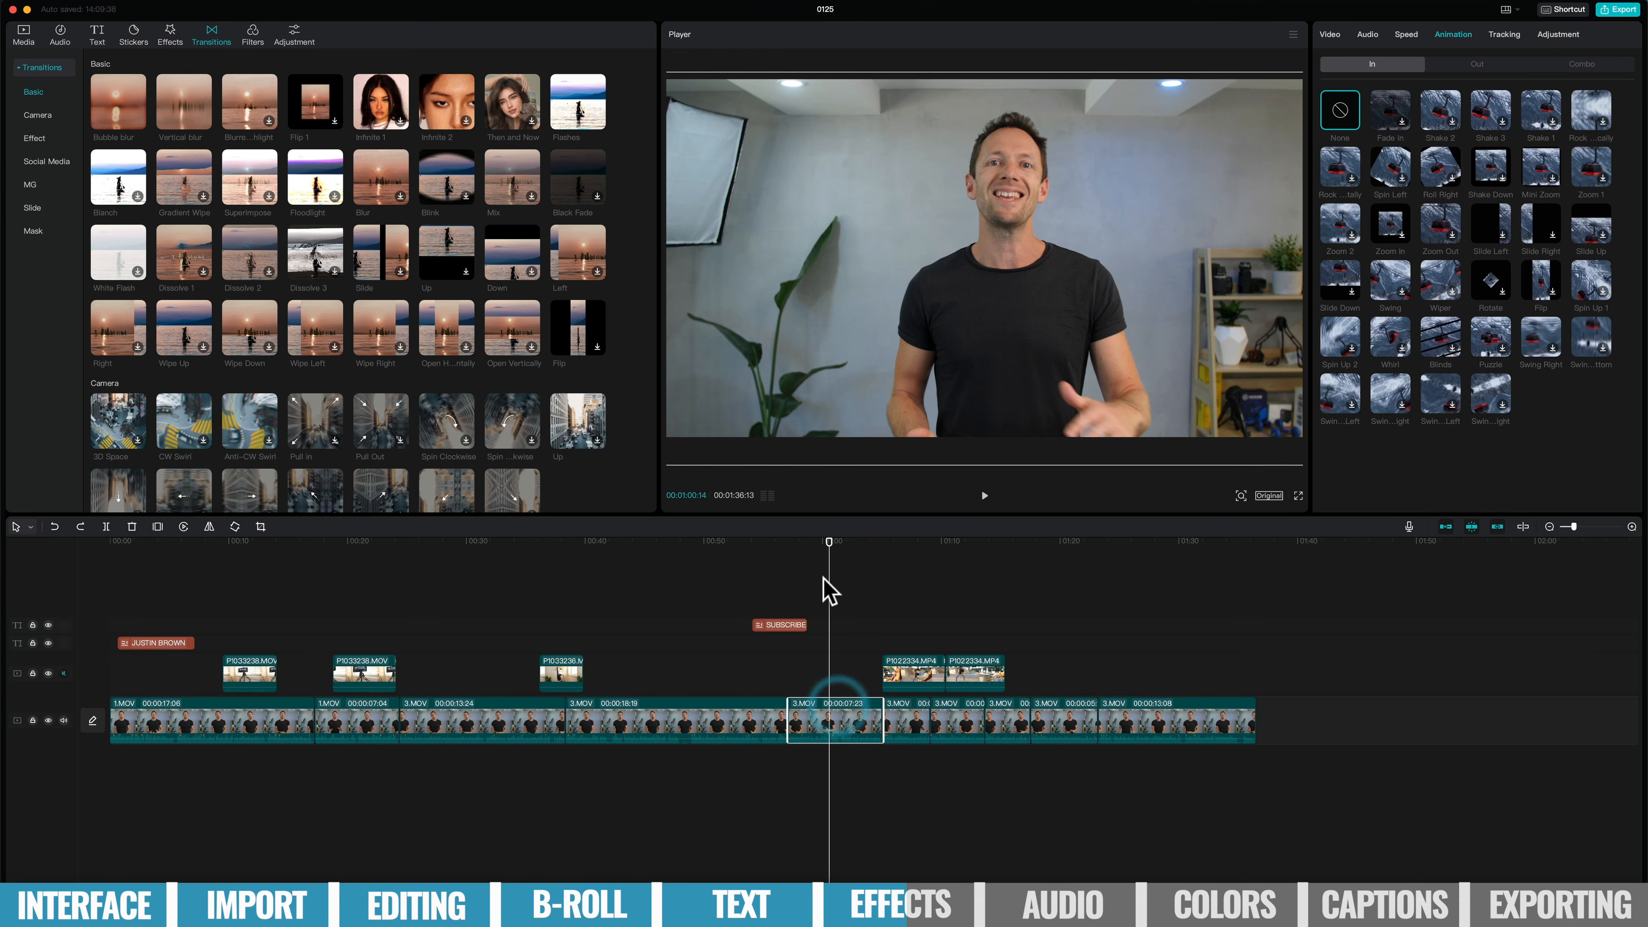
{"action": "left_click", "coordinate": [785, 669]}
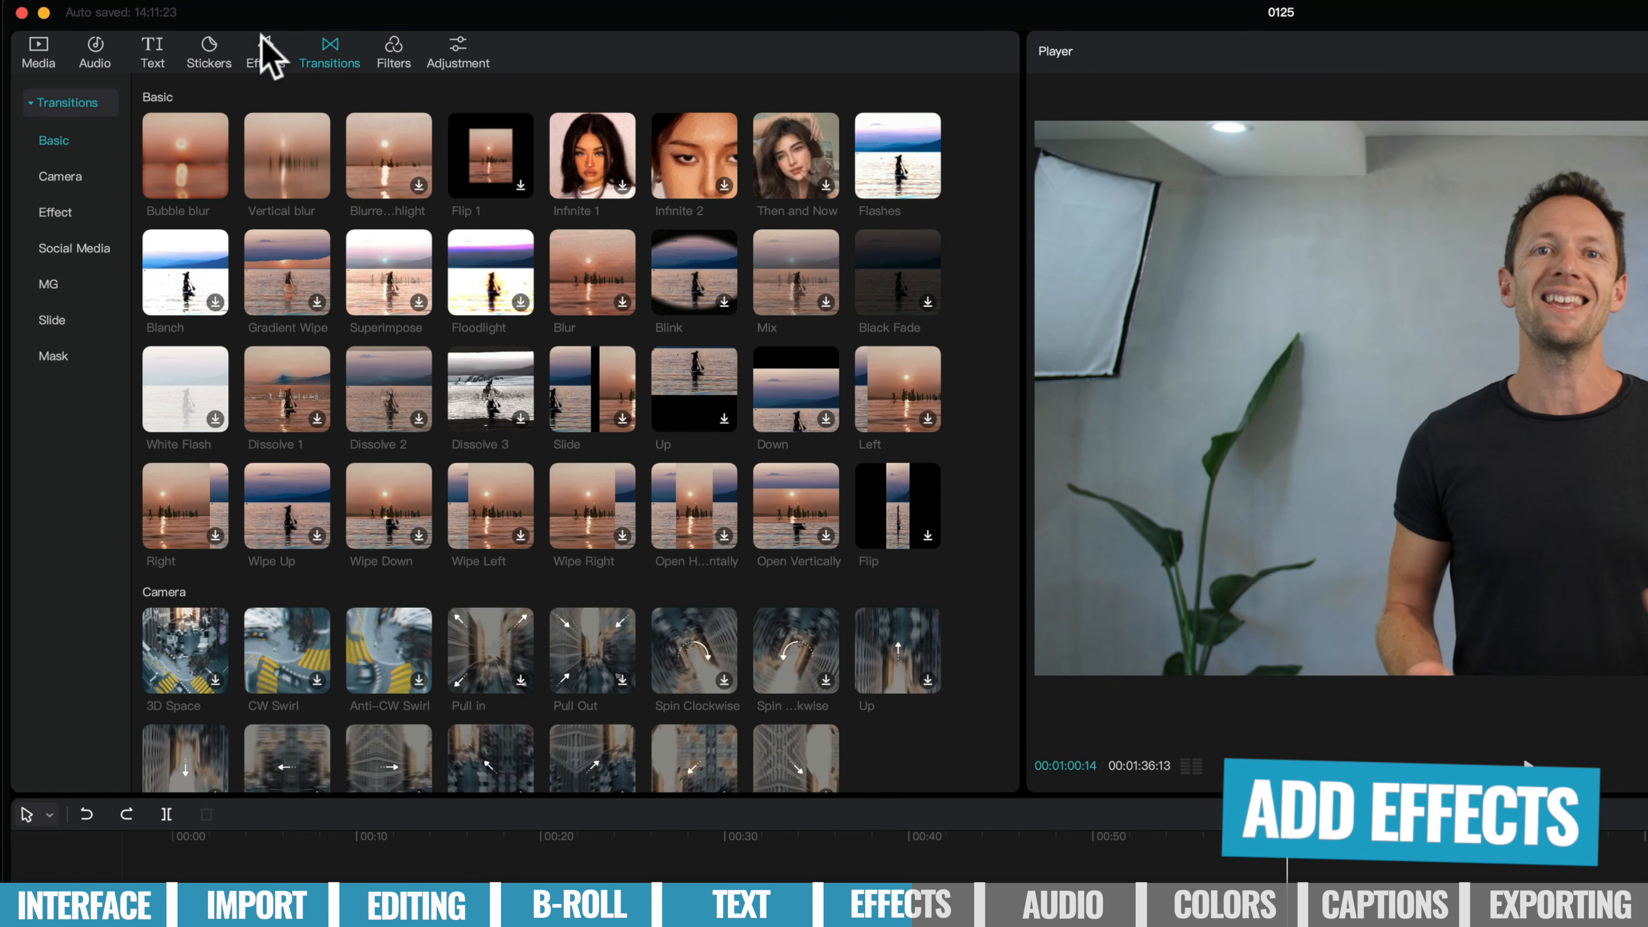
{"action": "left_click", "coordinate": [265, 48]}
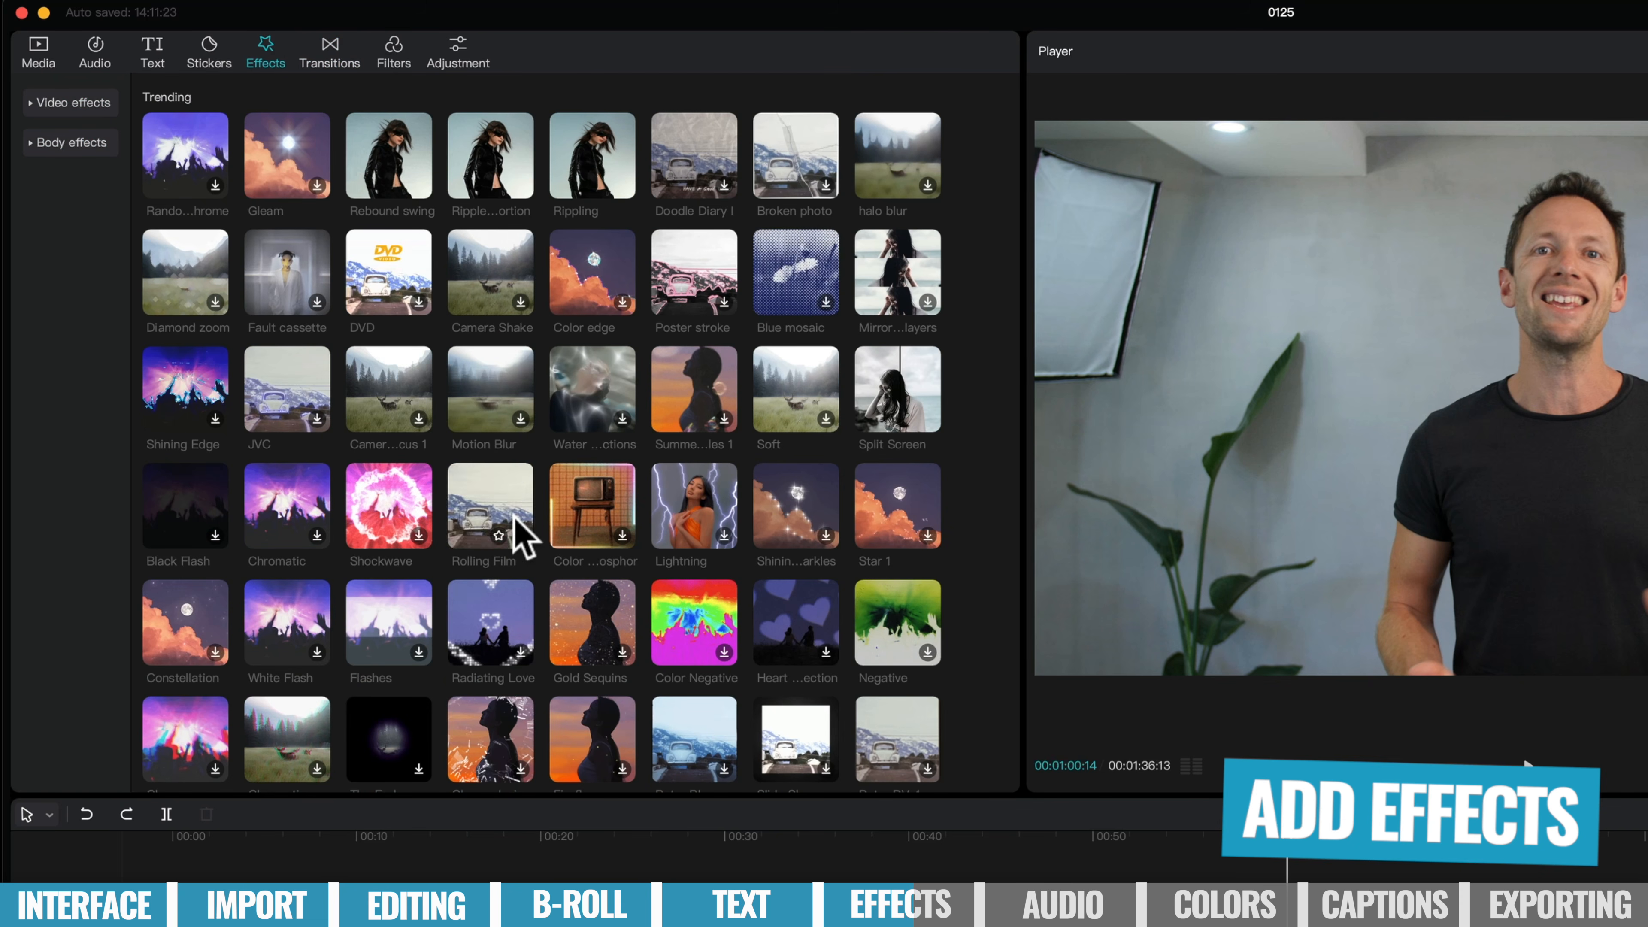
{"action": "left_click", "coordinate": [383, 153]}
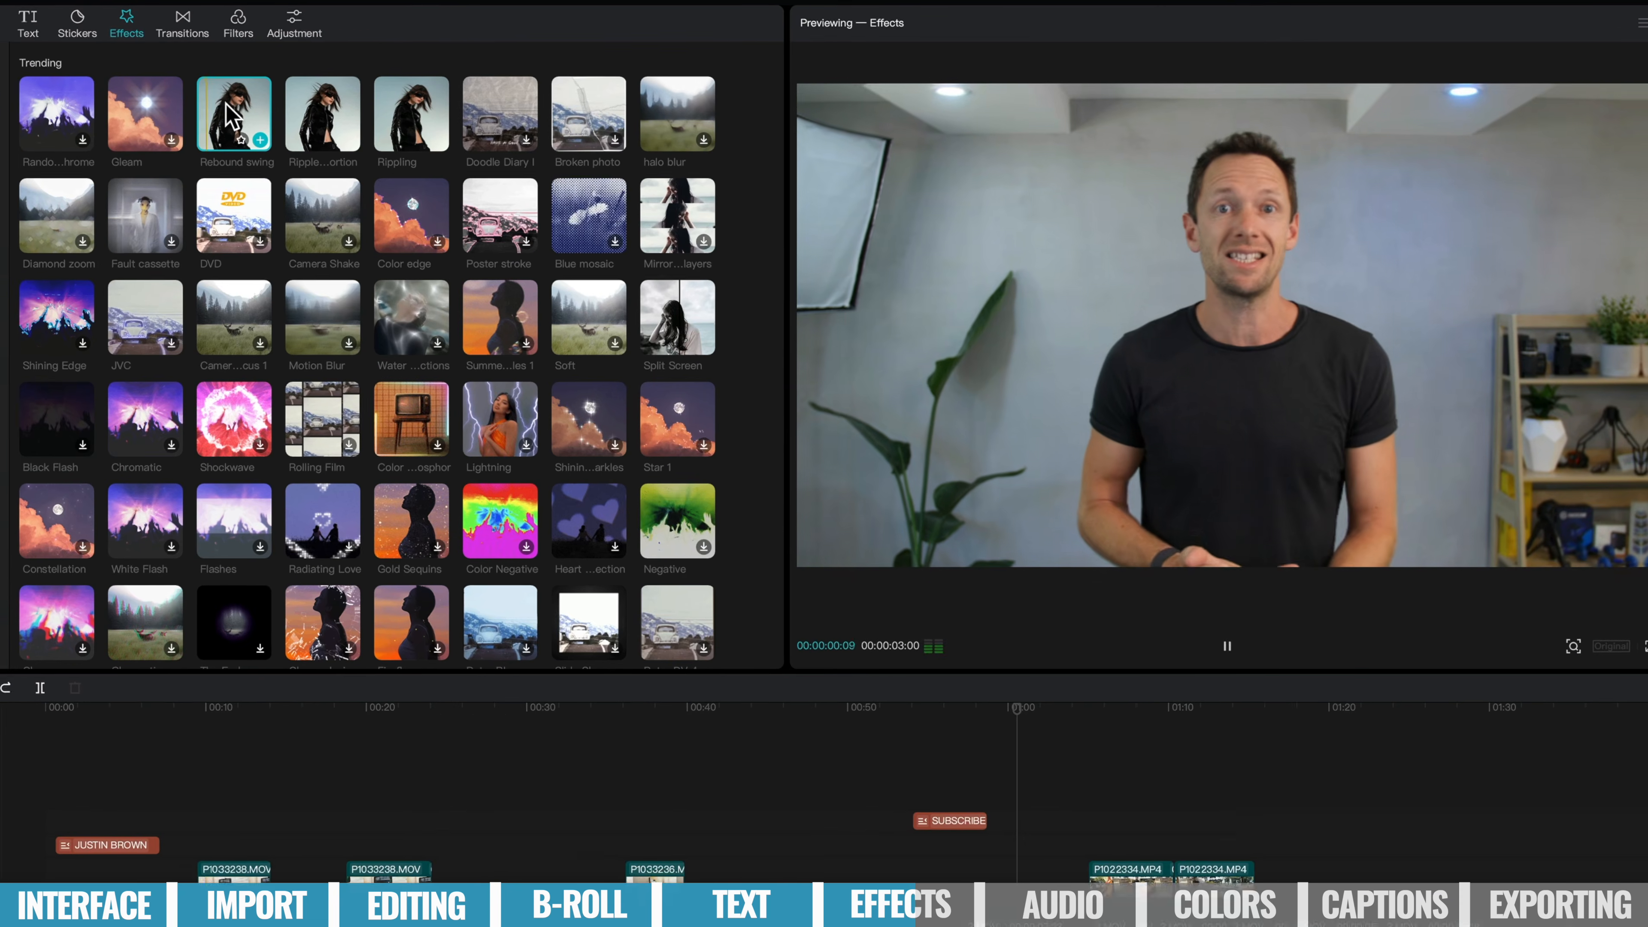
{"action": "left_click", "coordinate": [314, 126]}
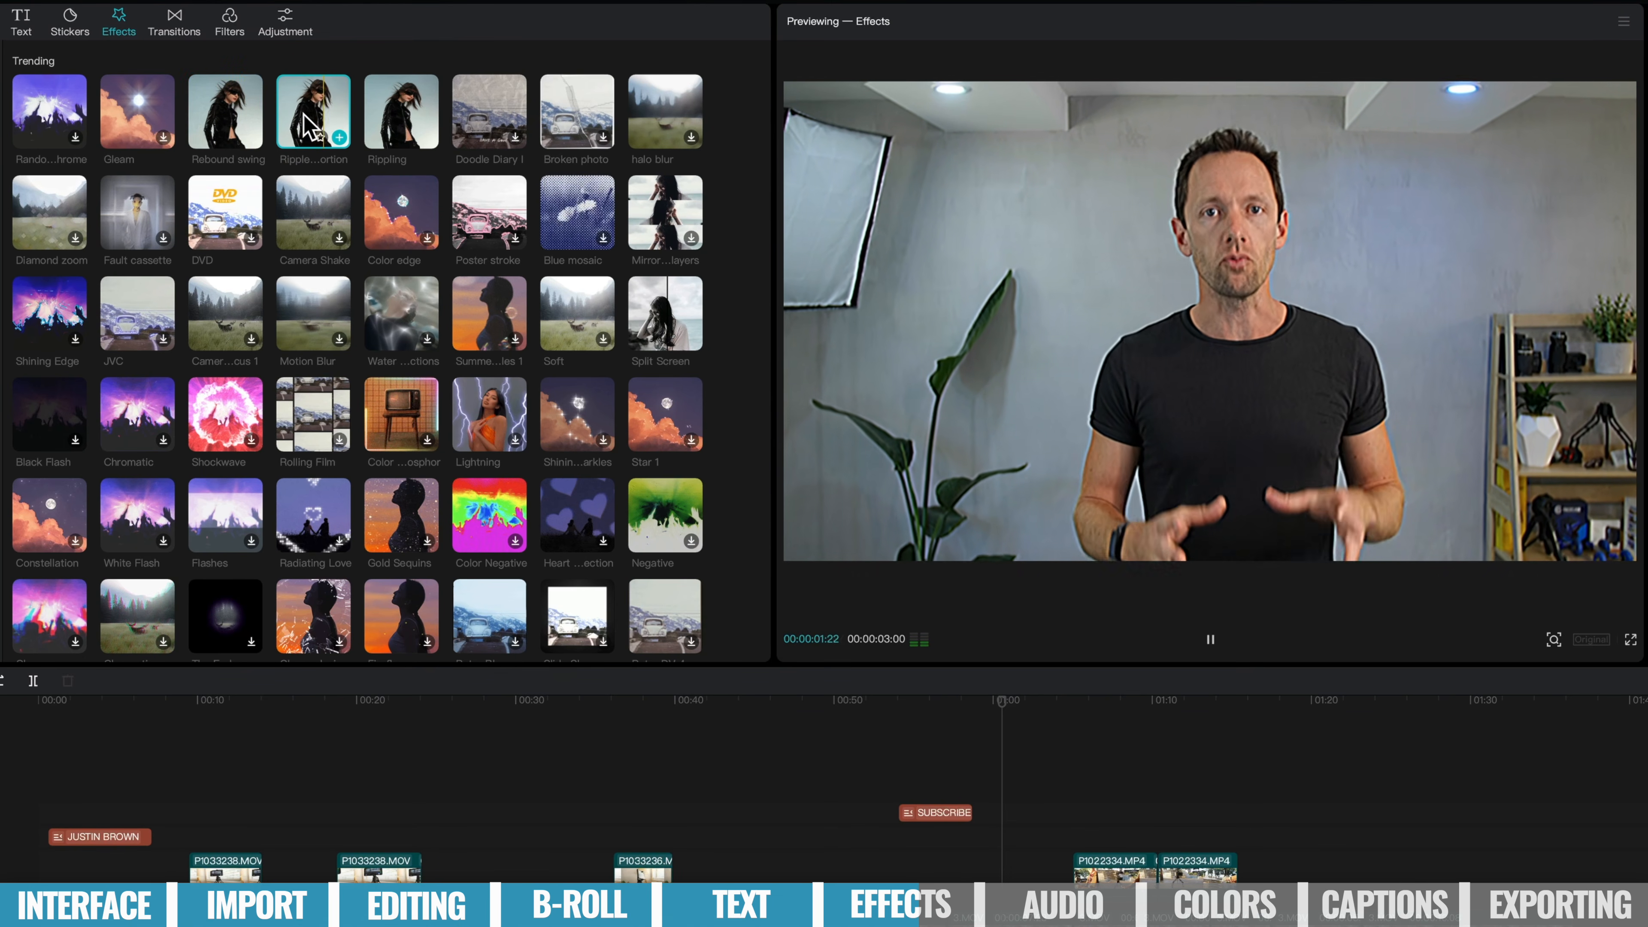
{"action": "left_click", "coordinate": [486, 434]}
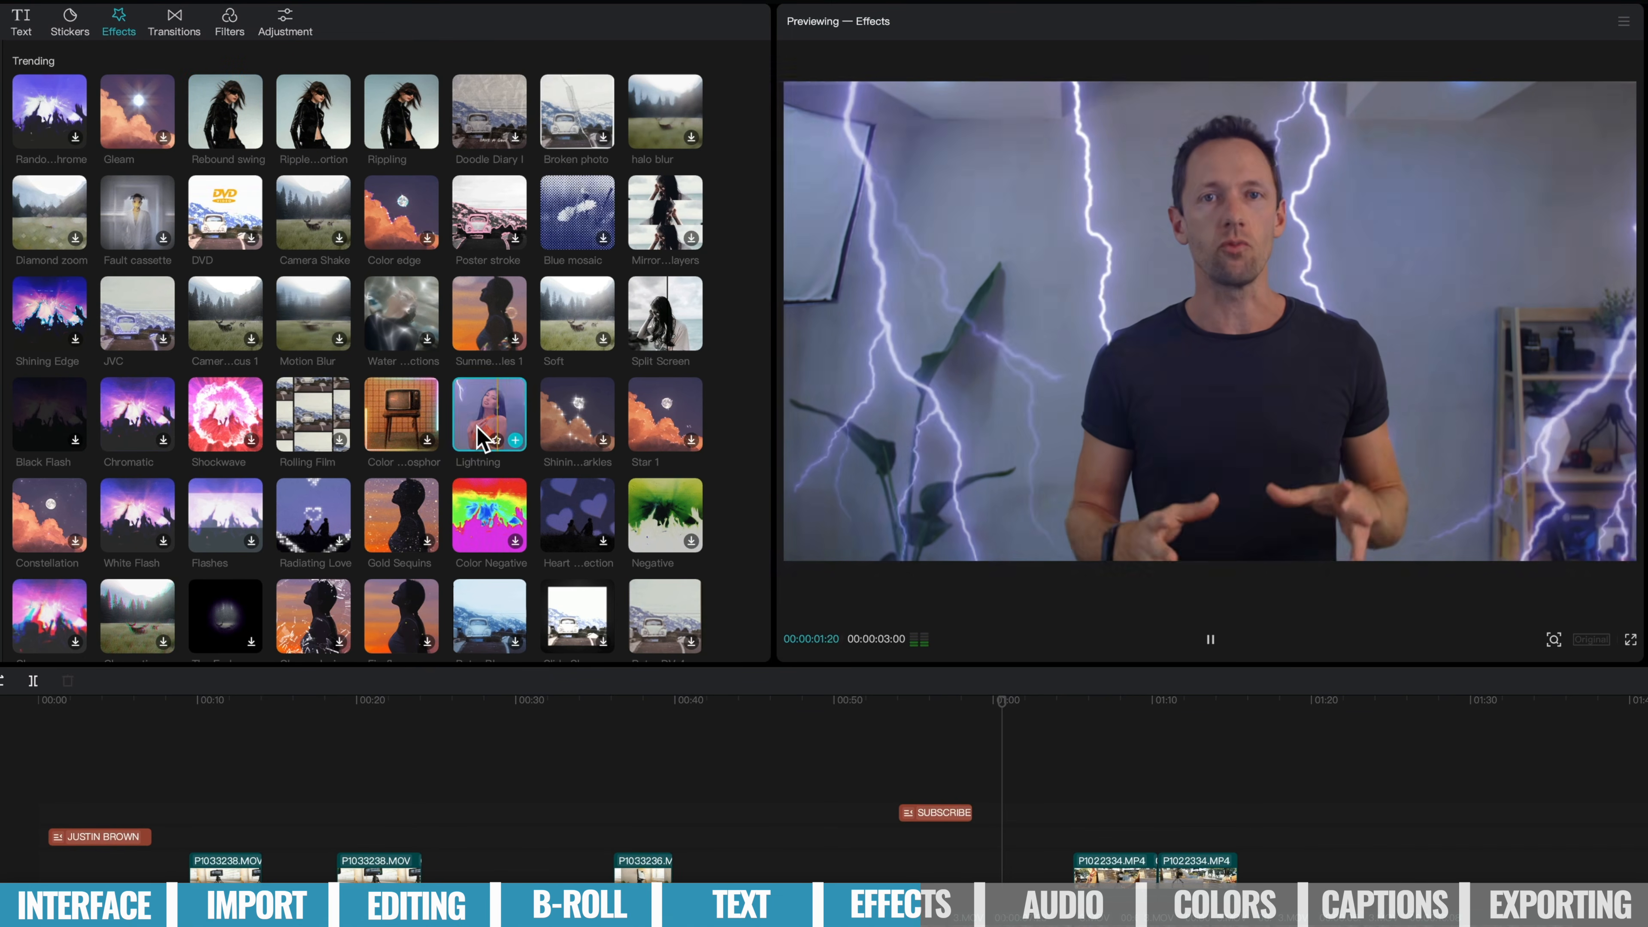
{"action": "scroll", "coordinate": [416, 470], "scroll_direction": "down", "scroll_amount": 15}
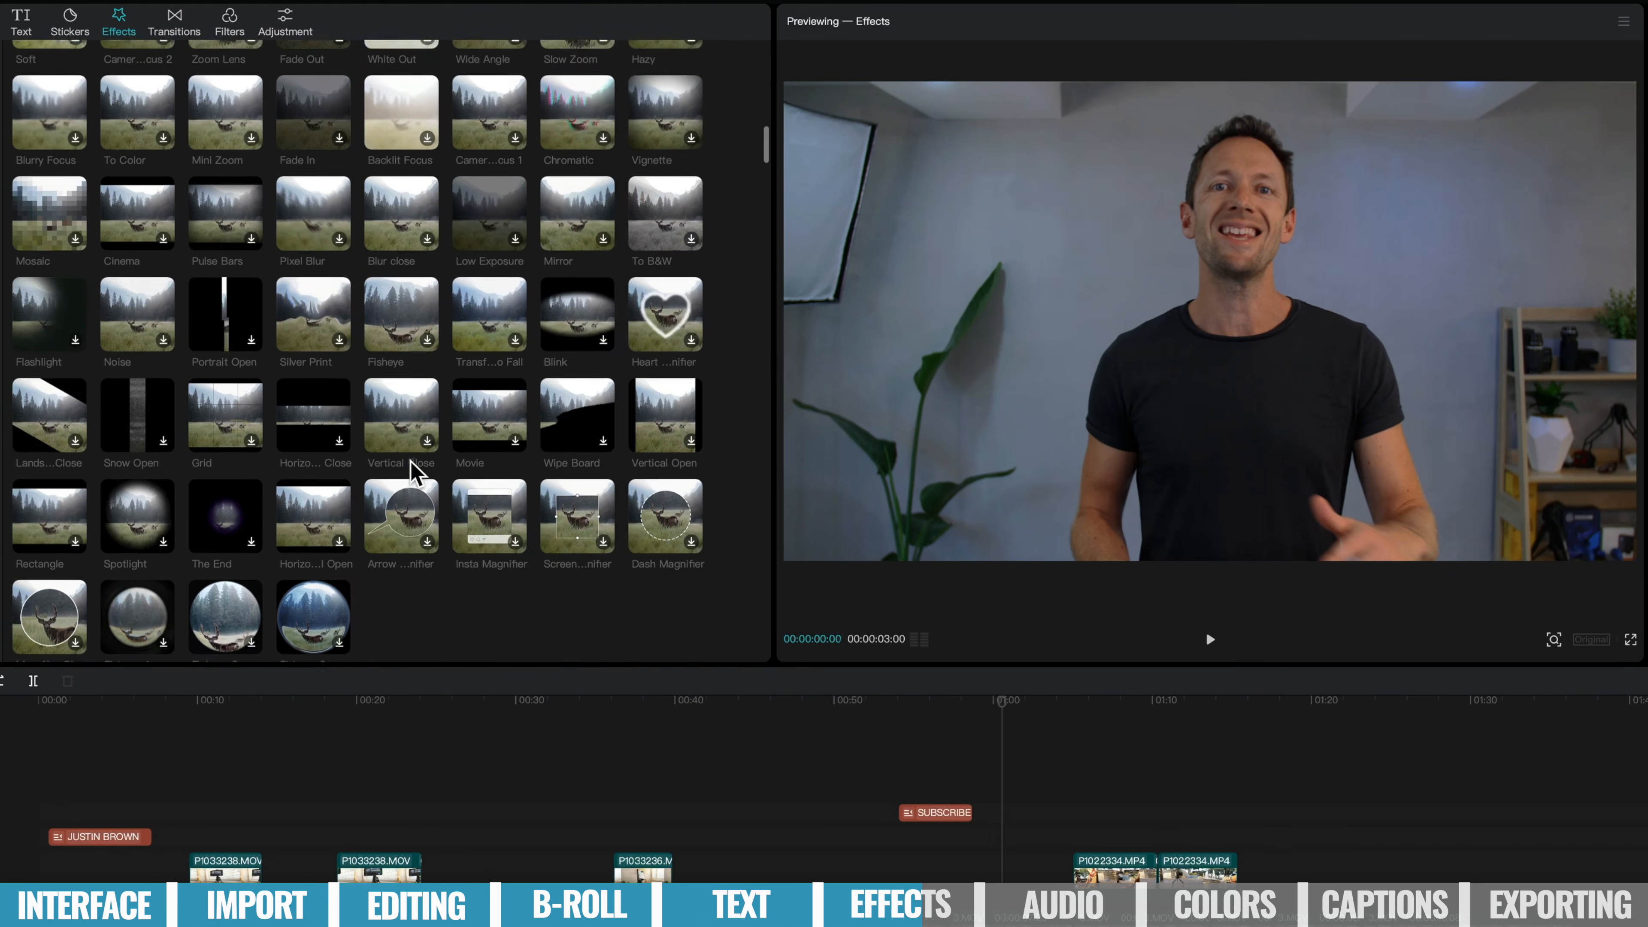
{"action": "scroll", "coordinate": [412, 467], "scroll_direction": "down", "scroll_amount": 15}
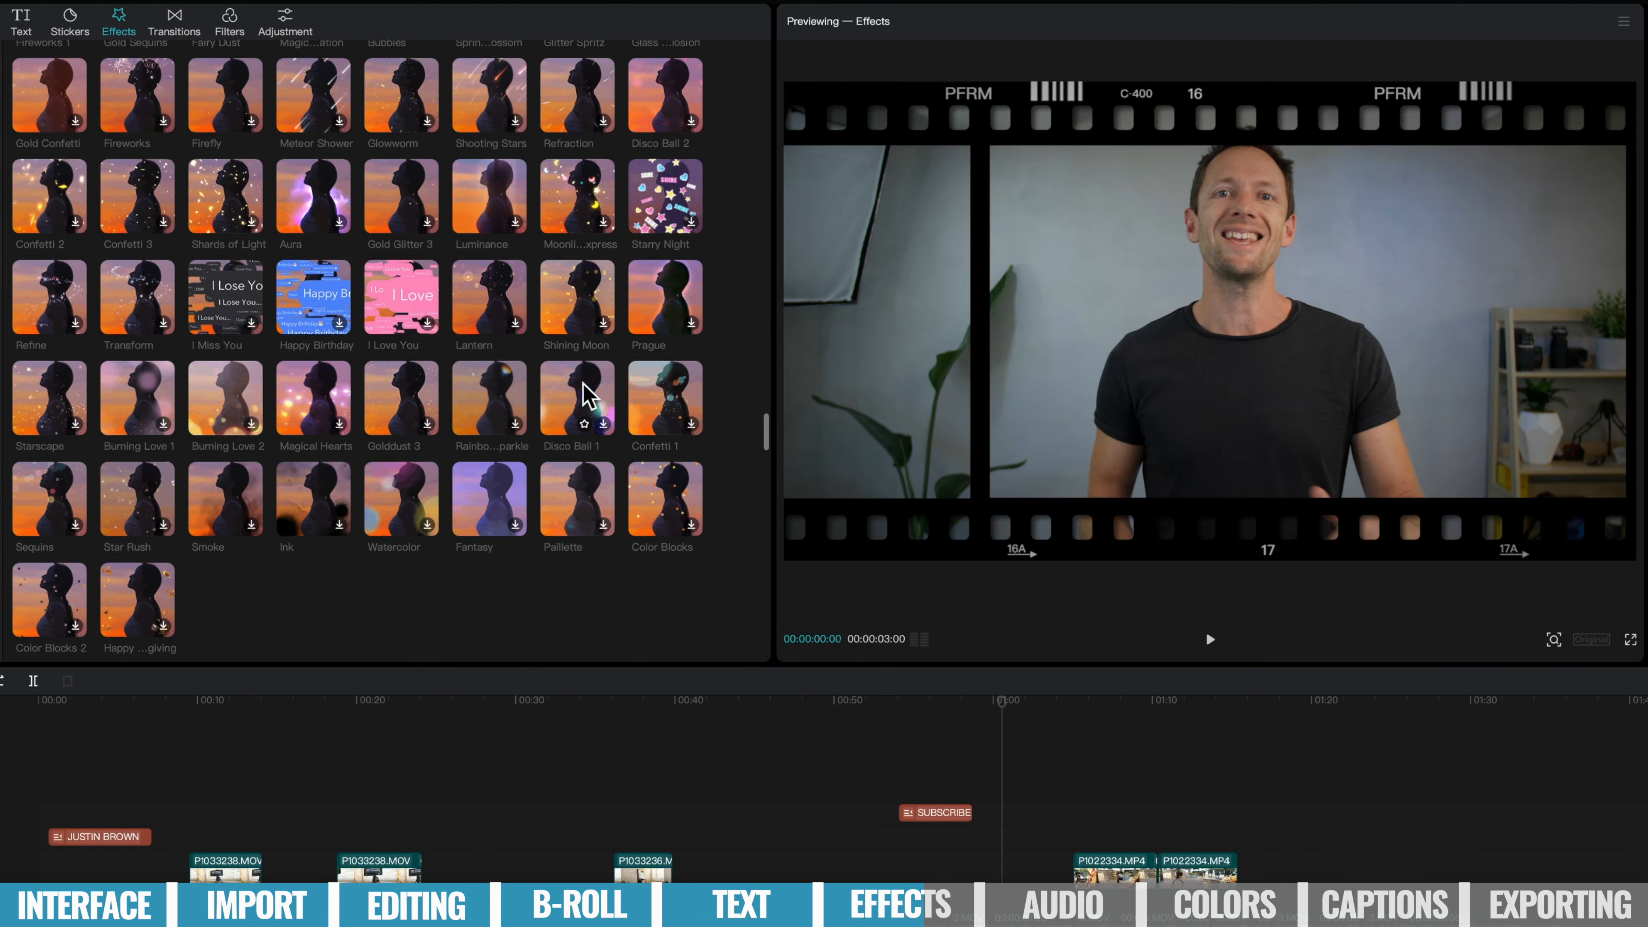
{"action": "scroll", "coordinate": [587, 394], "scroll_direction": "down", "scroll_amount": 5}
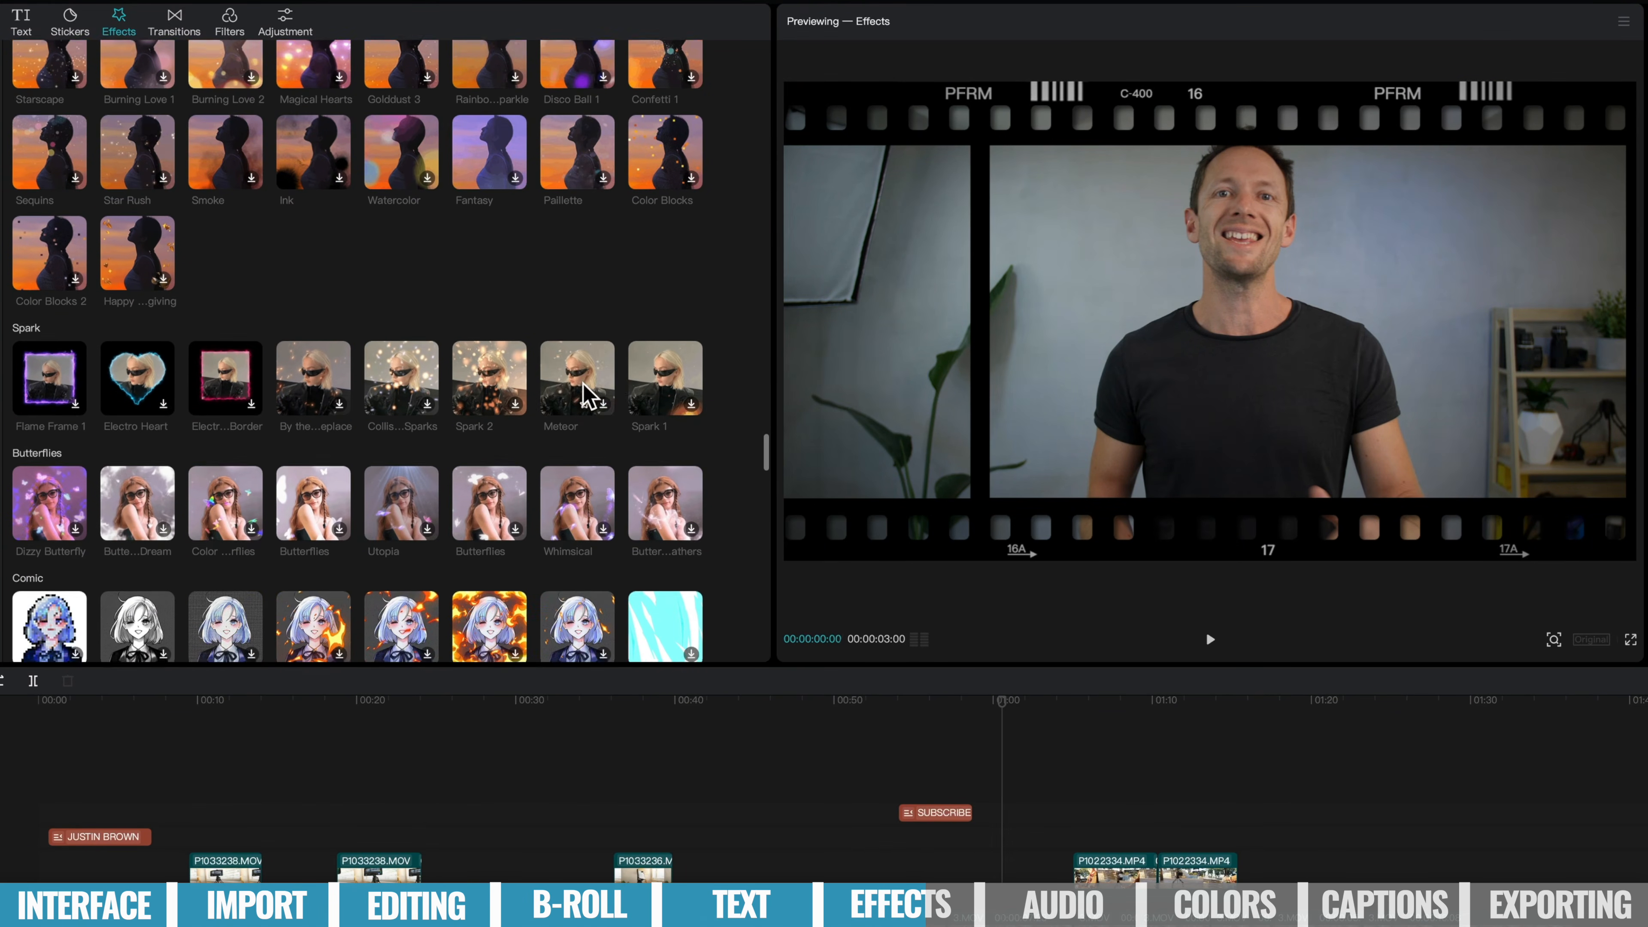
{"action": "scroll", "coordinate": [587, 394], "scroll_direction": "down", "scroll_amount": 2}
Preview the Butterflies video effect and try placing it on the 07:23 3.MOV clip.
{"action": "left_click", "coordinate": [514, 384]}
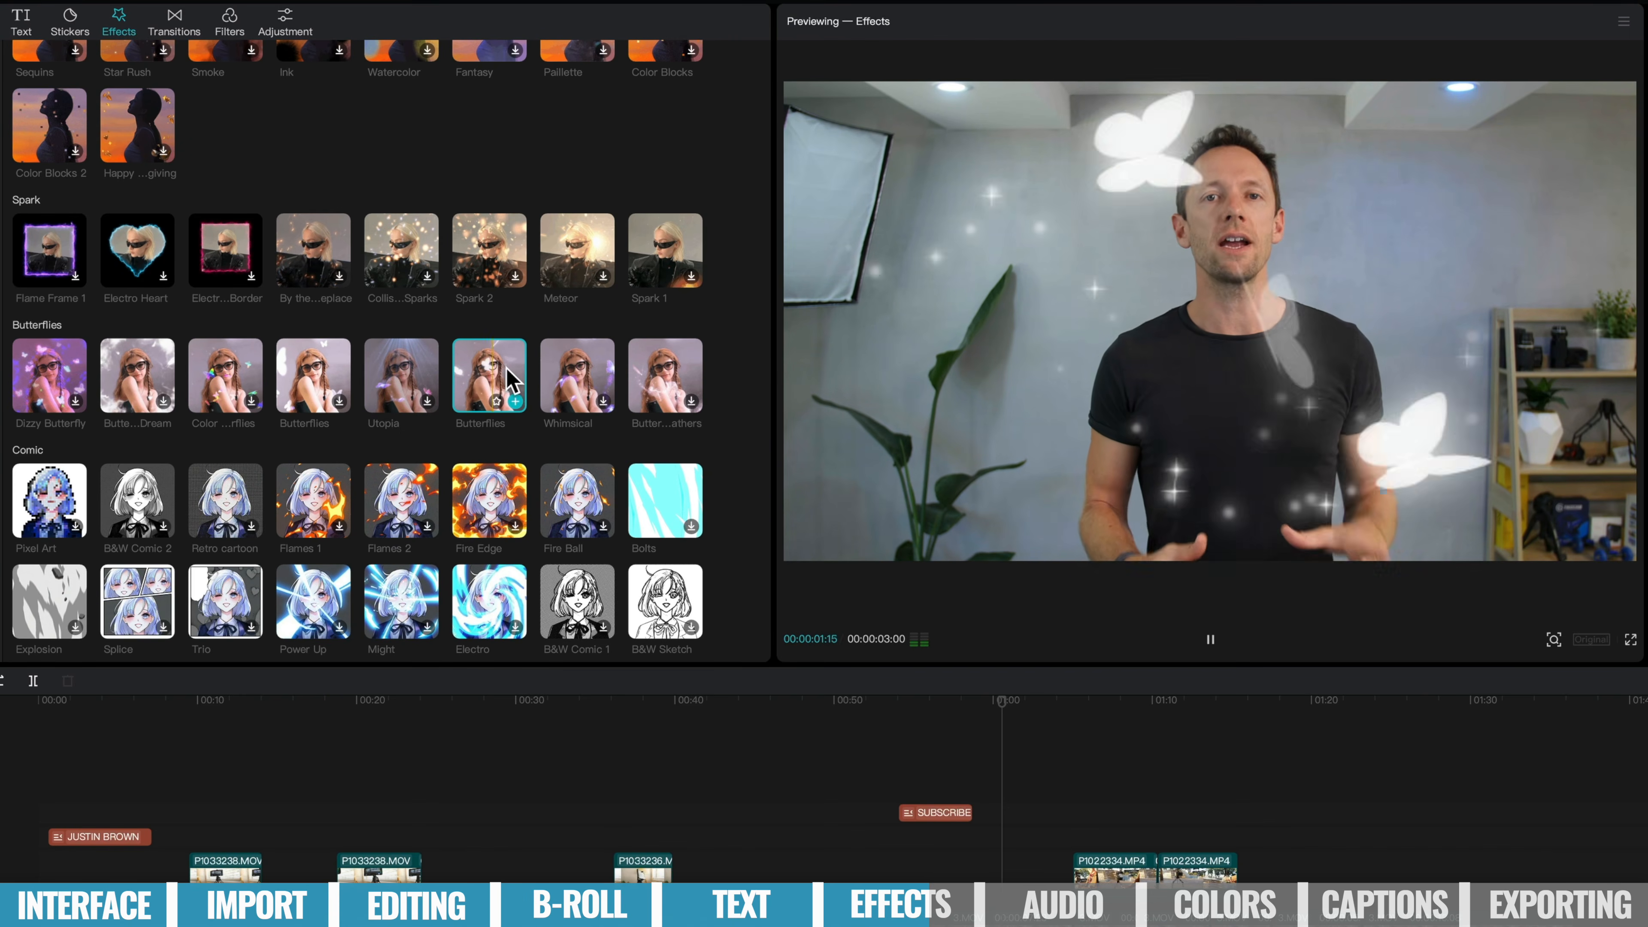
{"action": "left_click_drag", "start_coordinate": [503, 365], "coordinate": [991, 926]}
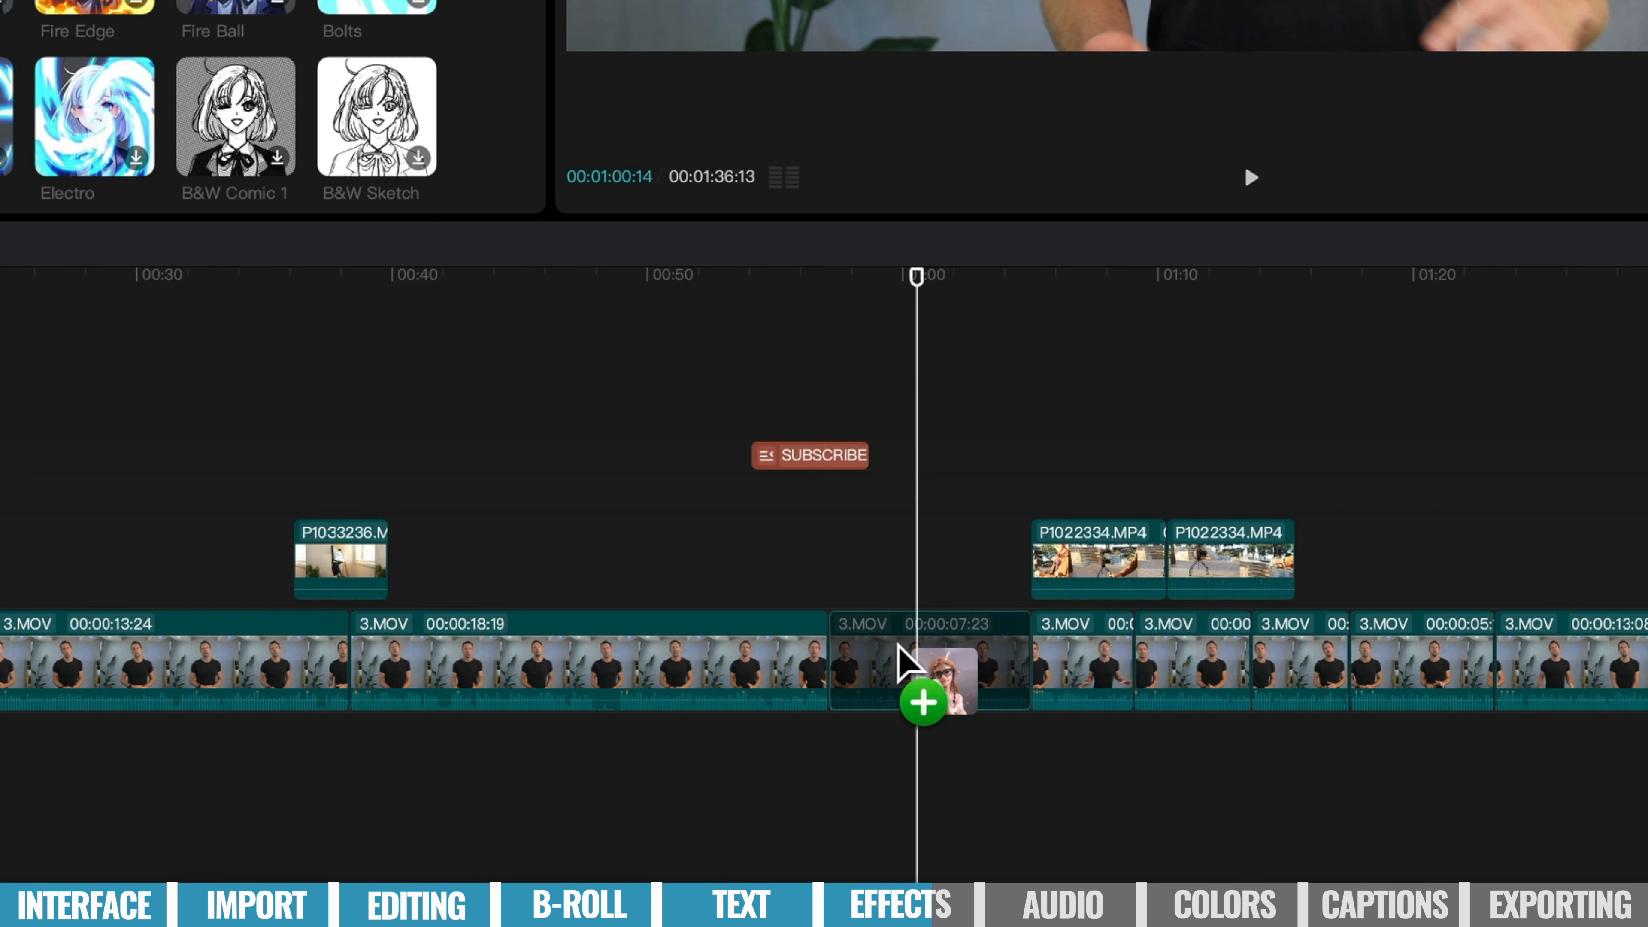
{"action": "left_click_drag", "start_coordinate": [897, 645], "coordinate": [903, 646]}
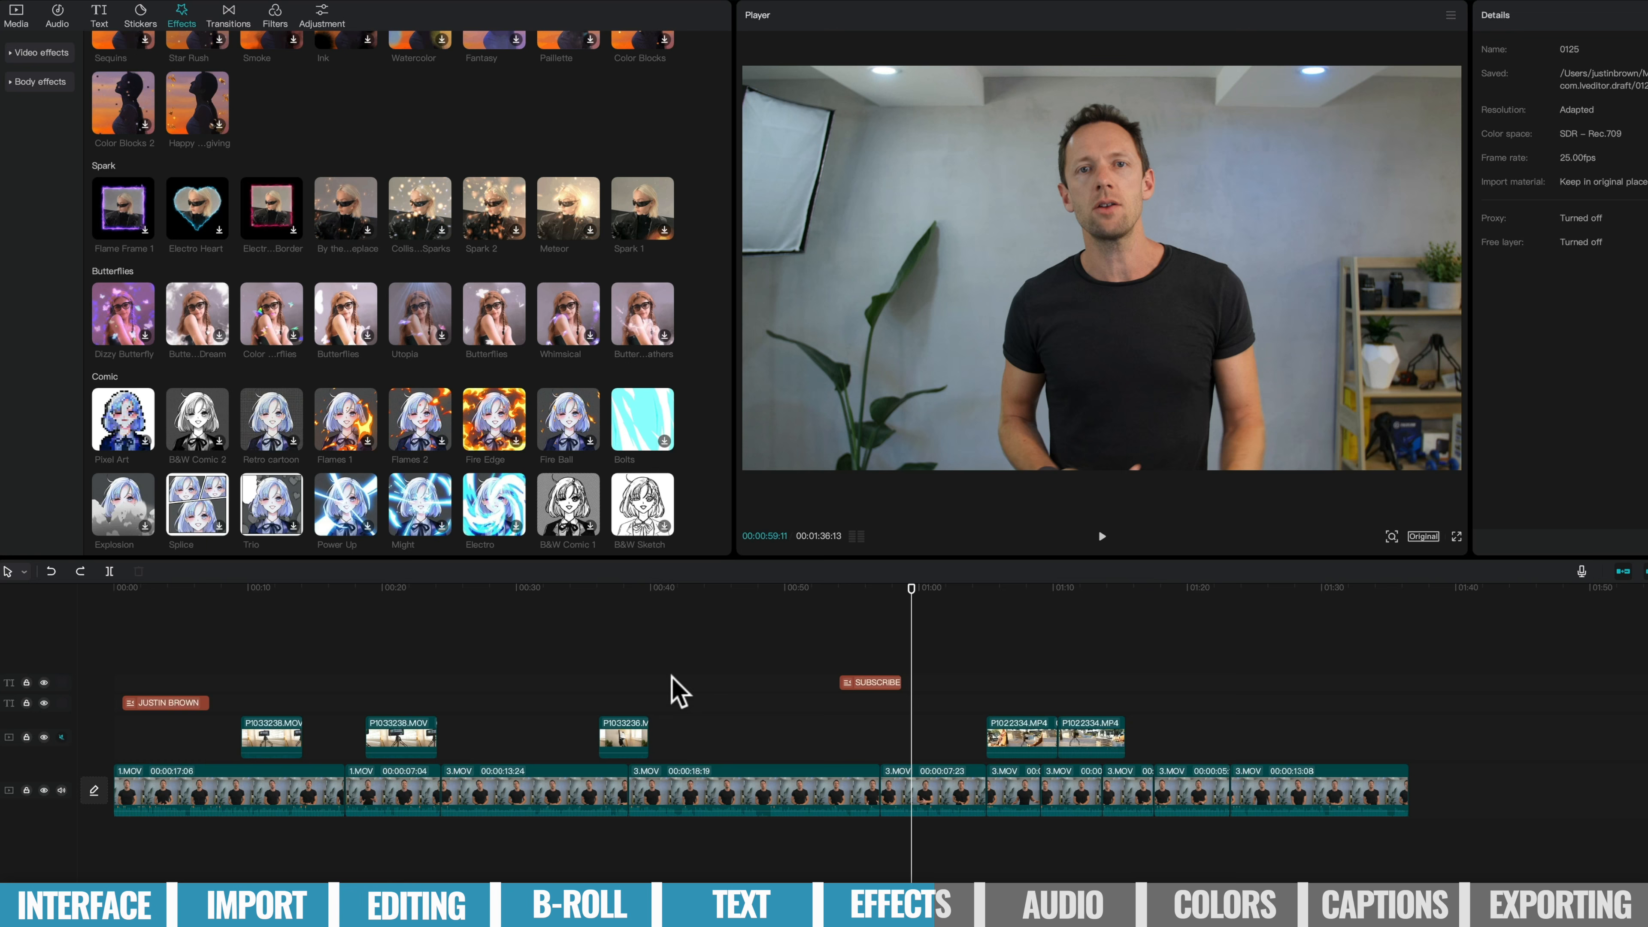
Examine the 18:19 3.MOV clip's stabilize and speed settings and try the Spin Up 2 and Whirl In animations.
{"action": "left_click", "coordinate": [771, 775]}
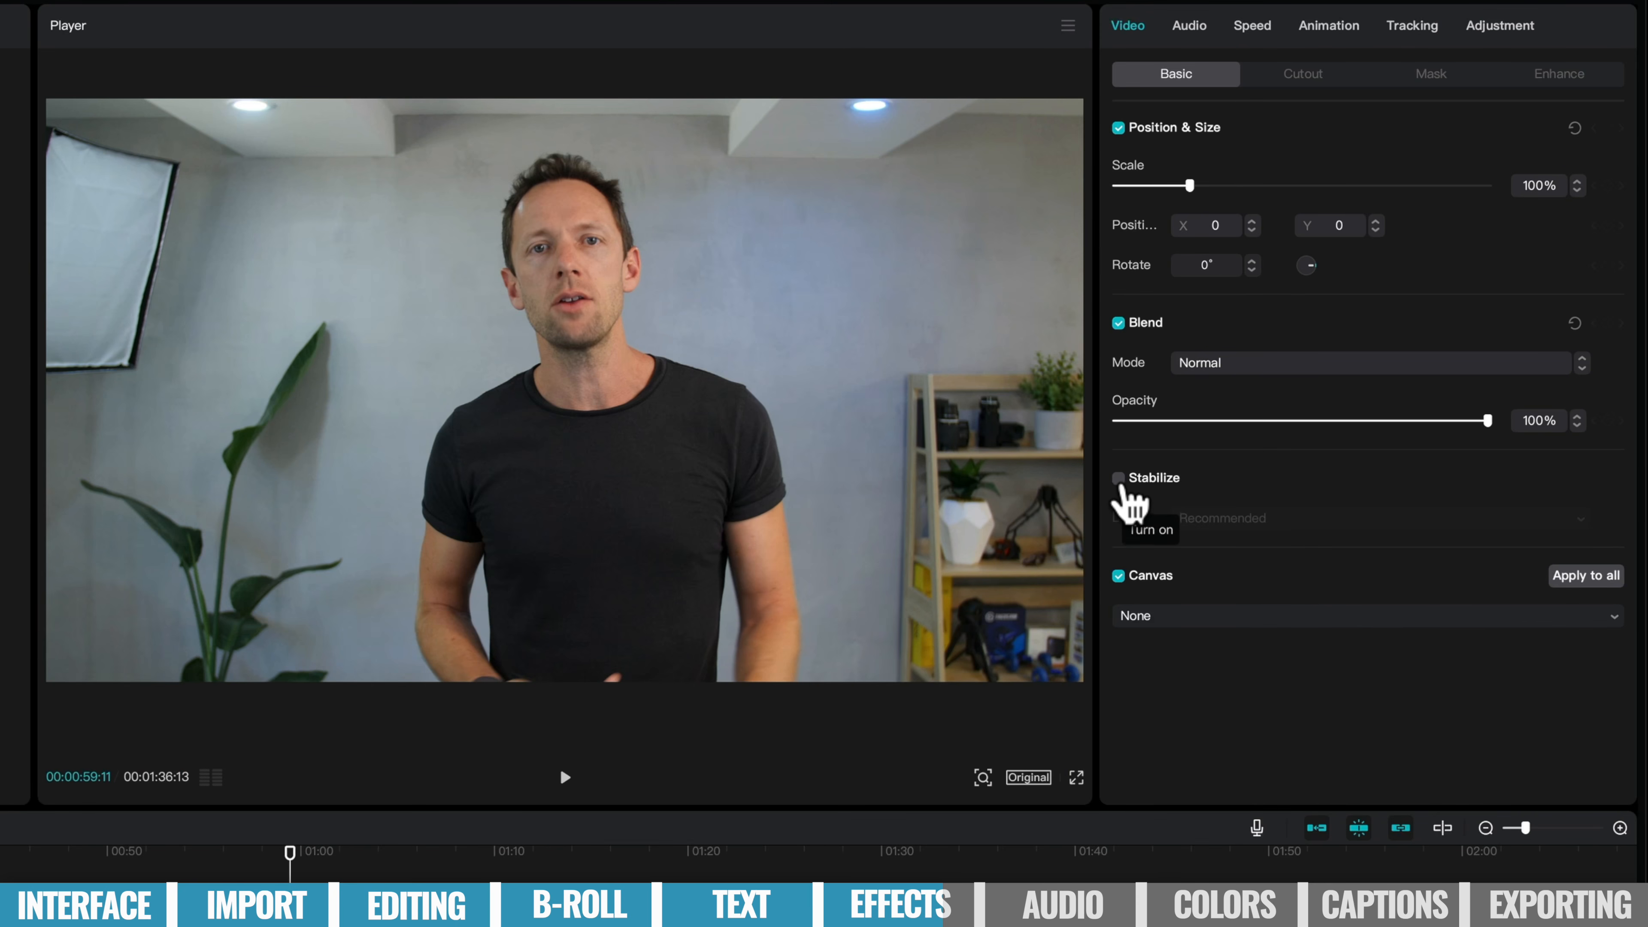
{"action": "left_click", "coordinate": [1250, 25]}
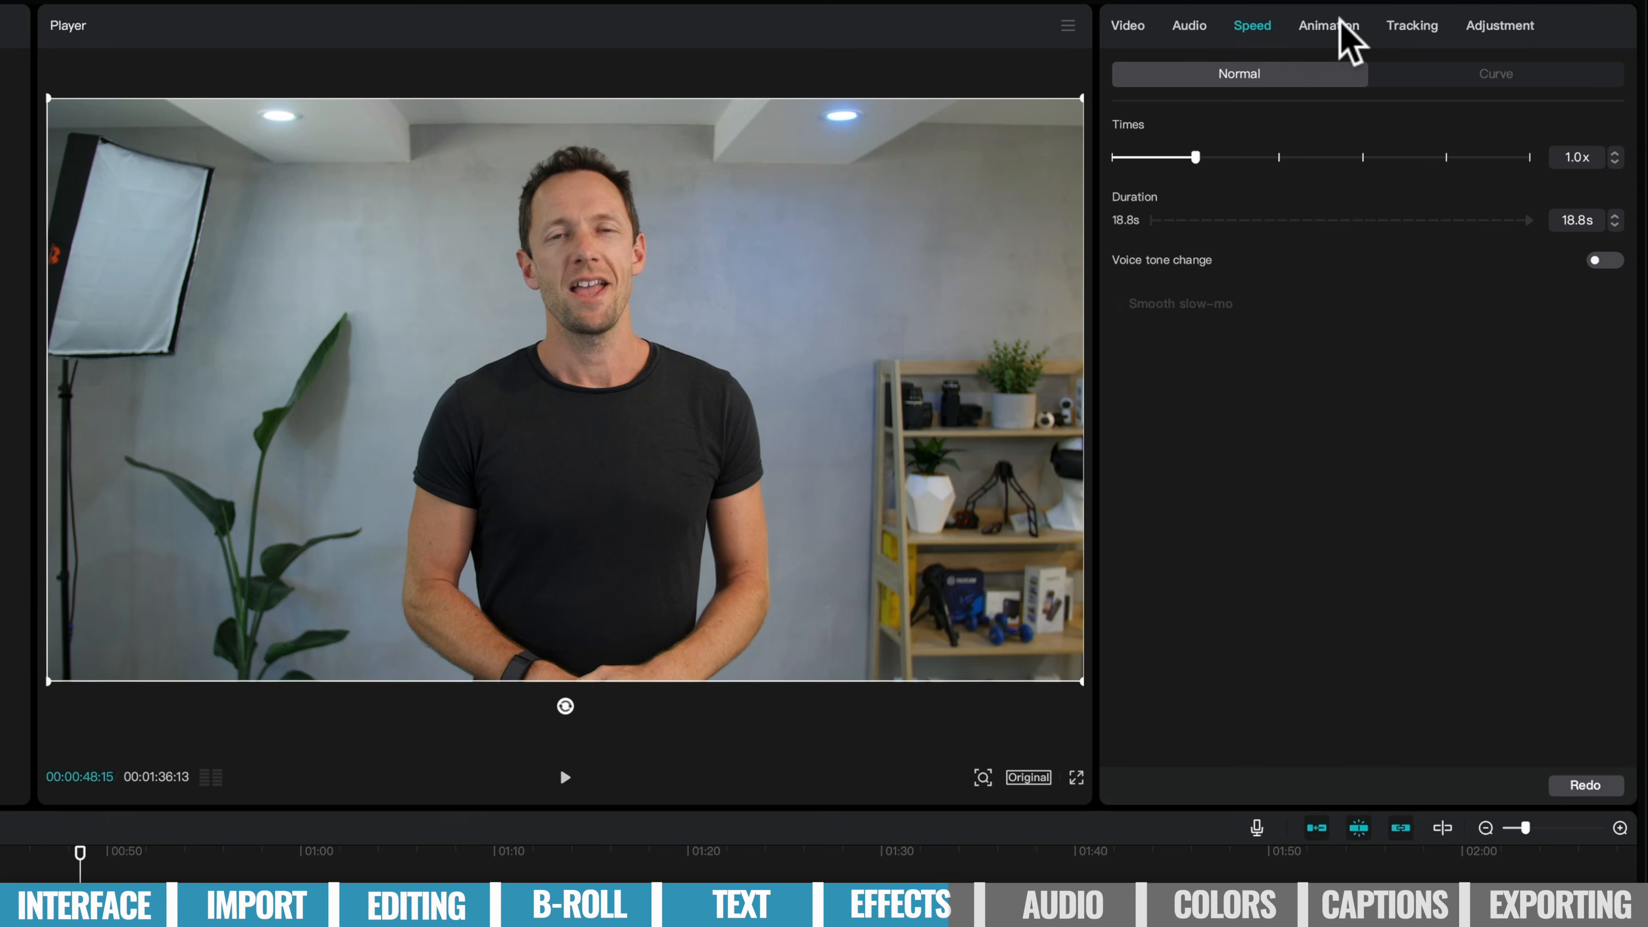
{"action": "left_click", "coordinate": [1336, 24]}
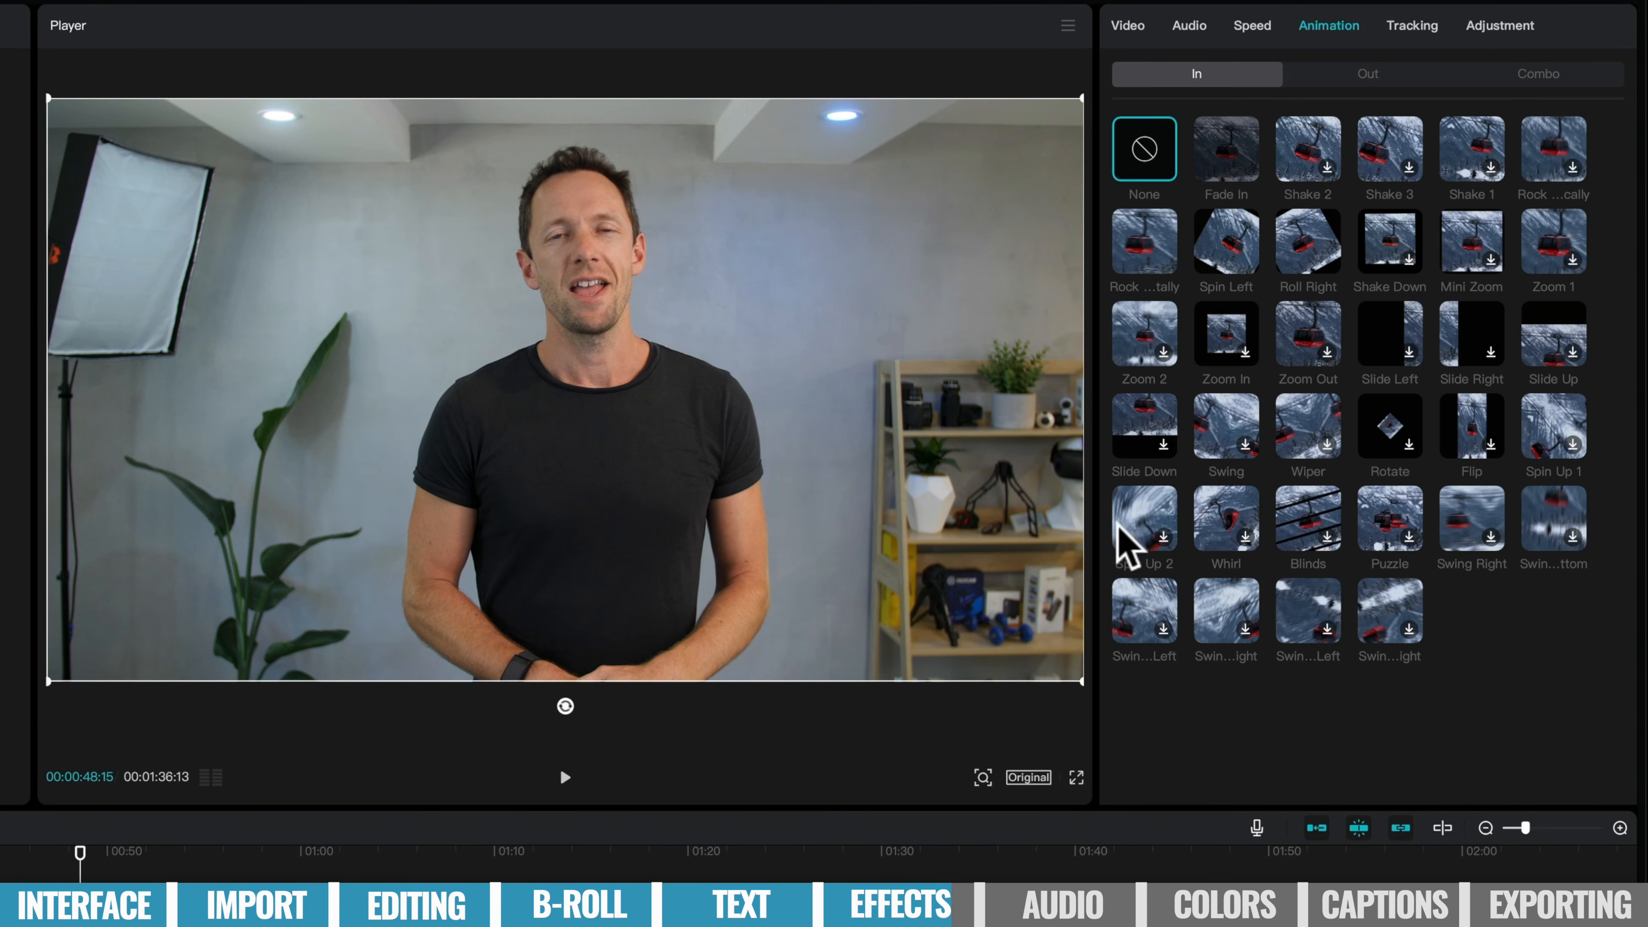
{"action": "left_click", "coordinate": [1129, 523]}
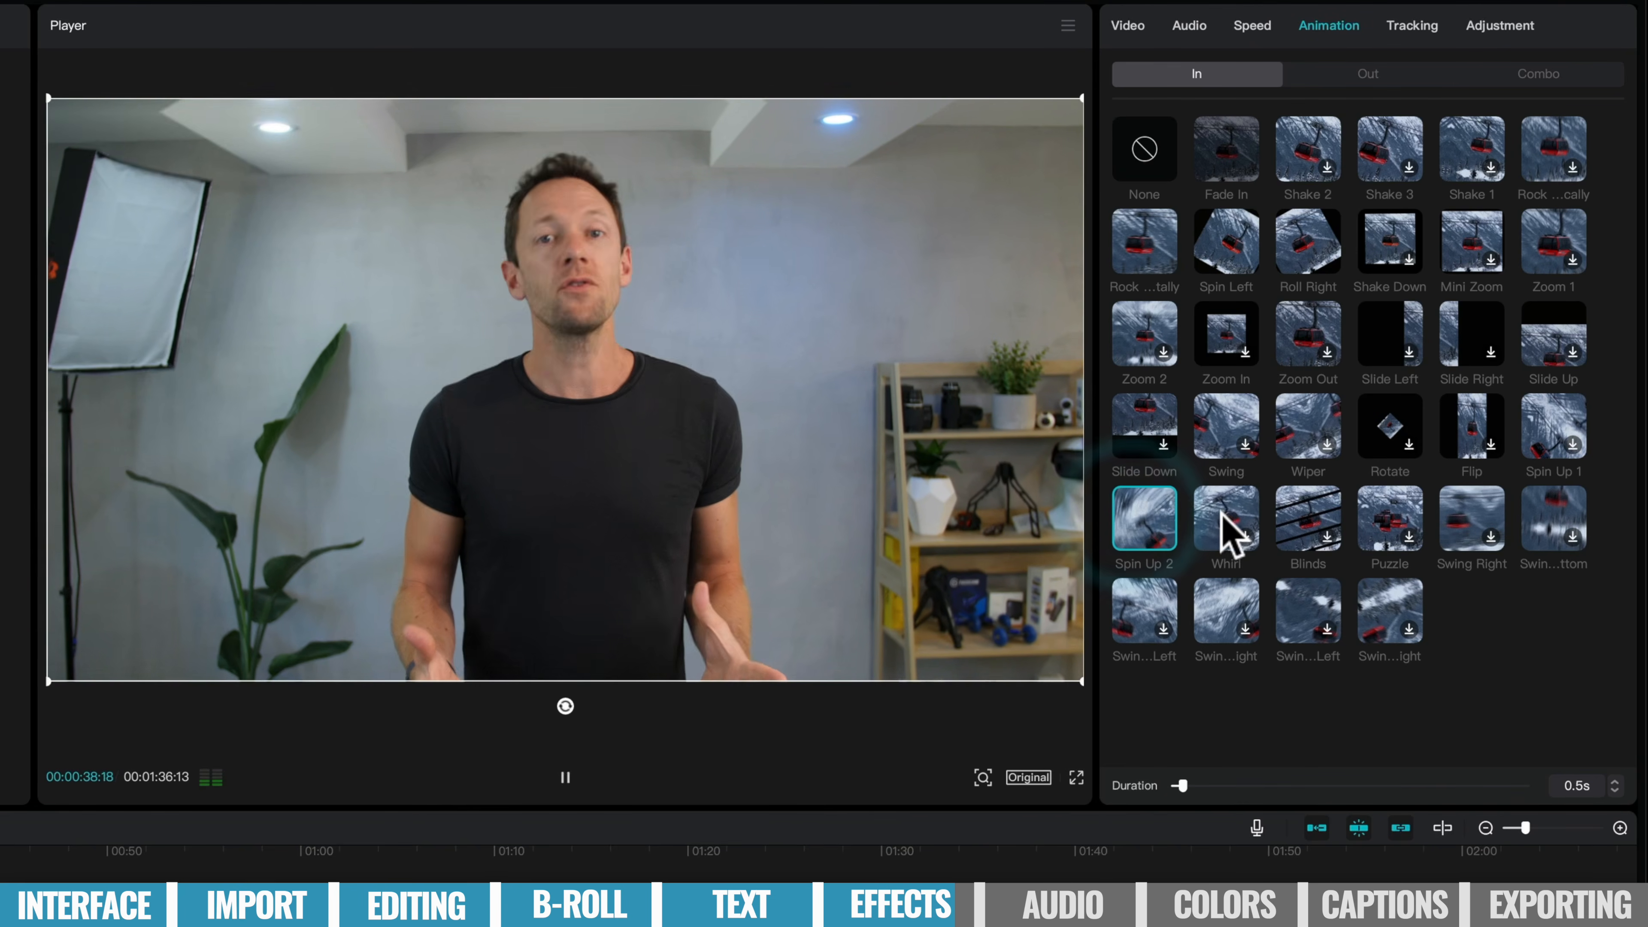
{"action": "left_click", "coordinate": [1221, 514]}
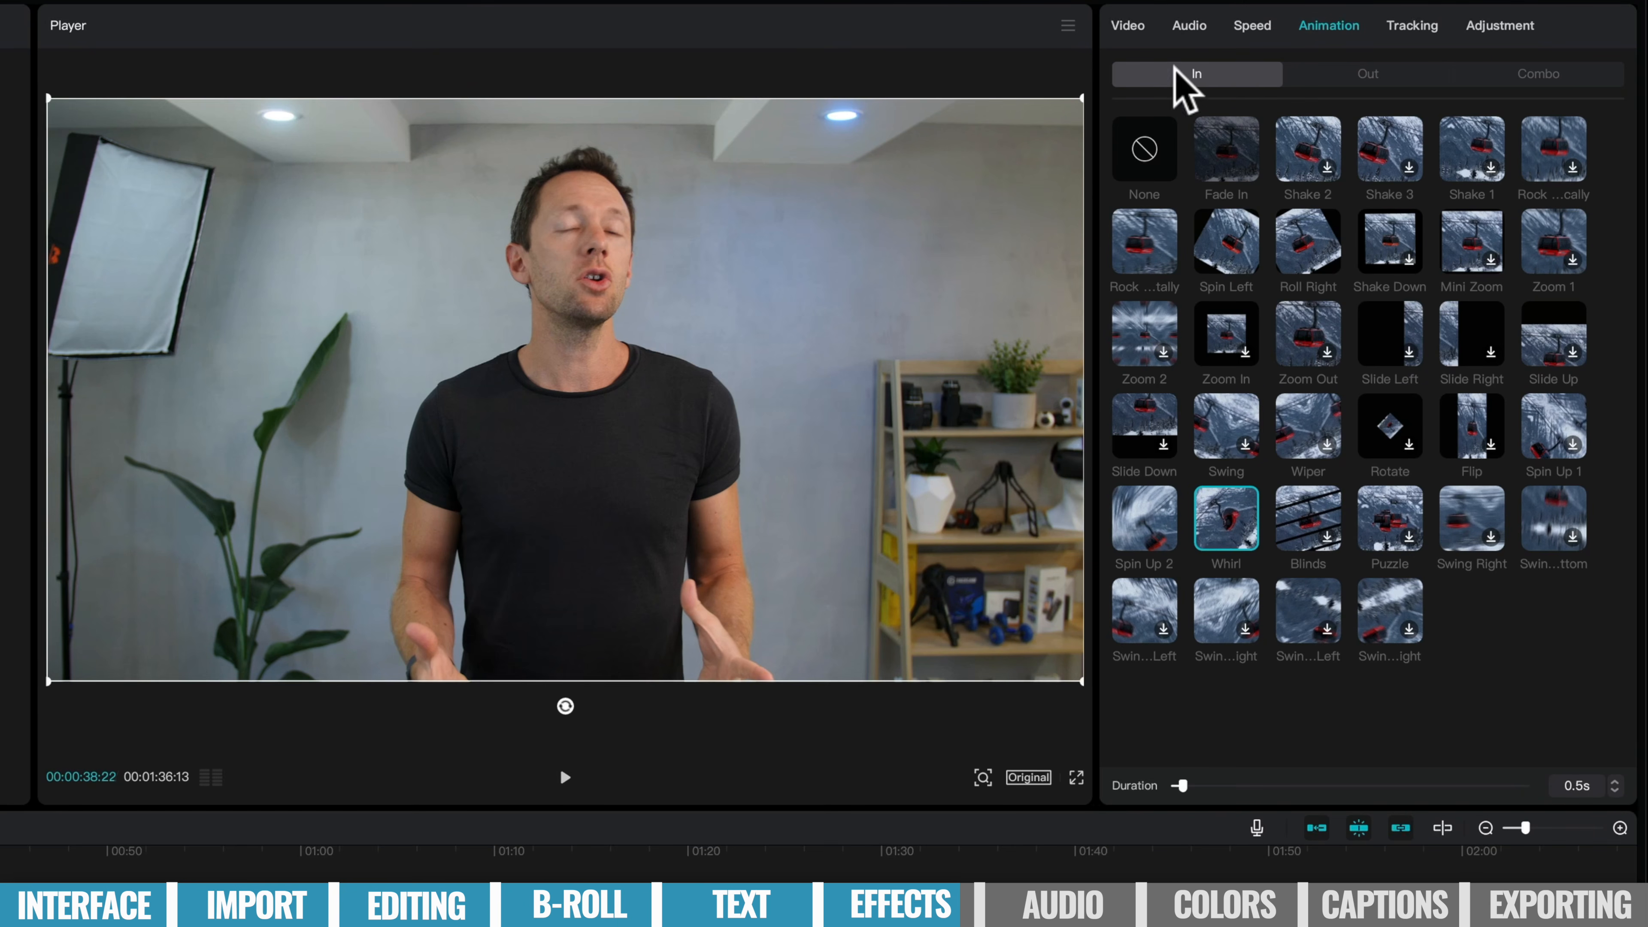
View the Out animations, try Combo animations such as Pendulum 1, Zoom 1 and Yo-yo 1, and reset the animation to None.
{"action": "left_click", "coordinate": [1368, 75]}
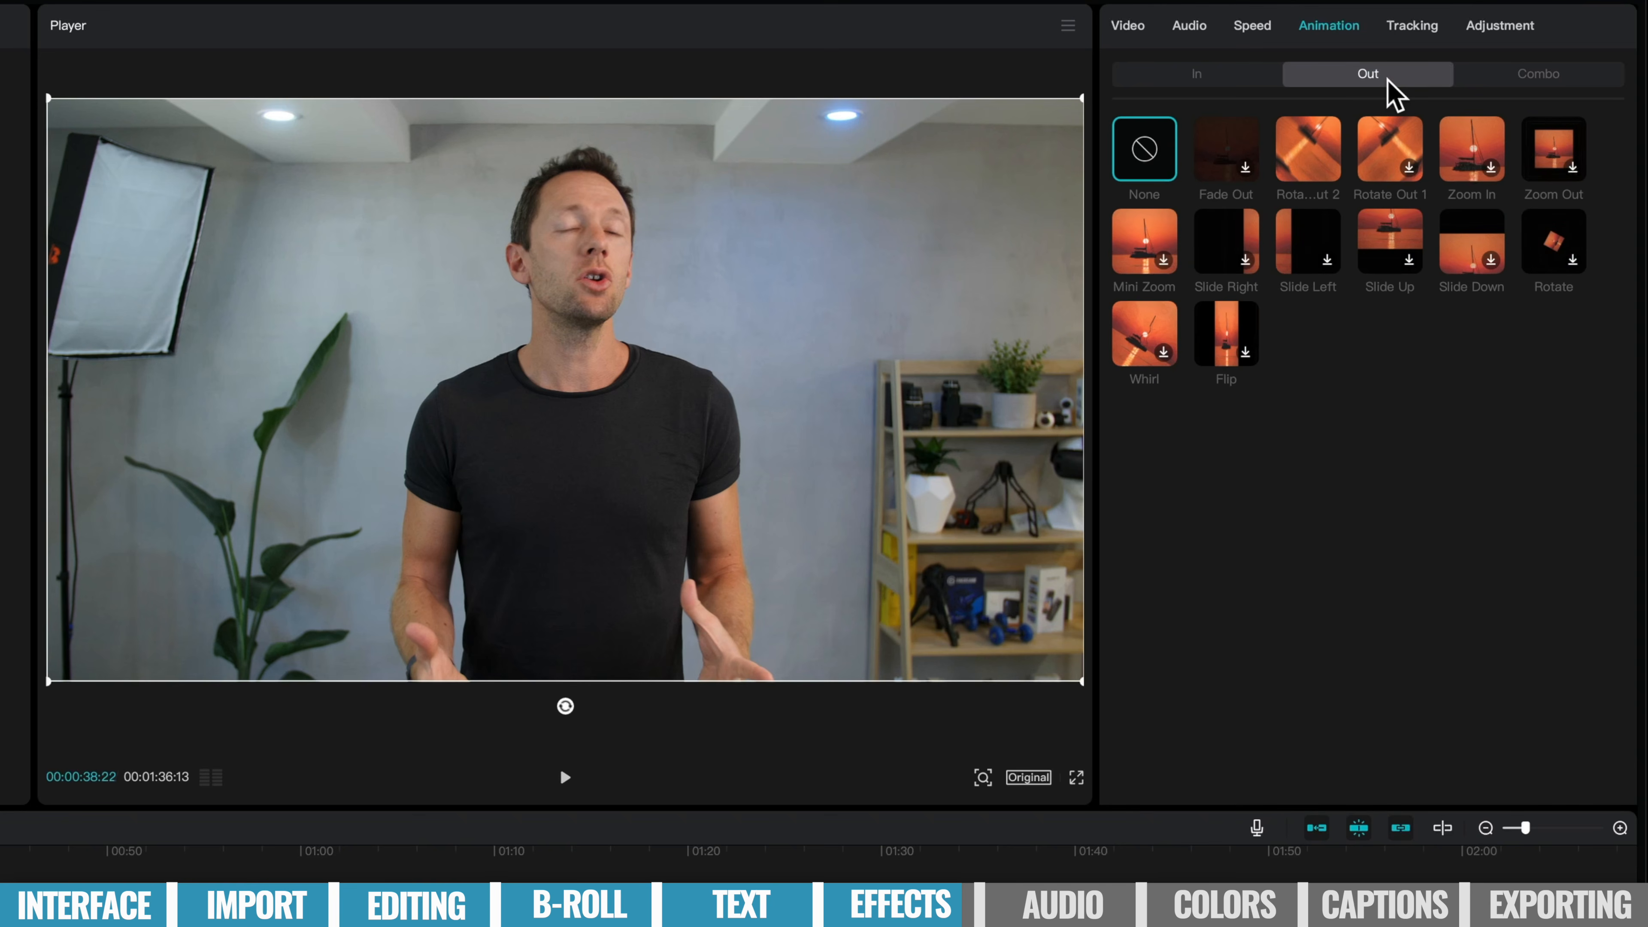
{"action": "left_click", "coordinate": [1502, 75]}
{"action": "left_click", "coordinate": [1264, 248]}
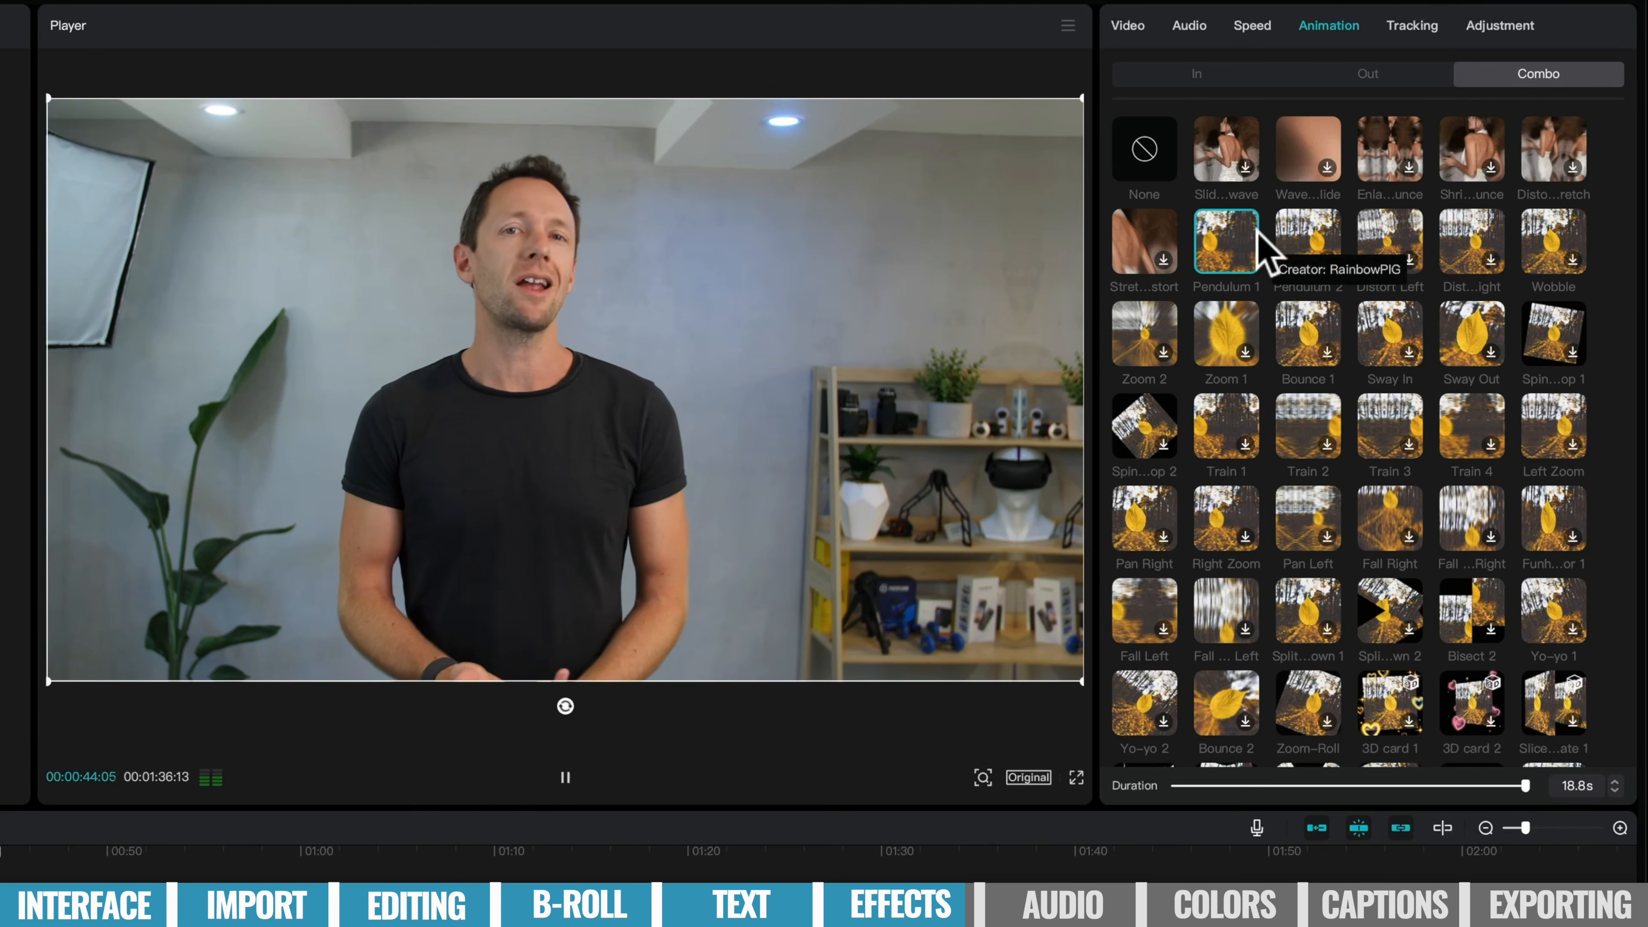
{"action": "left_click", "coordinate": [1229, 329]}
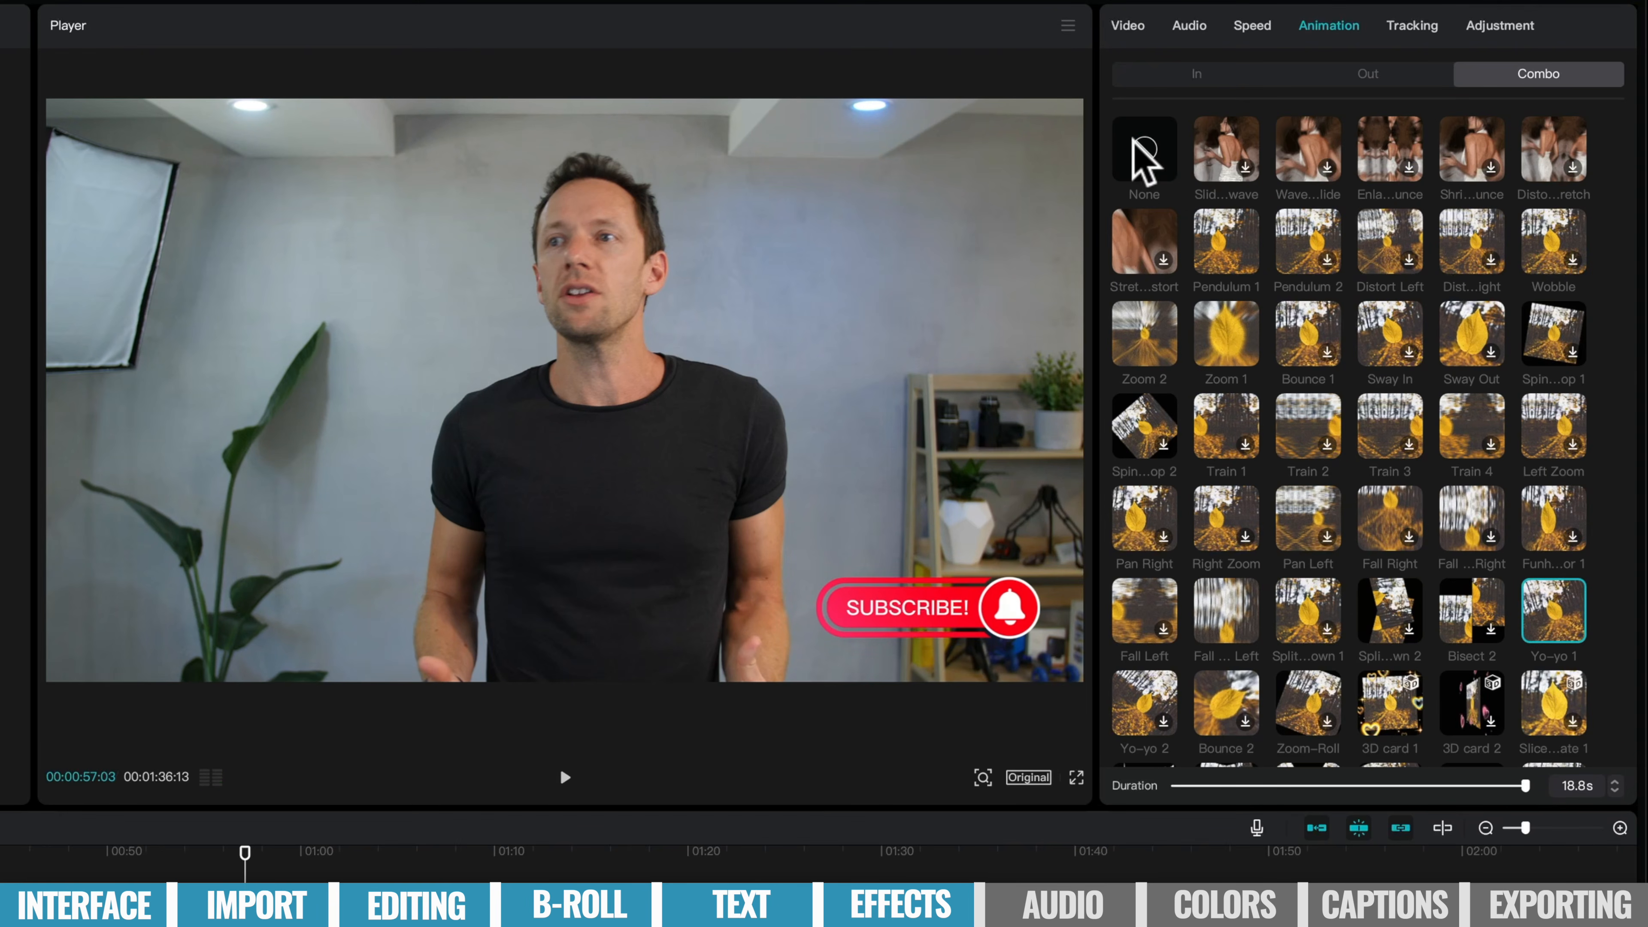
{"action": "left_click", "coordinate": [1133, 141]}
Examine the clip's tracking and adjustment options and open the audio library's music list.
{"action": "left_click", "coordinate": [1412, 26]}
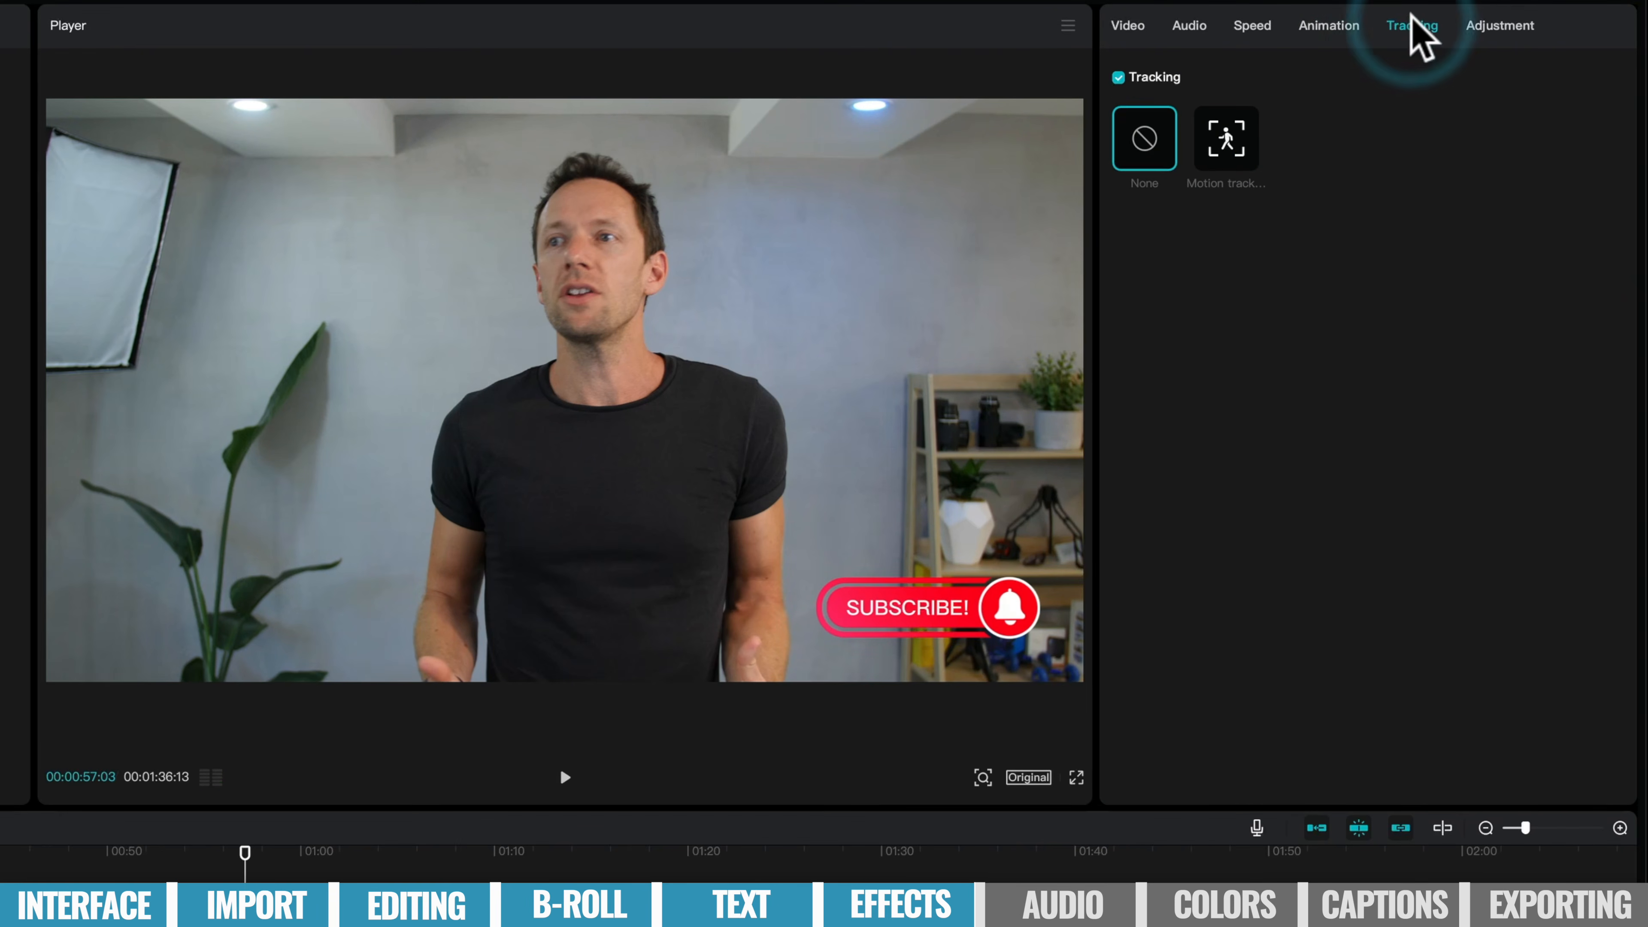
{"action": "left_click", "coordinate": [1492, 29]}
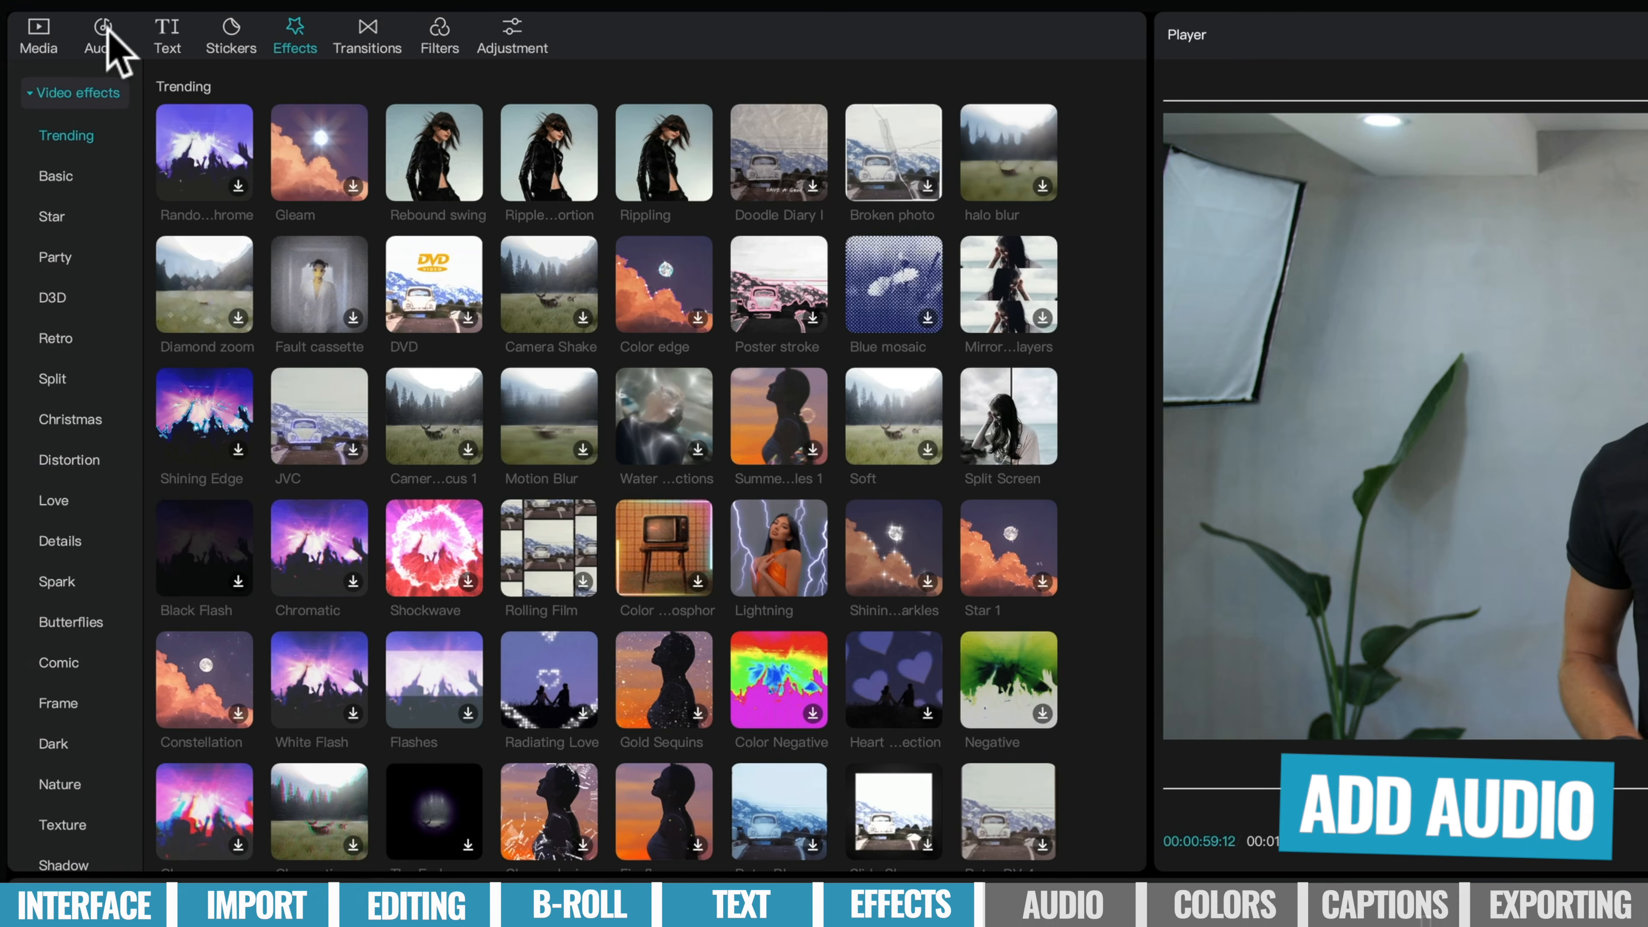
{"action": "left_click", "coordinate": [61, 34]}
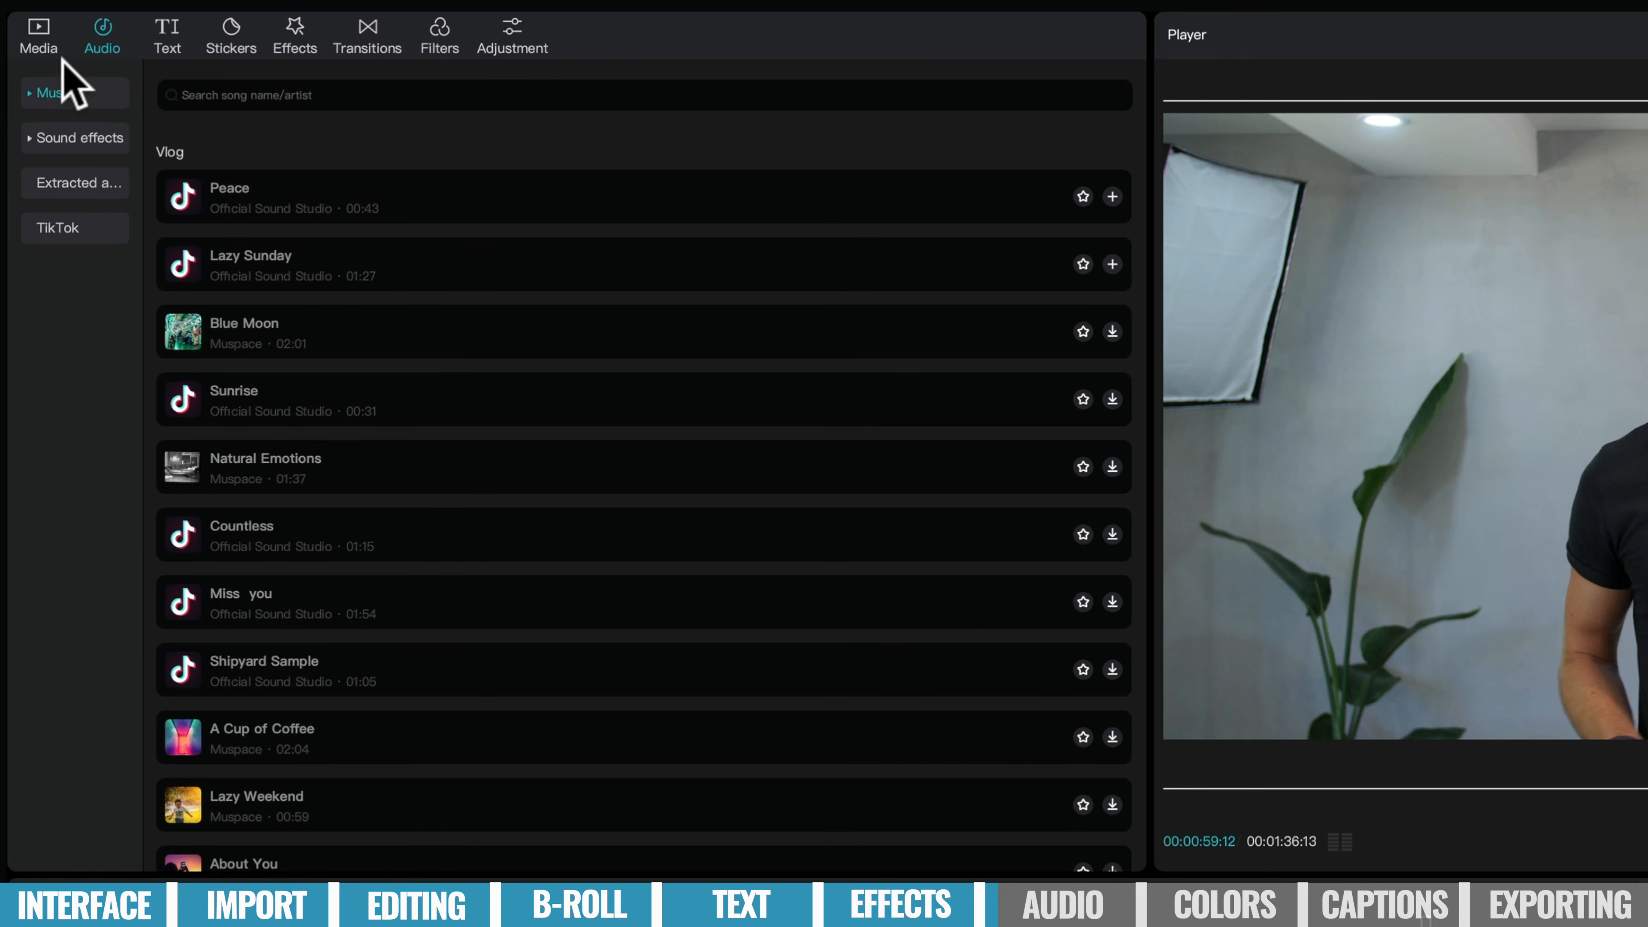
Import the two music files and place Amber by Perfect Muse.mp3 on an audio track beneath the main video, starting at 00:00.
{"action": "left_click", "coordinate": [39, 33]}
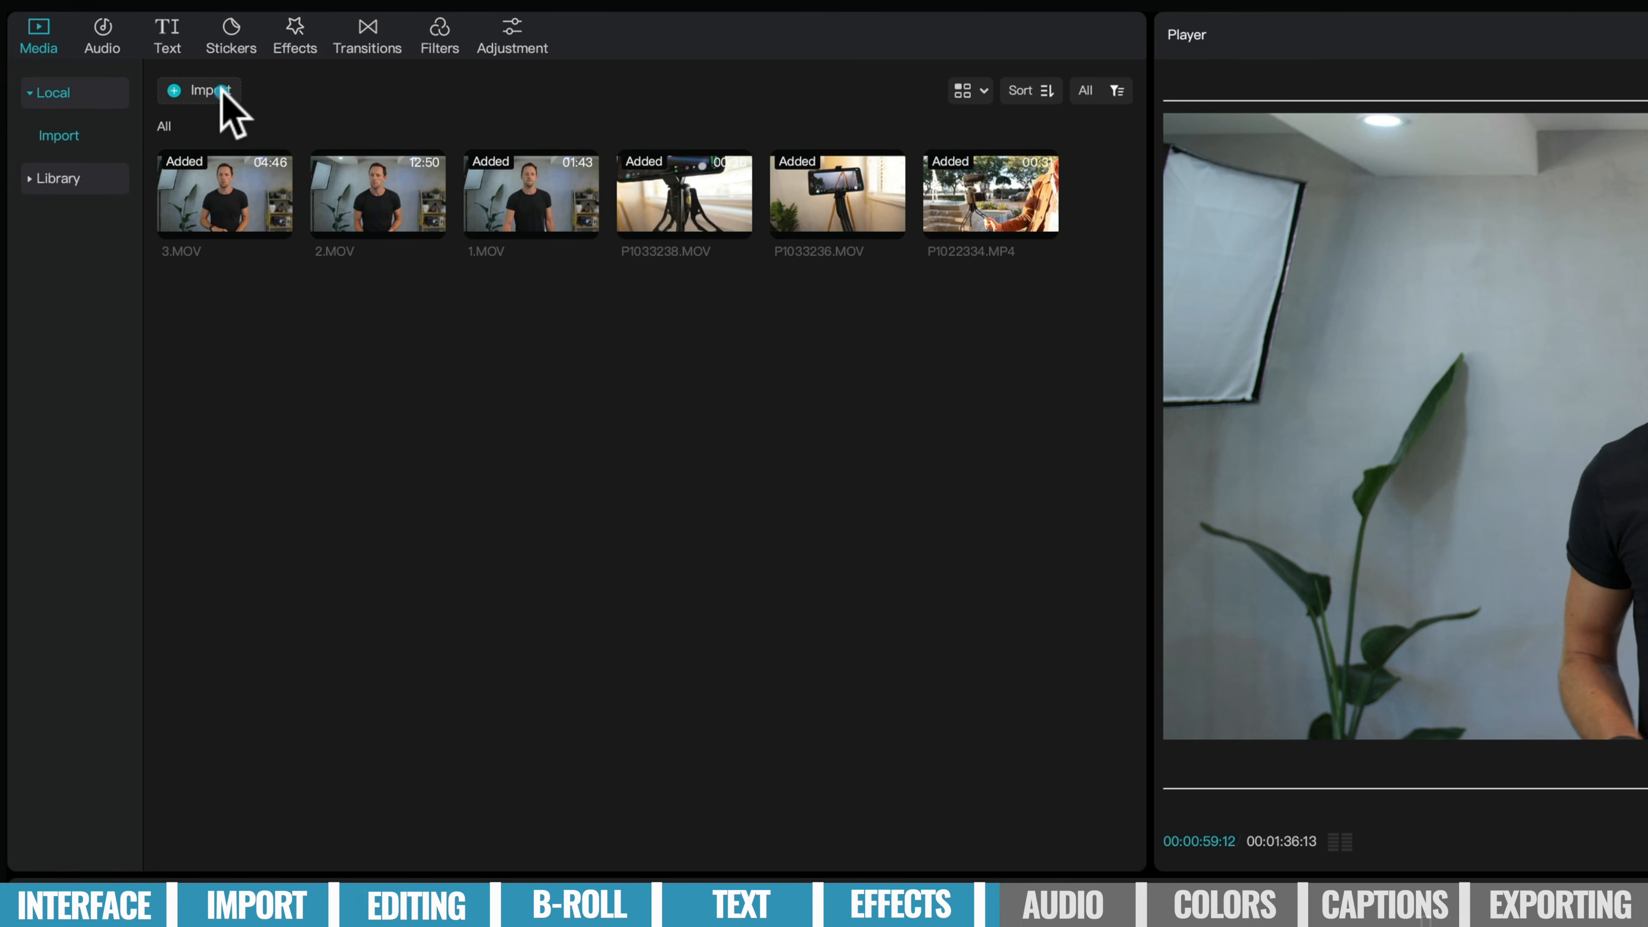
{"action": "left_click", "coordinate": [214, 89]}
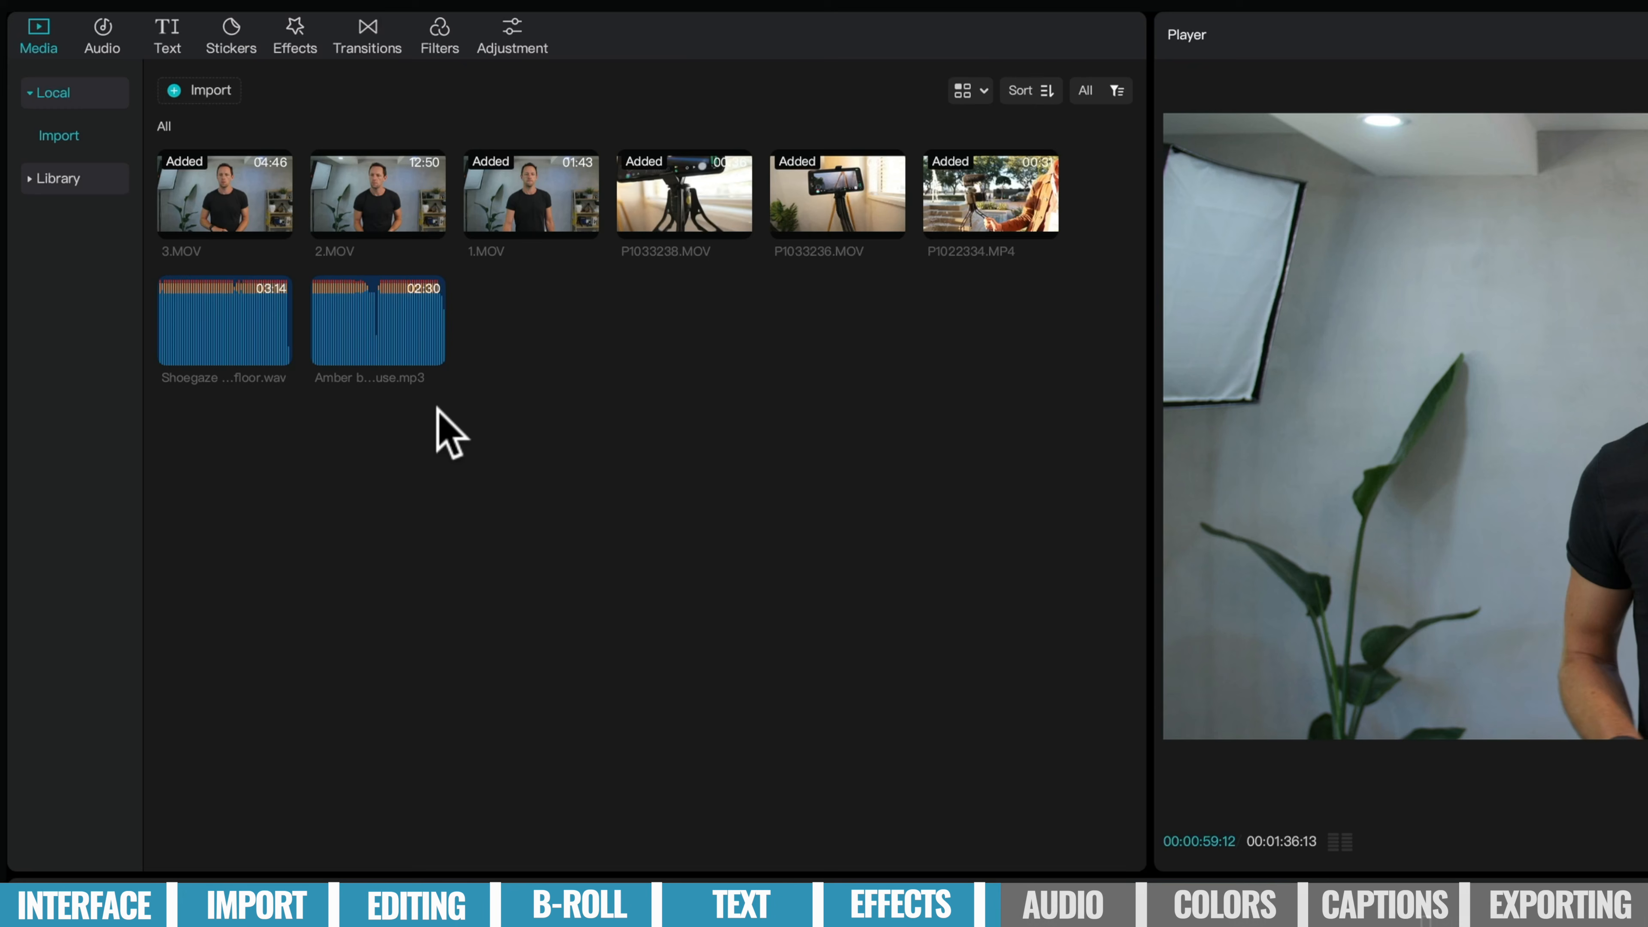
{"action": "left_click_drag", "start_coordinate": [373, 338], "coordinate": [174, 706]}
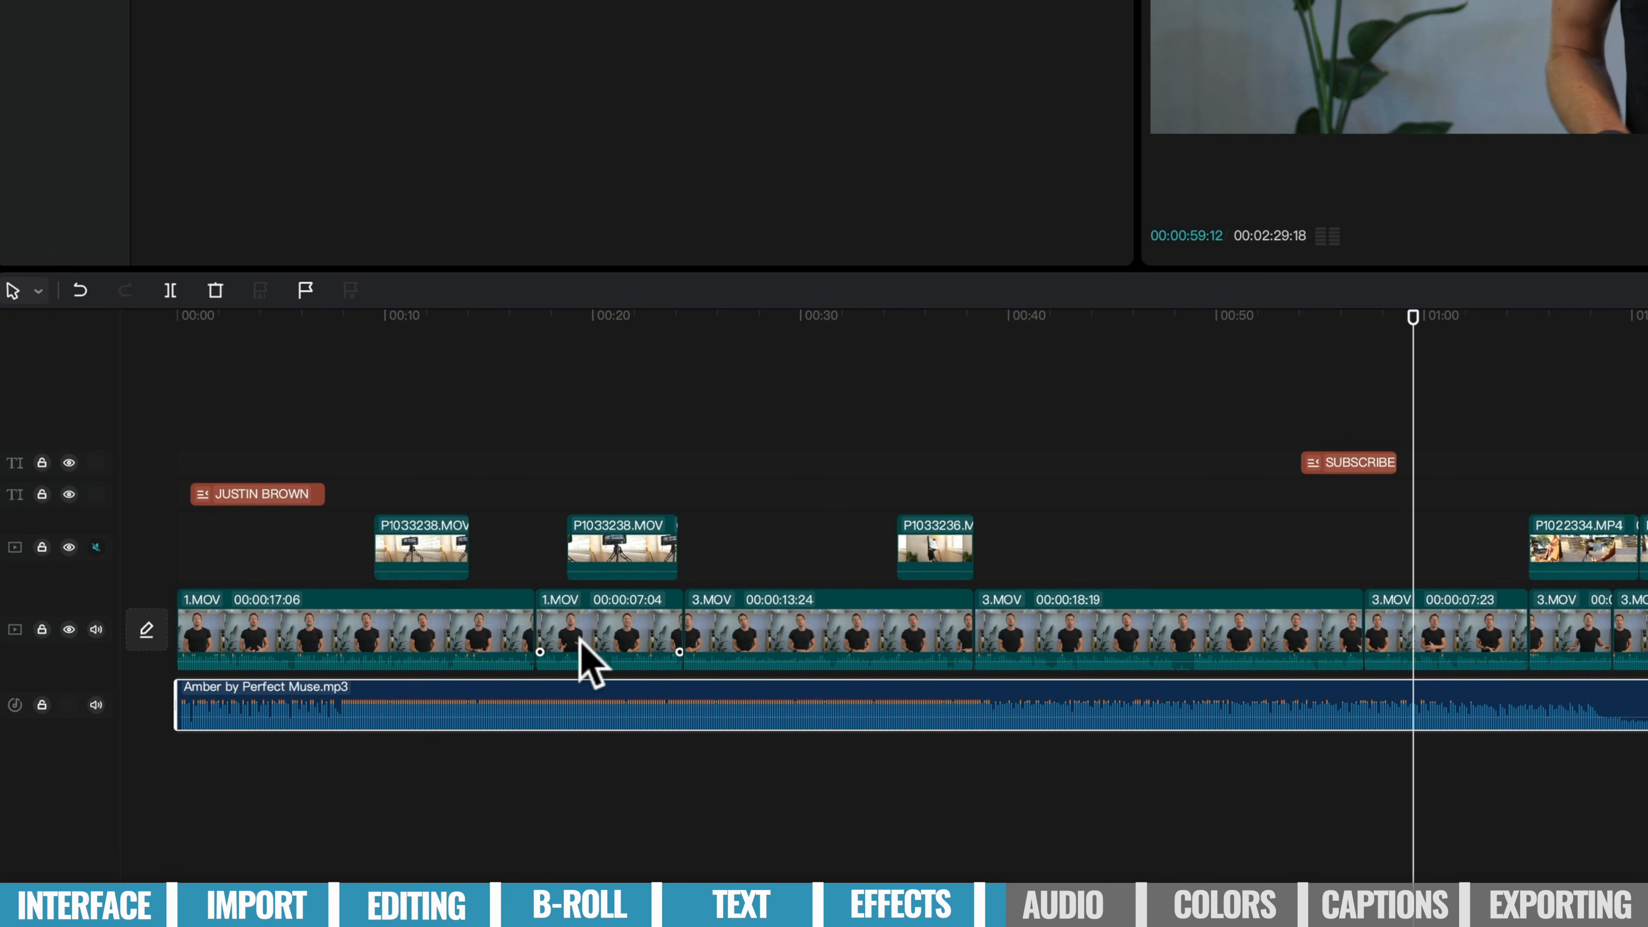
{"action": "mouse_move", "coordinate": [383, 698]}
{"action": "left_mouse_down"}
{"action": "mouse_move", "coordinate": [563, 699]}
{"action": "mouse_move", "coordinate": [379, 696]}
{"action": "left_mouse_up"}
{"action": "left_click_drag", "start_coordinate": [179, 687], "coordinate": [100, 717]}
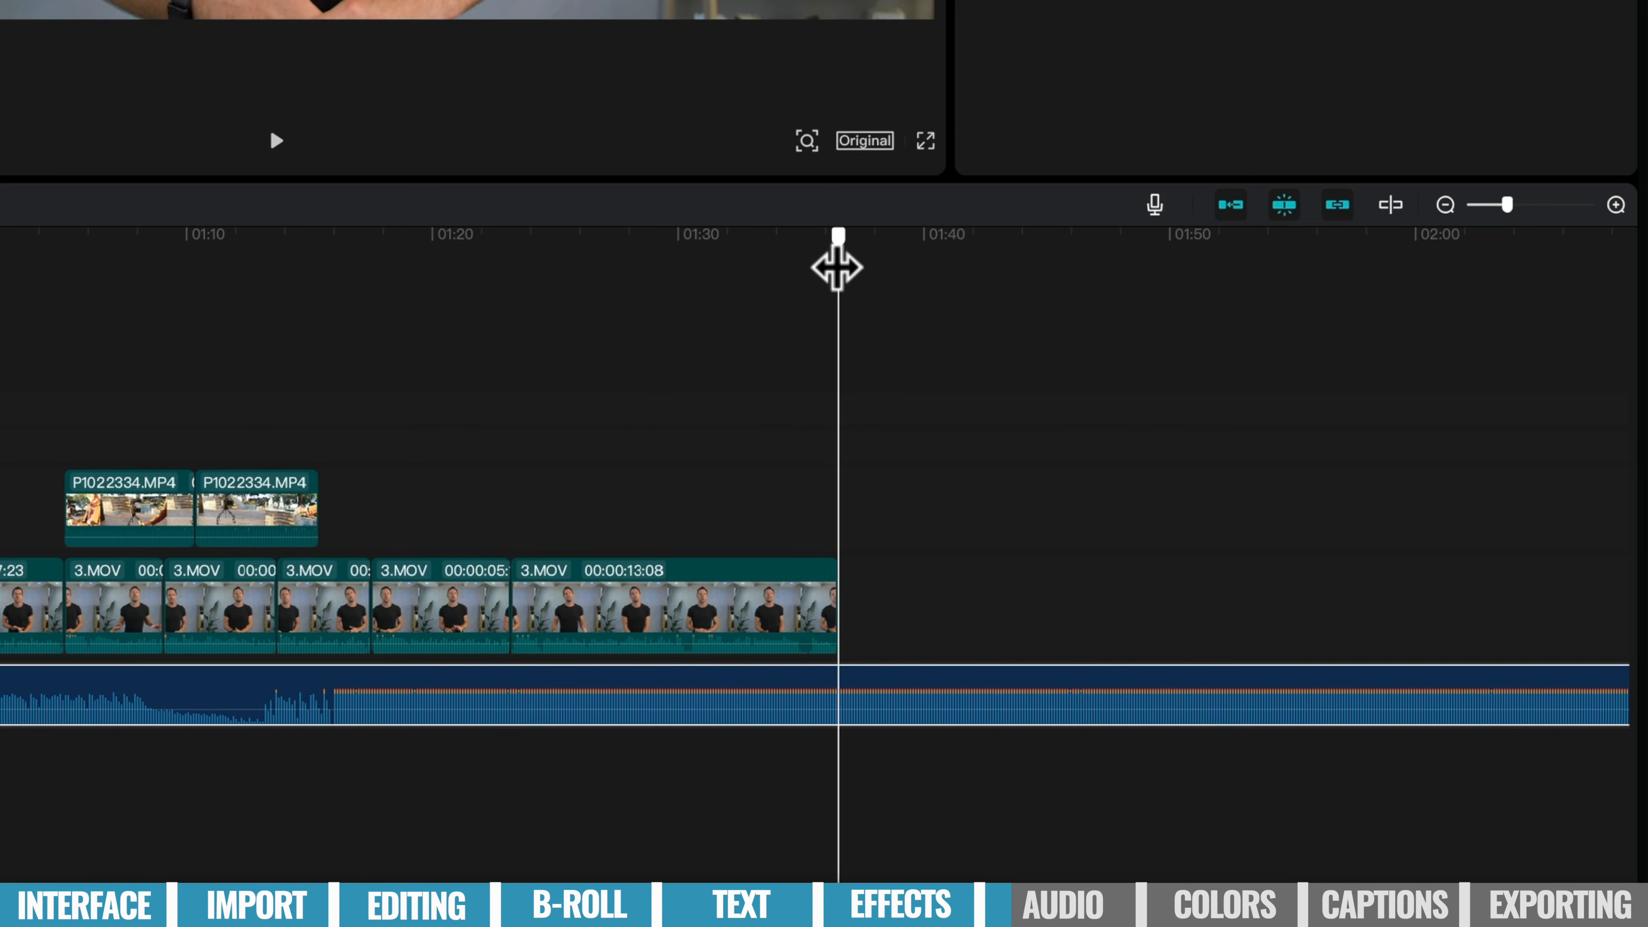
Trim the end of the Amber by Perfect Muse.mp3 music to the end of the video at 00:01:36:13 and return the playhead to the start.
{"action": "mouse_move", "coordinate": [837, 269]}
{"action": "left_mouse_down"}
{"action": "mouse_move", "coordinate": [806, 273]}
{"action": "mouse_move", "coordinate": [838, 267]}
{"action": "left_mouse_up"}
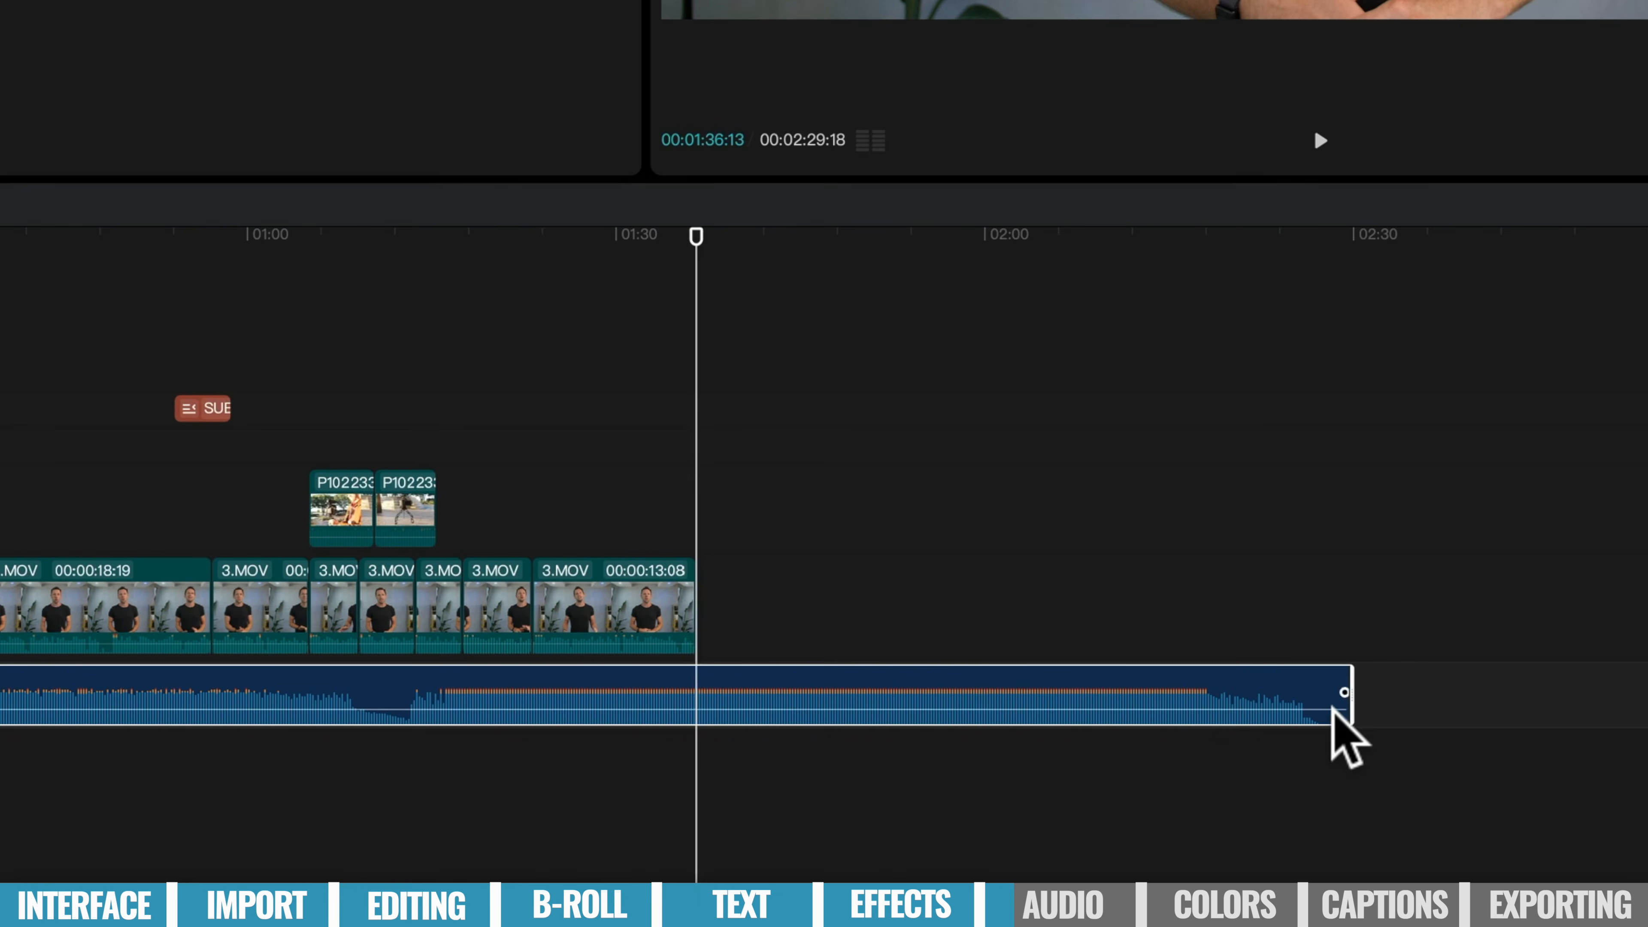
{"action": "left_click_drag", "start_coordinate": [1340, 699], "coordinate": [688, 770]}
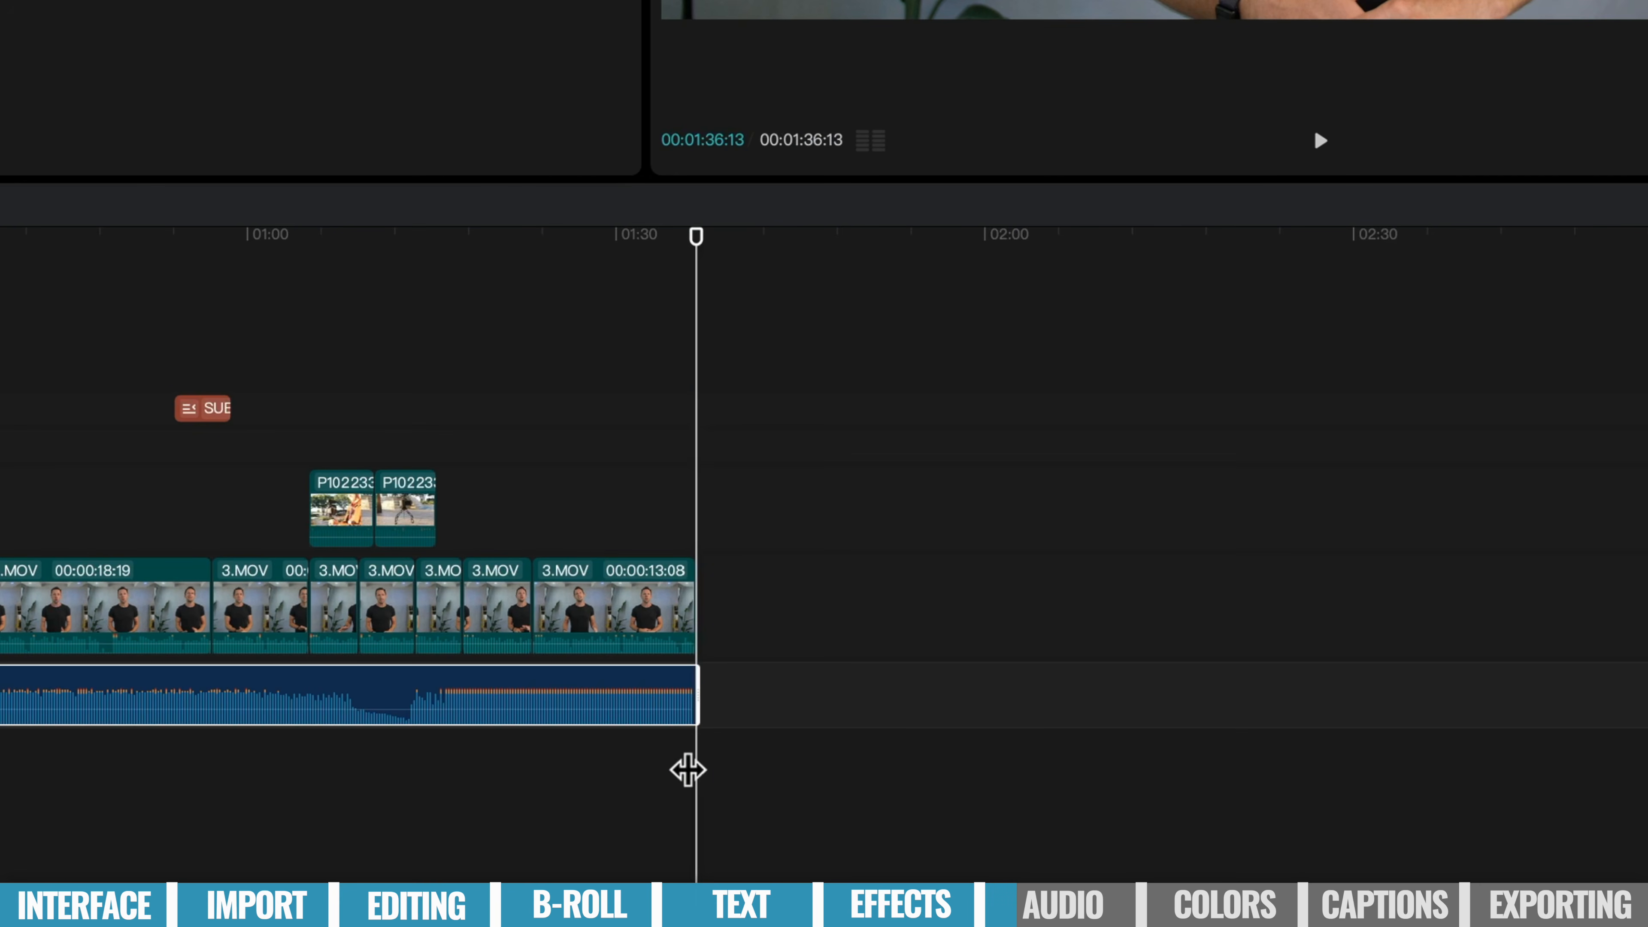
{"action": "left_click", "coordinate": [94, 607]}
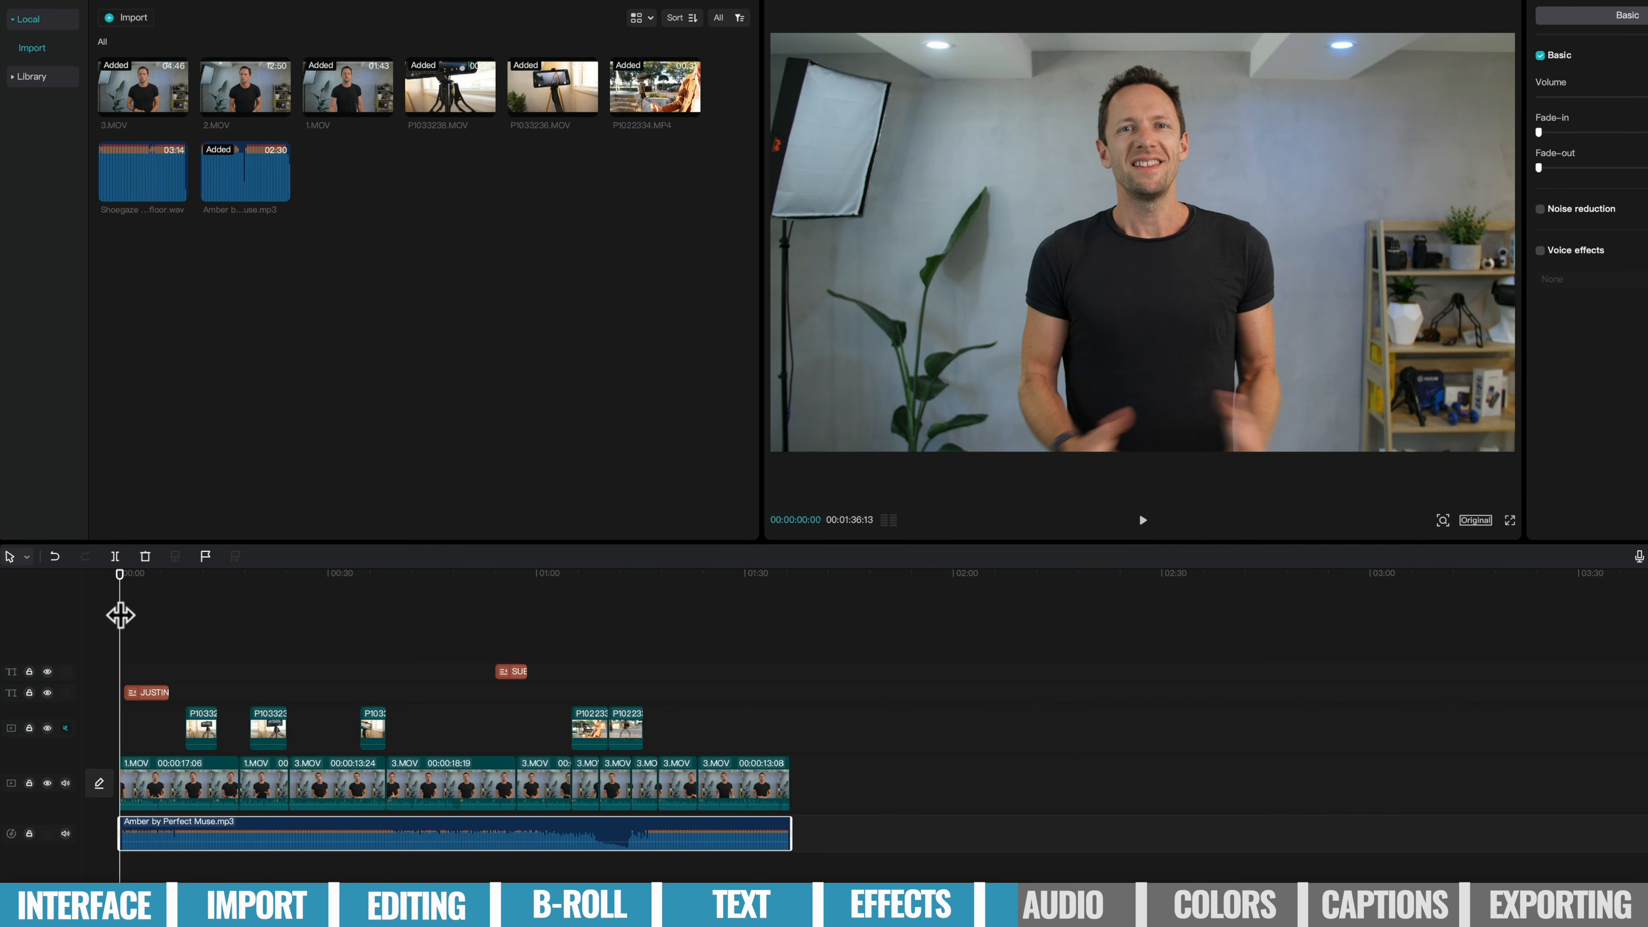
Trim the ends of the first 1.MOV clip to 00:00:16:15 and the 18:19 3.MOV clip to 00:00:18:03.
{"action": "left_click_drag", "start_coordinate": [239, 769], "coordinate": [234, 769]}
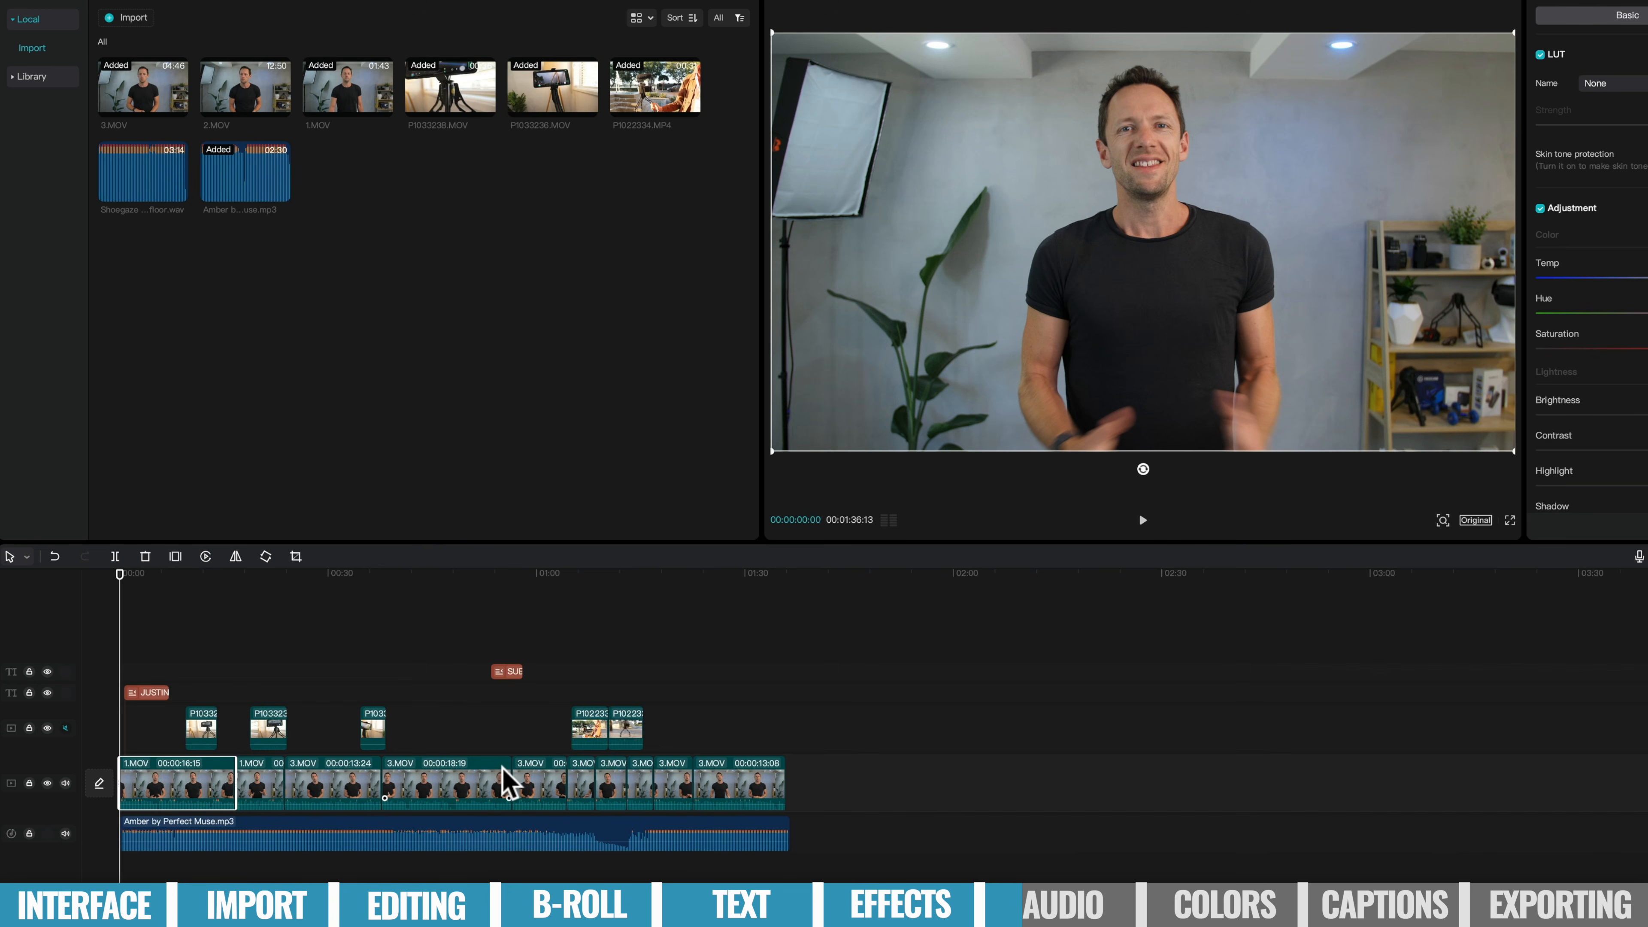
{"action": "left_click_drag", "start_coordinate": [508, 769], "coordinate": [503, 769]}
{"action": "left_click", "coordinate": [802, 831]}
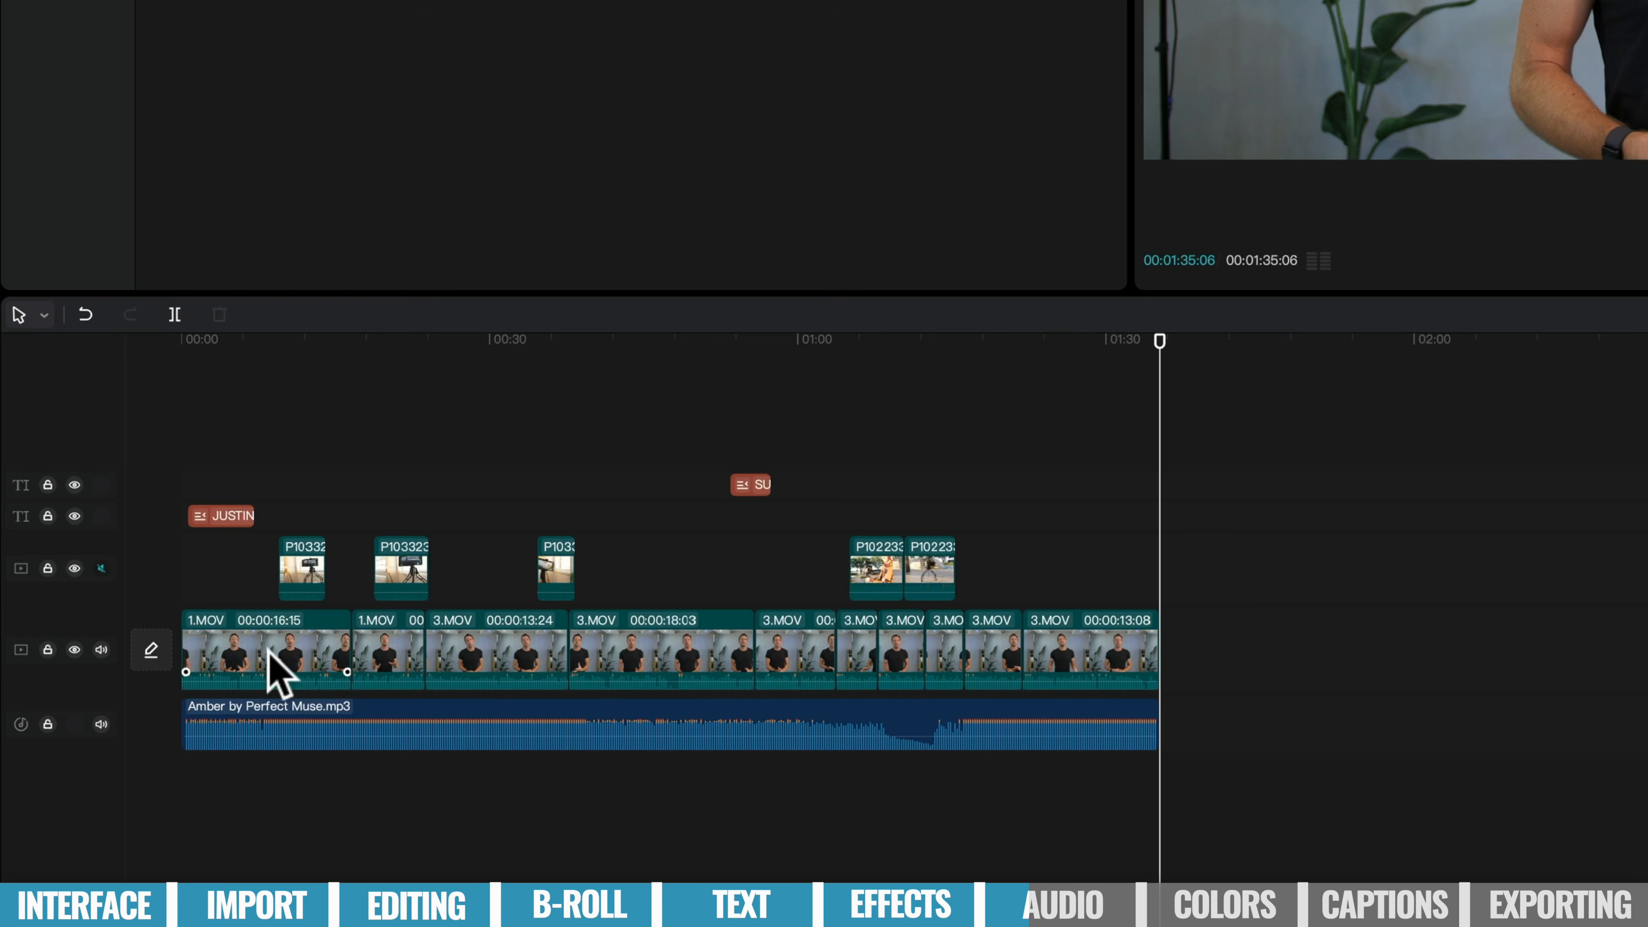
{"action": "left_click", "coordinate": [179, 787]}
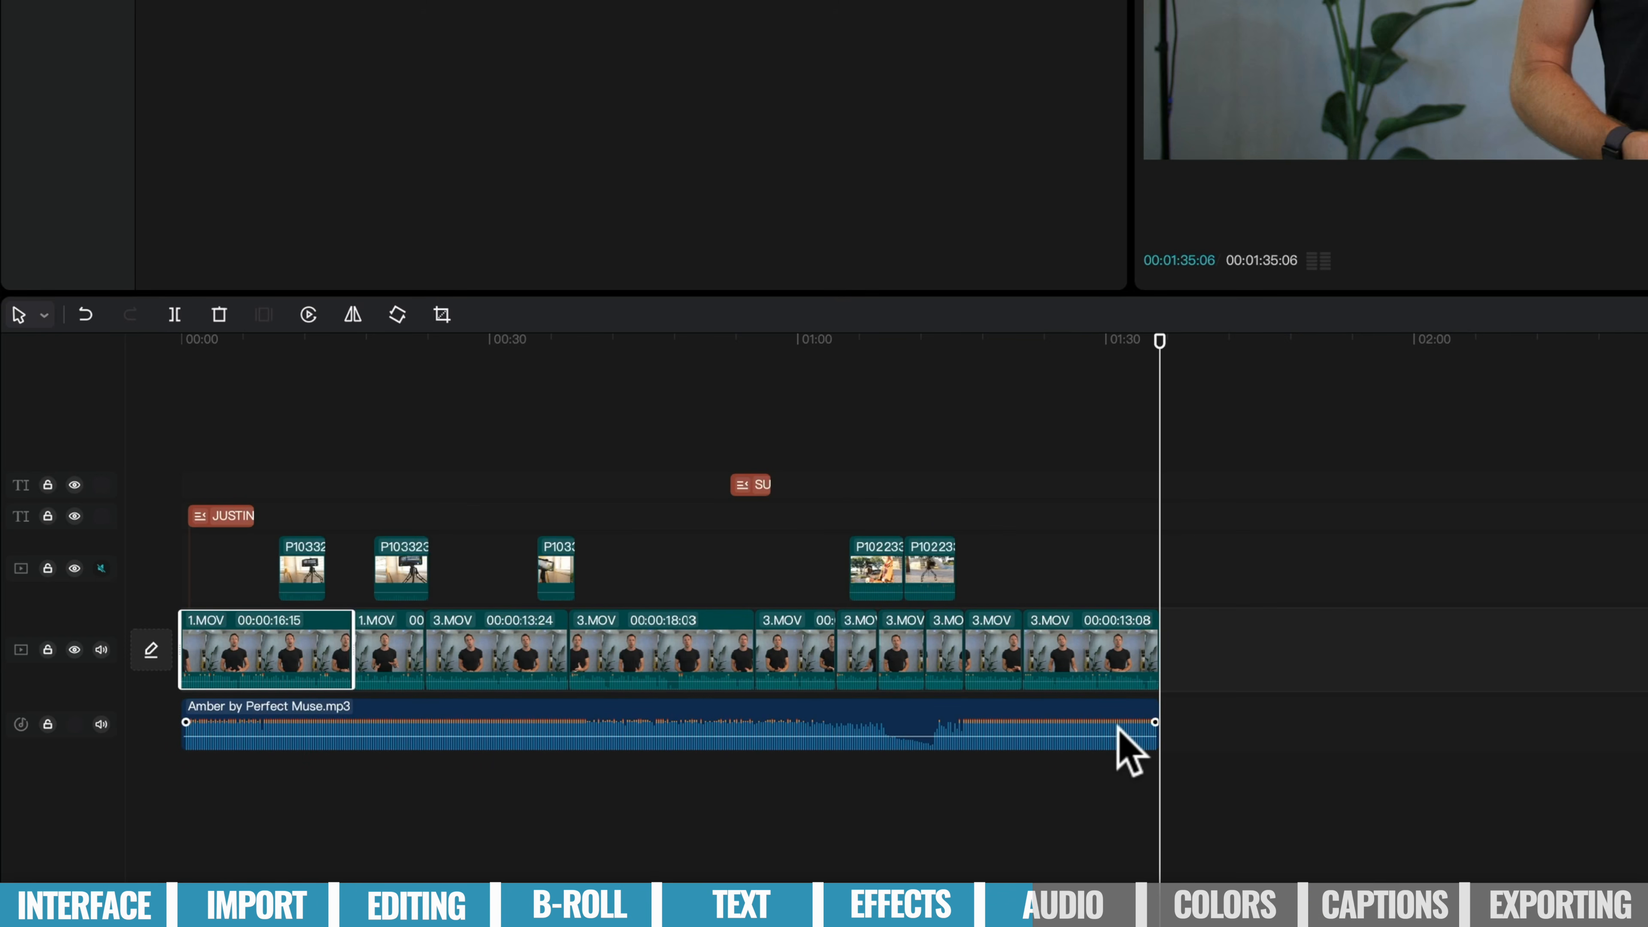
Mute the music track and play the video from the start to check the voice level on its own.
{"action": "left_click", "coordinate": [101, 724]}
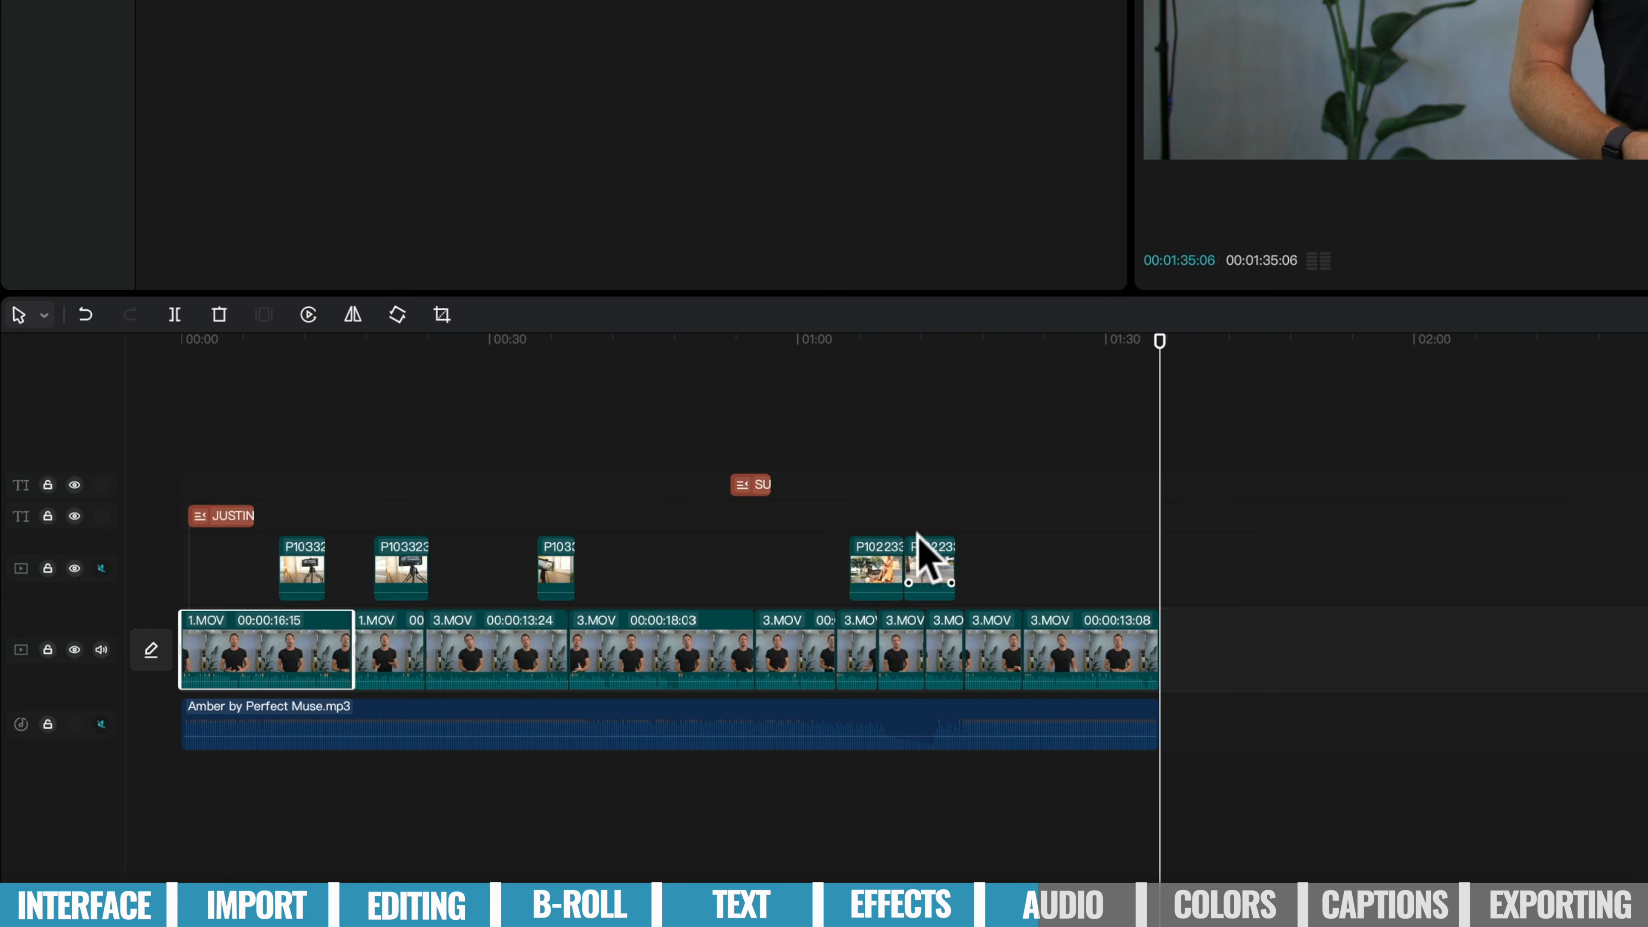
{"action": "left_click", "coordinate": [101, 345]}
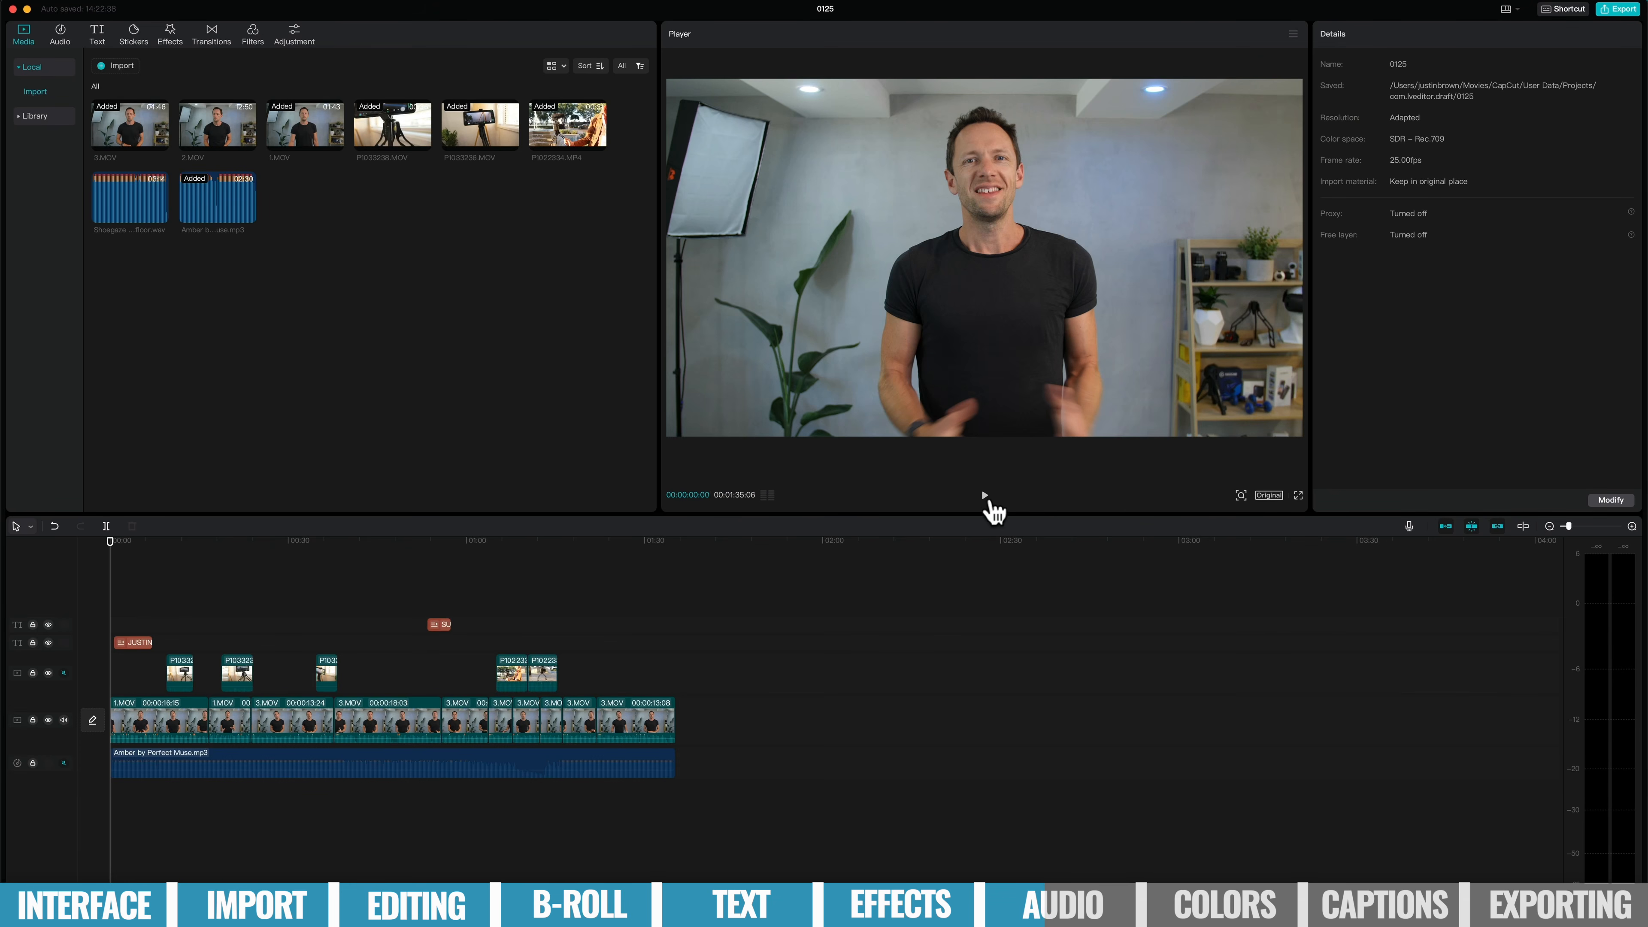
{"action": "left_click", "coordinate": [984, 495]}
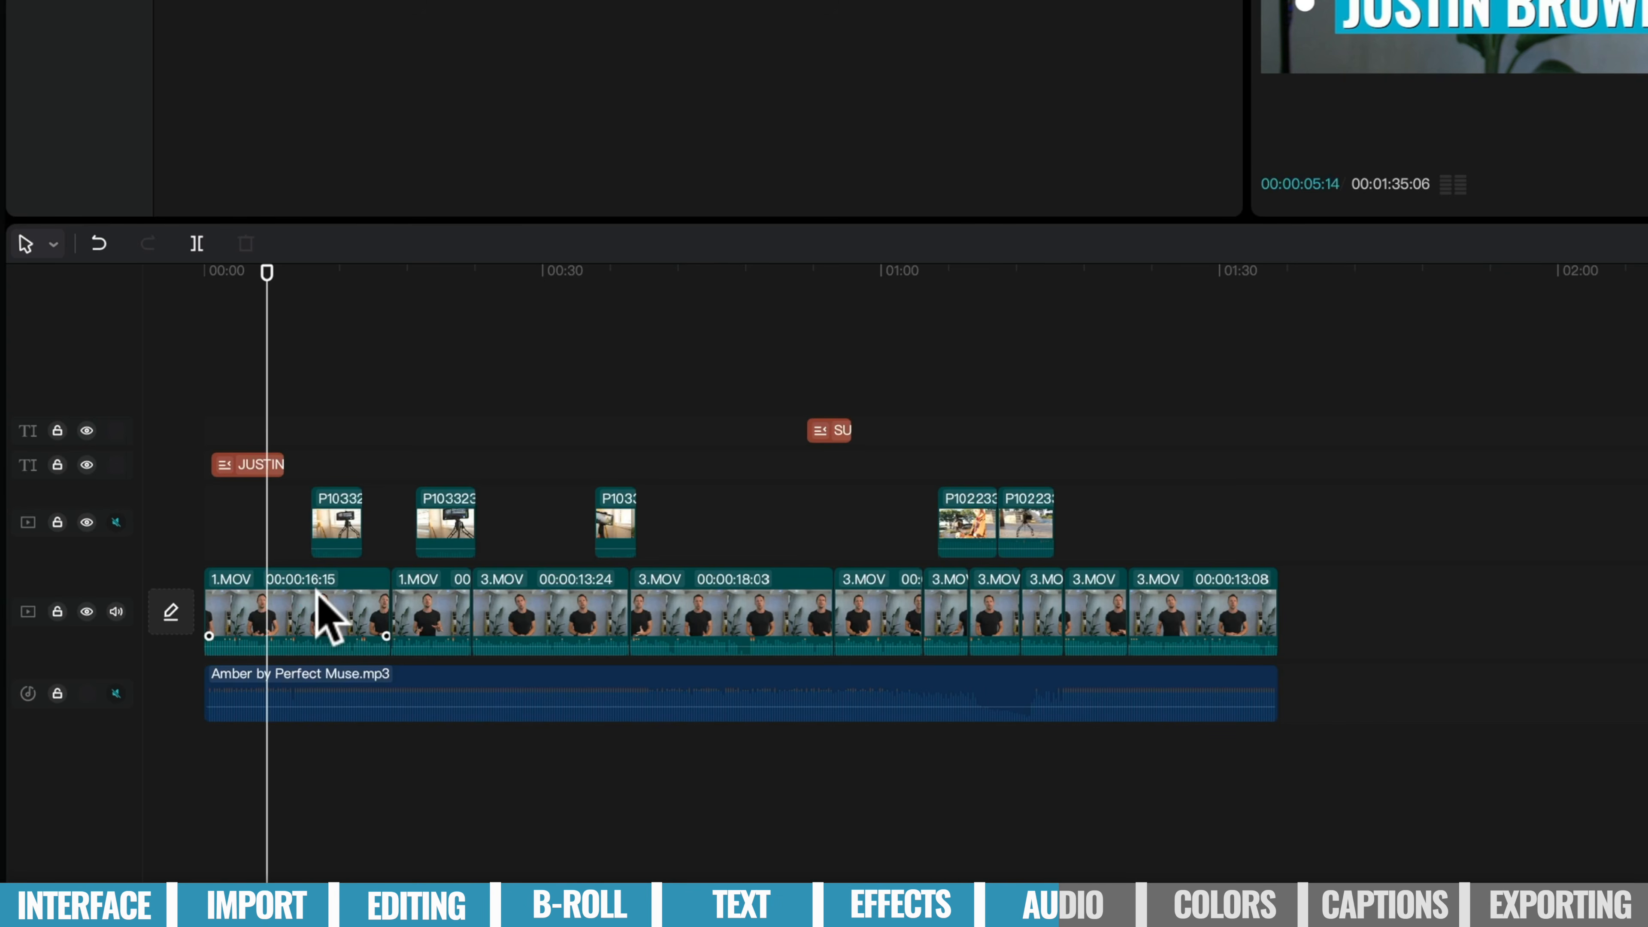
Adjust the volume of the first 1.MOV clip slightly, and the volume line of the 13:24 3.MOV clip on the timeline.
{"action": "left_click", "coordinate": [317, 590]}
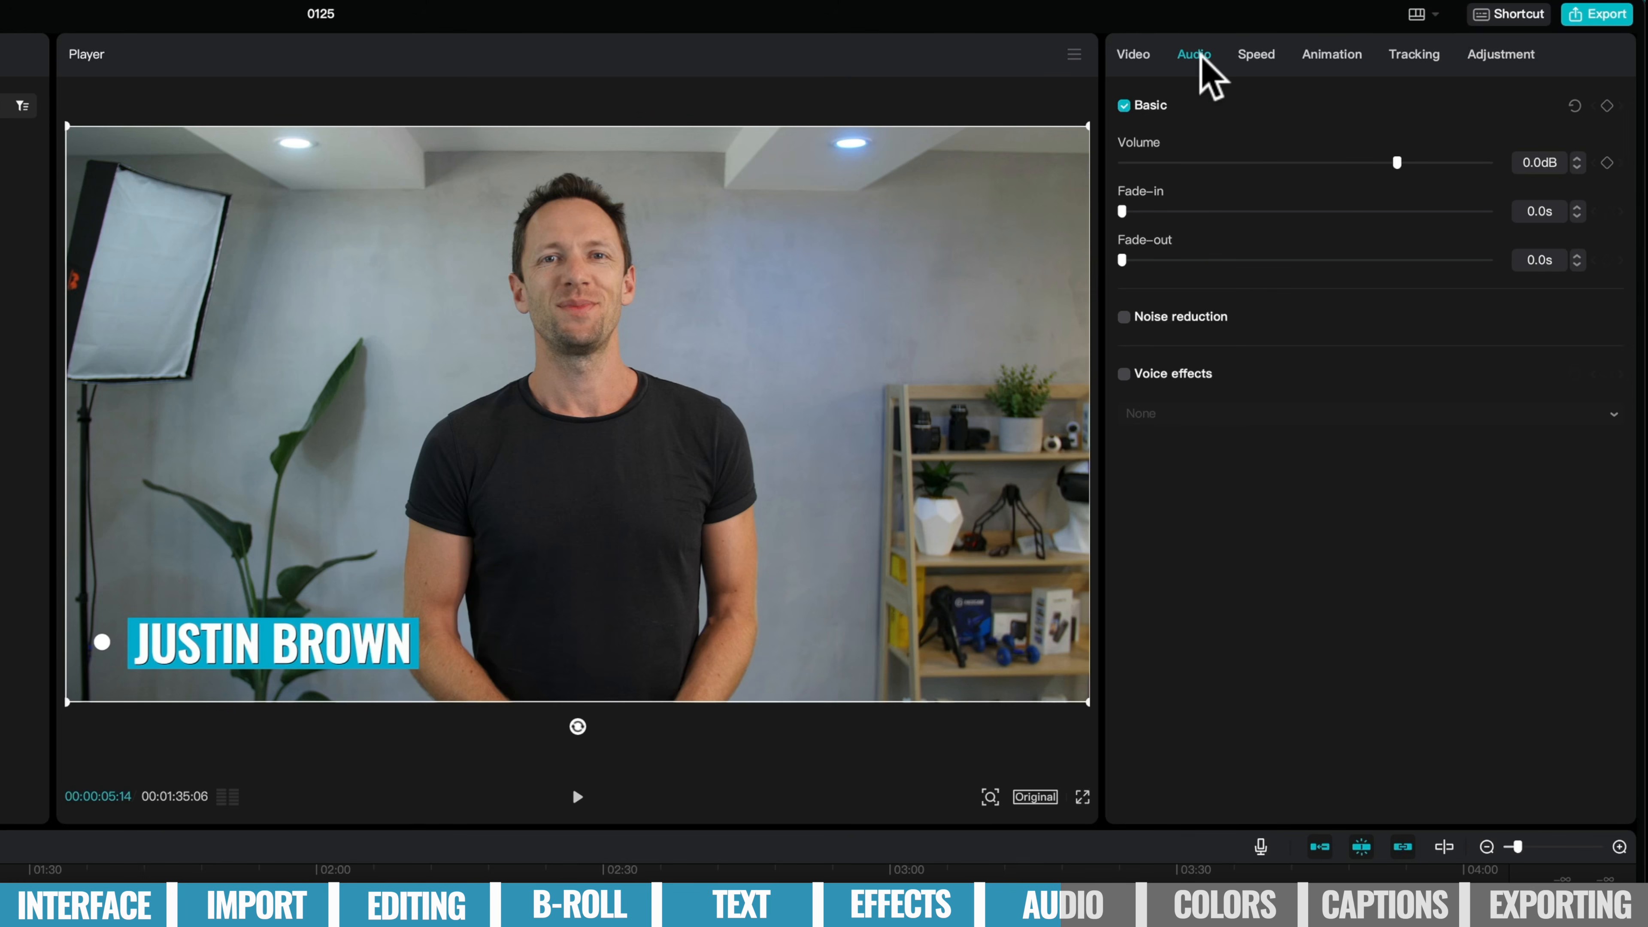
{"action": "mouse_move", "coordinate": [1378, 158]}
{"action": "left_mouse_down"}
{"action": "mouse_move", "coordinate": [1346, 159]}
{"action": "mouse_move", "coordinate": [1371, 158]}
{"action": "left_mouse_up"}
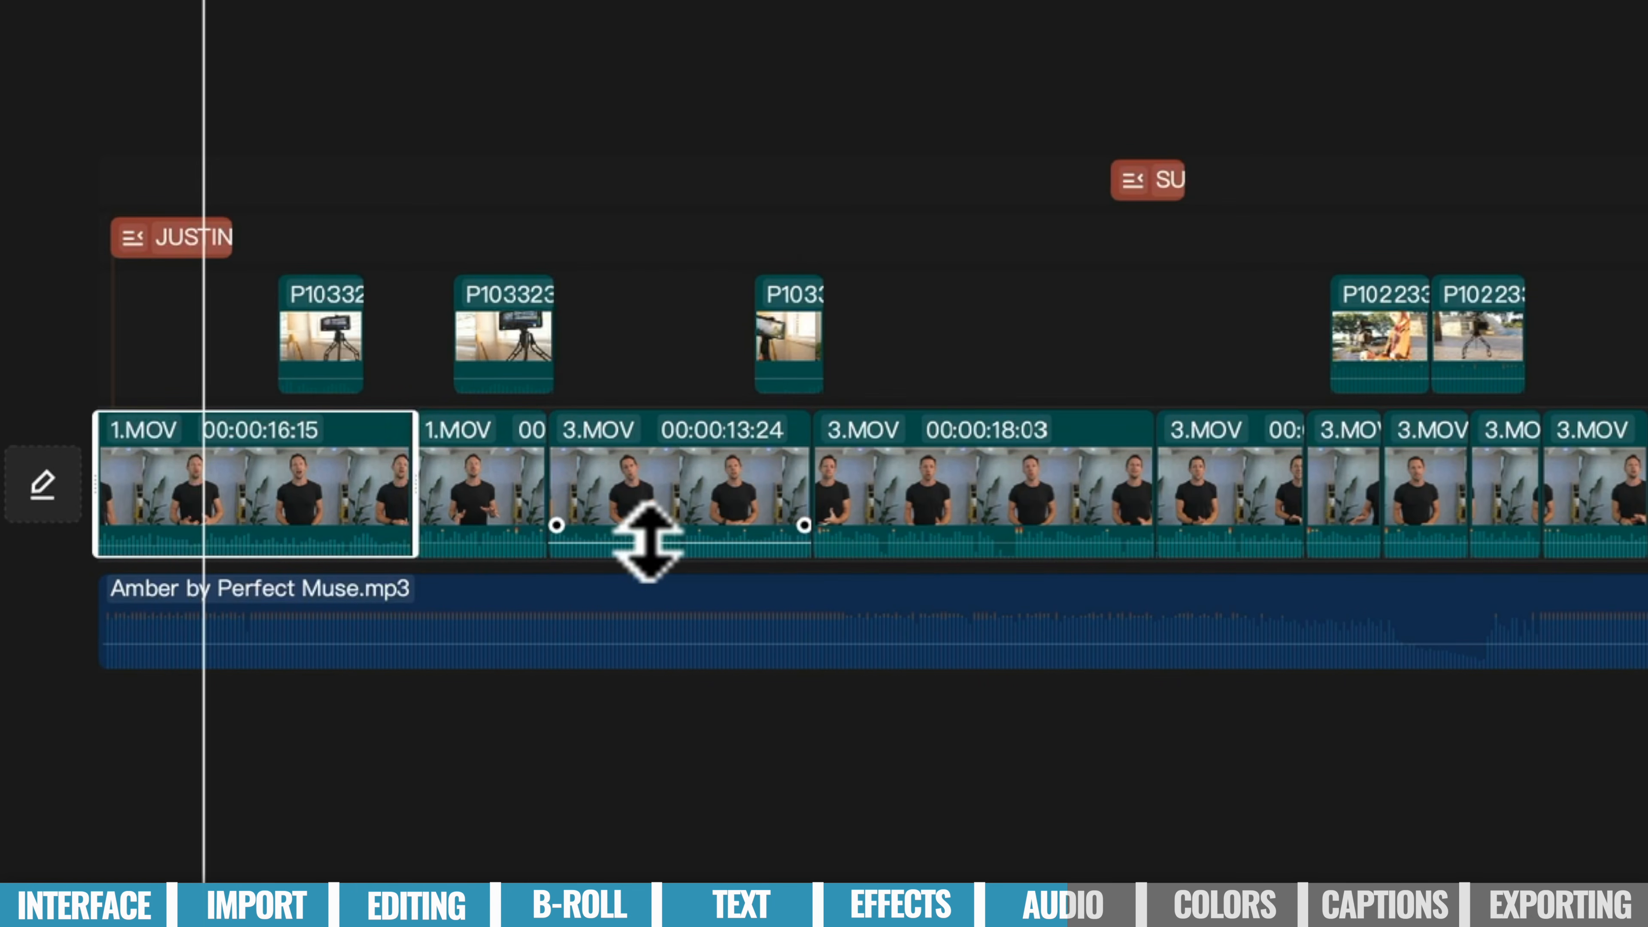
{"action": "mouse_move", "coordinate": [648, 541]}
{"action": "left_mouse_down"}
{"action": "mouse_move", "coordinate": [648, 515]}
{"action": "mouse_move", "coordinate": [632, 545]}
{"action": "left_mouse_up"}
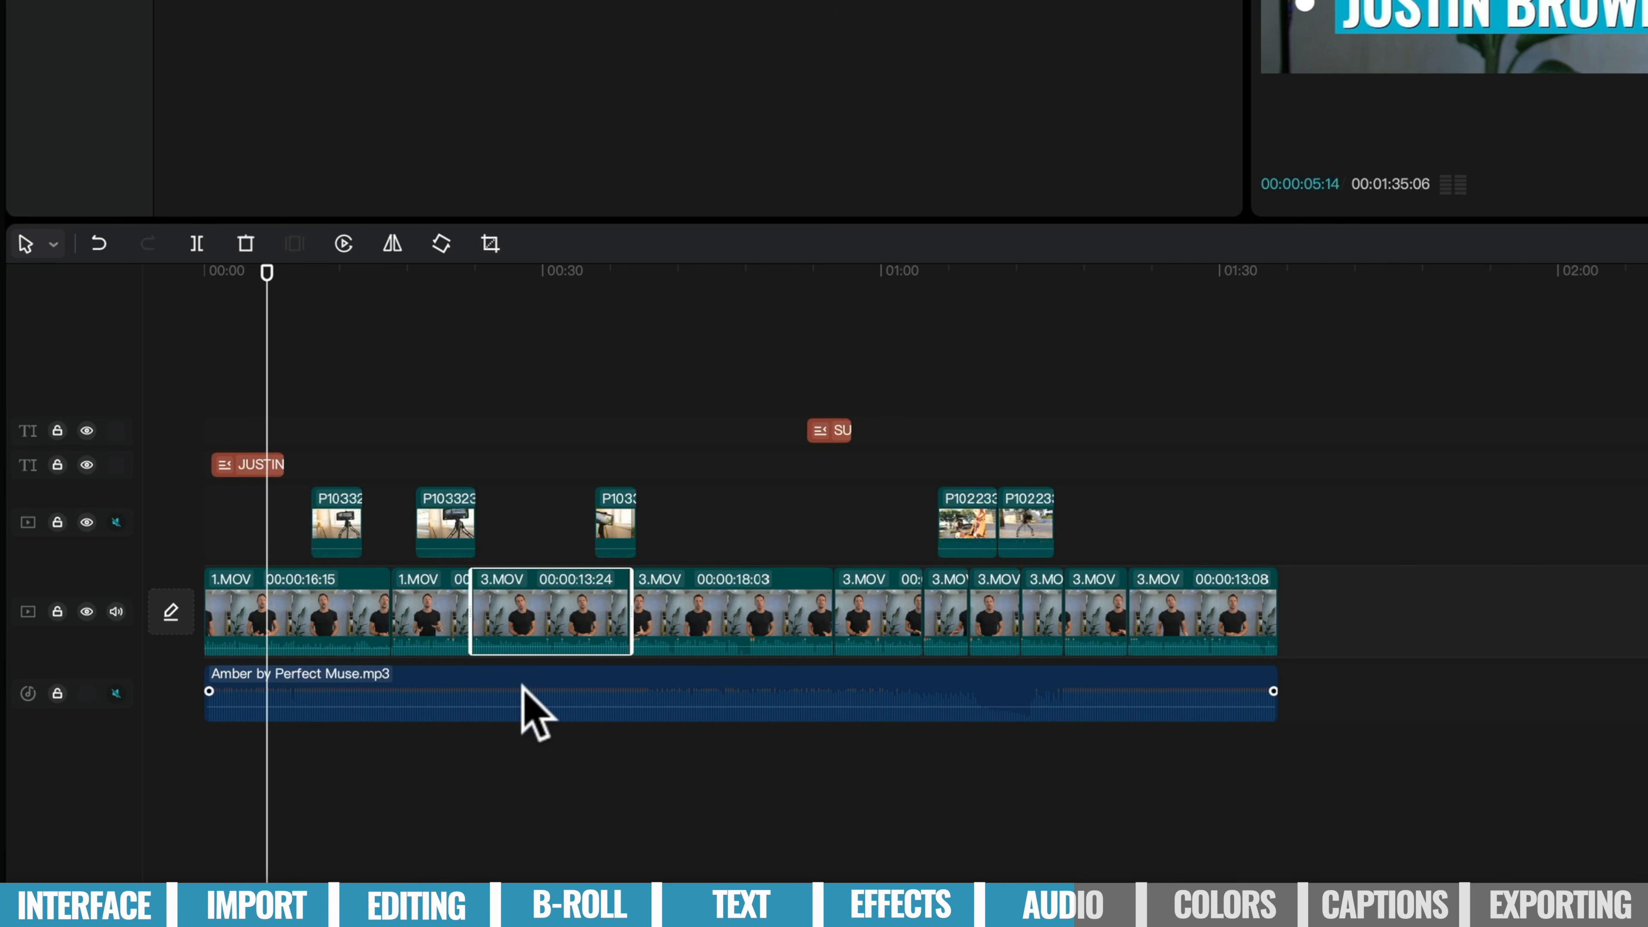
Unmute the music track and lower the volume of Amber by Perfect Muse.mp3 to -28.9 dB.
{"action": "left_click", "coordinate": [406, 679]}
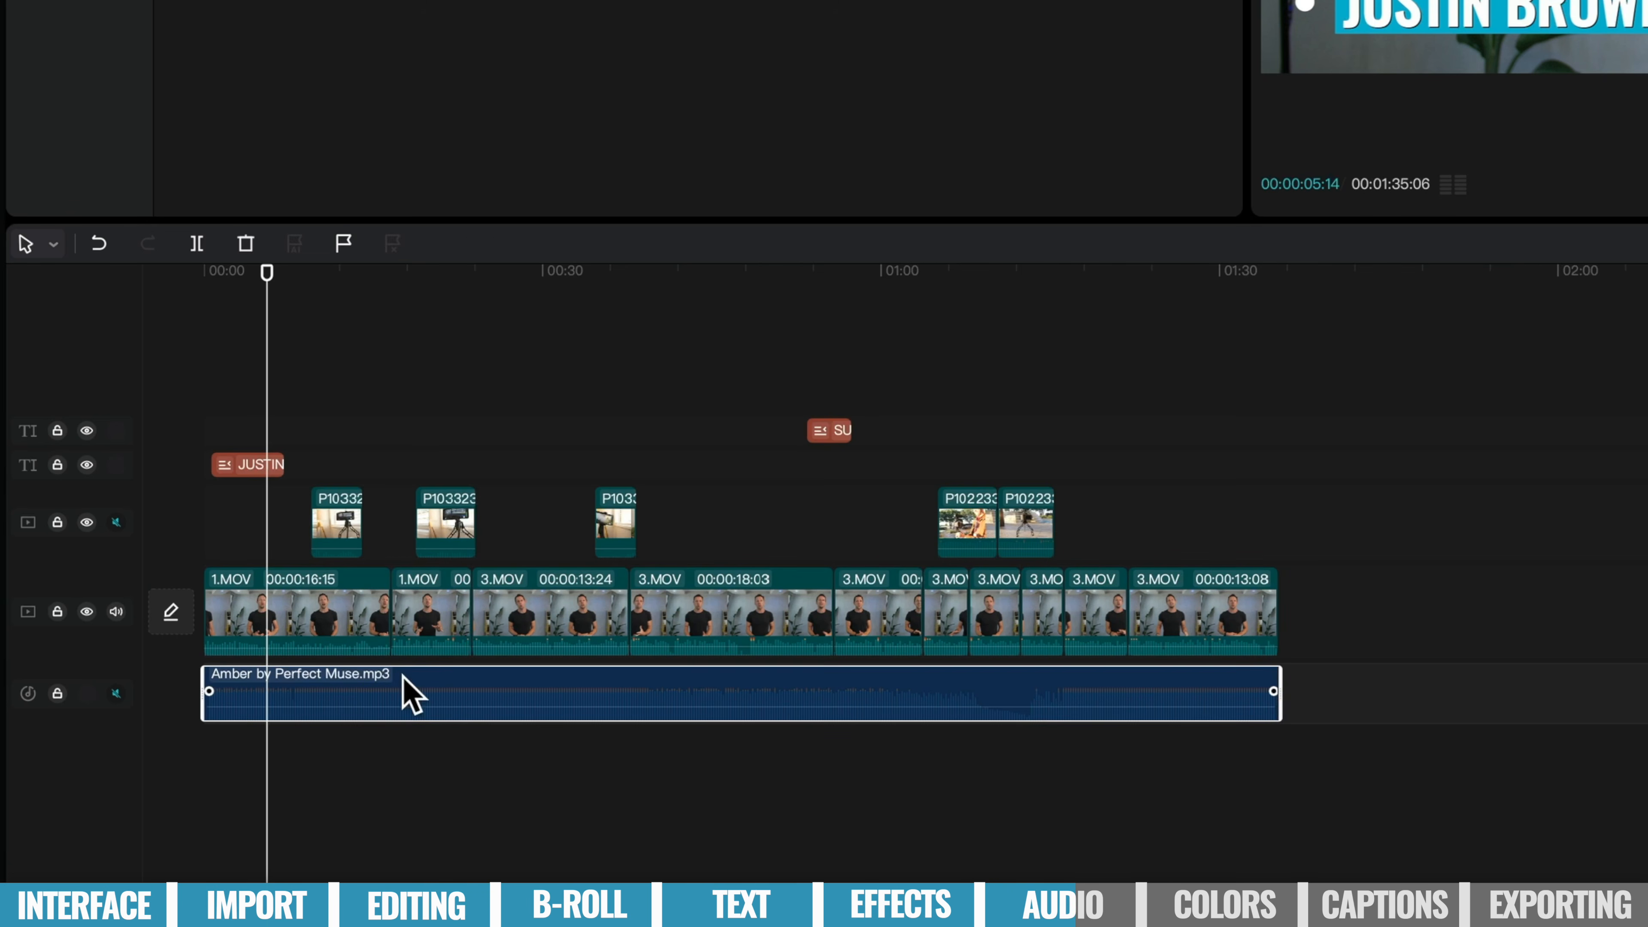
{"action": "left_click", "coordinate": [116, 693]}
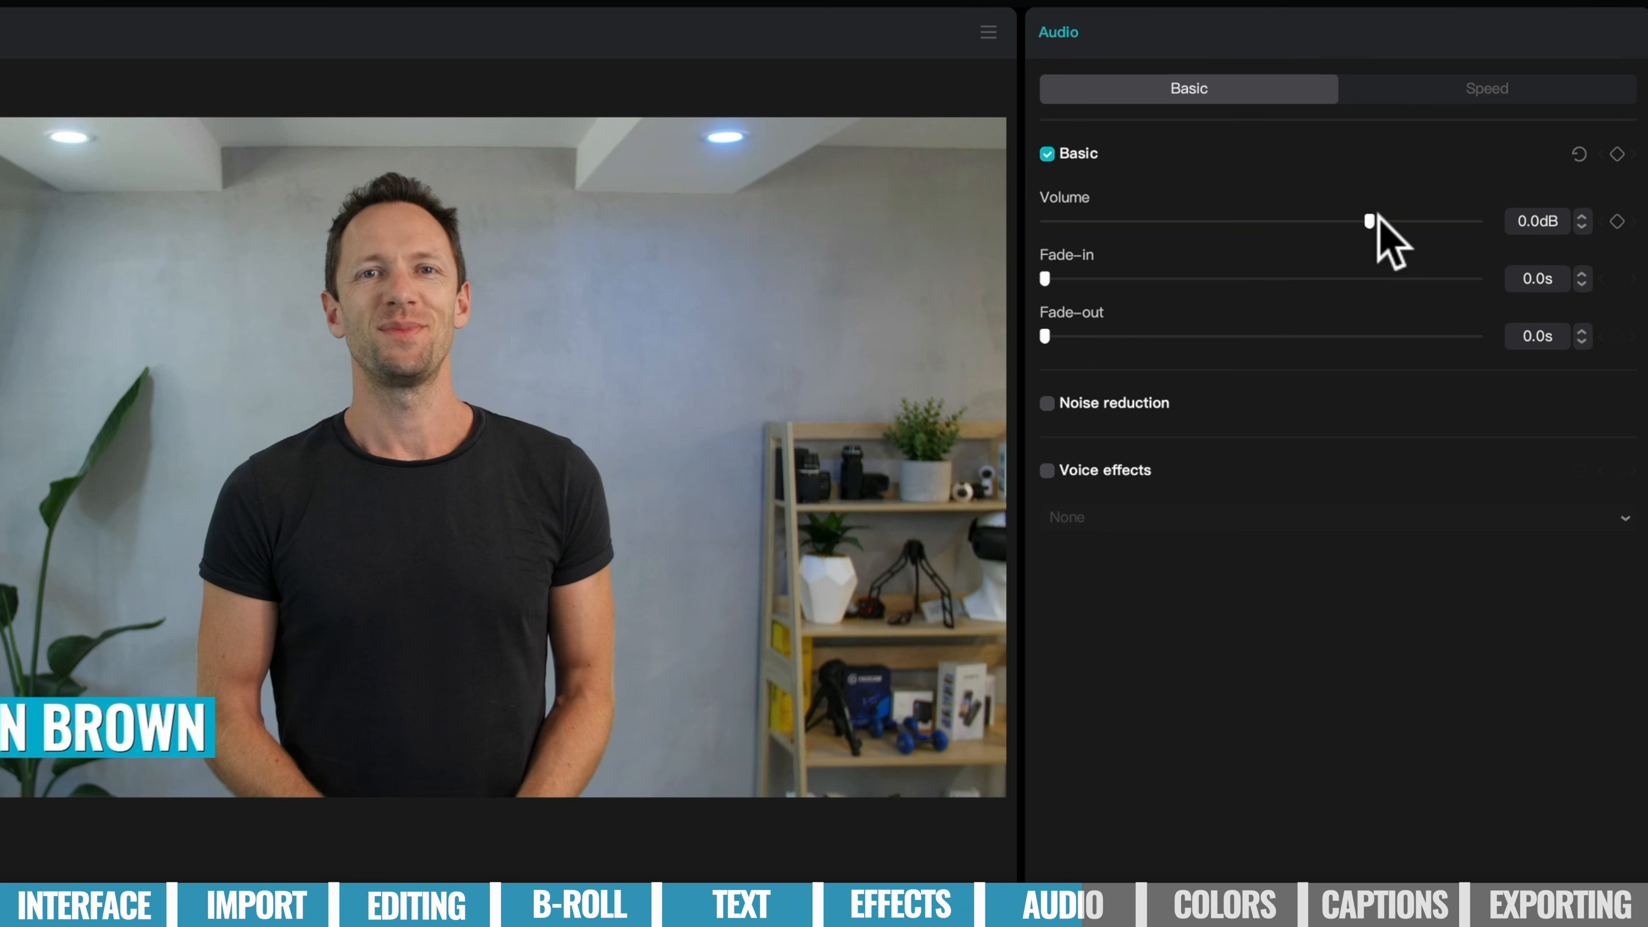
{"action": "left_click_drag", "start_coordinate": [1369, 216], "coordinate": [1237, 210]}
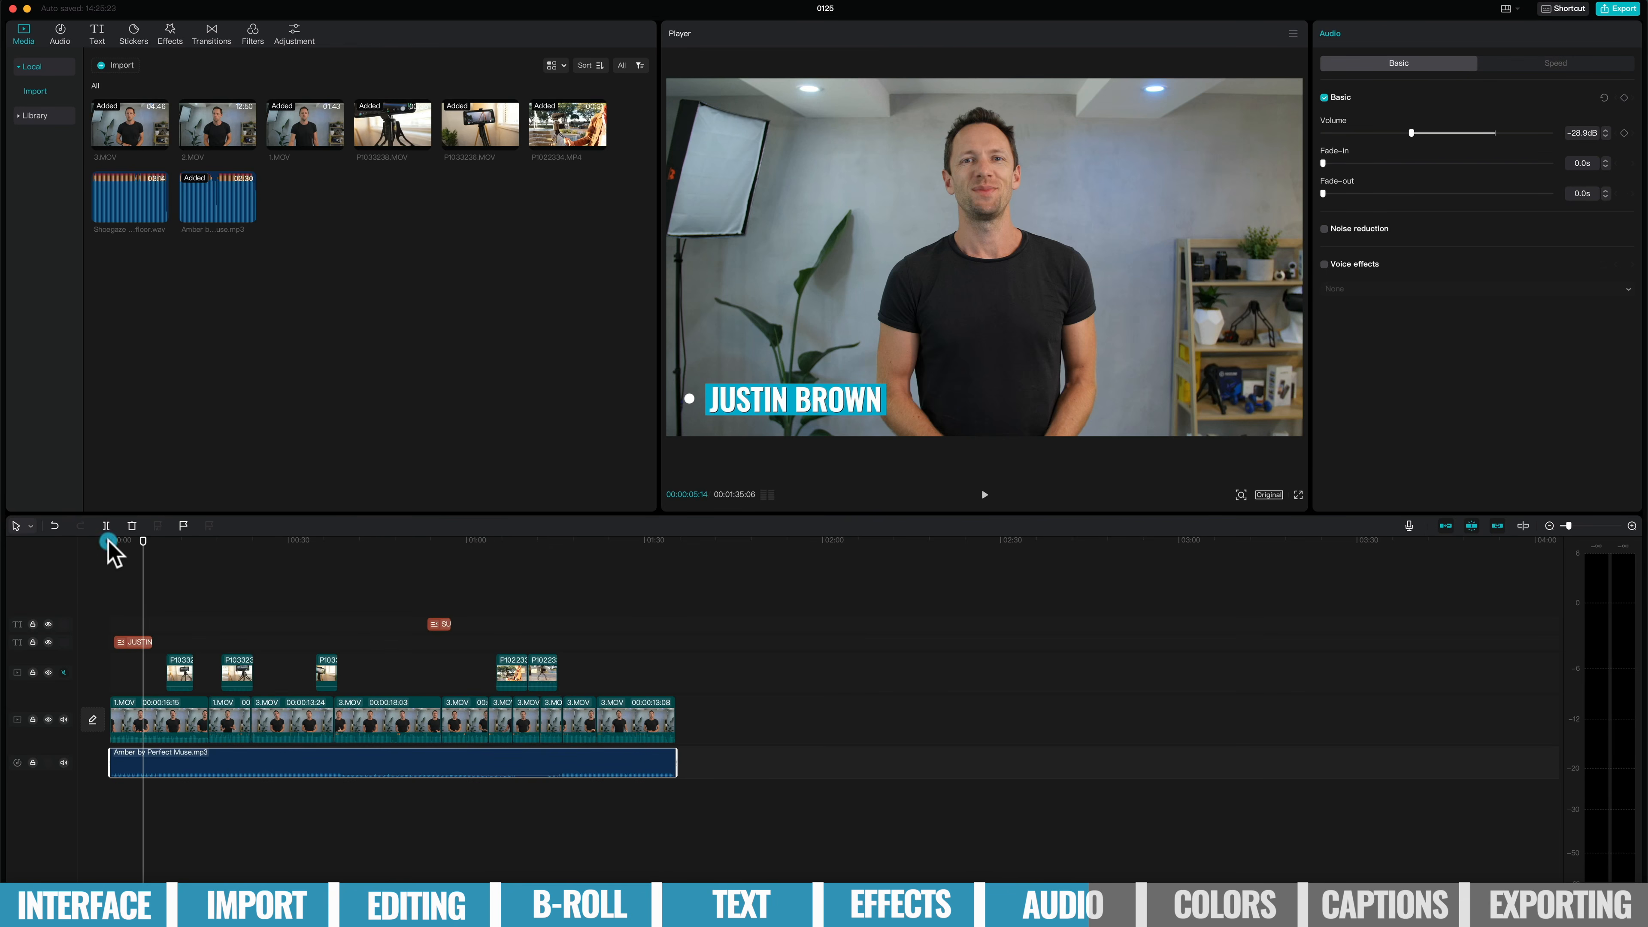
Set the music volume to -17.4 dB and add a volume keyframe at the very start of the timeline.
{"action": "left_click", "coordinate": [111, 542]}
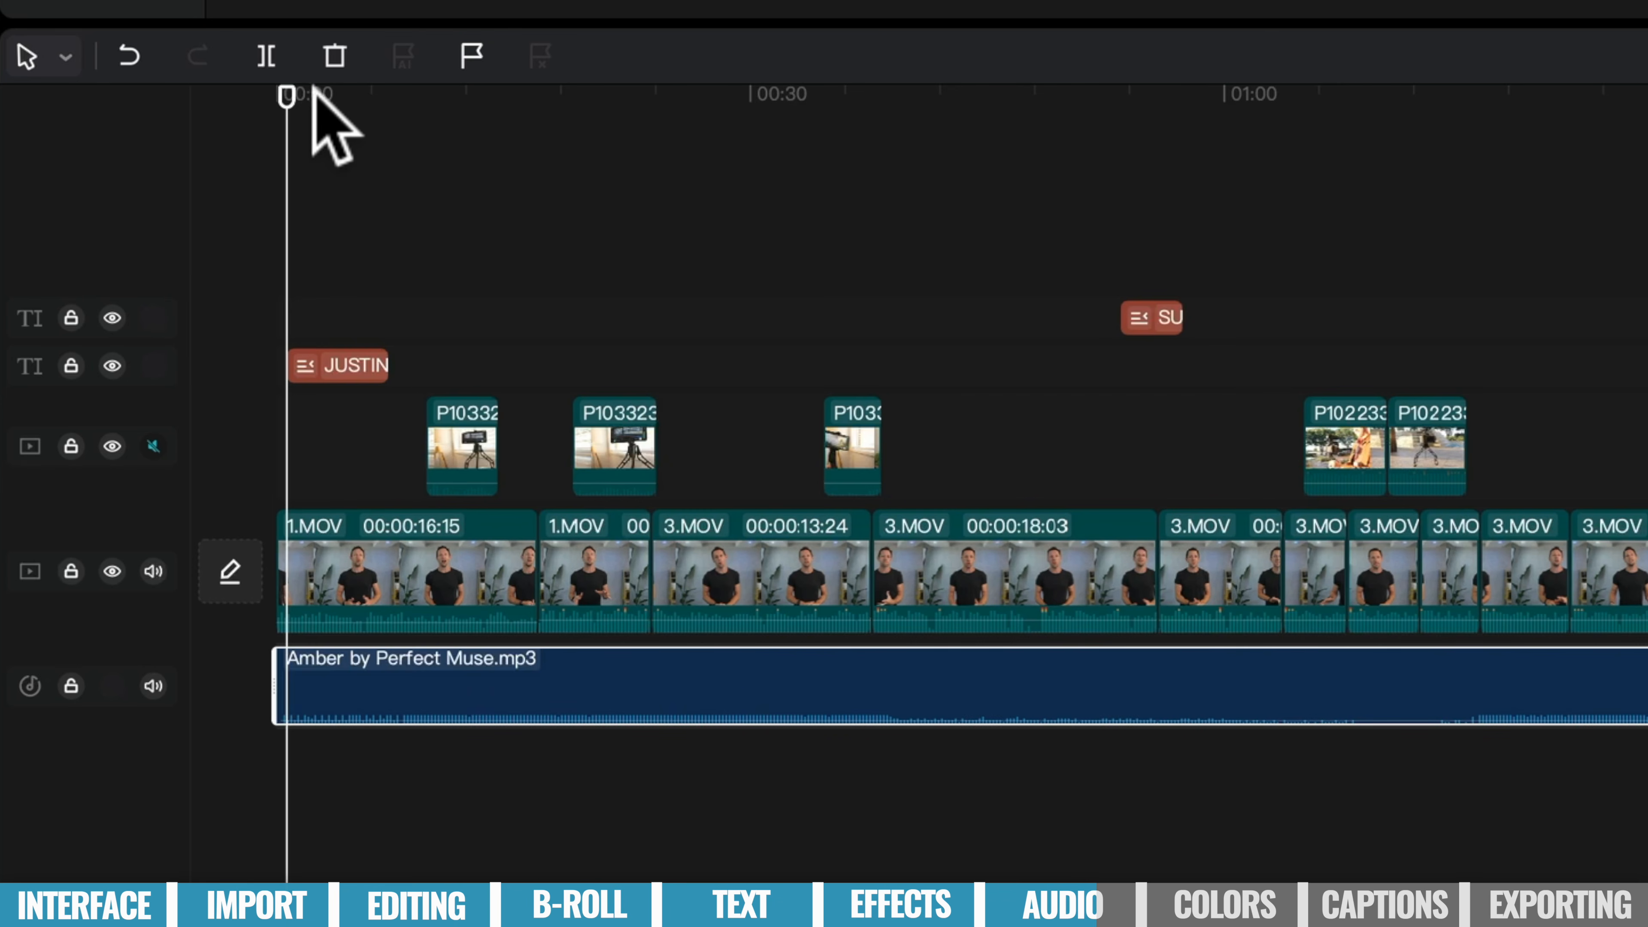
{"action": "left_click_drag", "start_coordinate": [286, 95], "coordinate": [229, 90]}
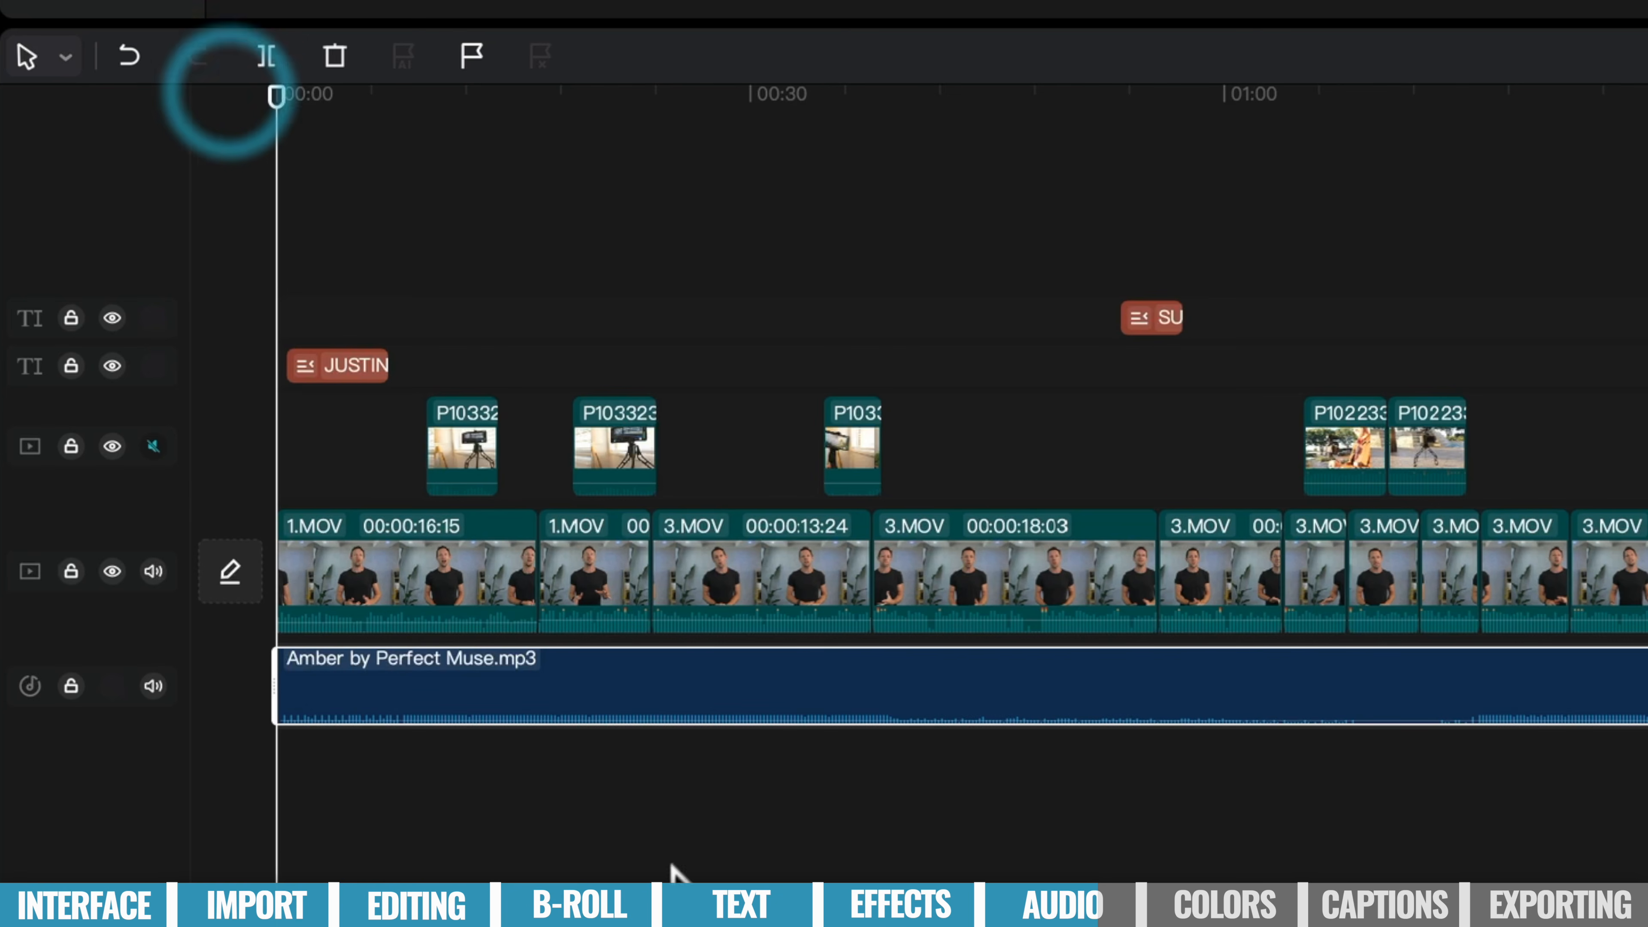
{"action": "mouse_move", "coordinate": [308, 707]}
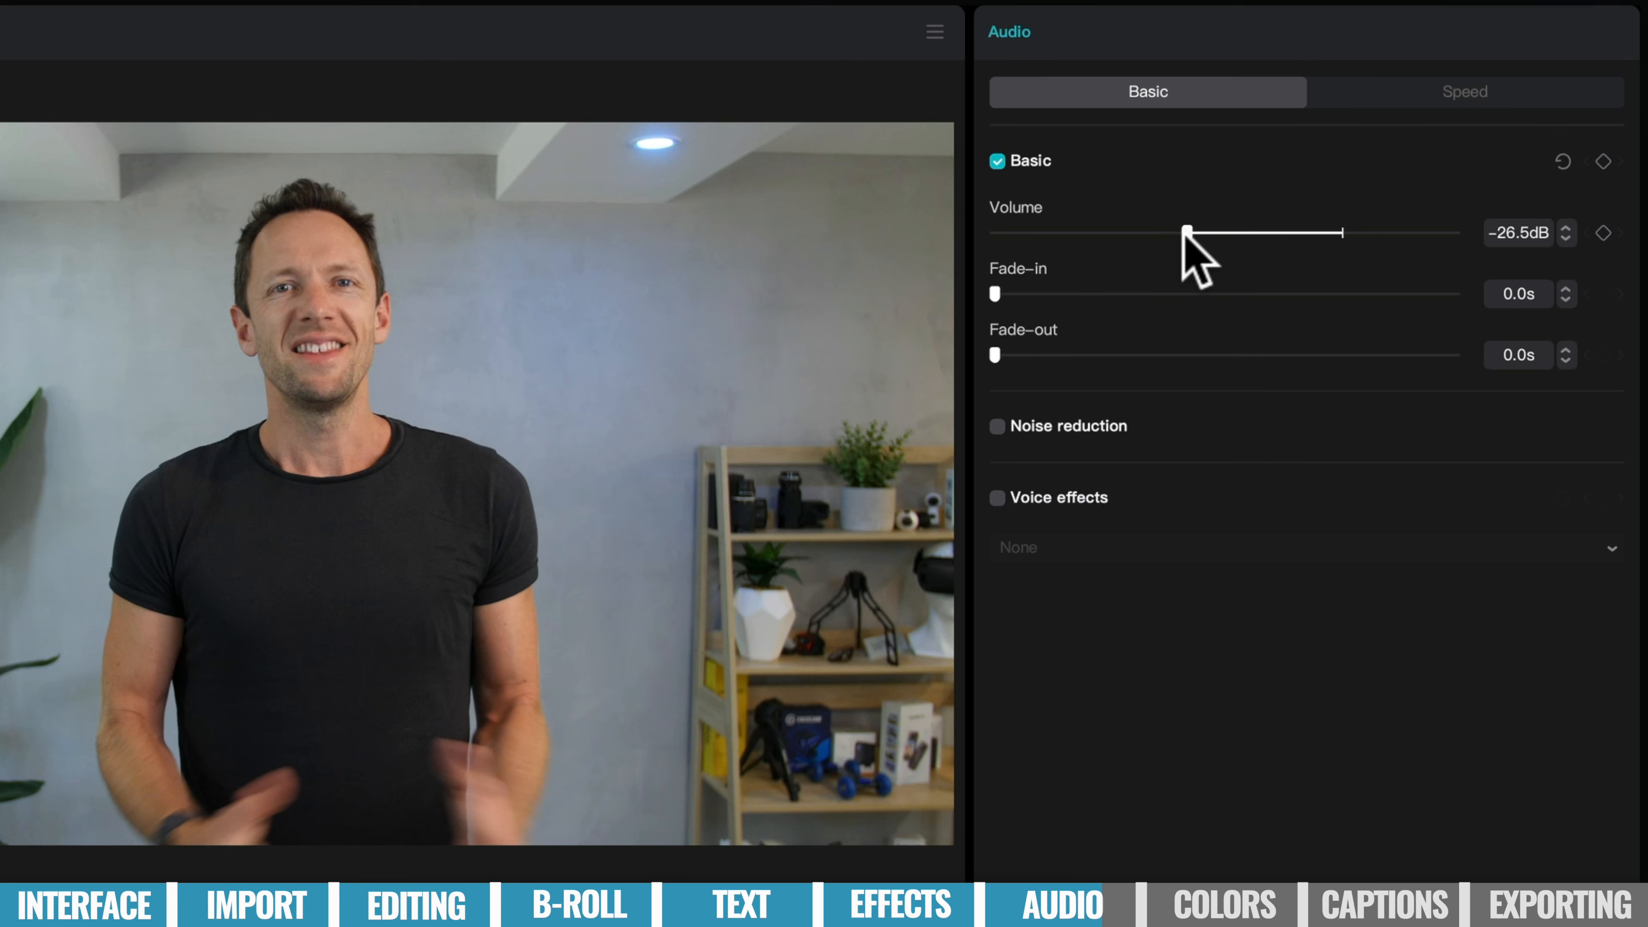
{"action": "left_click_drag", "start_coordinate": [1181, 232], "coordinate": [1214, 232]}
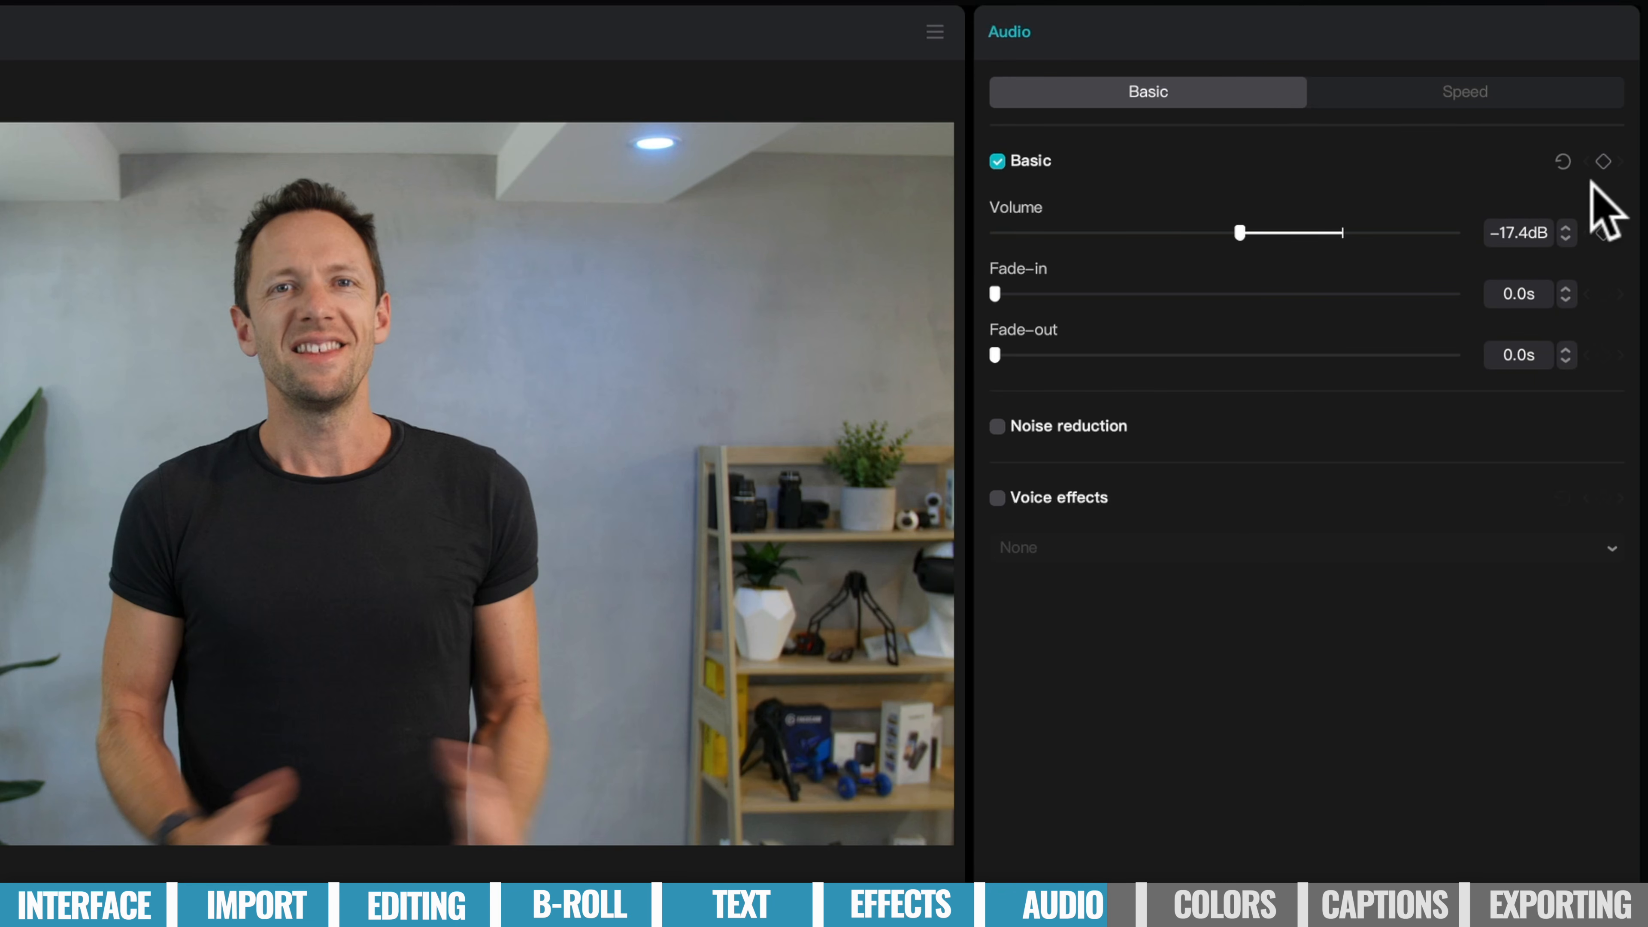
{"action": "left_click", "coordinate": [1603, 233]}
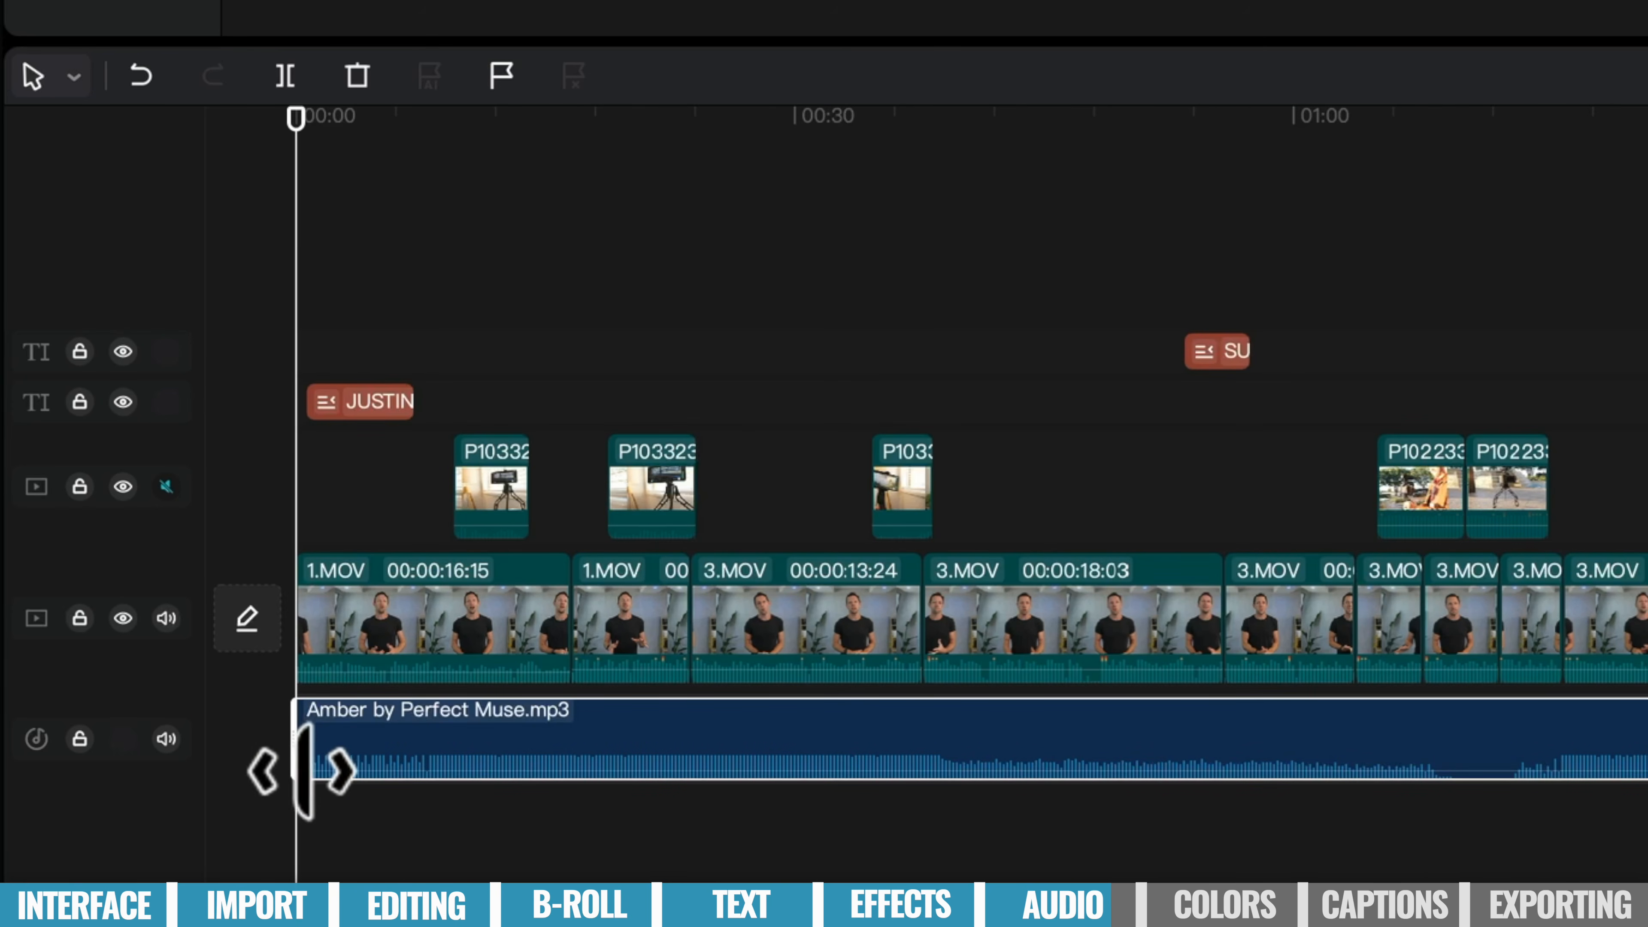
Add a music volume keyframe at about 7 seconds, then another about one second further on with a lower volume.
{"action": "left_click_drag", "start_coordinate": [296, 144], "coordinate": [425, 162]}
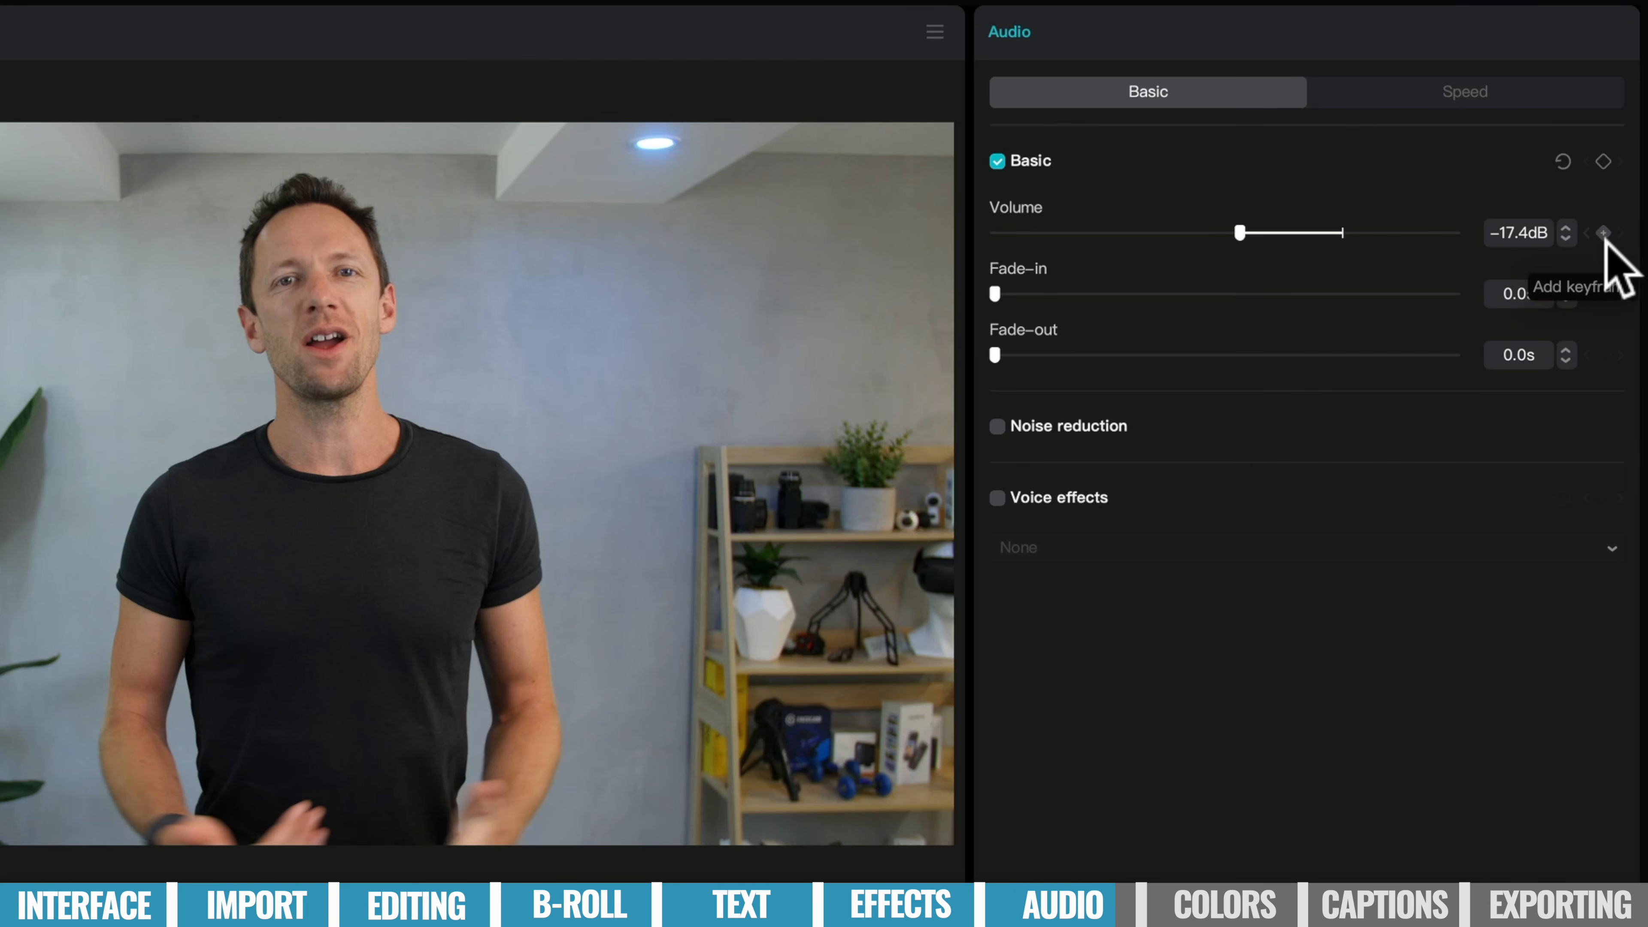
{"action": "left_click", "coordinate": [1603, 233]}
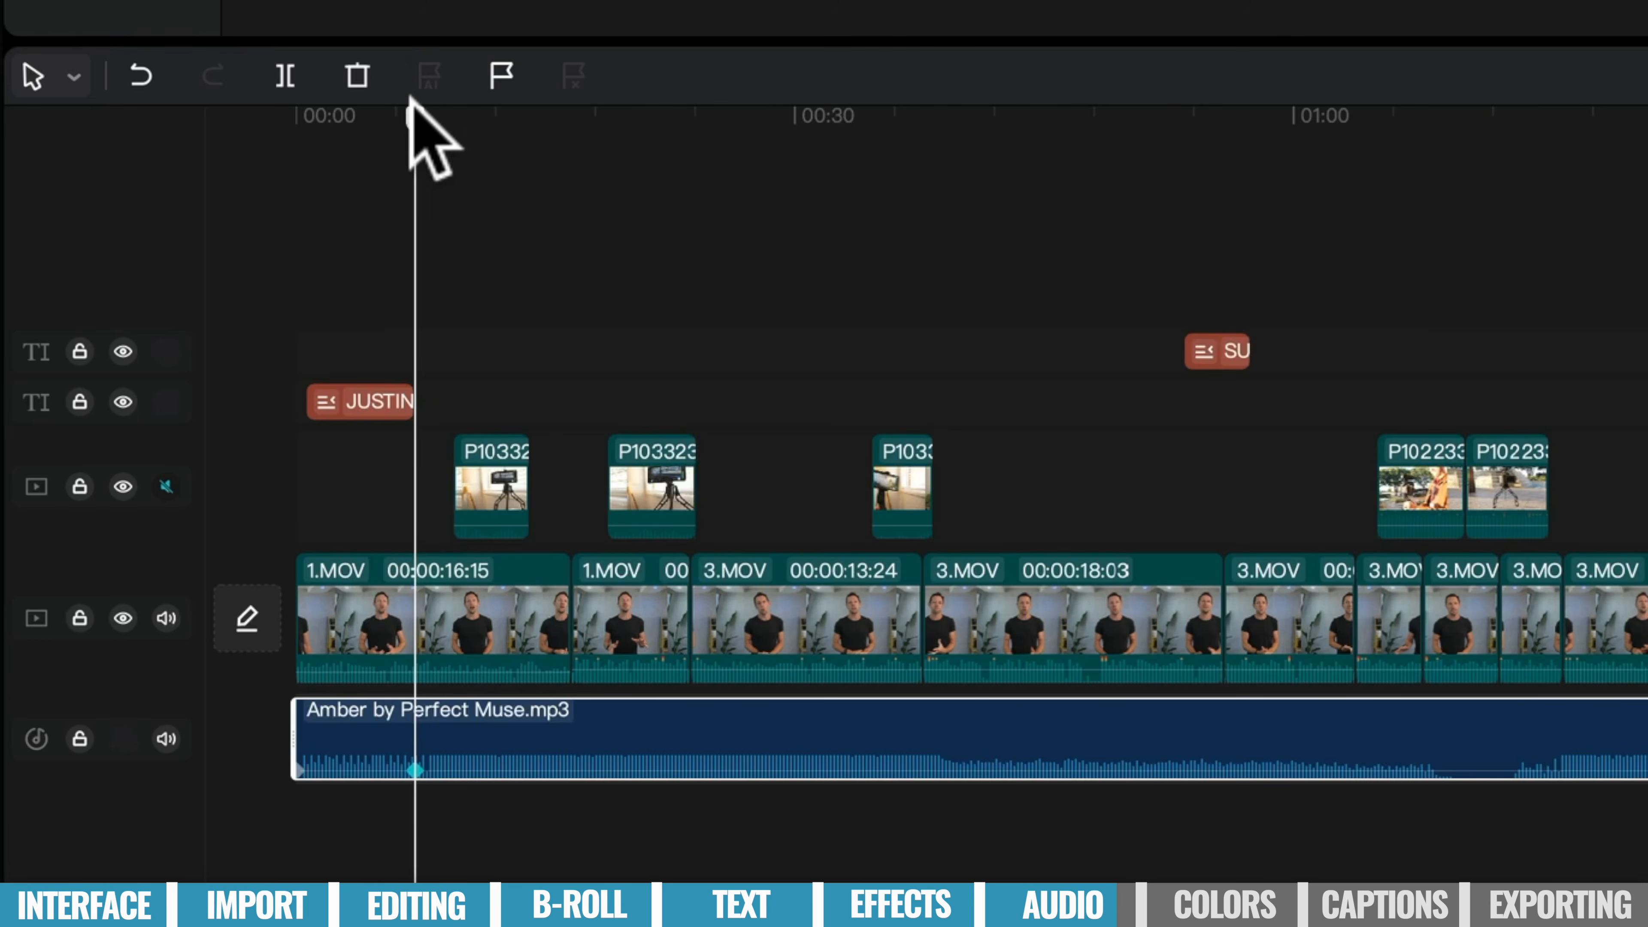
{"action": "left_click_drag", "start_coordinate": [425, 98], "coordinate": [434, 99]}
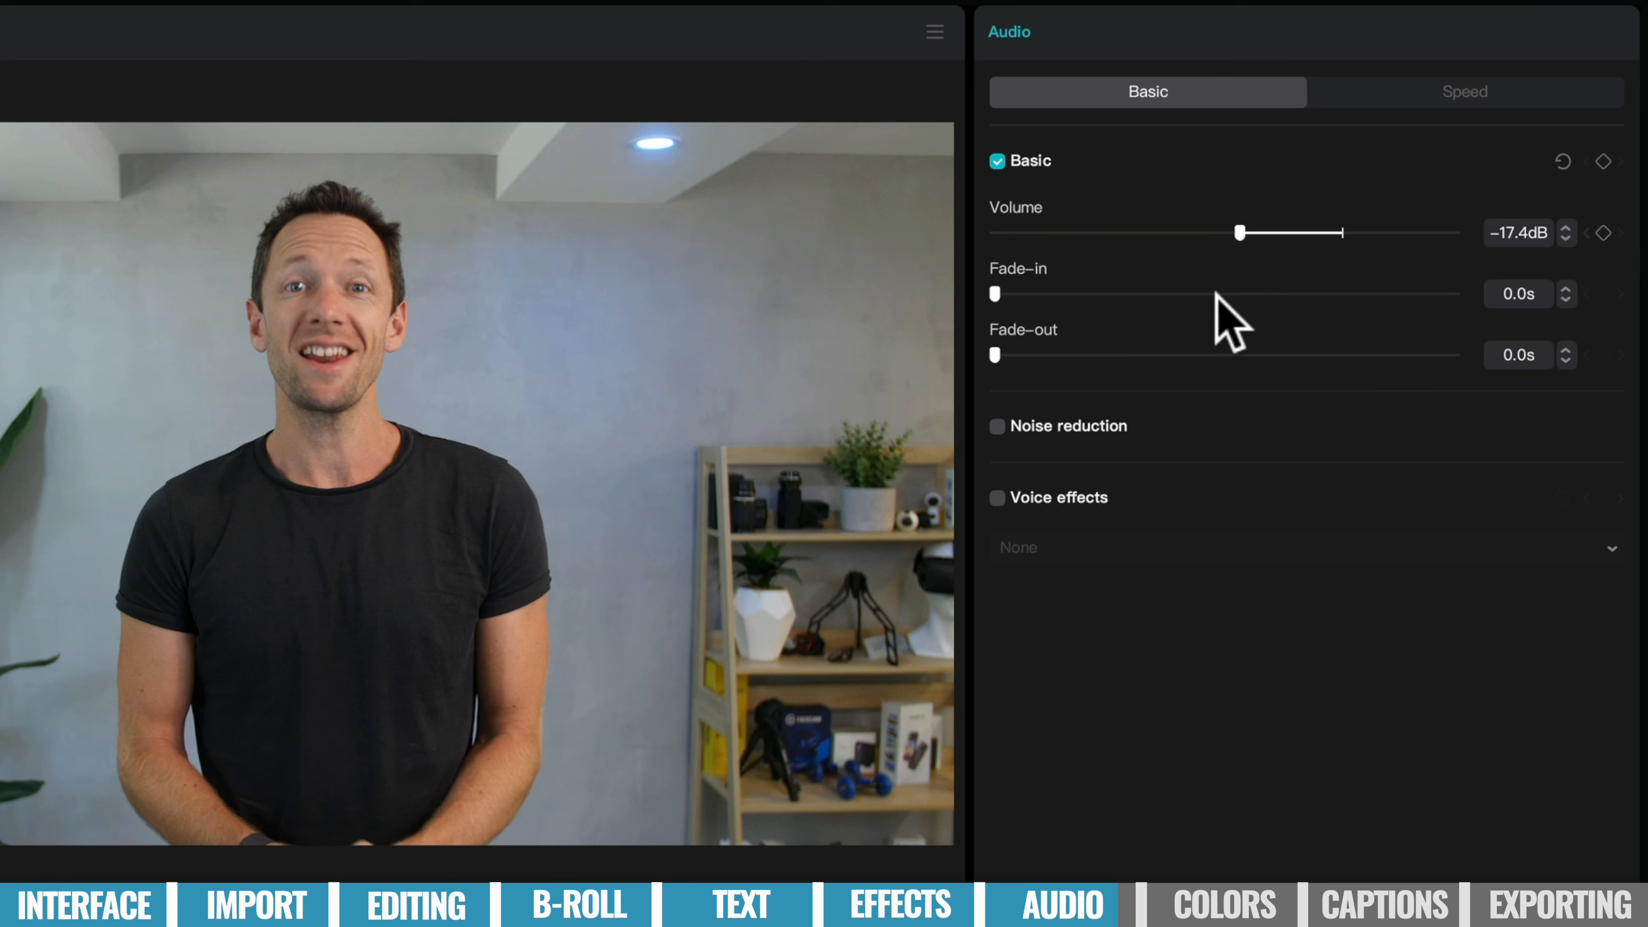
{"action": "left_click", "coordinate": [1603, 232]}
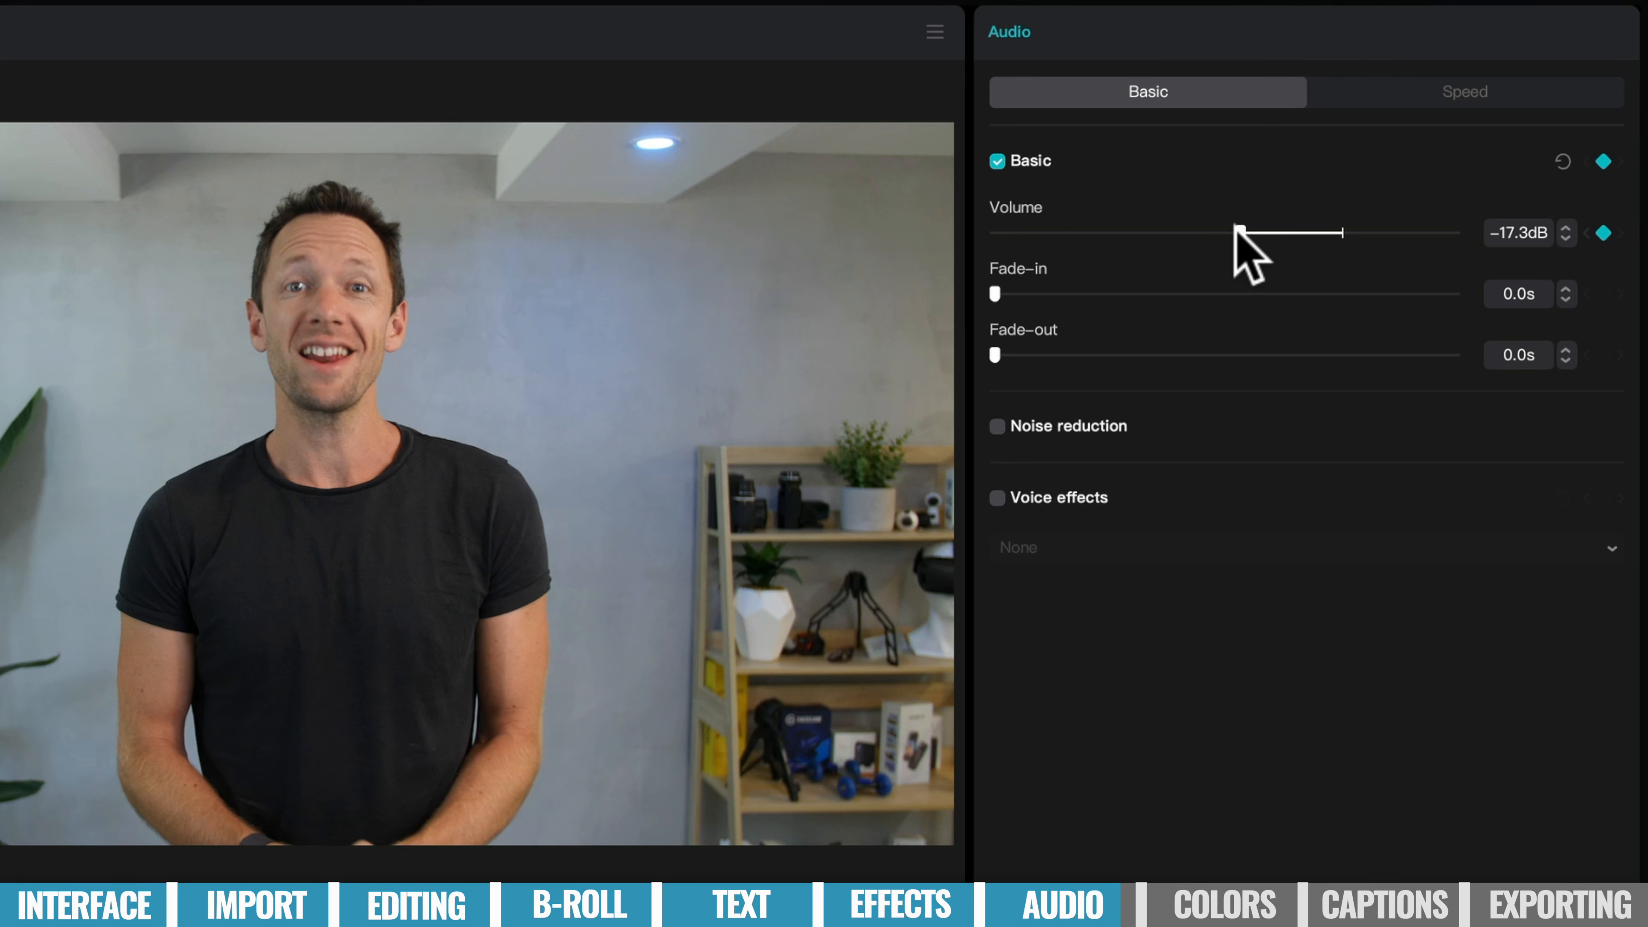
{"action": "left_click_drag", "start_coordinate": [1235, 227], "coordinate": [1170, 233]}
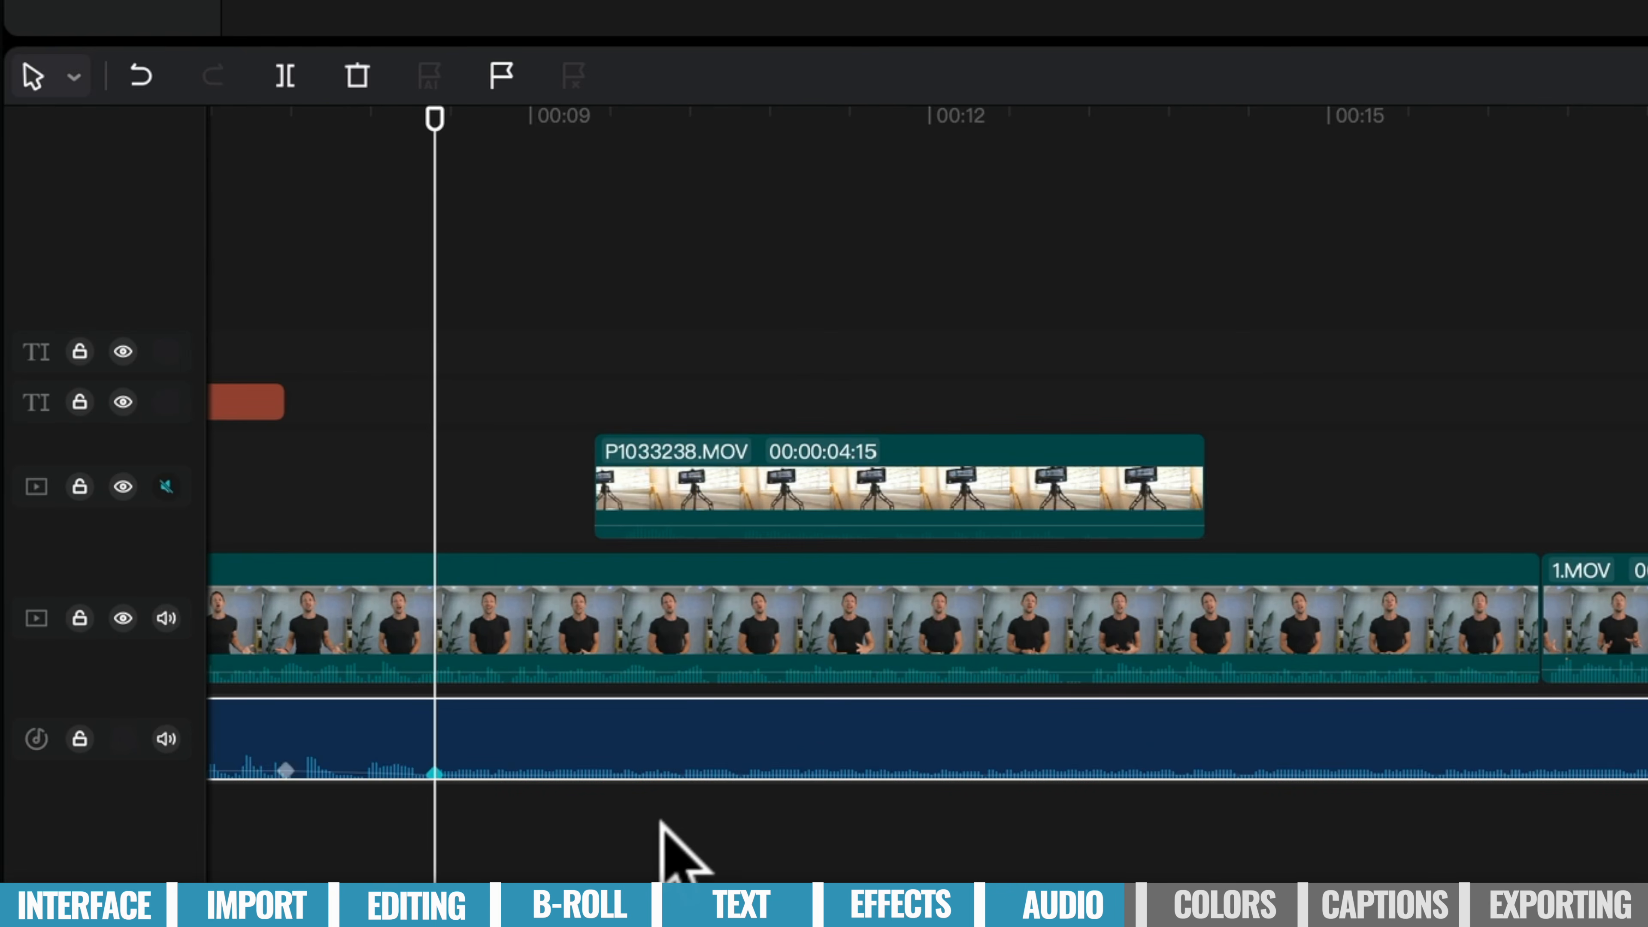
Adjust the music's volume line on the timeline between its start and the keyframe at about 7 seconds.
{"action": "scroll", "coordinate": [663, 825], "scroll_direction": "left", "scroll_amount": 10}
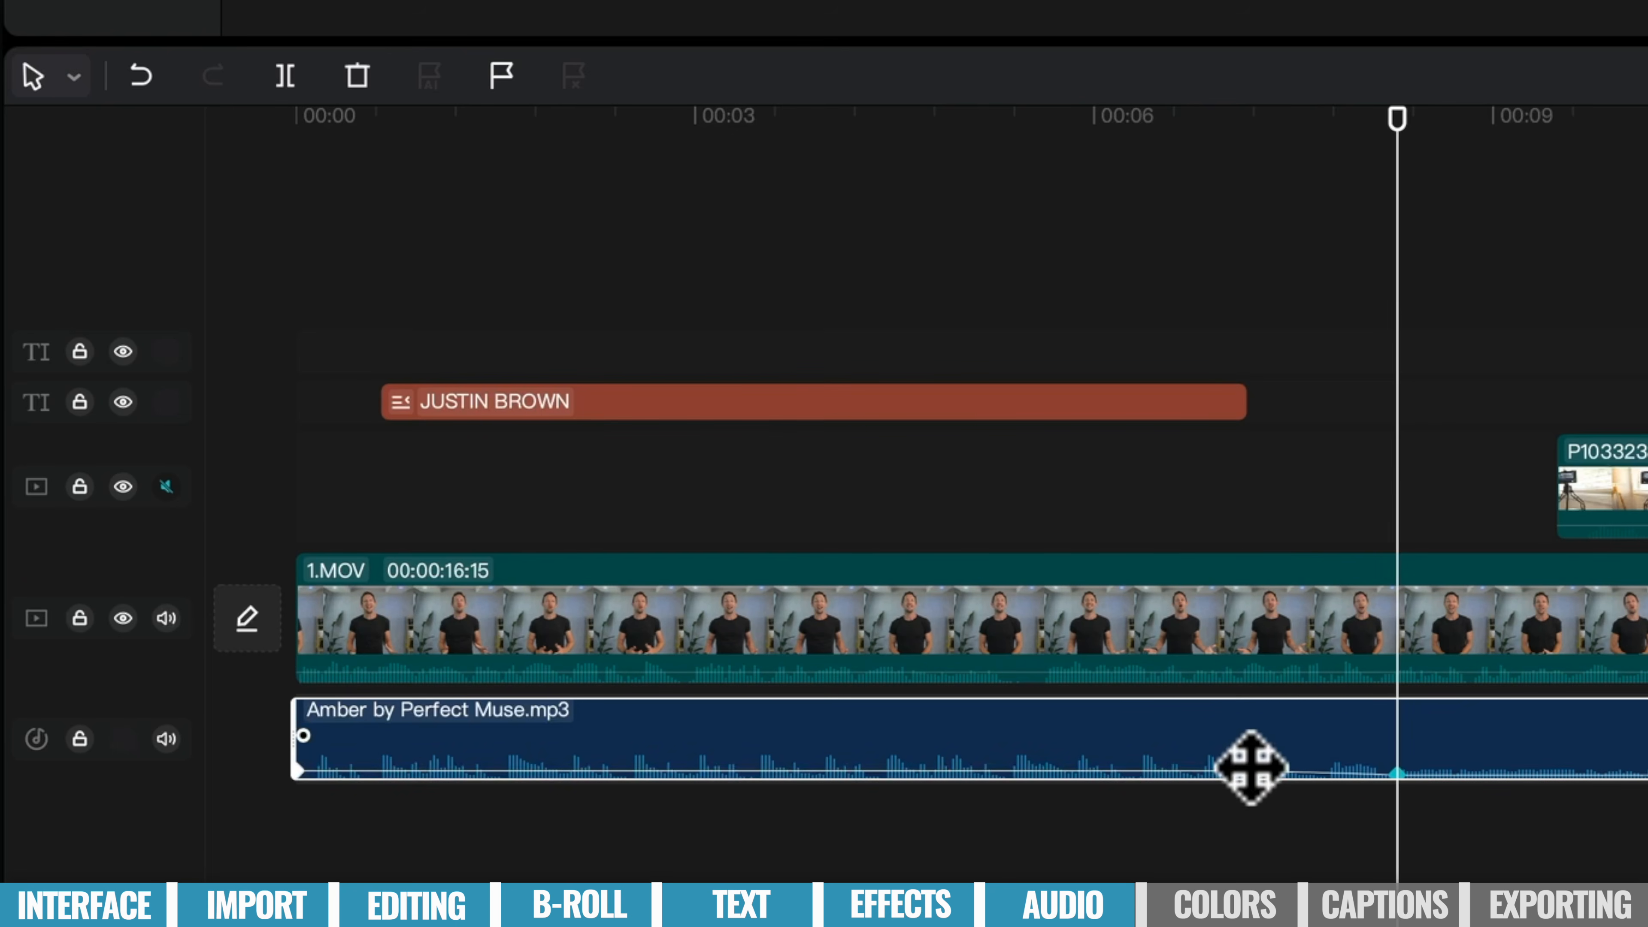
{"action": "left_click_drag", "start_coordinate": [452, 771], "coordinate": [451, 763]}
{"action": "left_click_drag", "start_coordinate": [1248, 748], "coordinate": [1251, 765]}
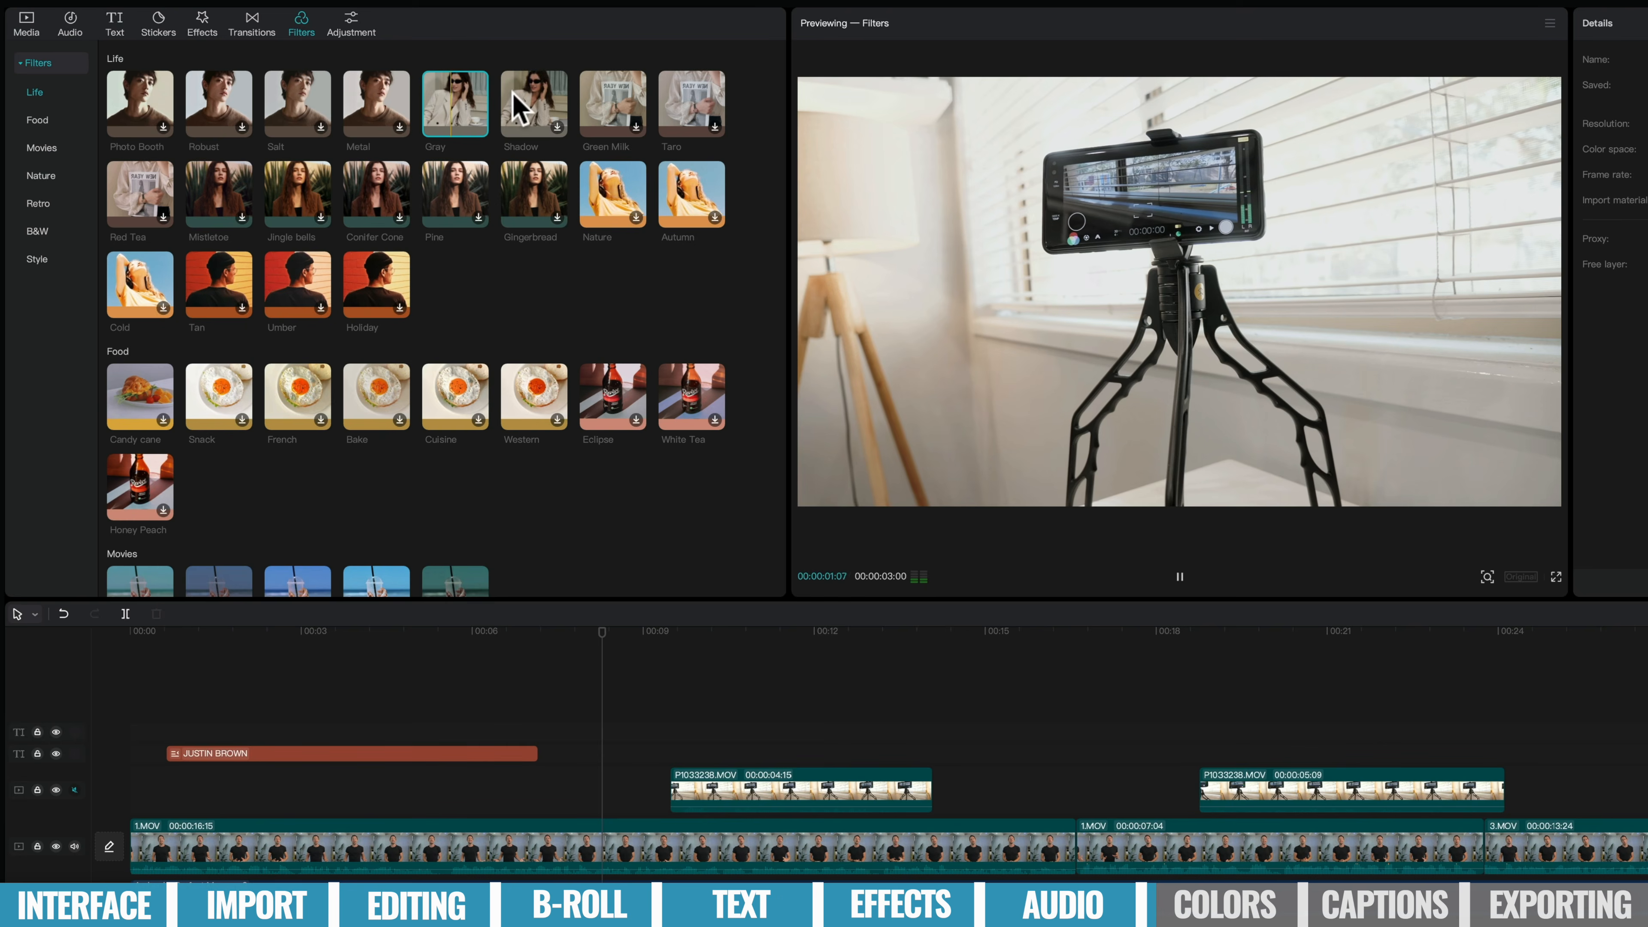
Preview the Shadow, Metal and Conifer Cone filters on the B-roll, and Holiday, Umber and Autumn on the talking-head footage at about 14 seconds.
{"action": "left_click", "coordinate": [514, 94]}
{"action": "left_click", "coordinate": [377, 95]}
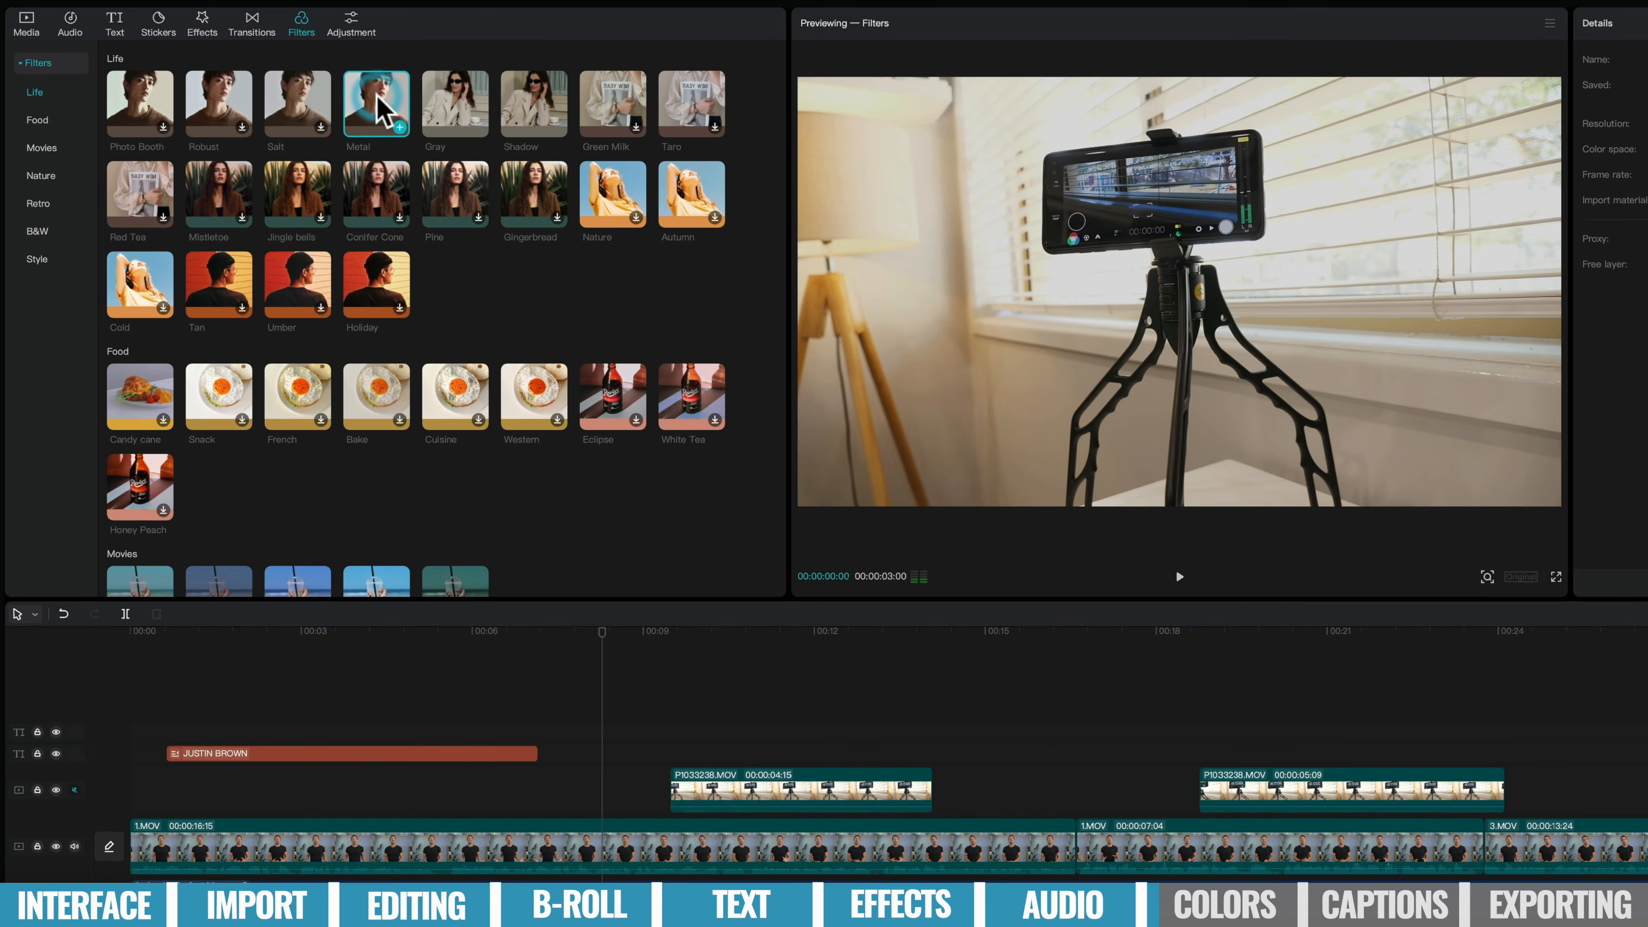
{"action": "left_click", "coordinate": [381, 197]}
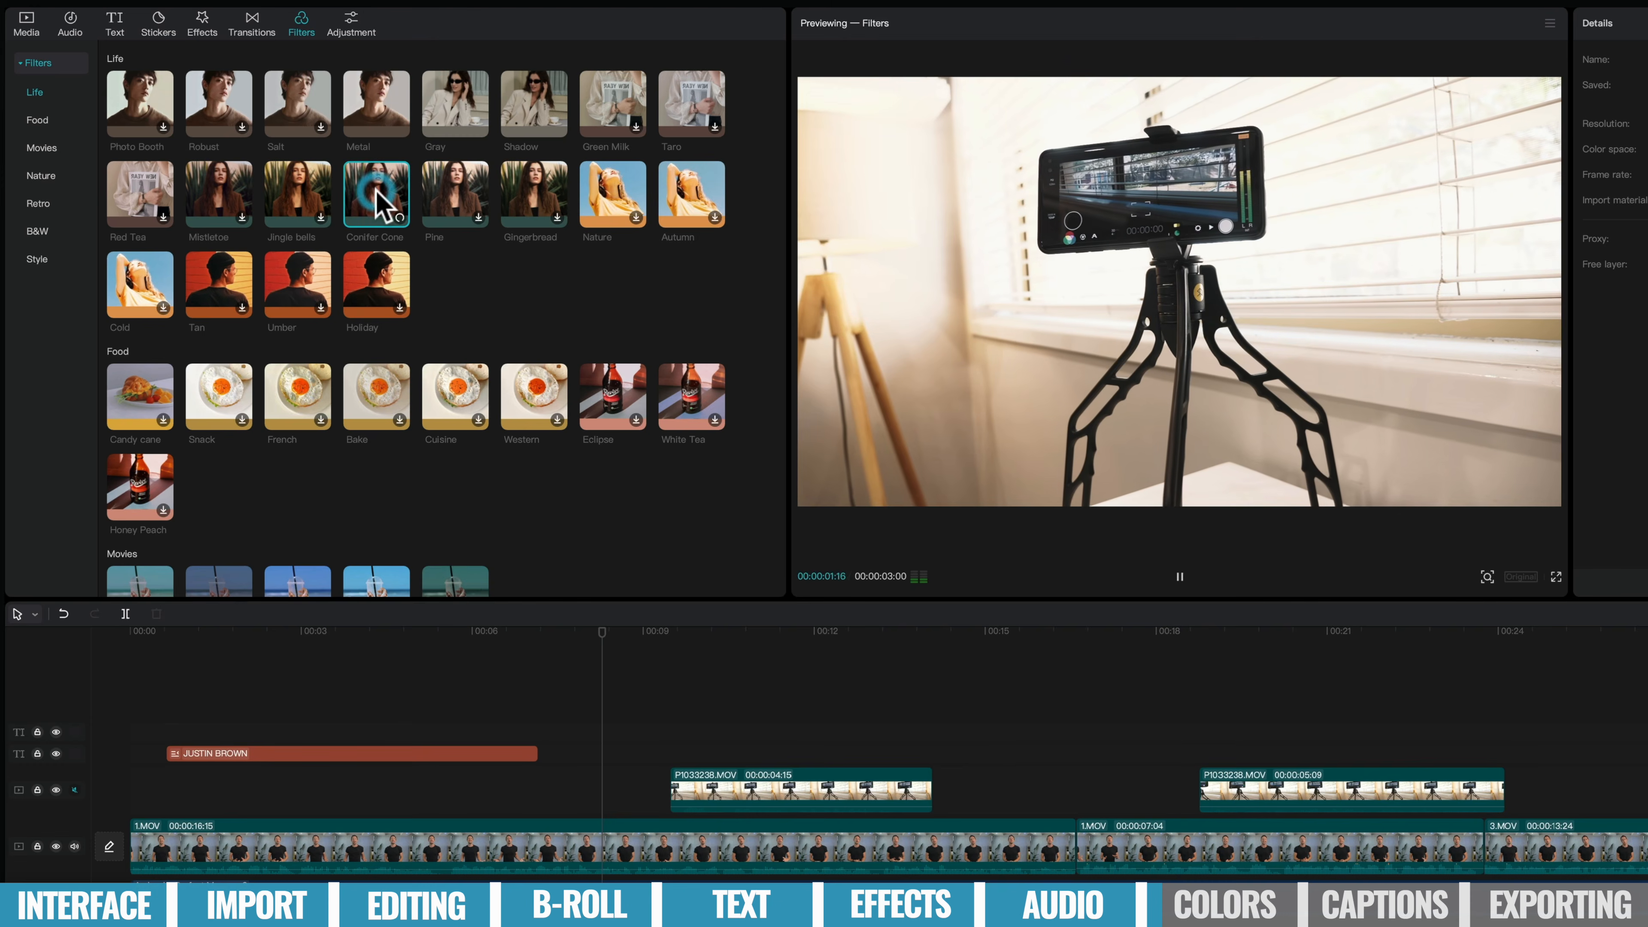
{"action": "left_click", "coordinate": [951, 633]}
{"action": "left_click", "coordinate": [388, 298]}
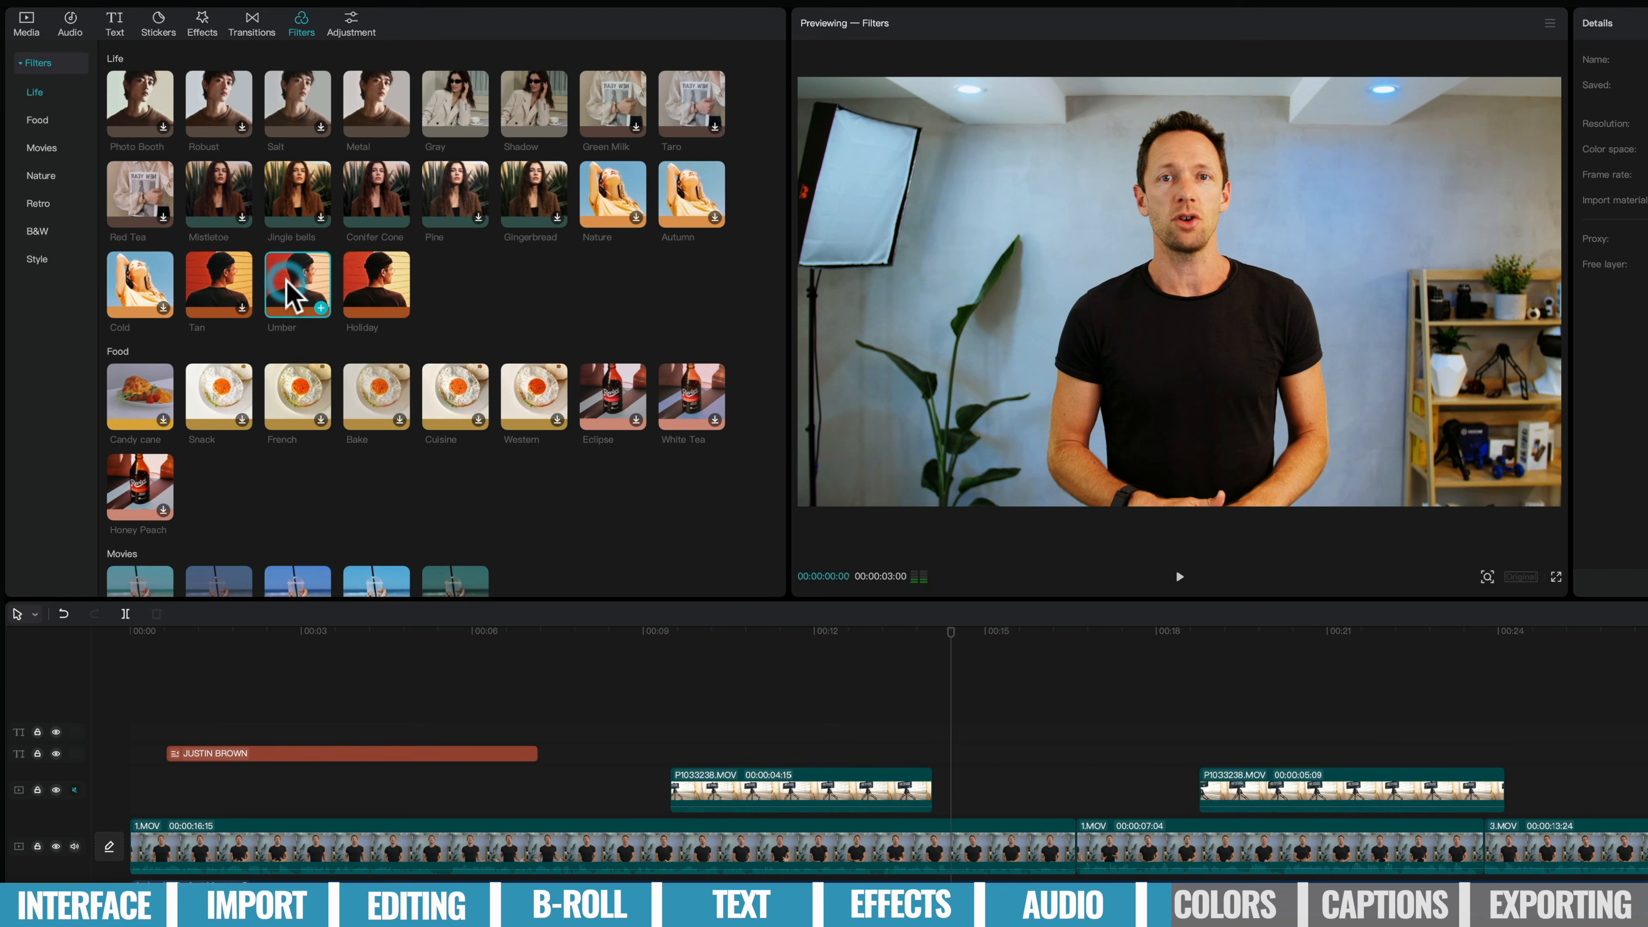
{"action": "left_click", "coordinate": [711, 191]}
{"action": "mouse_move", "coordinate": [695, 203]}
{"action": "left_mouse_down"}
{"action": "mouse_move", "coordinate": [1096, 847]}
{"action": "mouse_move", "coordinate": [966, 838]}
{"action": "mouse_move", "coordinate": [691, 224]}
{"action": "left_mouse_up"}
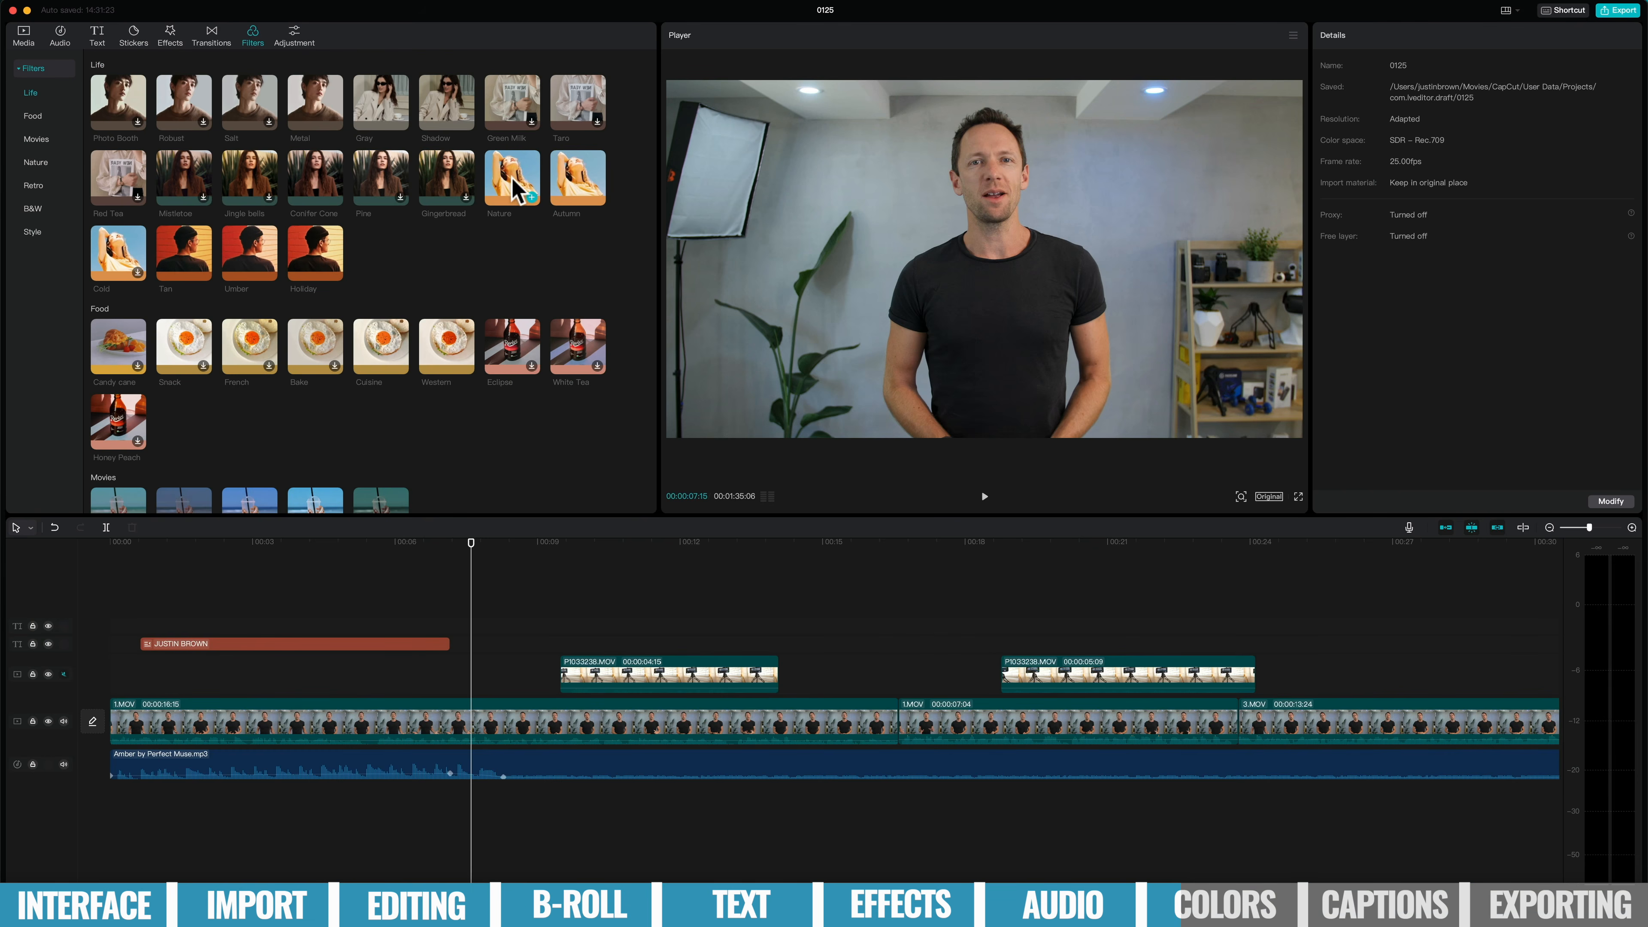
Try the Holiday filter above the footage, stretched from about 7 to 21 seconds, and delete it from the timeline.
{"action": "left_click_drag", "start_coordinate": [323, 259], "coordinate": [446, 622]}
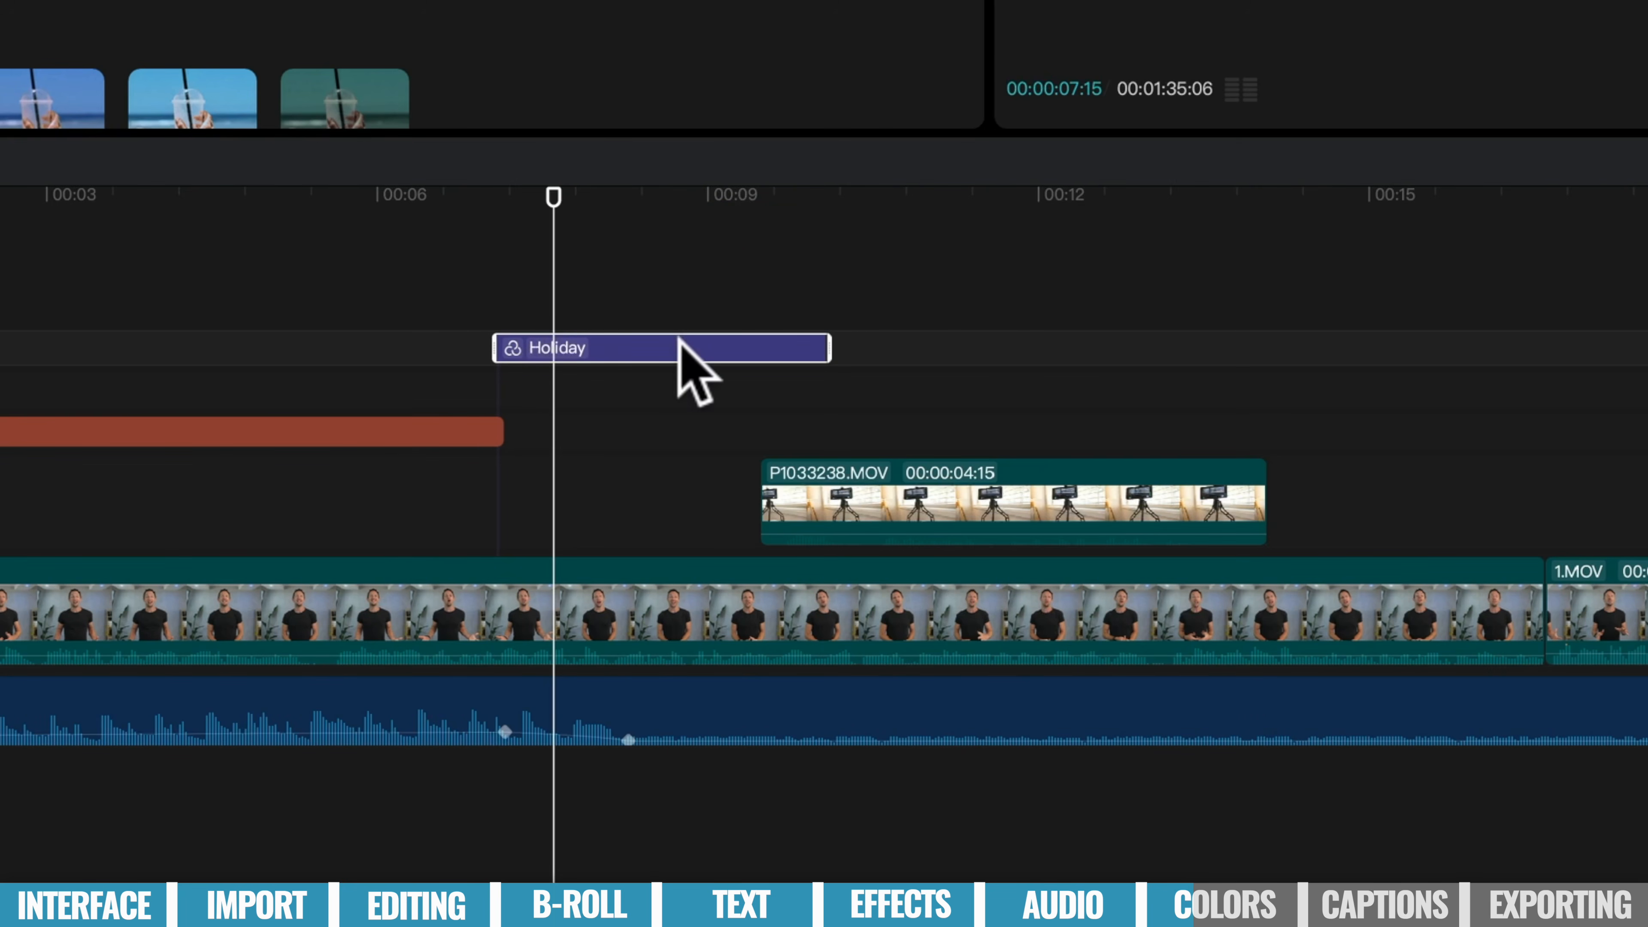
{"action": "mouse_move", "coordinate": [678, 339]}
{"action": "left_mouse_down"}
{"action": "mouse_move", "coordinate": [519, 350]}
{"action": "mouse_move", "coordinate": [651, 351]}
{"action": "left_mouse_up"}
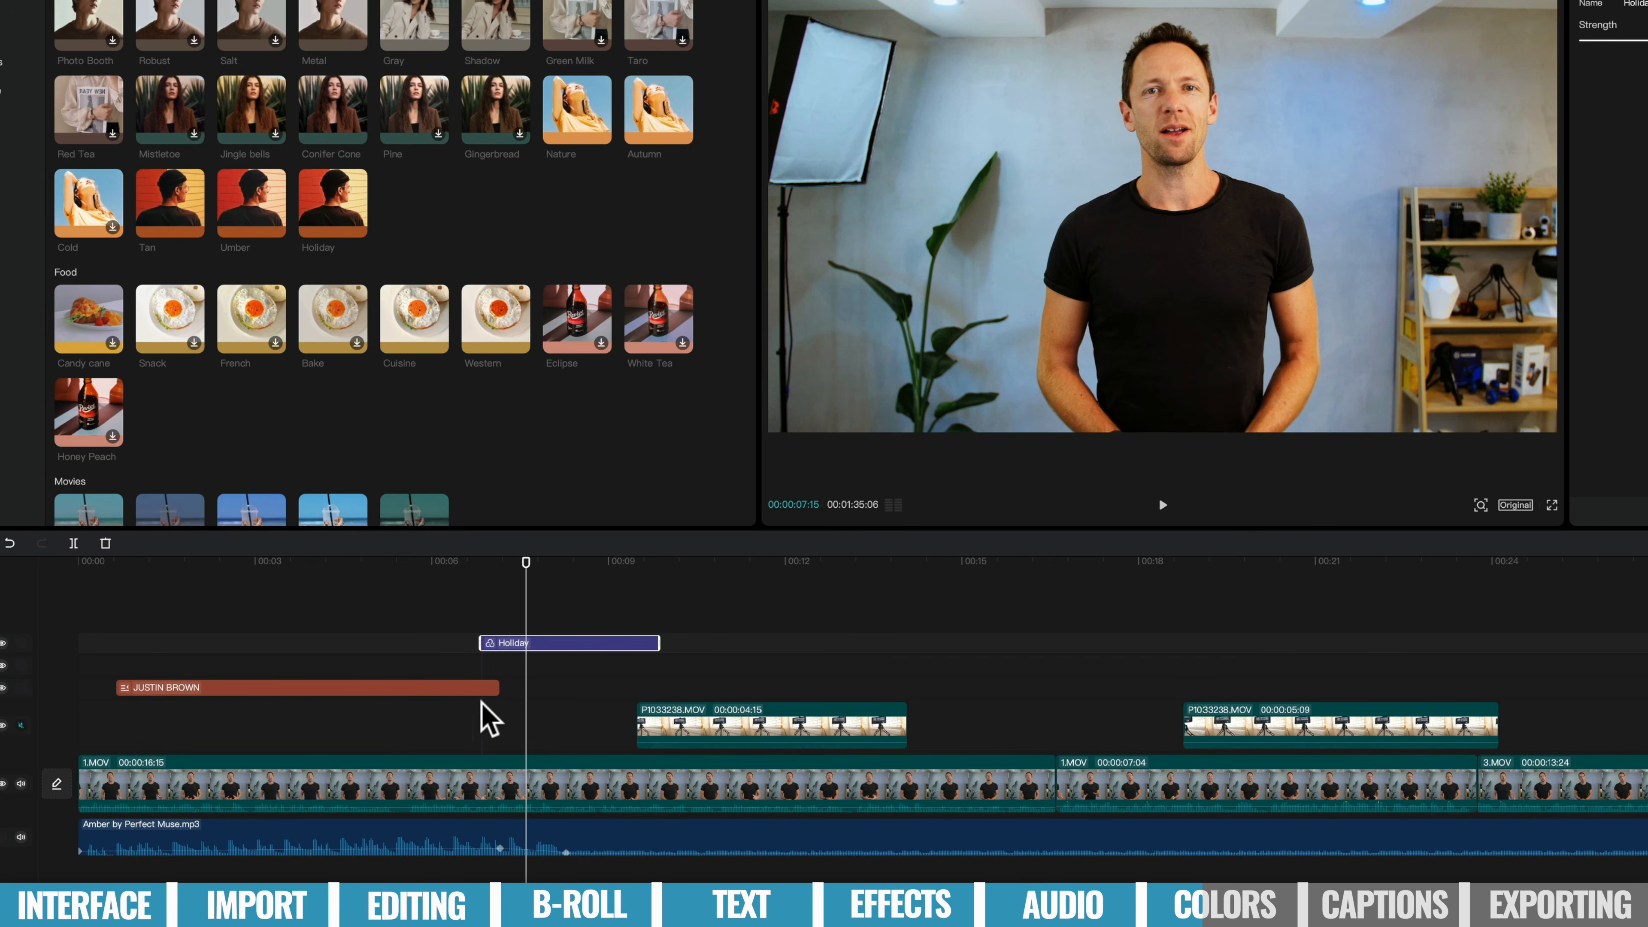
{"action": "left_click_drag", "start_coordinate": [658, 642], "coordinate": [1355, 642]}
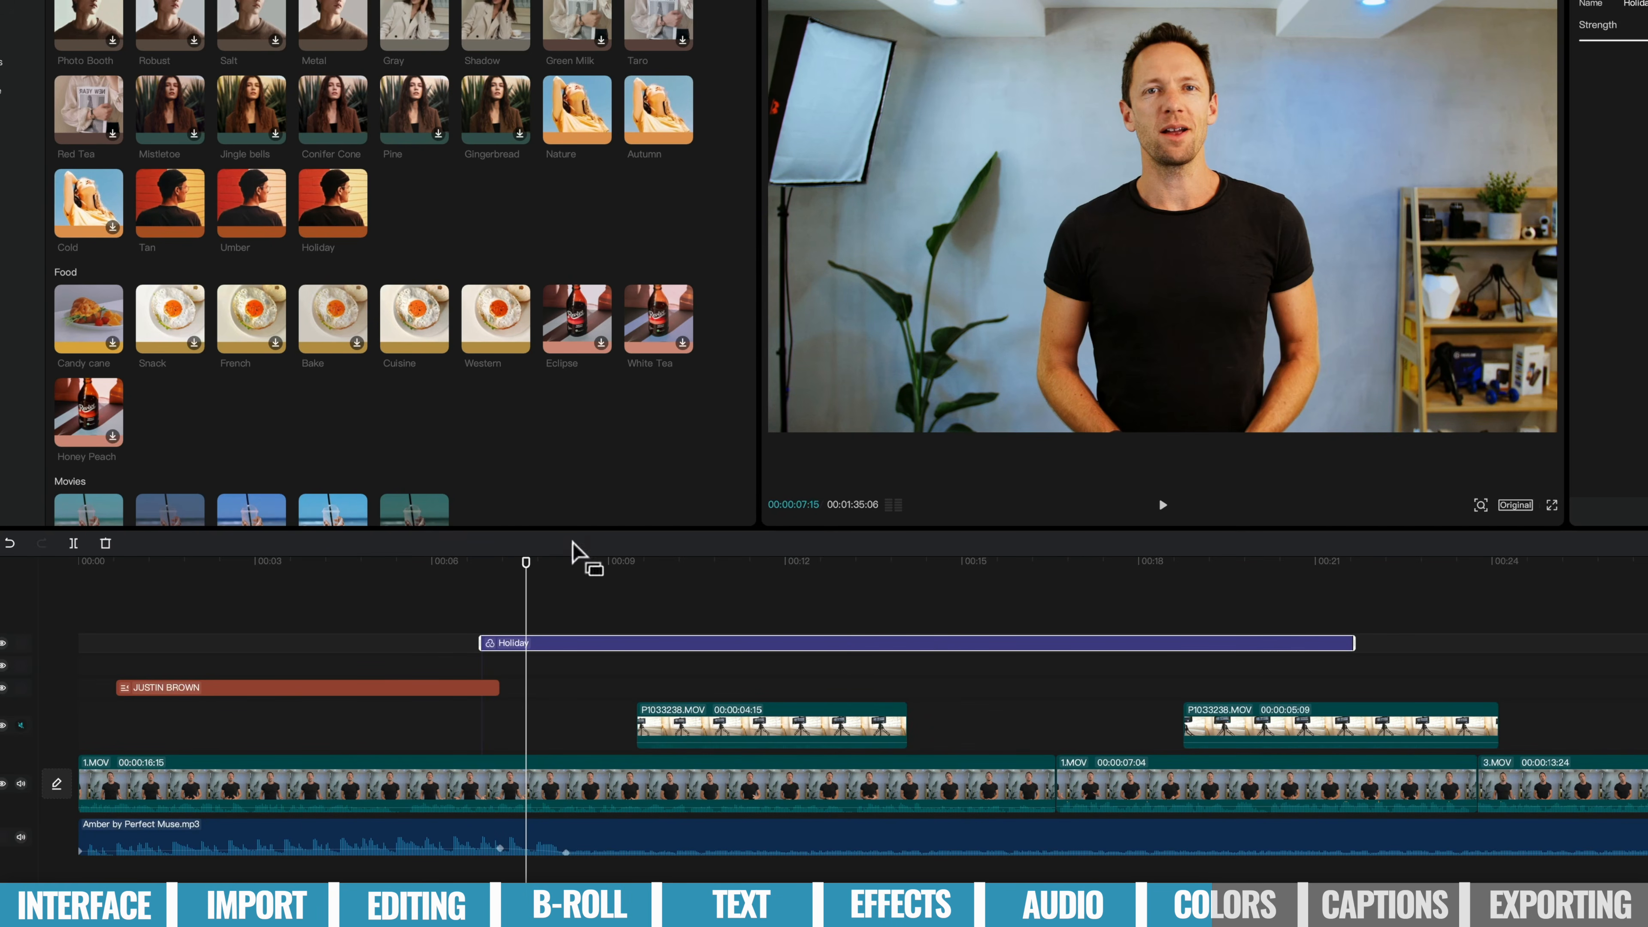
{"action": "left_click_drag", "start_coordinate": [519, 568], "coordinate": [670, 577]}
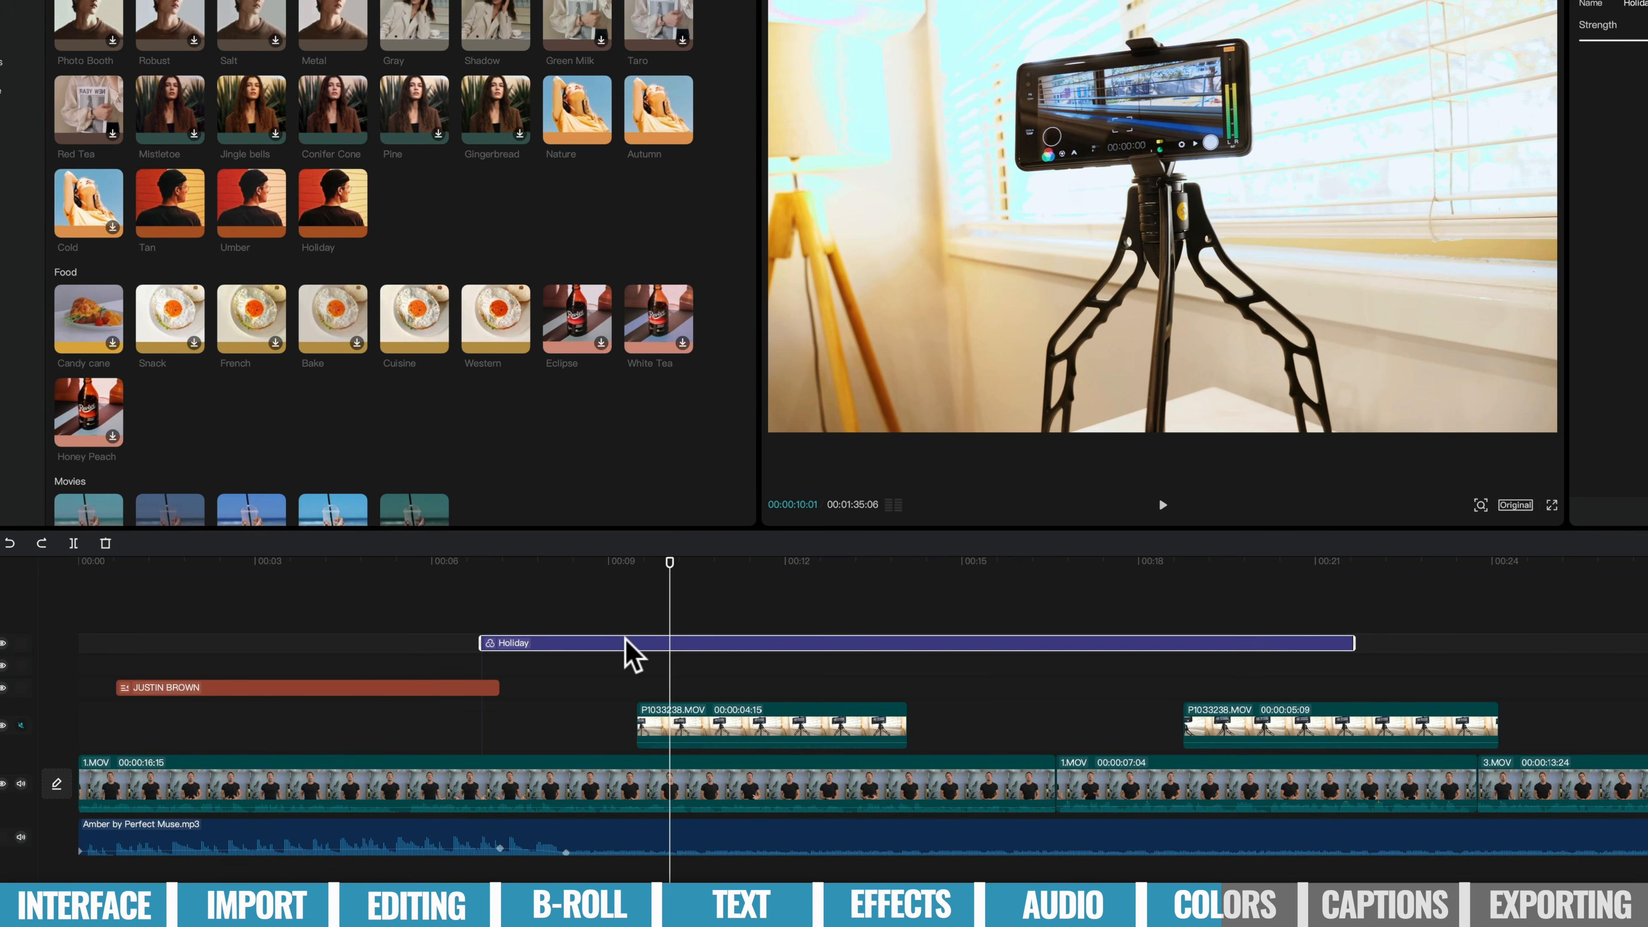
{"action": "key", "text": "Delete"}
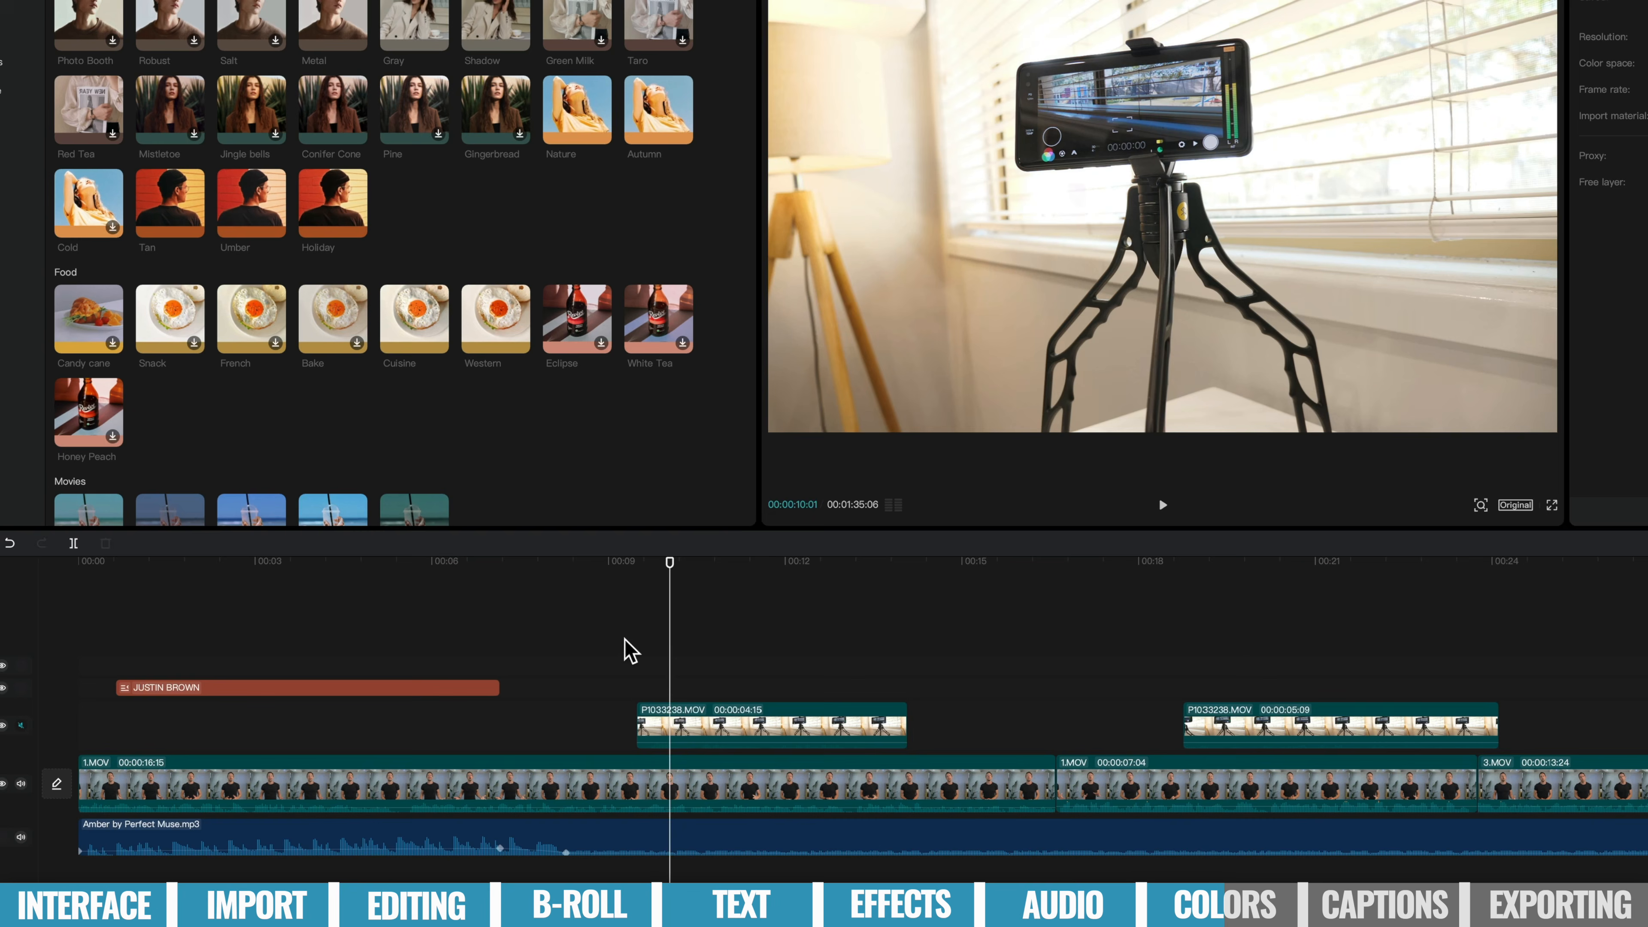
Try a colour temperature of -11 on the first talking-head clip at about 8 seconds.
{"action": "left_click", "coordinate": [554, 623]}
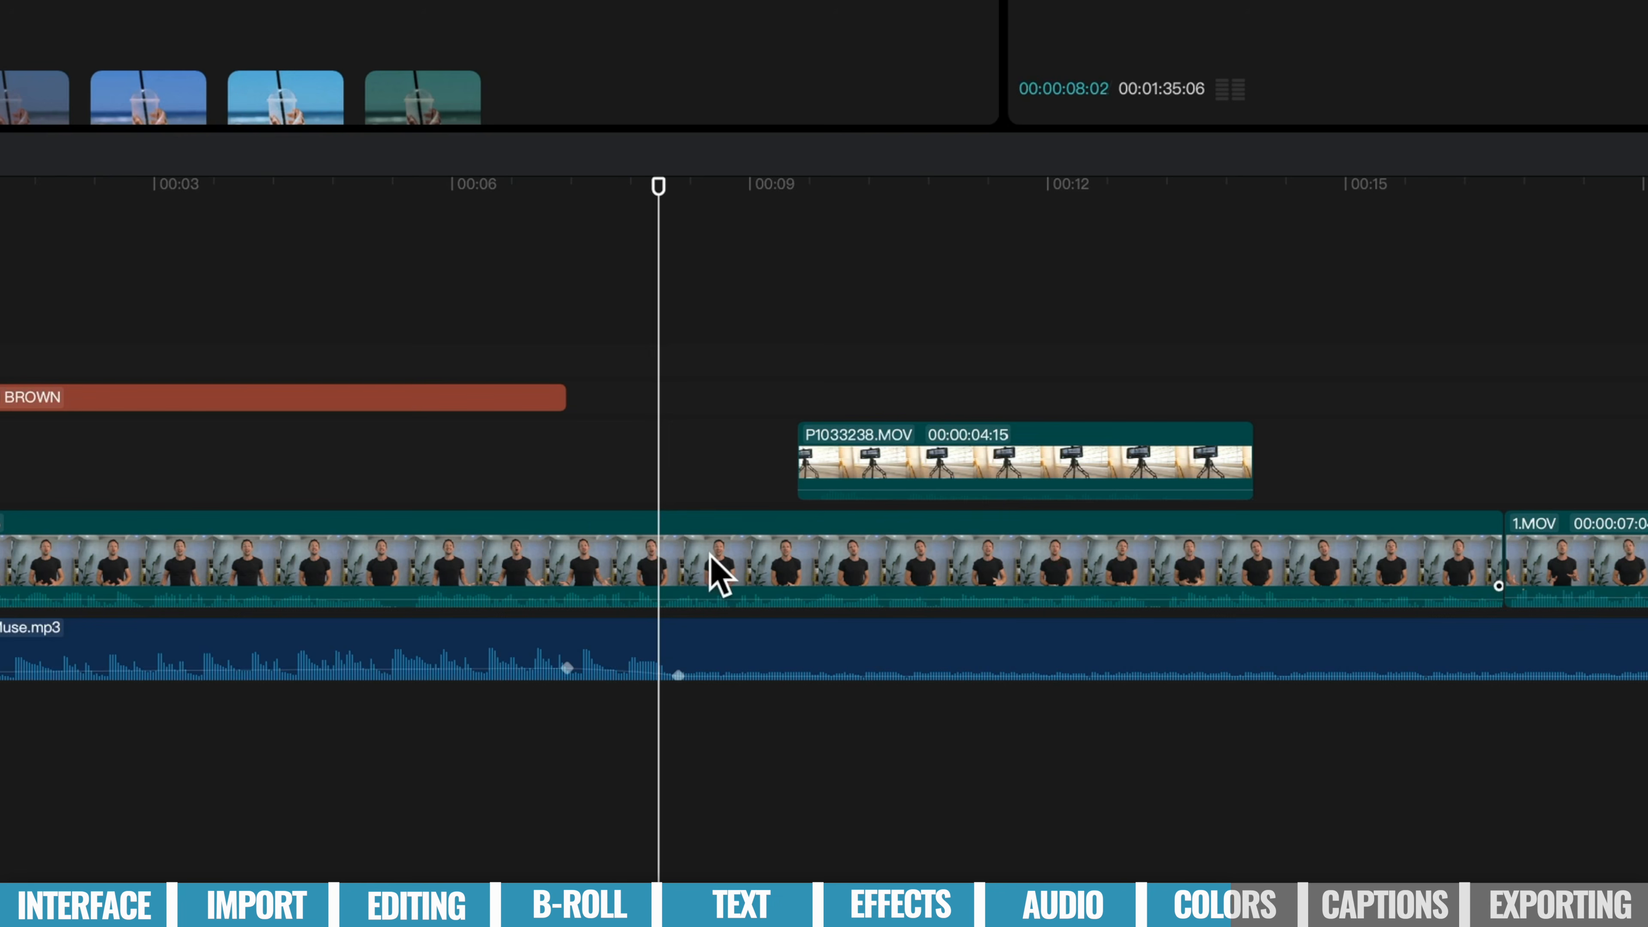
{"action": "left_click", "coordinate": [654, 562]}
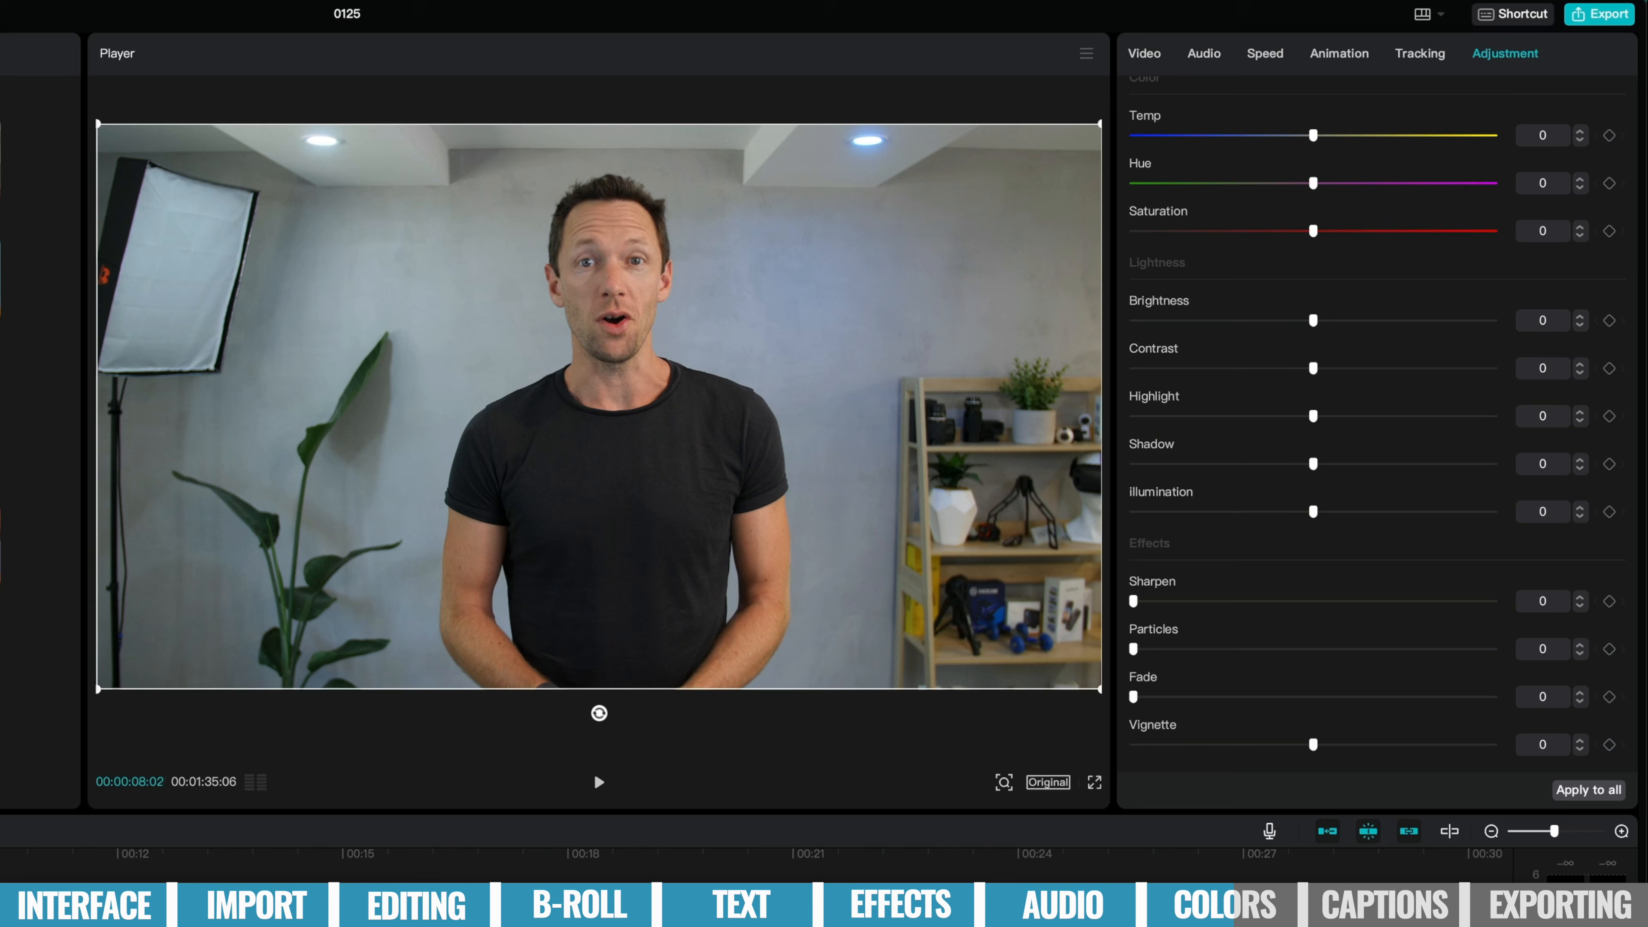
{"action": "scroll", "coordinate": [1482, 264], "scroll_direction": "up", "scroll_amount": 5}
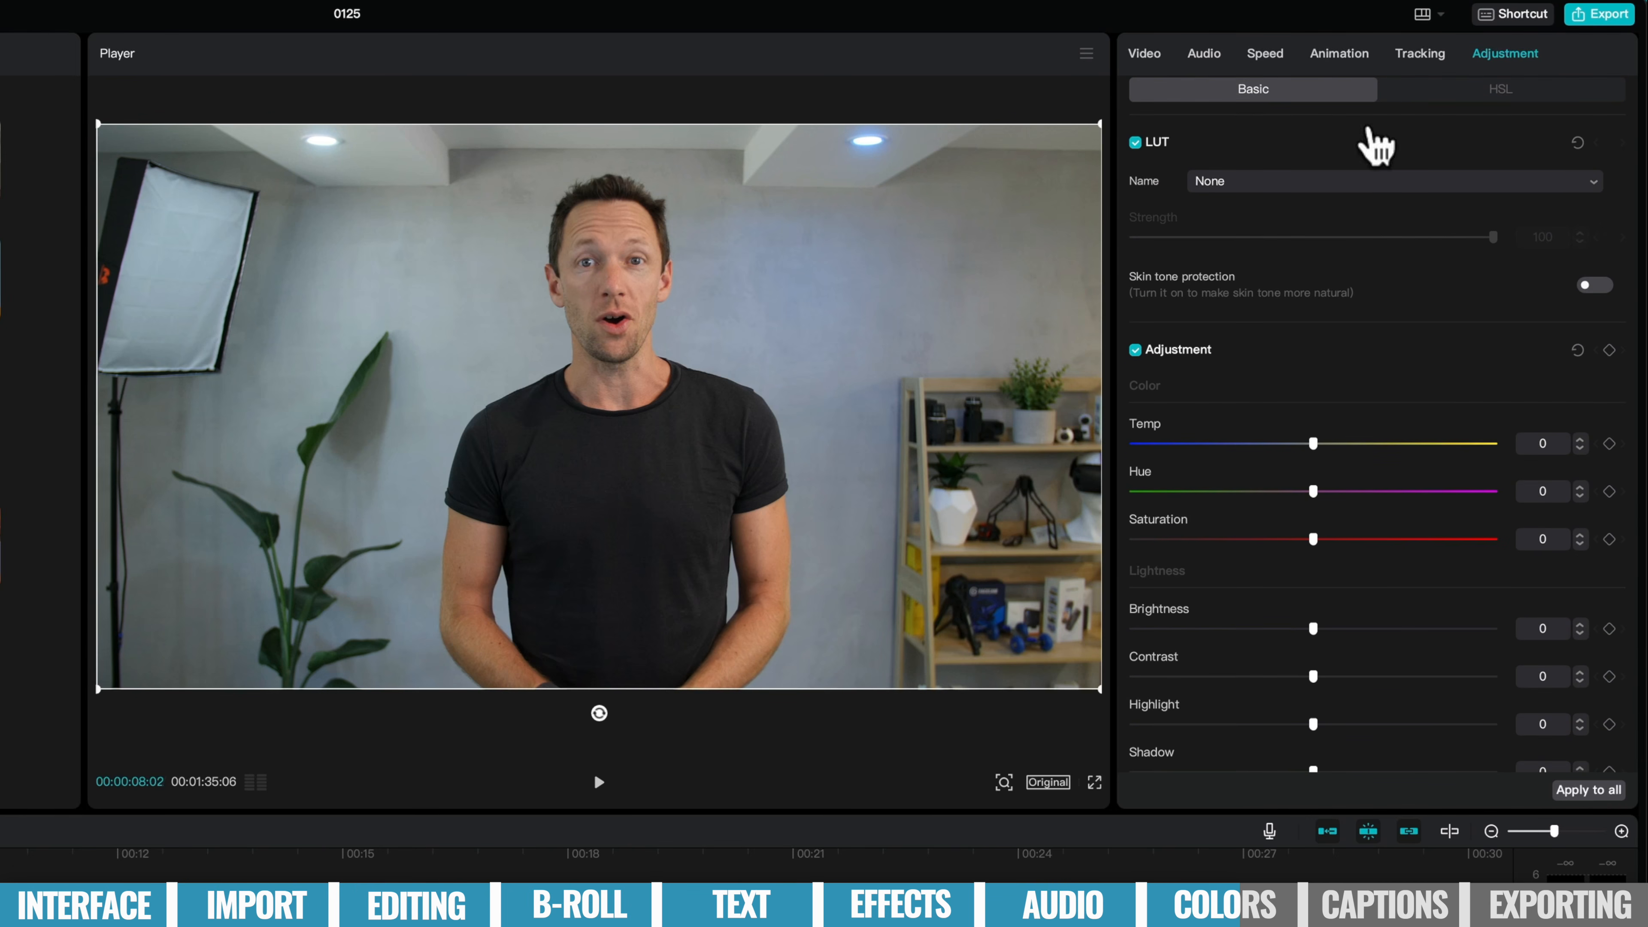
{"action": "left_click_drag", "start_coordinate": [1311, 442], "coordinate": [1269, 443]}
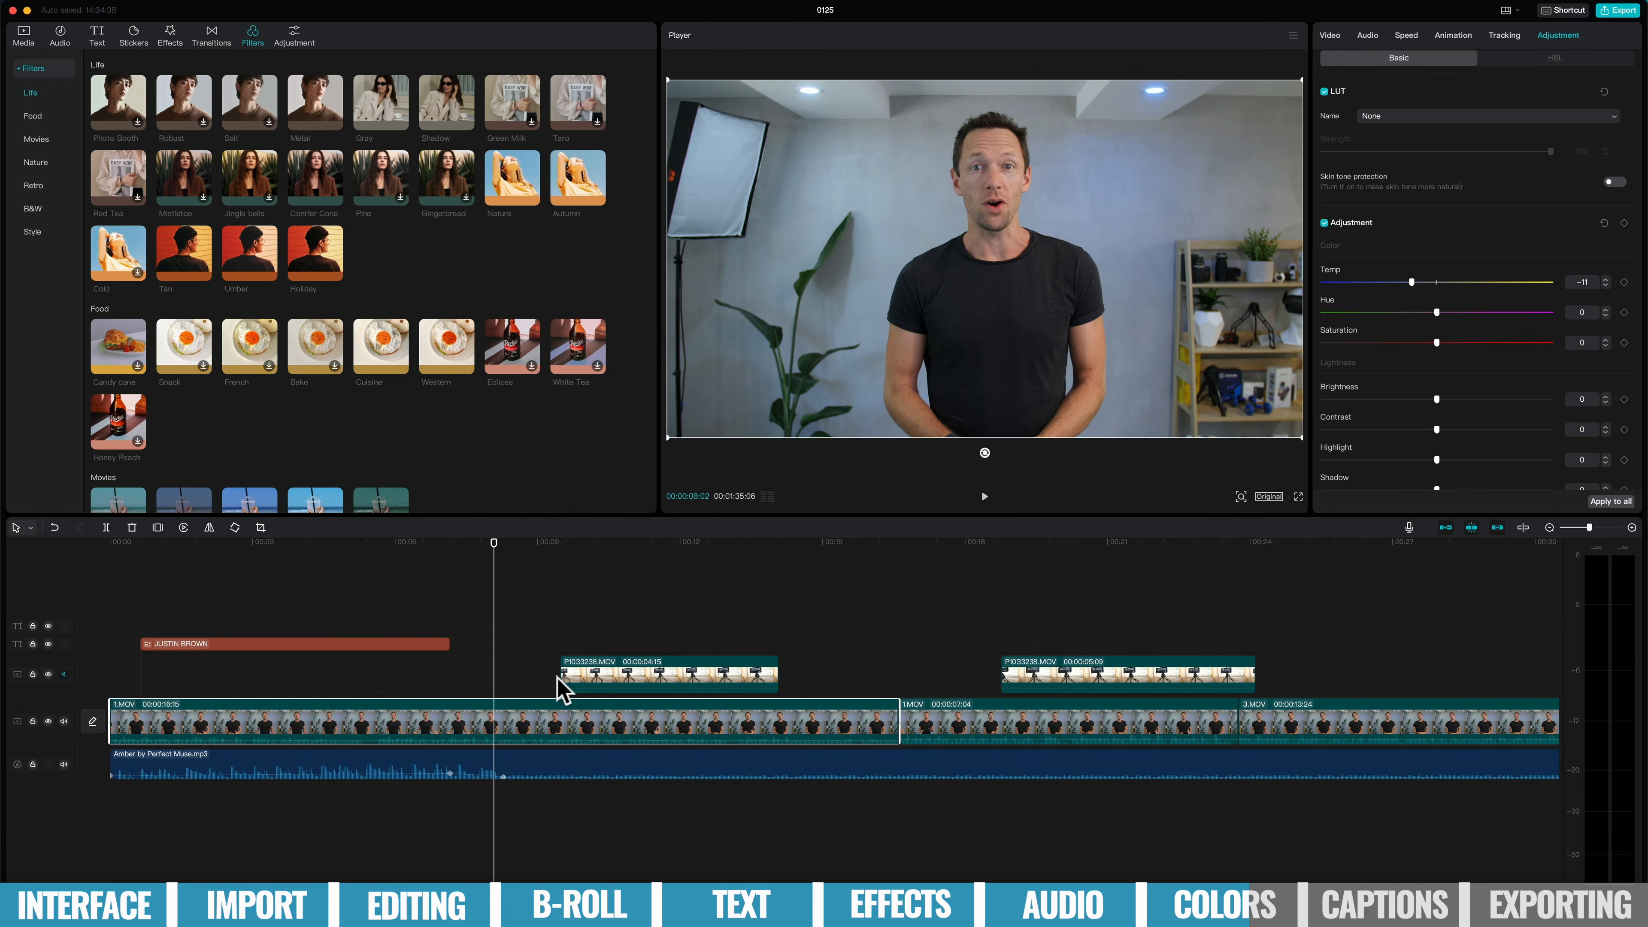
{"action": "scroll", "coordinate": [1577, 227], "scroll_direction": "up", "scroll_amount": 1}
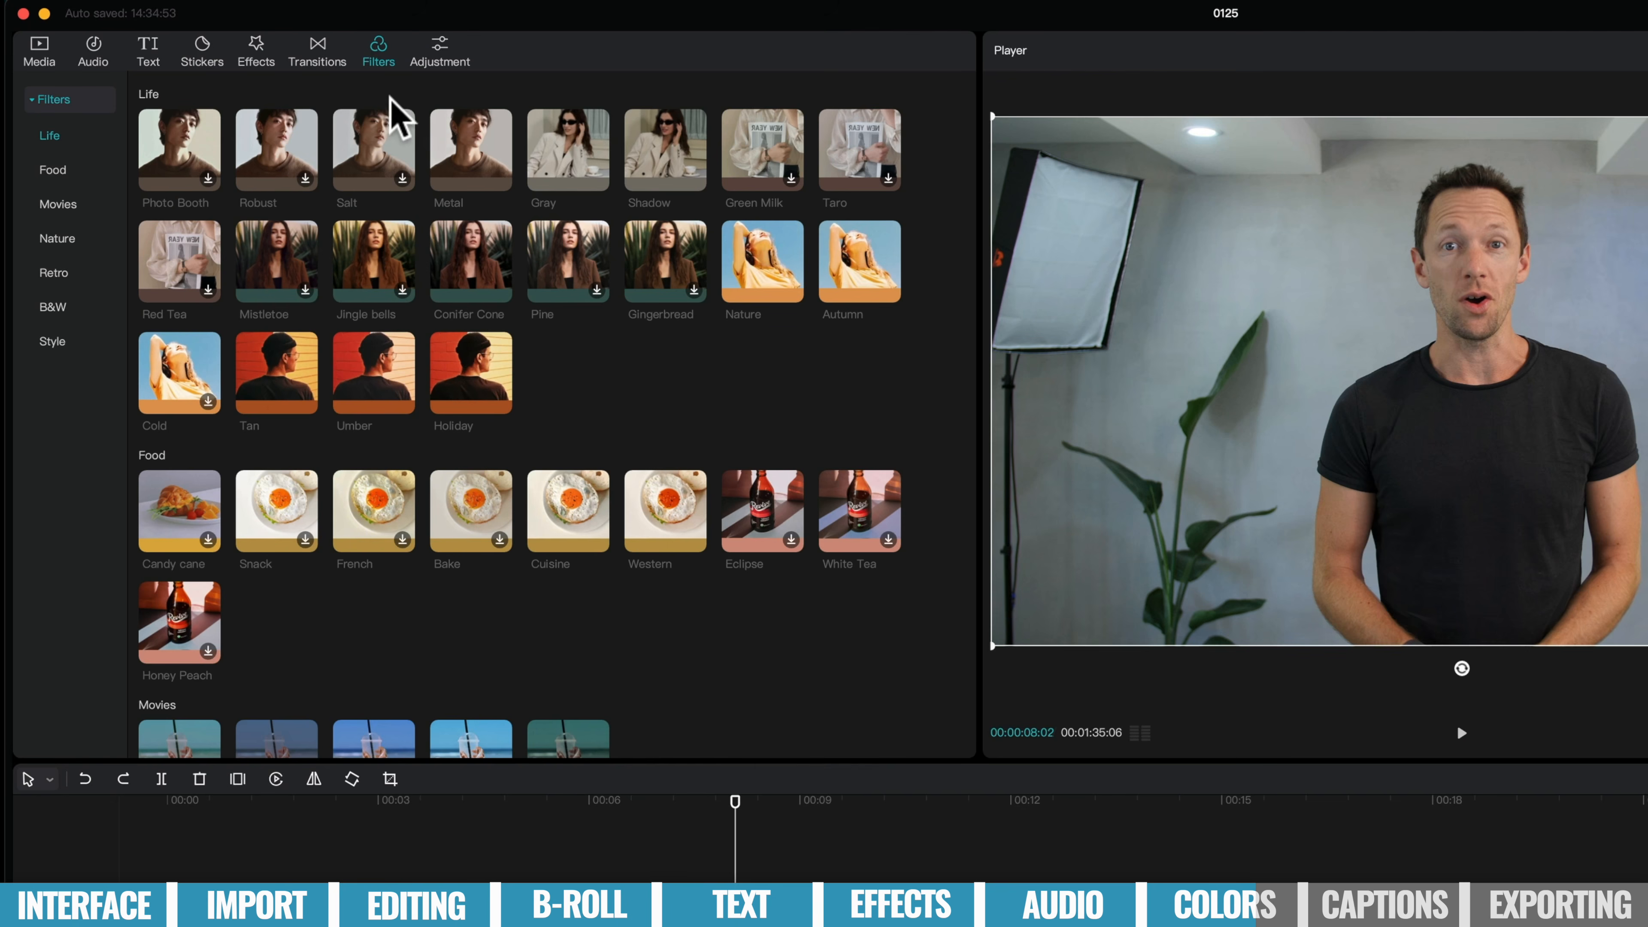
Add a custom adjustment layer above all tracks, stretched from the timeline start to about 26 seconds.
{"action": "left_click", "coordinate": [434, 58]}
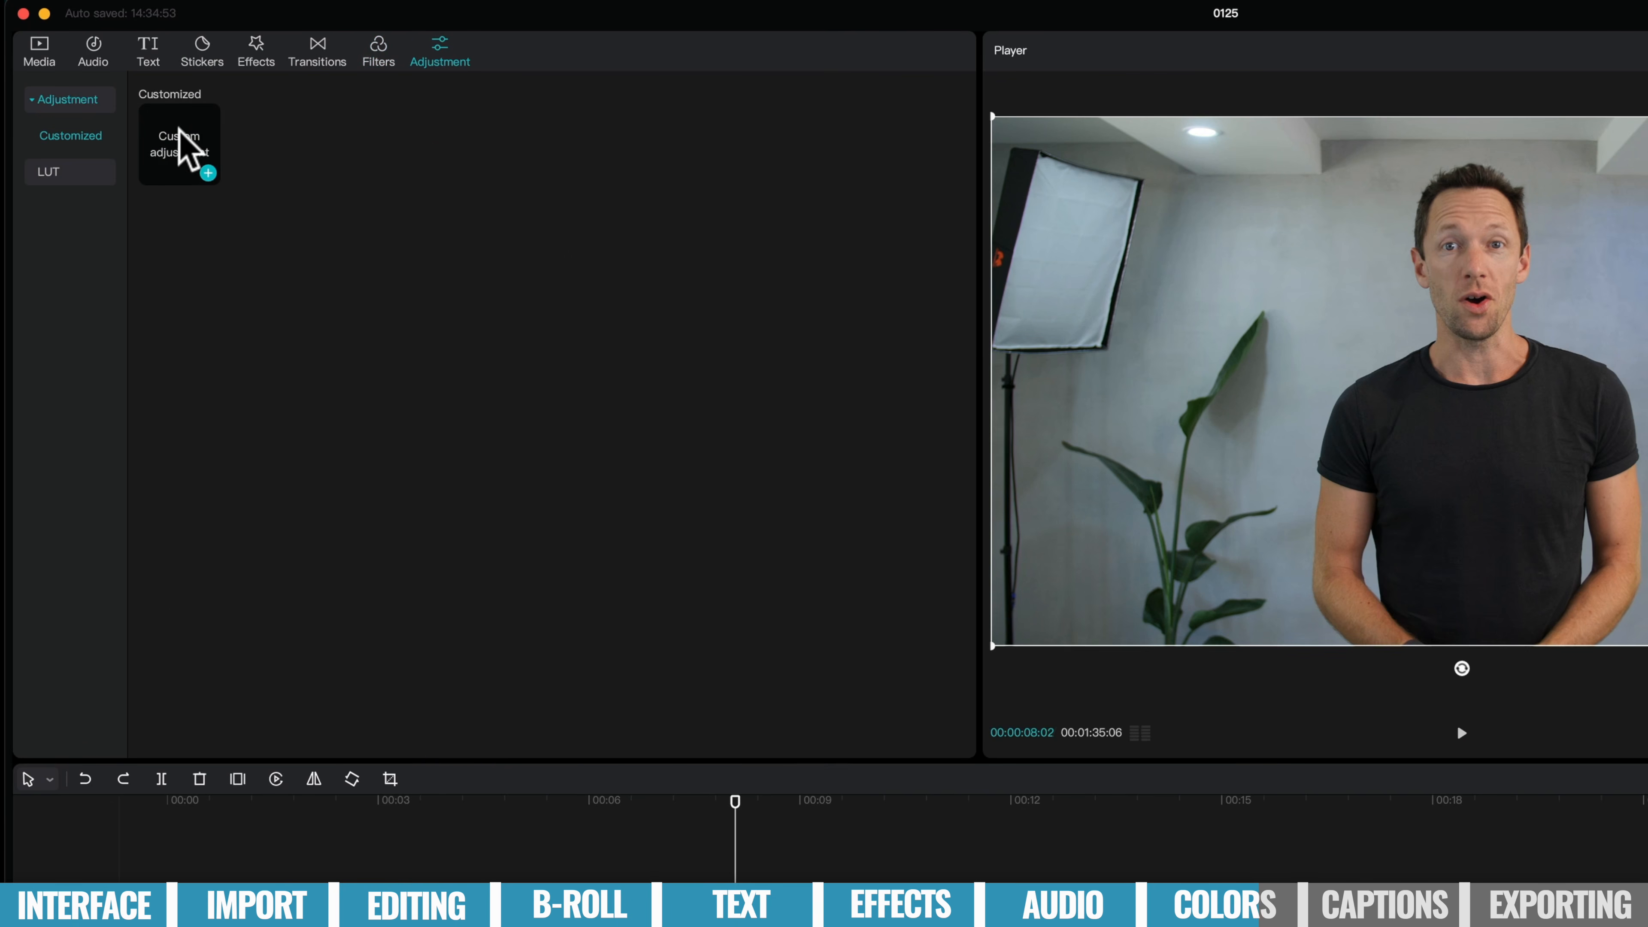
{"action": "left_click_drag", "start_coordinate": [183, 132], "coordinate": [689, 895]}
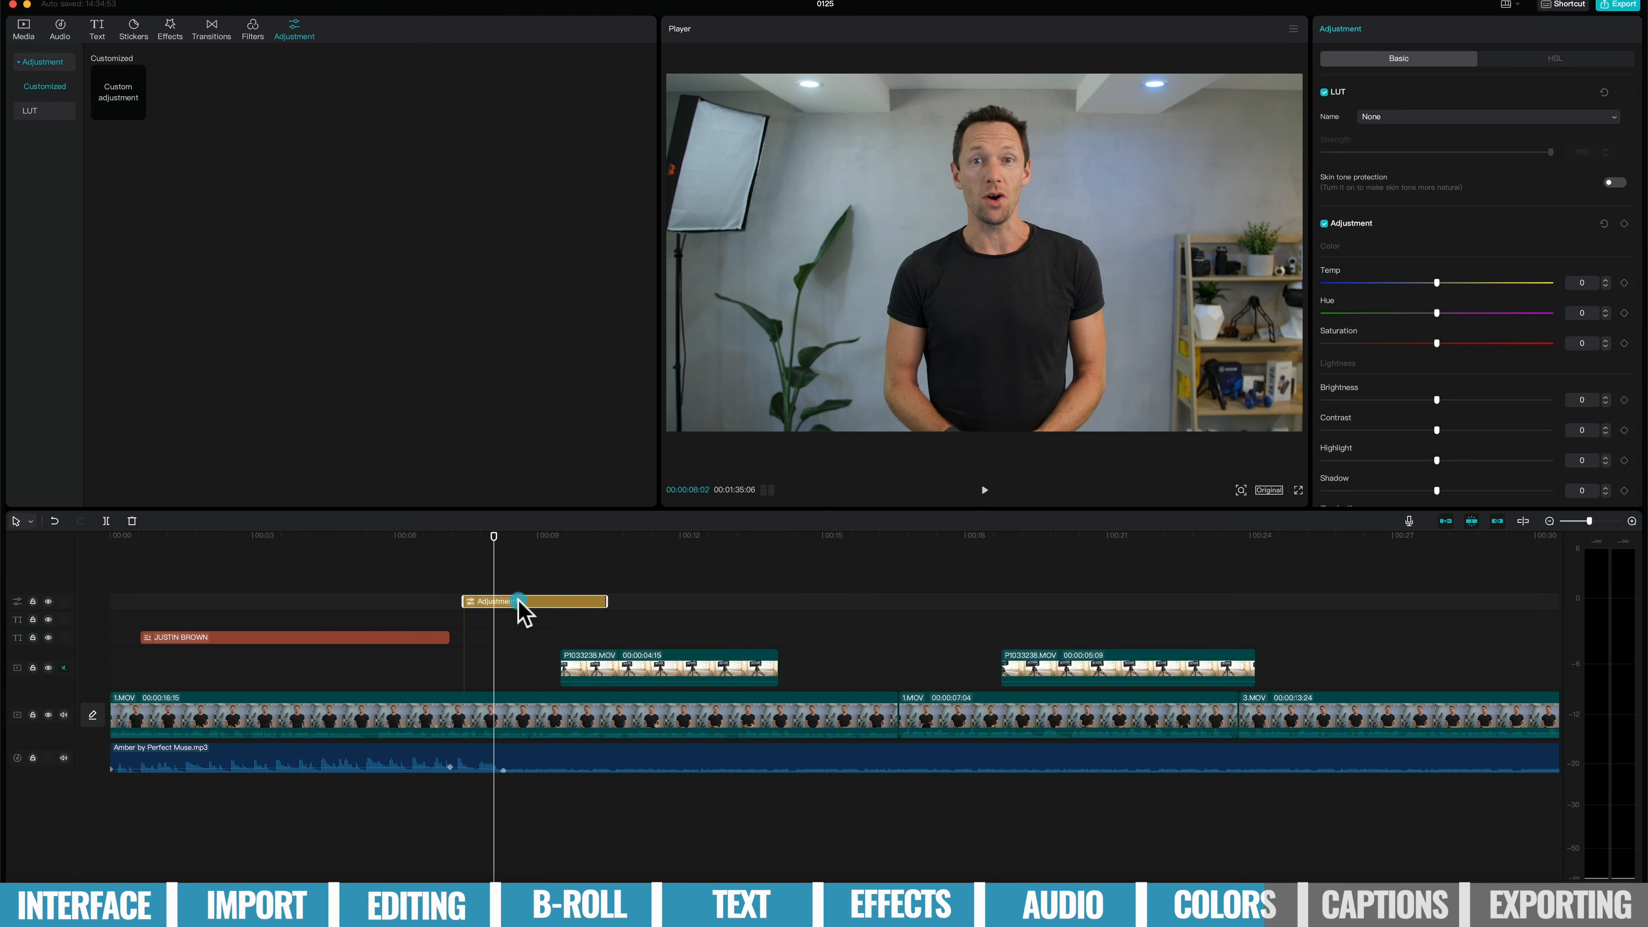
{"action": "left_click", "coordinate": [681, 512]}
{"action": "left_click_drag", "start_coordinate": [463, 601], "coordinate": [91, 601]}
{"action": "left_click_drag", "start_coordinate": [607, 601], "coordinate": [1074, 601]}
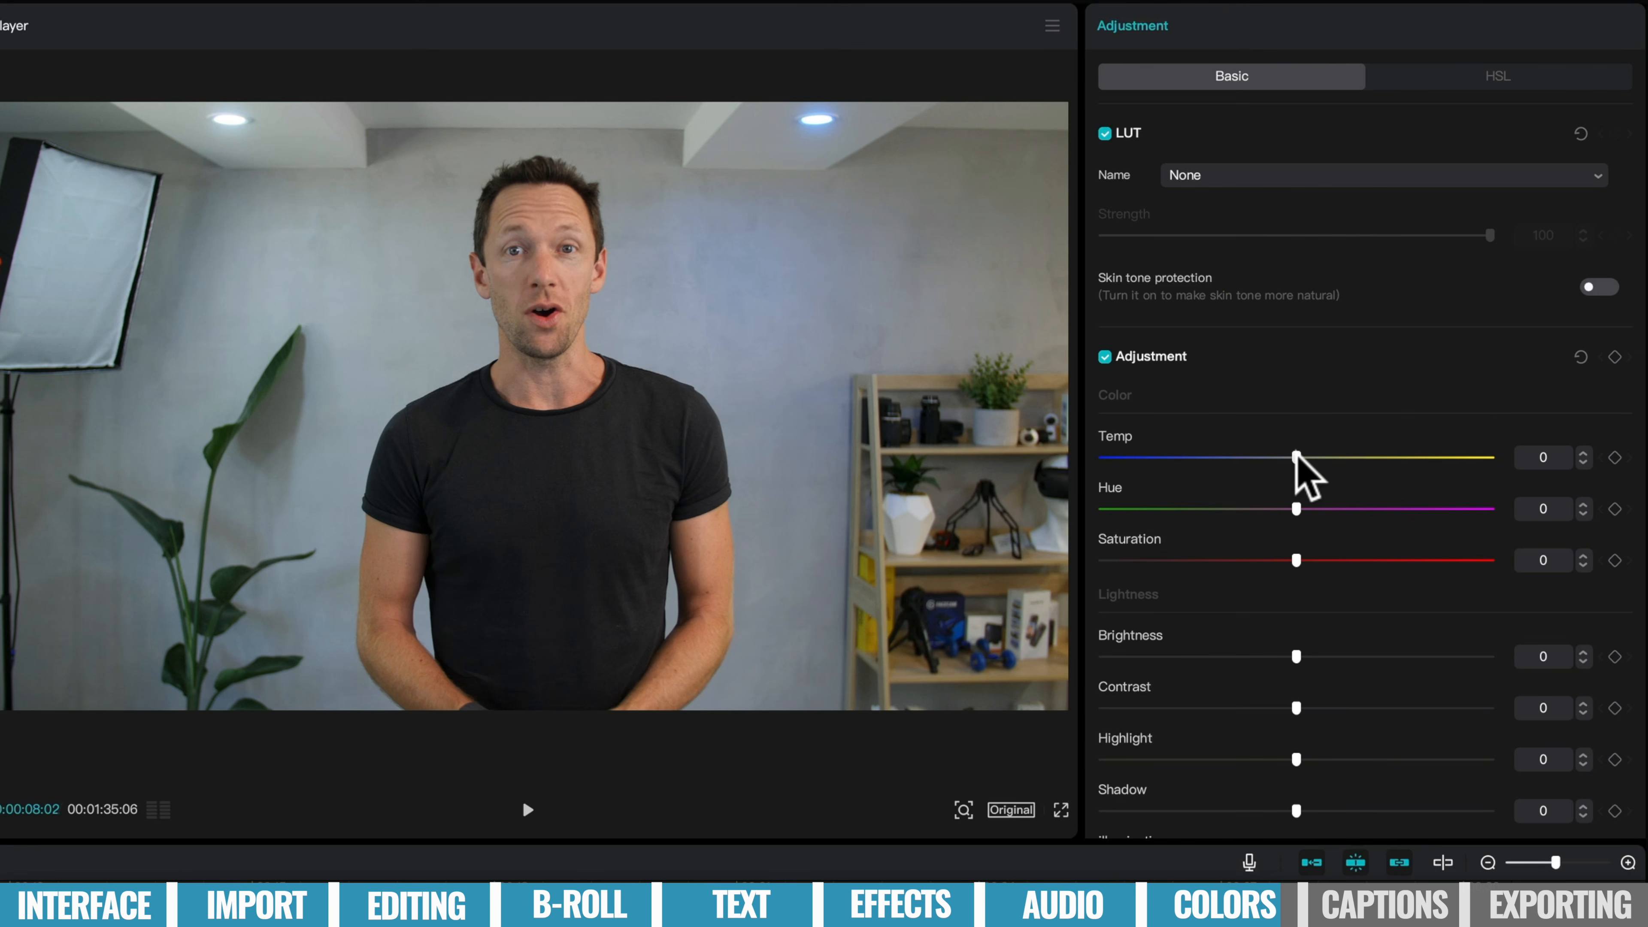
Set the adjustment layer's temperature to -9, saturation to 15 and brightness to 4.
{"action": "left_click_drag", "start_coordinate": [1296, 457], "coordinate": [1261, 457]}
{"action": "left_click_drag", "start_coordinate": [1297, 560], "coordinate": [1335, 559]}
{"action": "left_click_drag", "start_coordinate": [1296, 656], "coordinate": [1311, 656]}
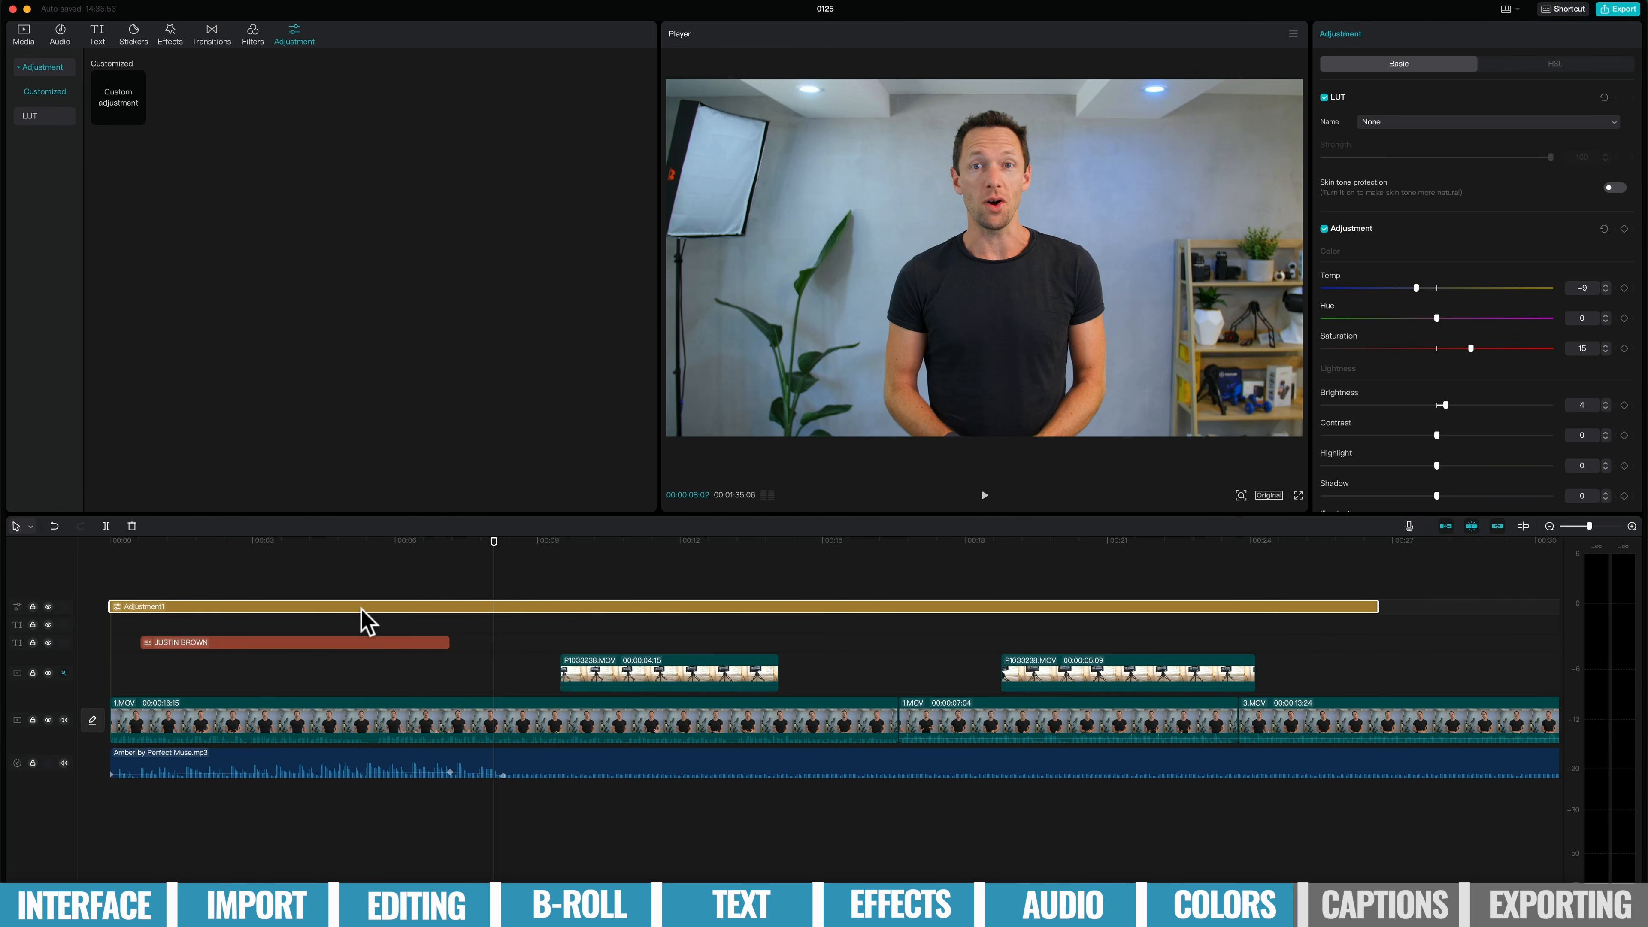
Extend the adjustment layer to the end of the video.
{"action": "left_click", "coordinate": [1377, 558]}
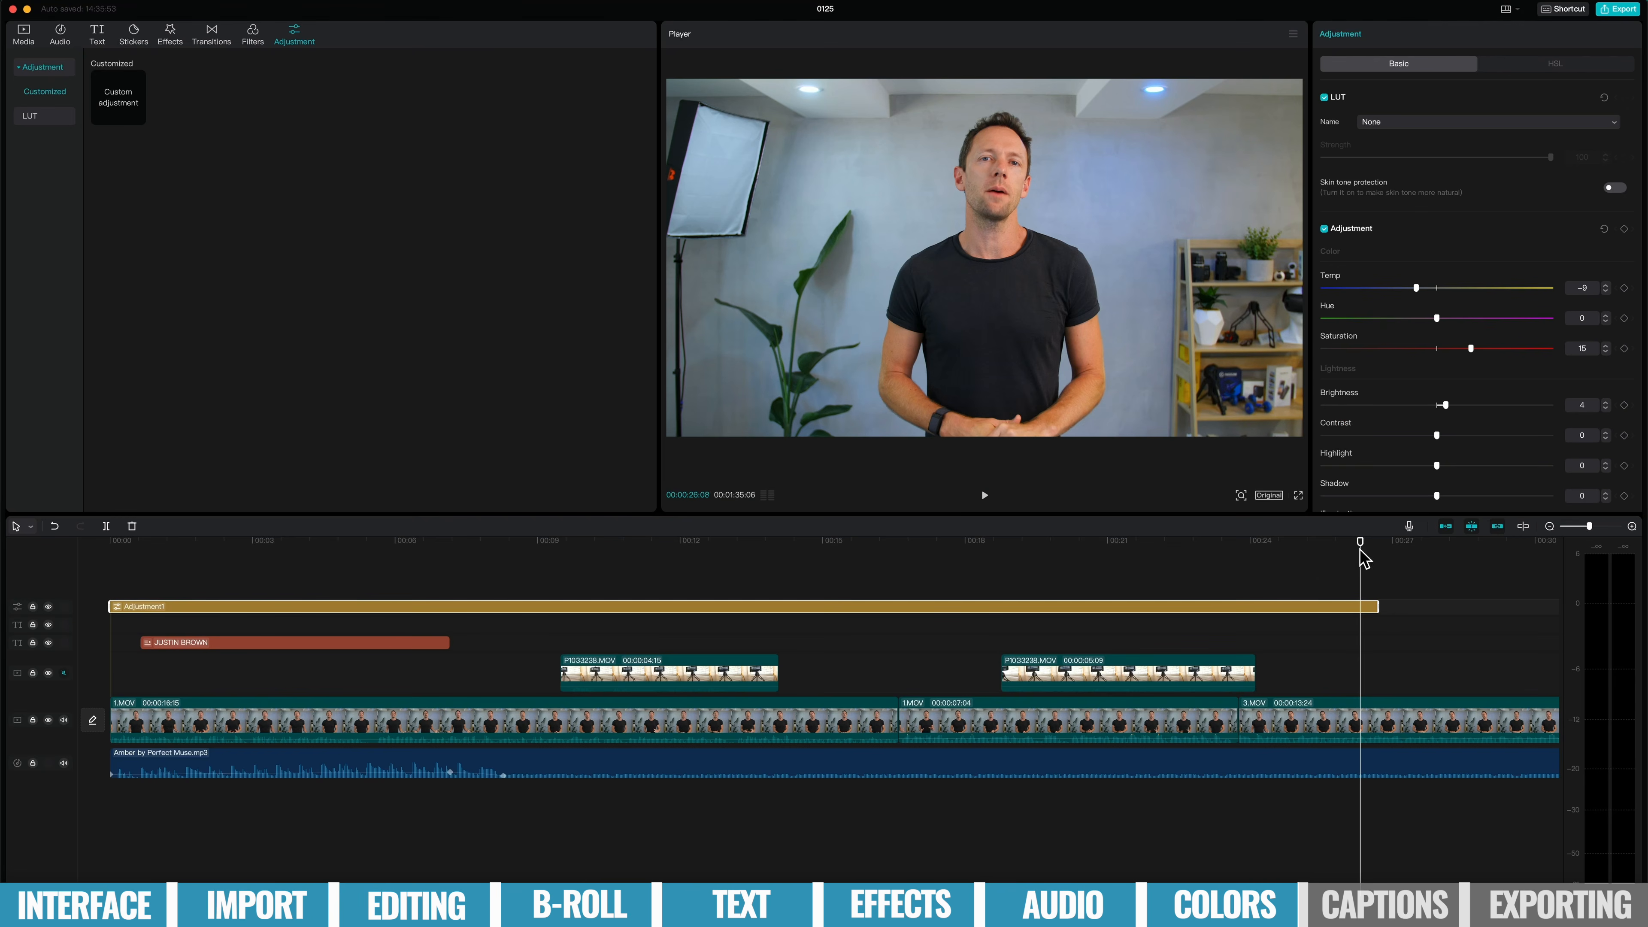
{"action": "left_click_drag", "start_coordinate": [1377, 606], "coordinate": [1539, 610]}
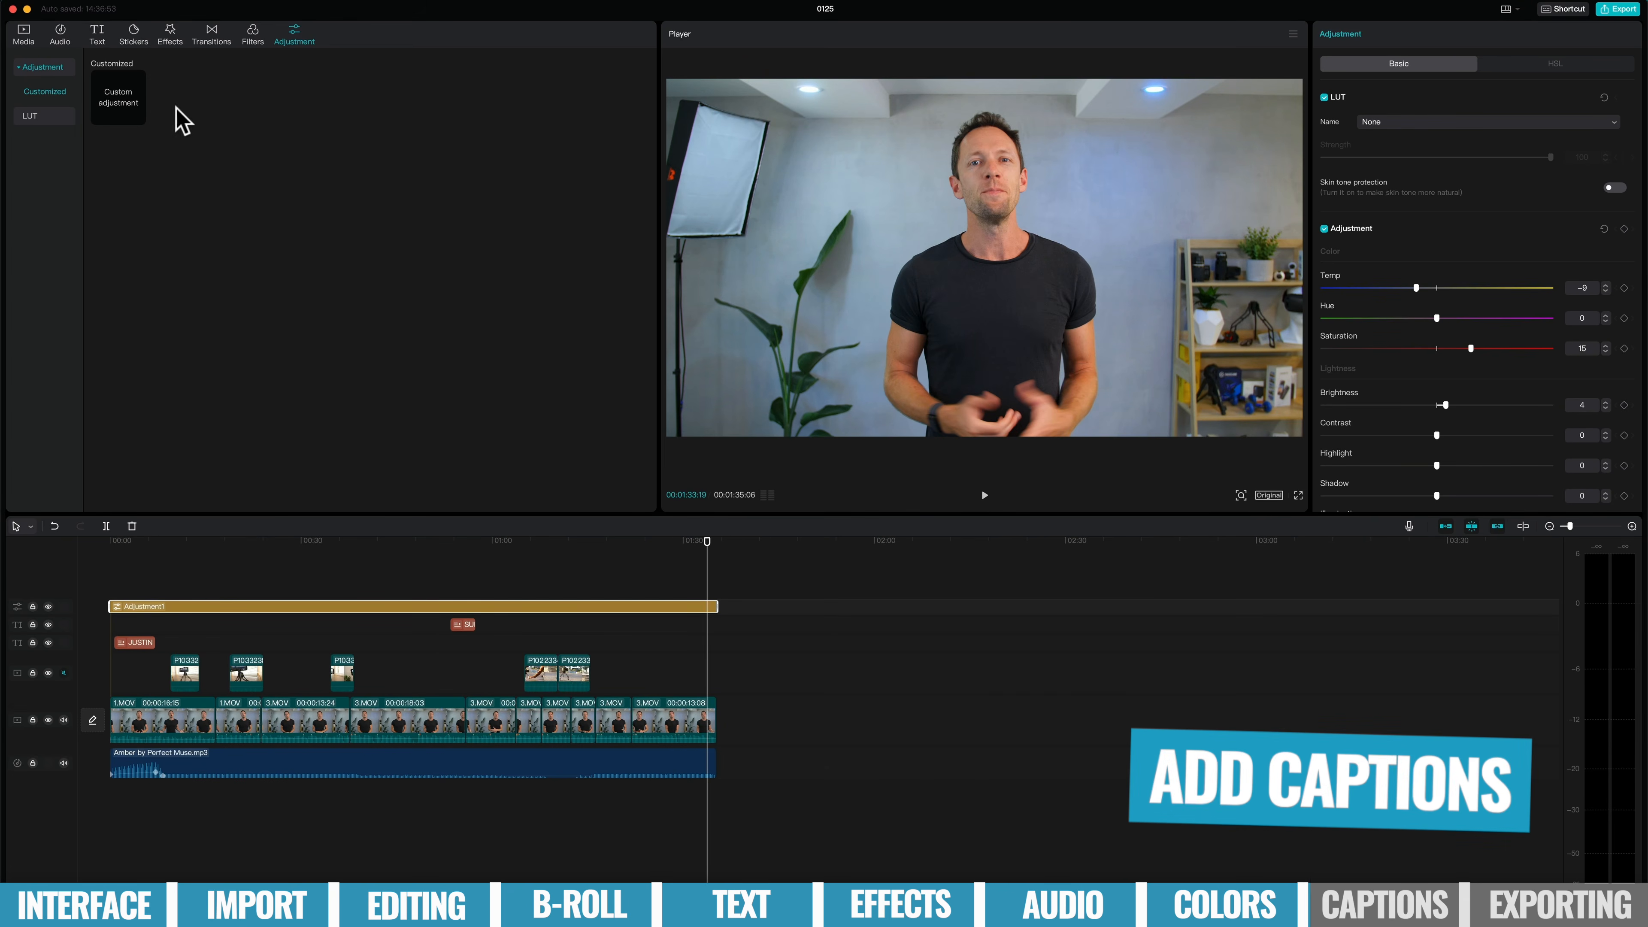
Generate English auto captions for the whole video and return the playhead to the start of the timeline.
{"action": "left_click", "coordinate": [98, 36]}
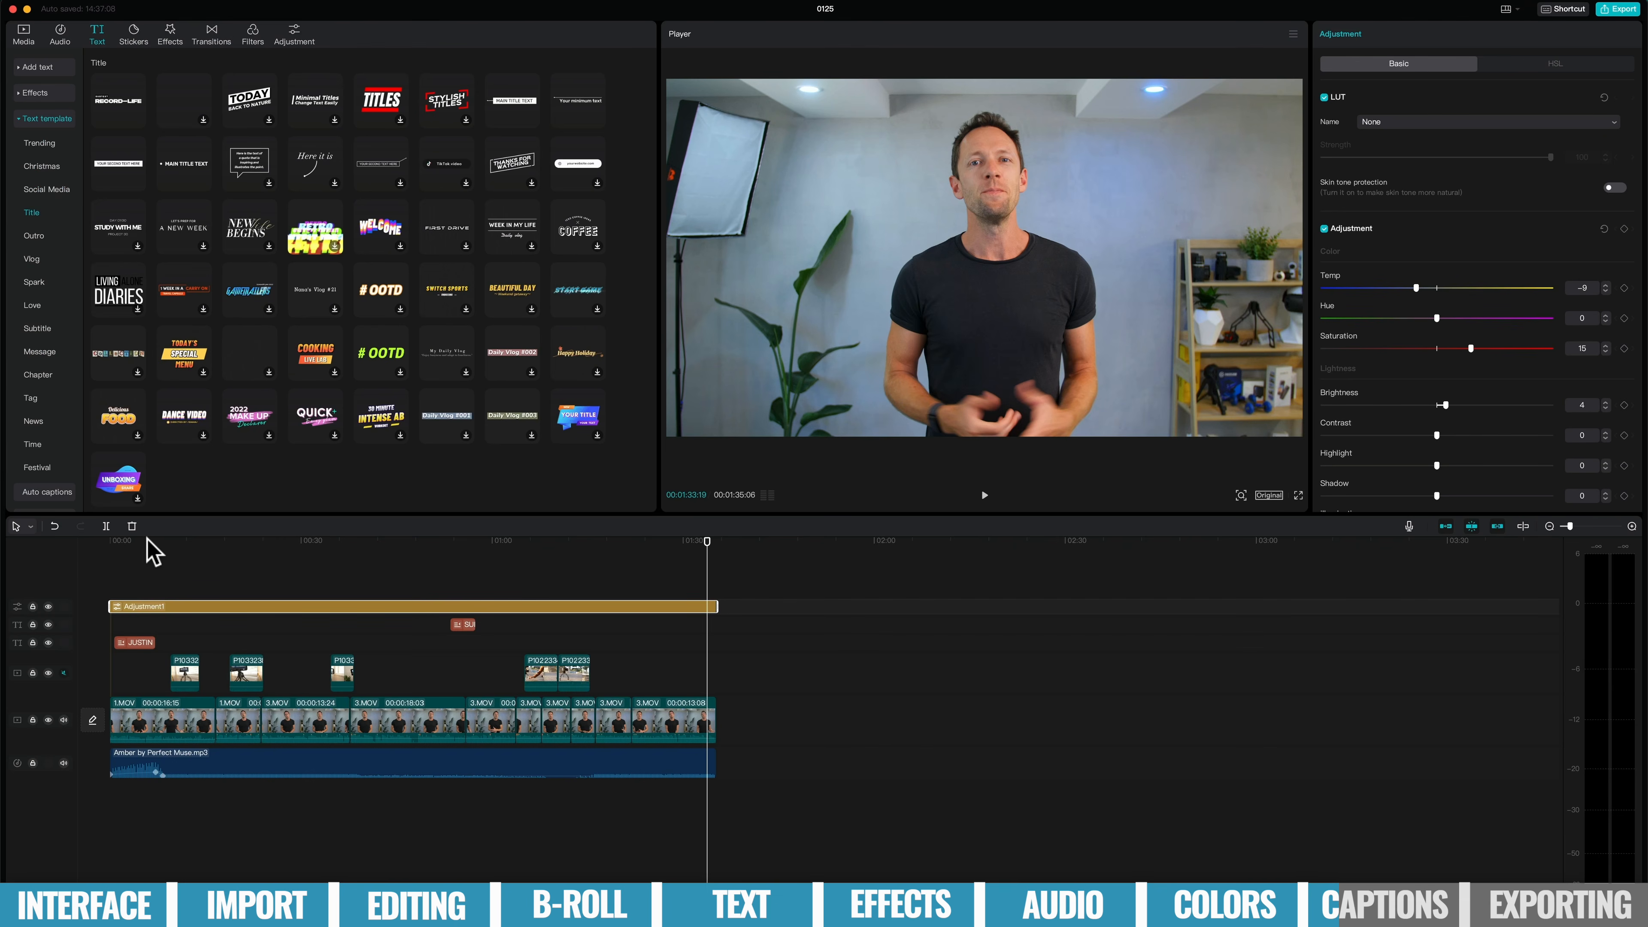
{"action": "left_click_drag", "start_coordinate": [147, 539], "coordinate": [19, 543]}
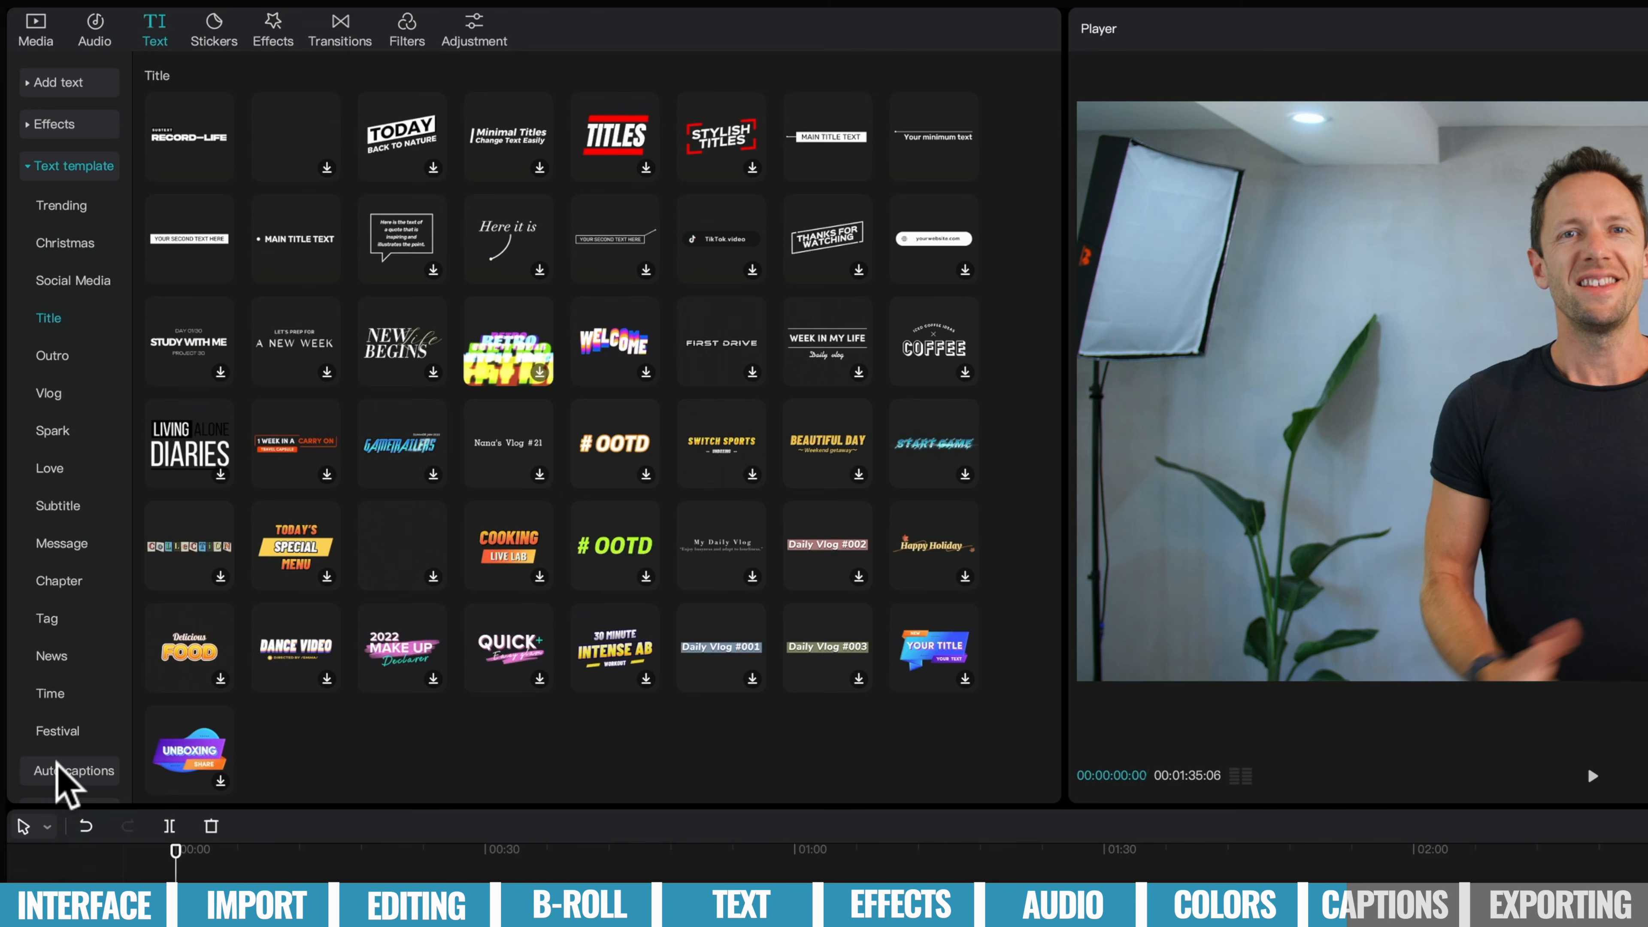
{"action": "left_click", "coordinate": [65, 770]}
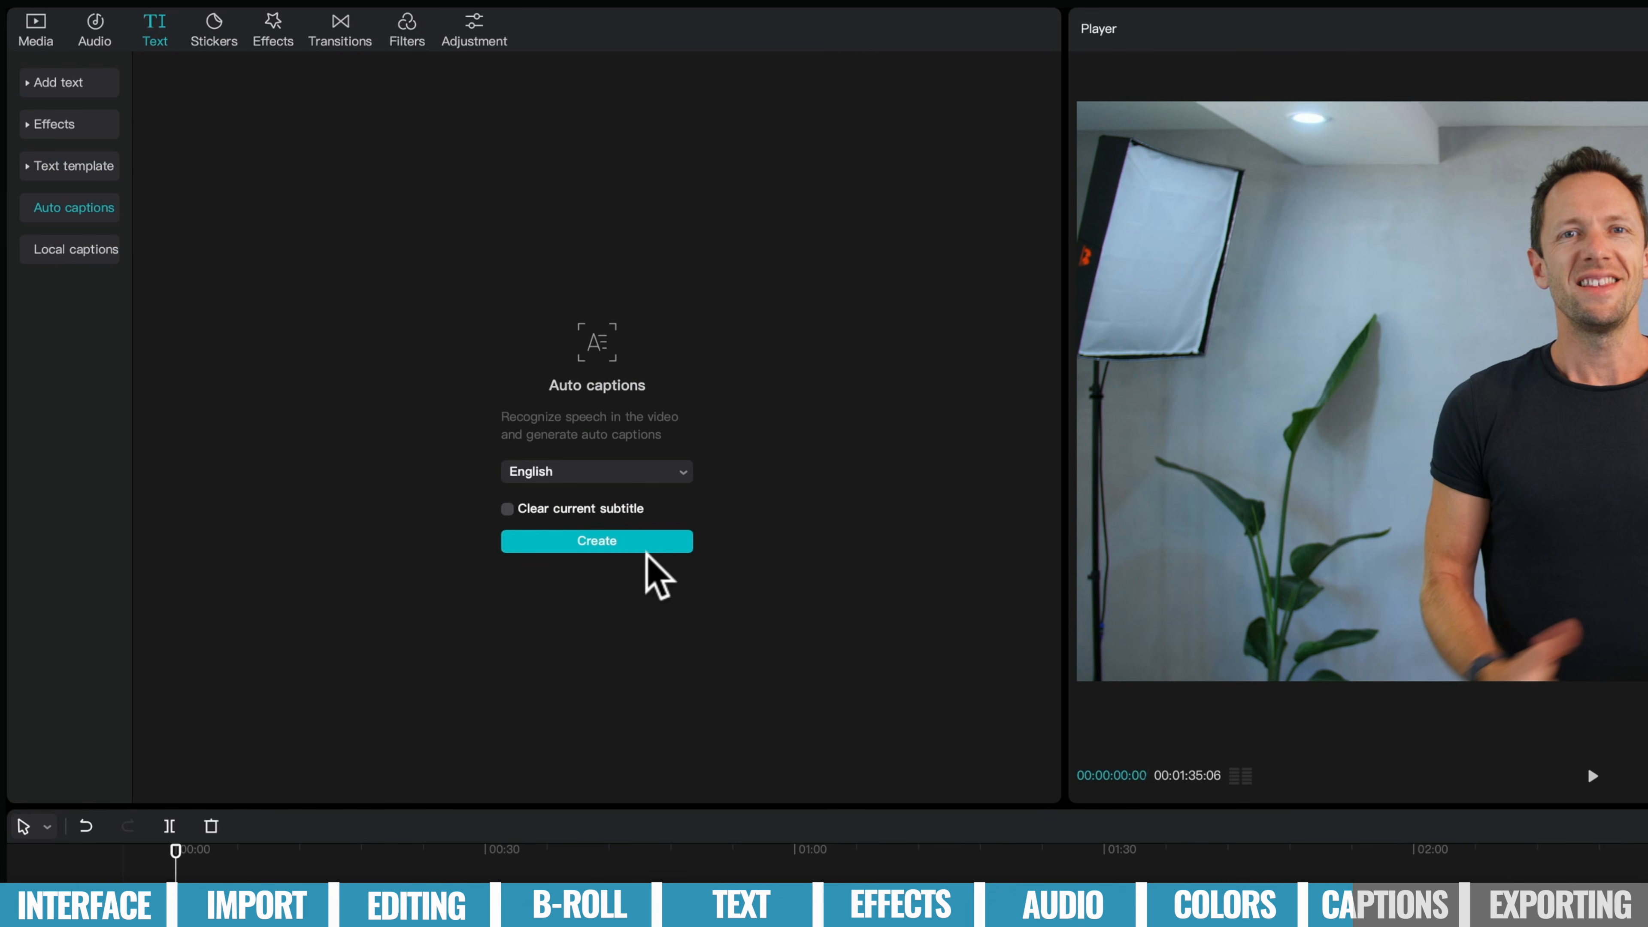
{"action": "left_click", "coordinate": [636, 542]}
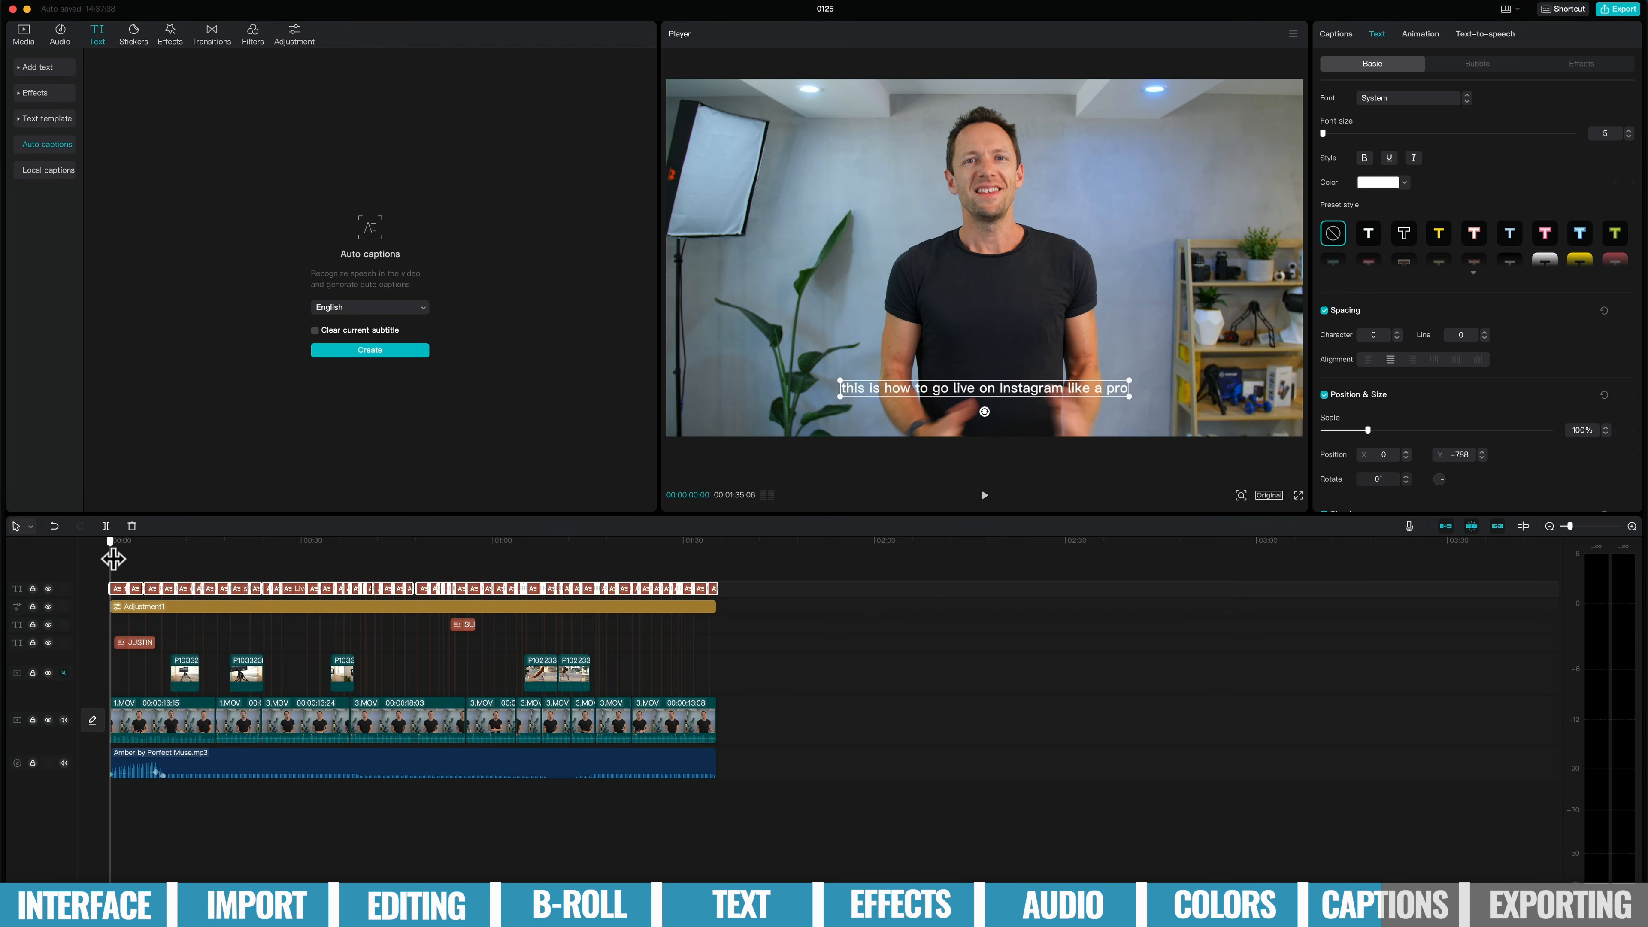
{"action": "mouse_move", "coordinate": [113, 558]}
{"action": "left_mouse_down"}
{"action": "mouse_move", "coordinate": [533, 562]}
{"action": "mouse_move", "coordinate": [651, 610]}
{"action": "mouse_move", "coordinate": [497, 577]}
{"action": "mouse_move", "coordinate": [111, 555]}
{"action": "left_mouse_up"}
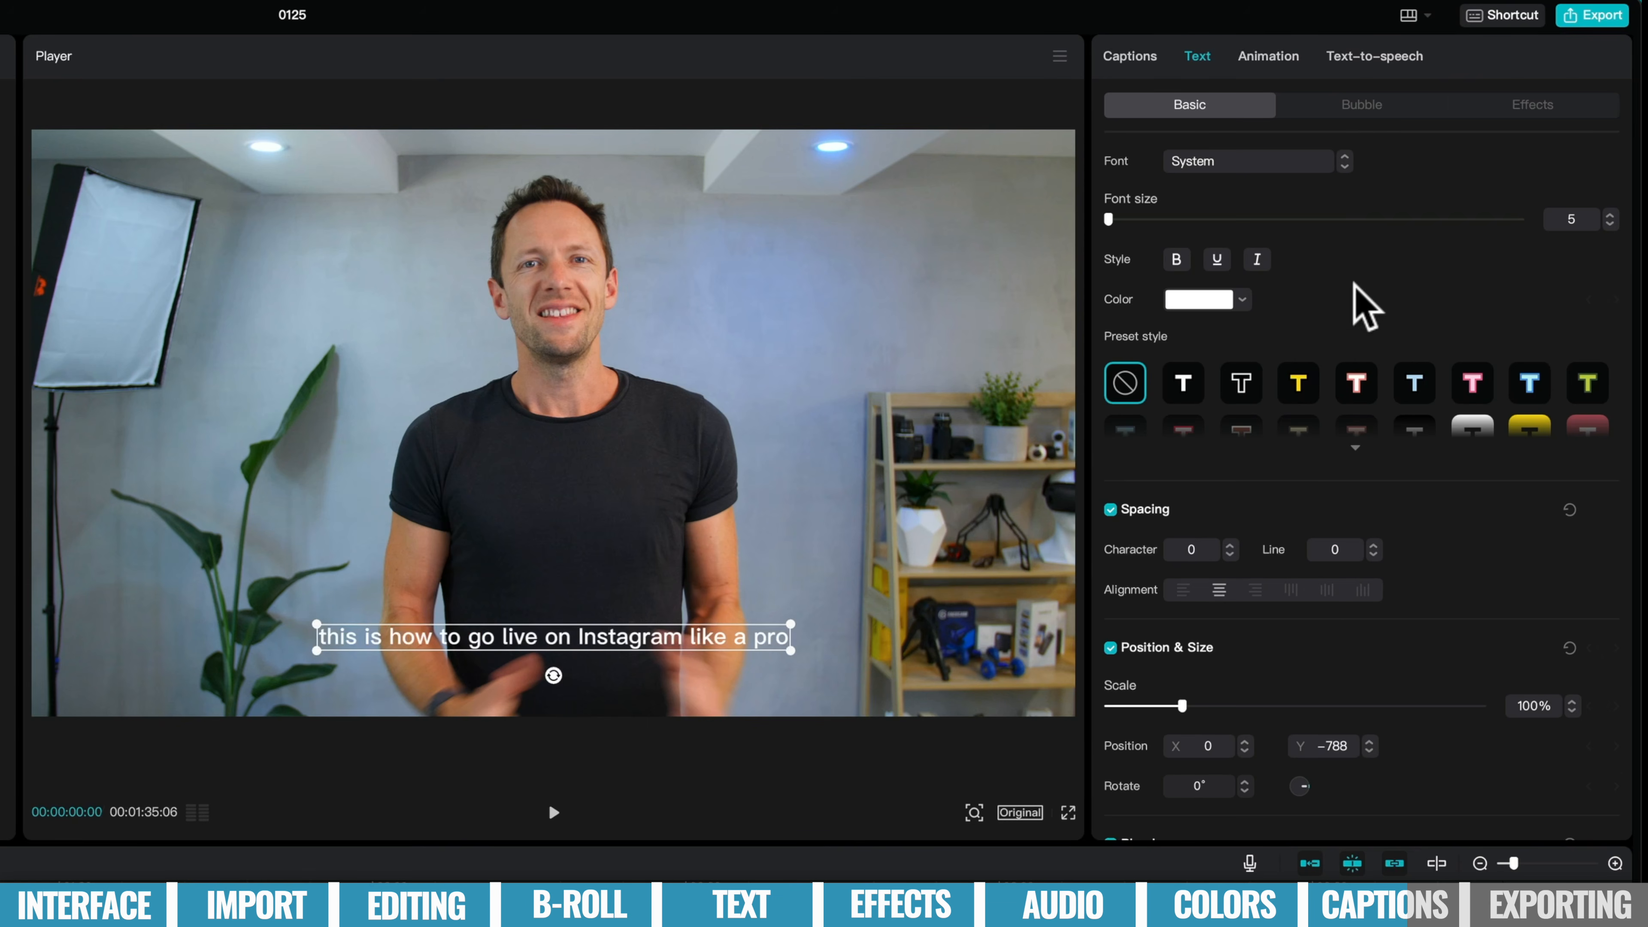
Try a 9:16 aspect ratio for the project and enlarge the captions in the preview.
{"action": "scroll", "coordinate": [1354, 296], "scroll_direction": "down", "scroll_amount": 3}
{"action": "scroll", "coordinate": [1354, 285], "scroll_direction": "down", "scroll_amount": 1}
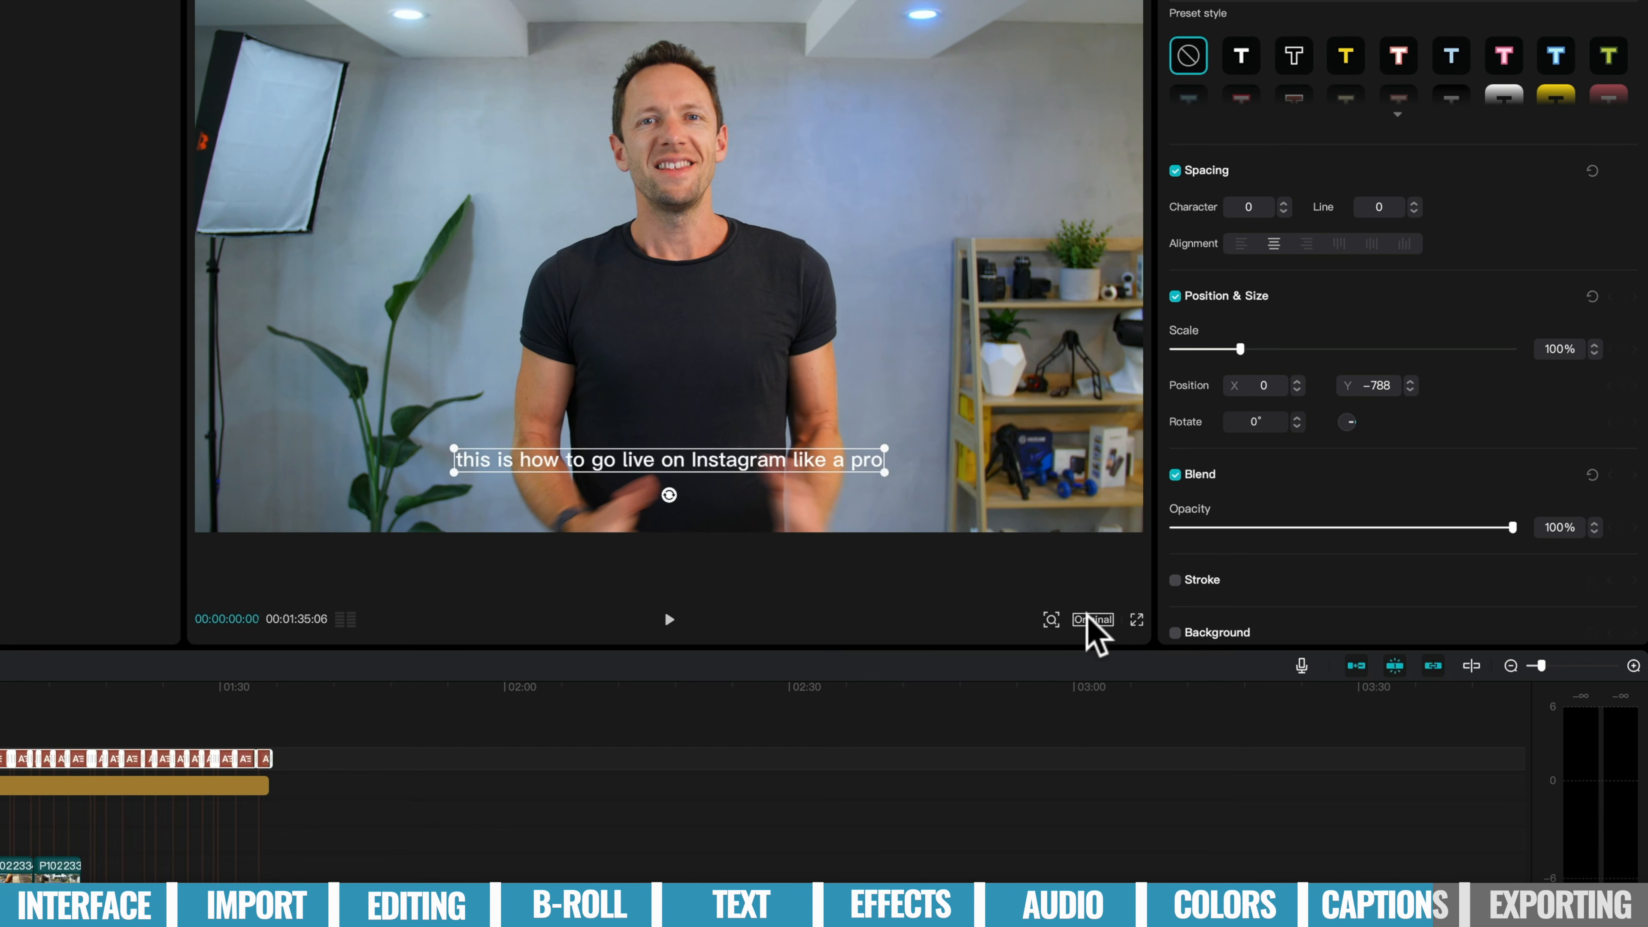
{"action": "left_click", "coordinate": [1019, 812]}
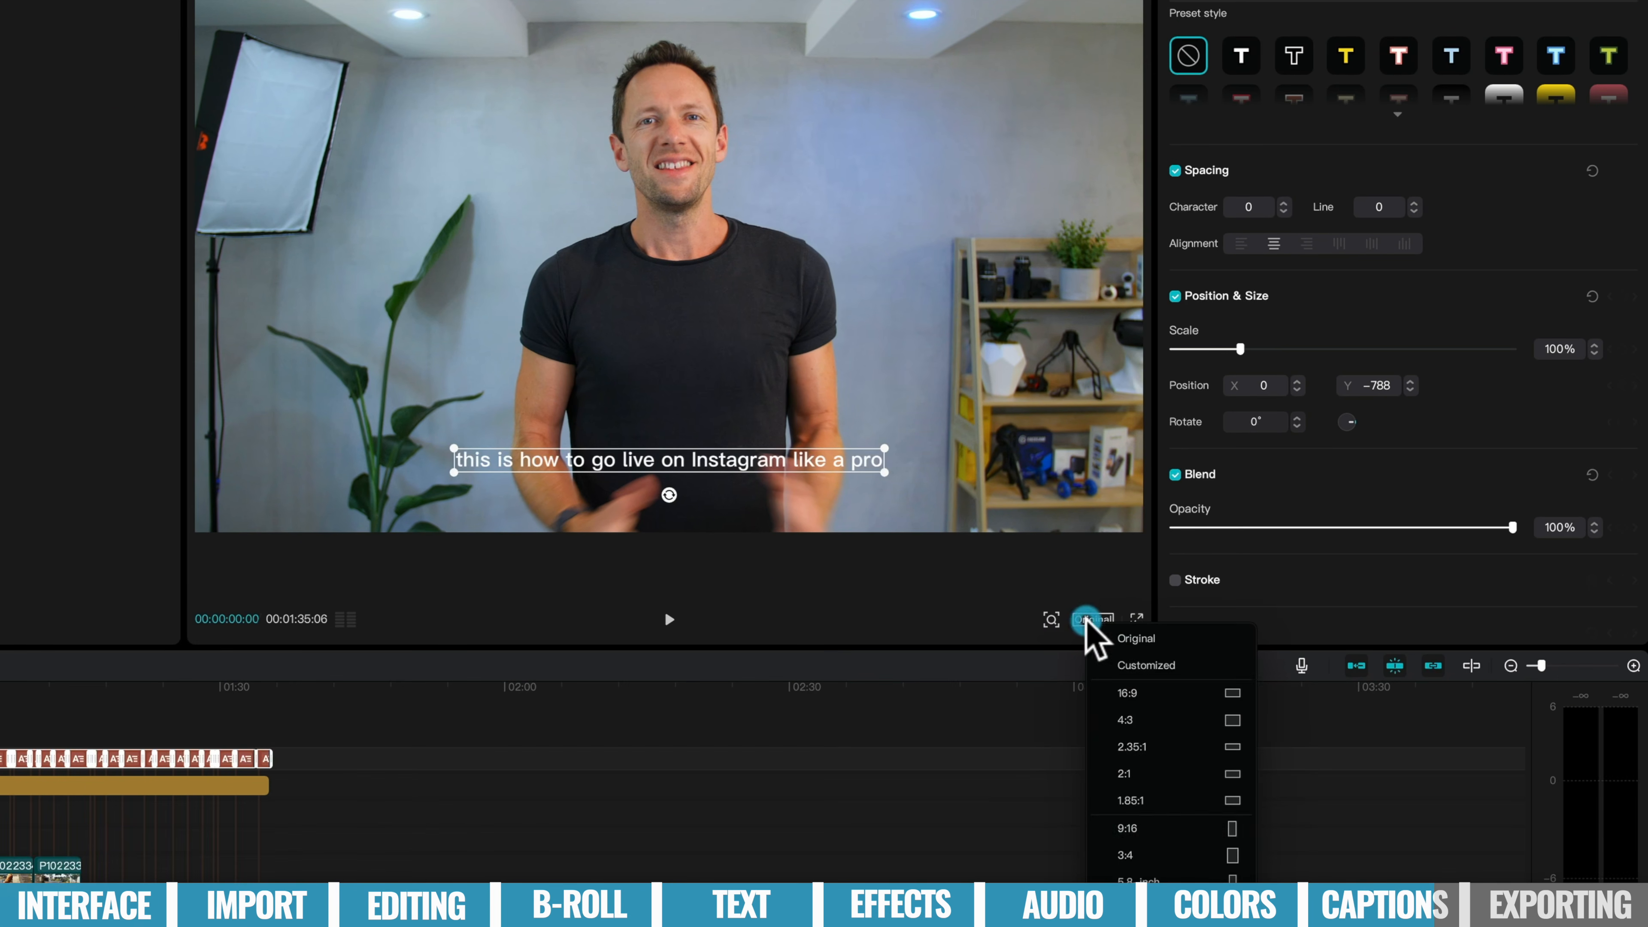
{"action": "left_click", "coordinate": [1210, 832]}
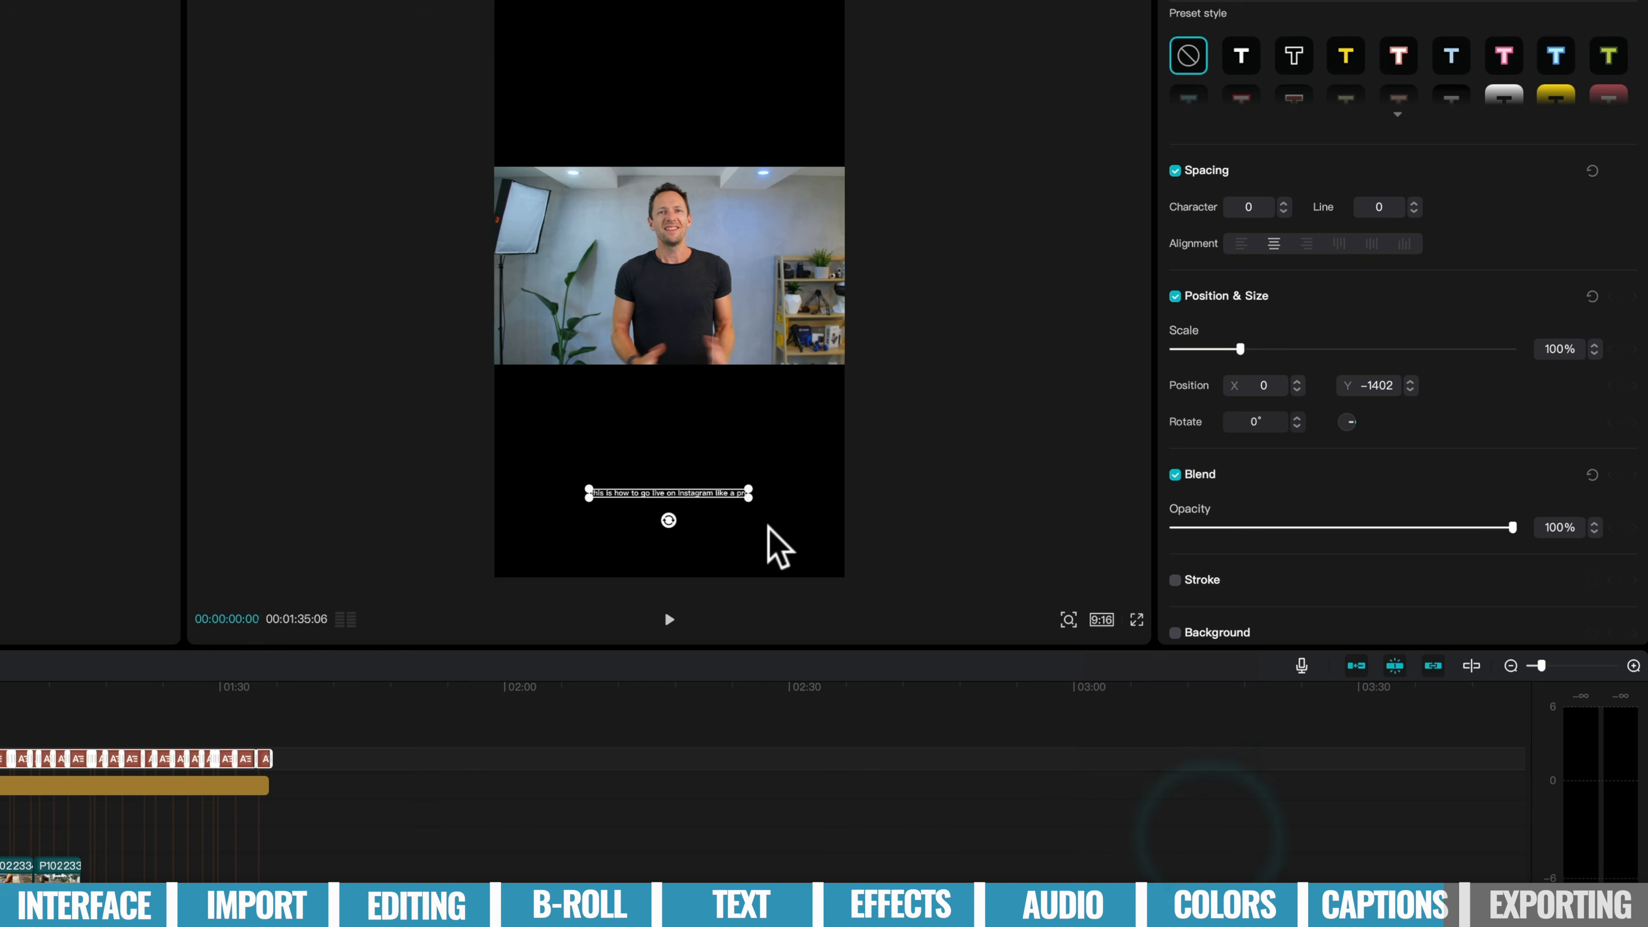
{"action": "left_click_drag", "start_coordinate": [749, 496], "coordinate": [800, 472]}
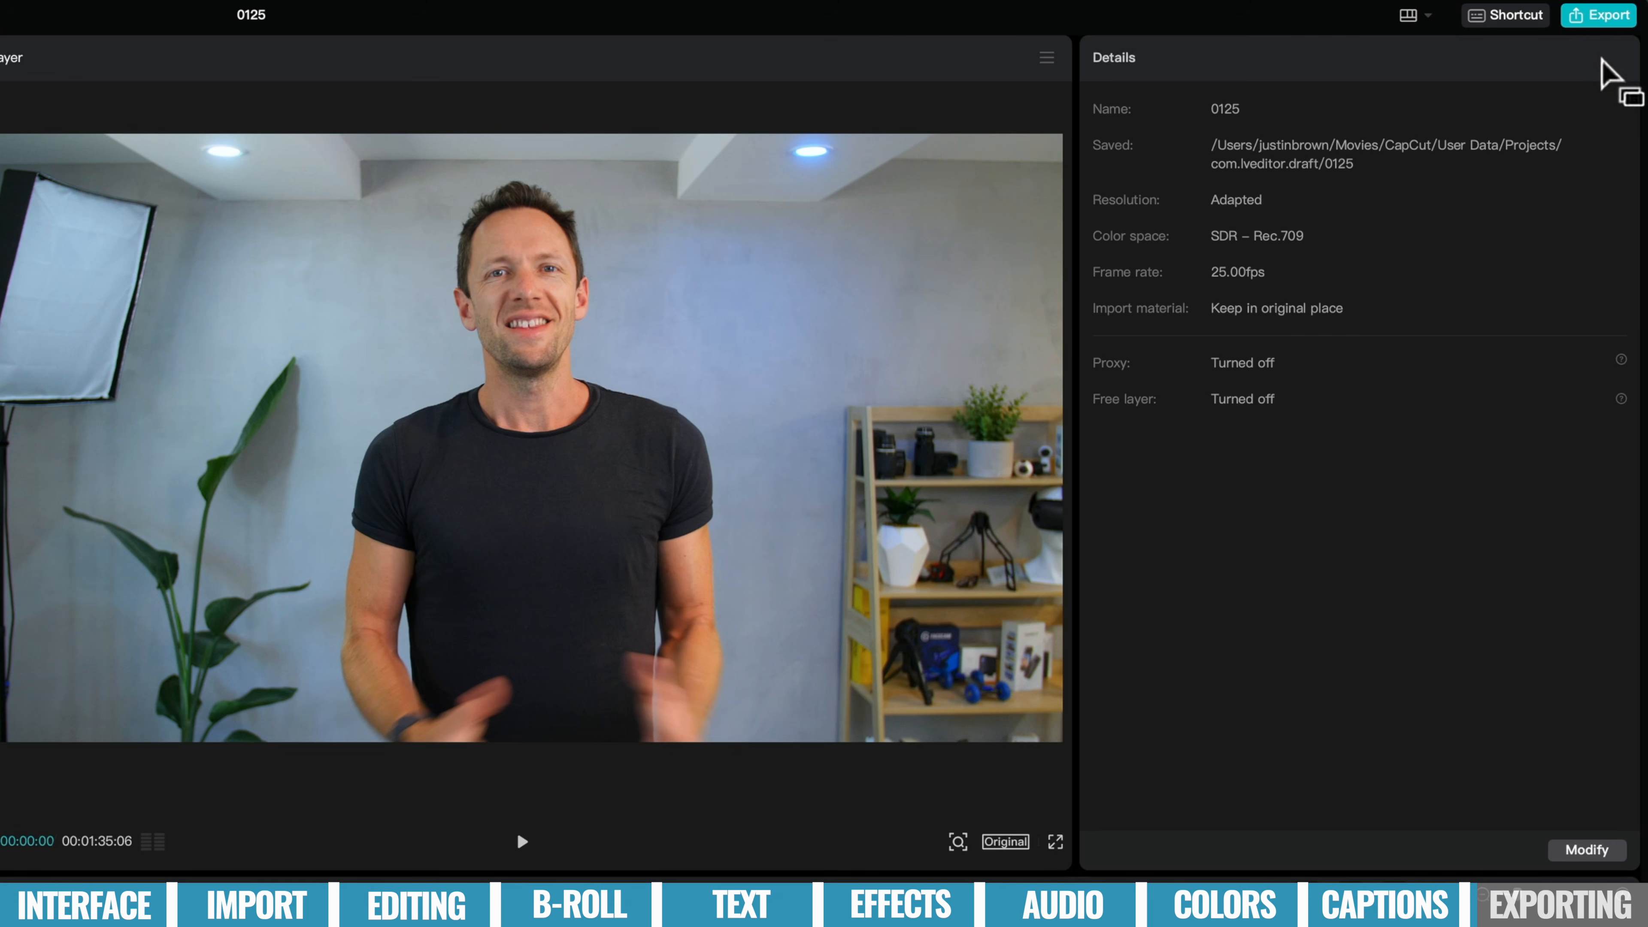
Export the video as a 4K H.264 mov at 25 fps with recommended bit rate, titled with the presenter's first name plus "Edit".
{"action": "left_click", "coordinate": [1605, 16]}
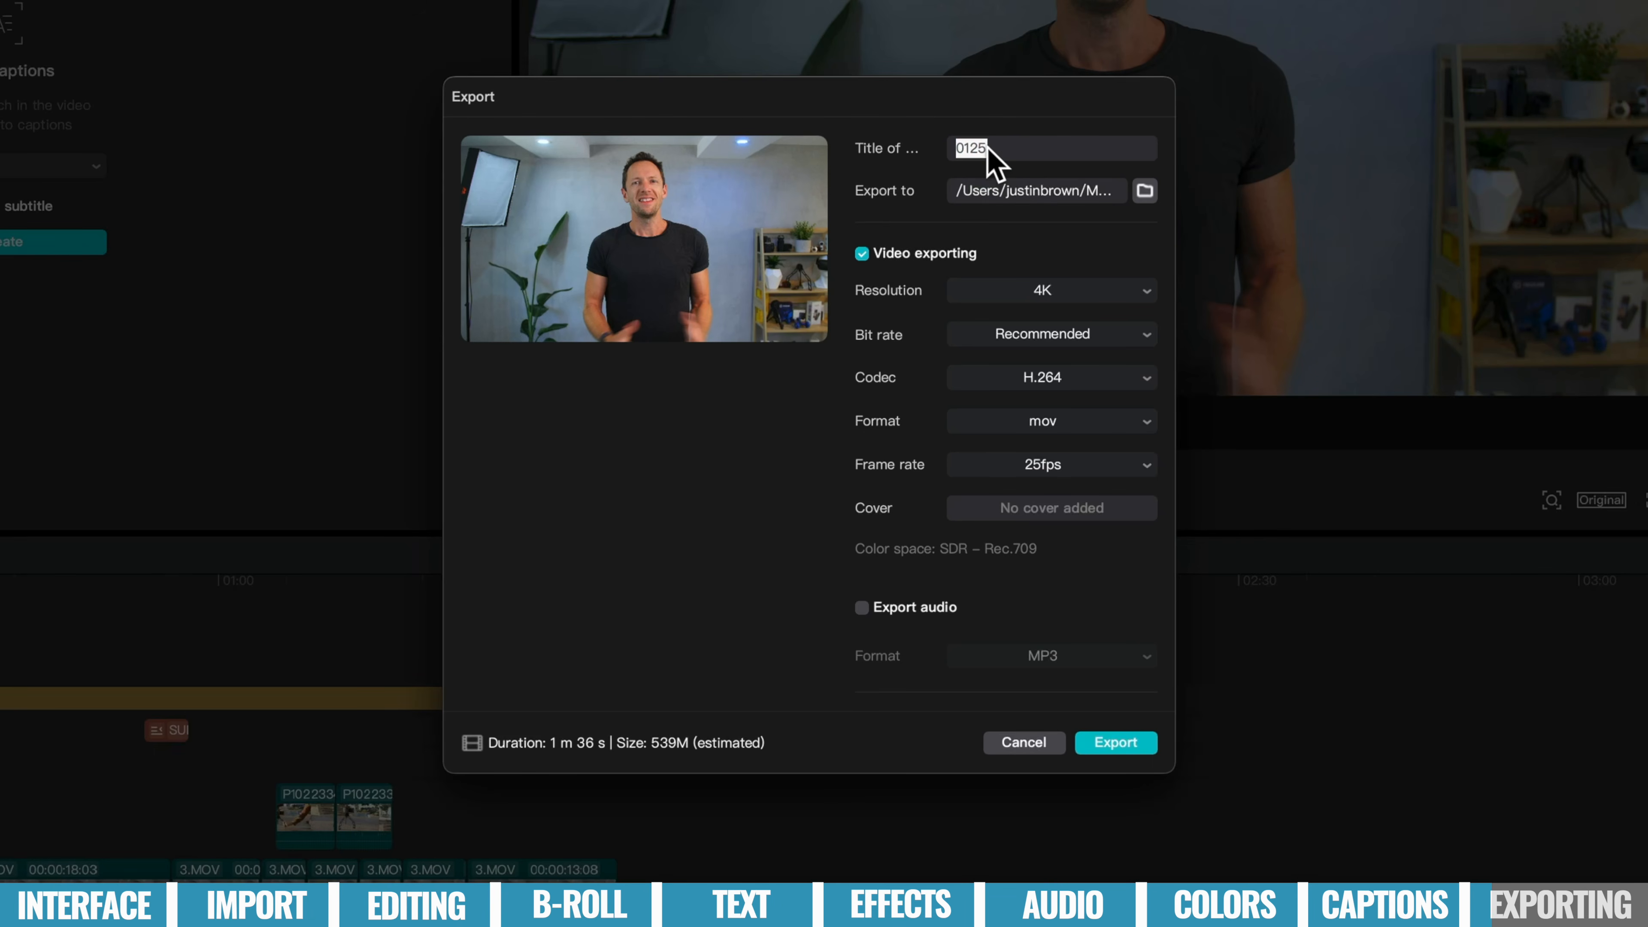
{"action": "type", "text": "Justin Edit"}
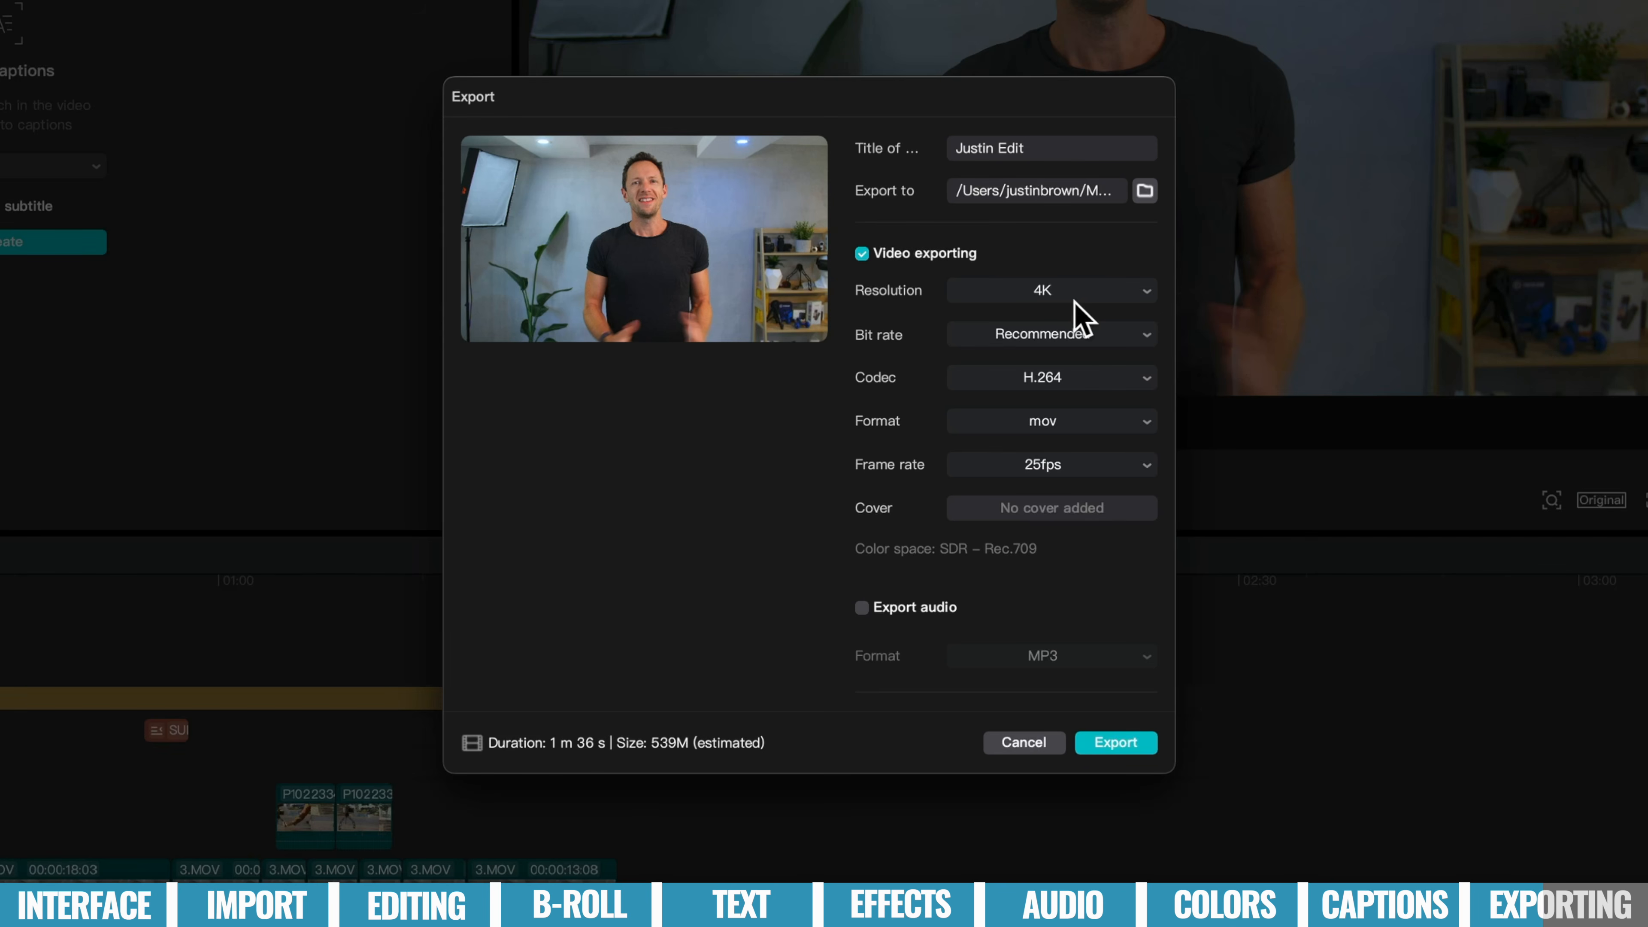
{"action": "left_click", "coordinate": [1126, 332]}
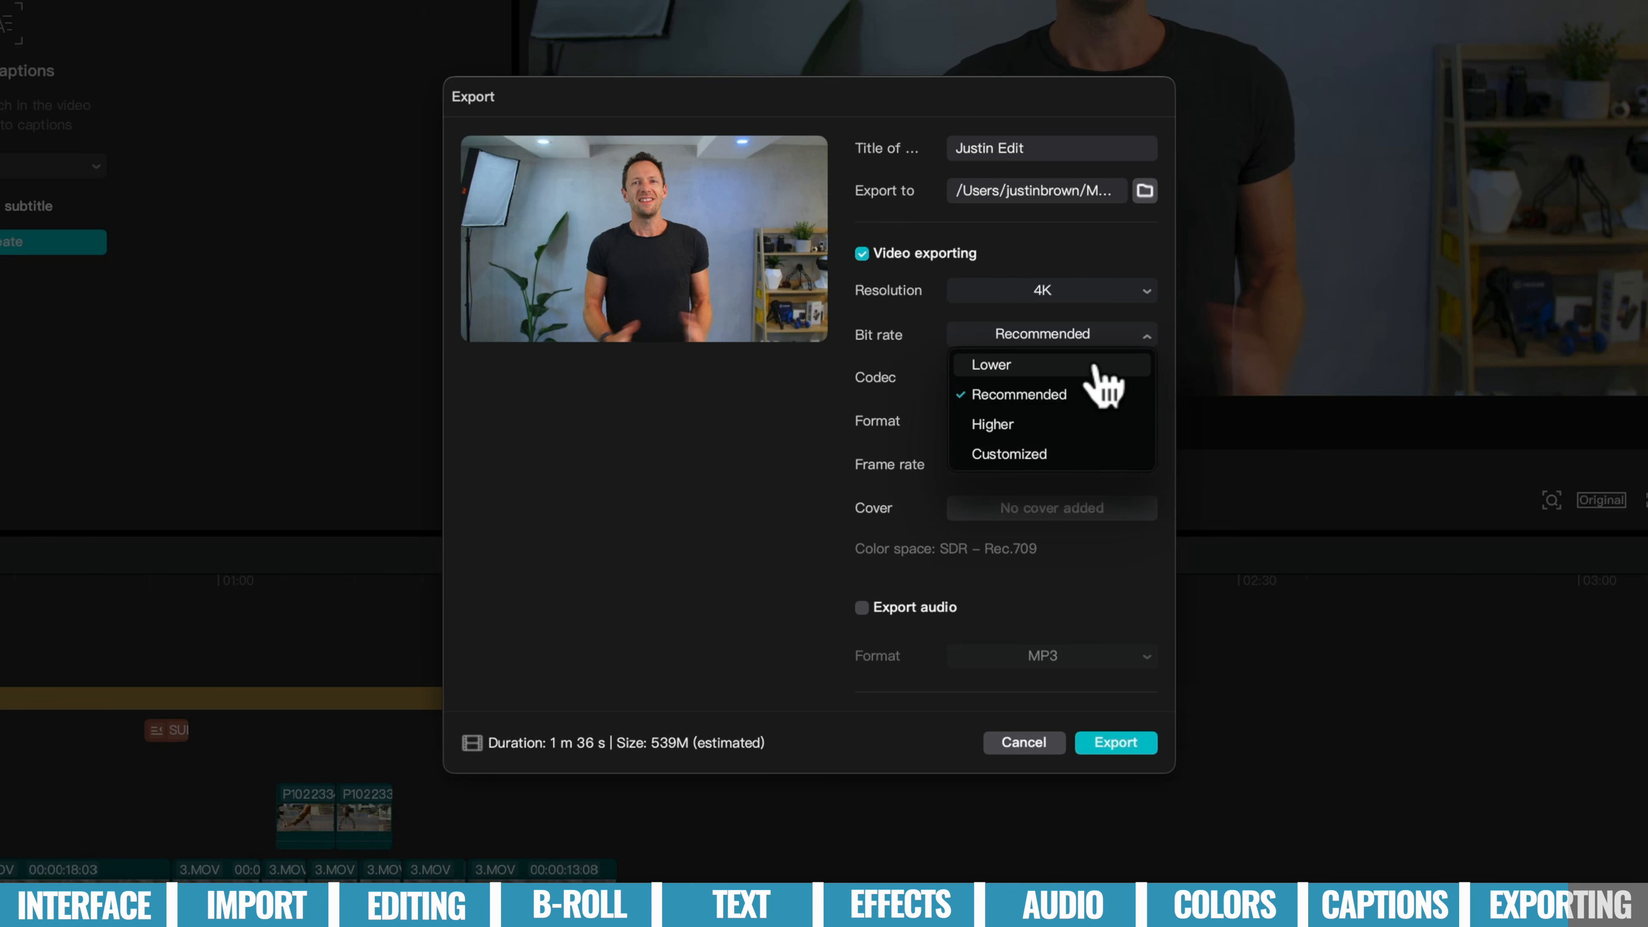
{"action": "left_click", "coordinate": [1050, 456]}
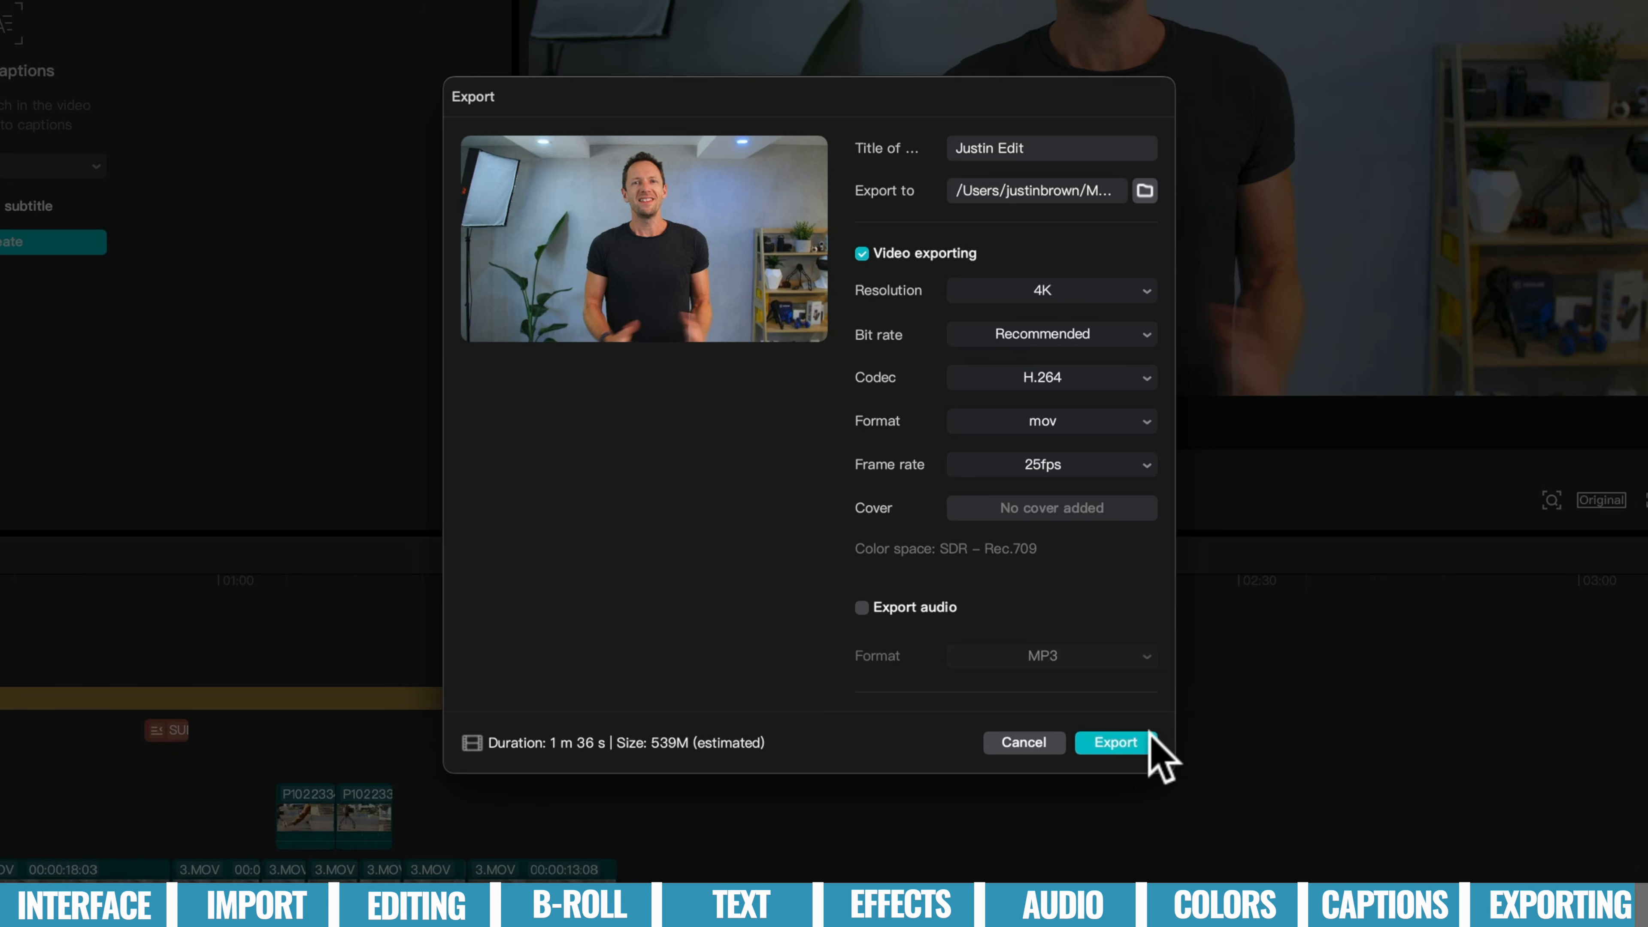
{"action": "left_click", "coordinate": [1142, 743]}
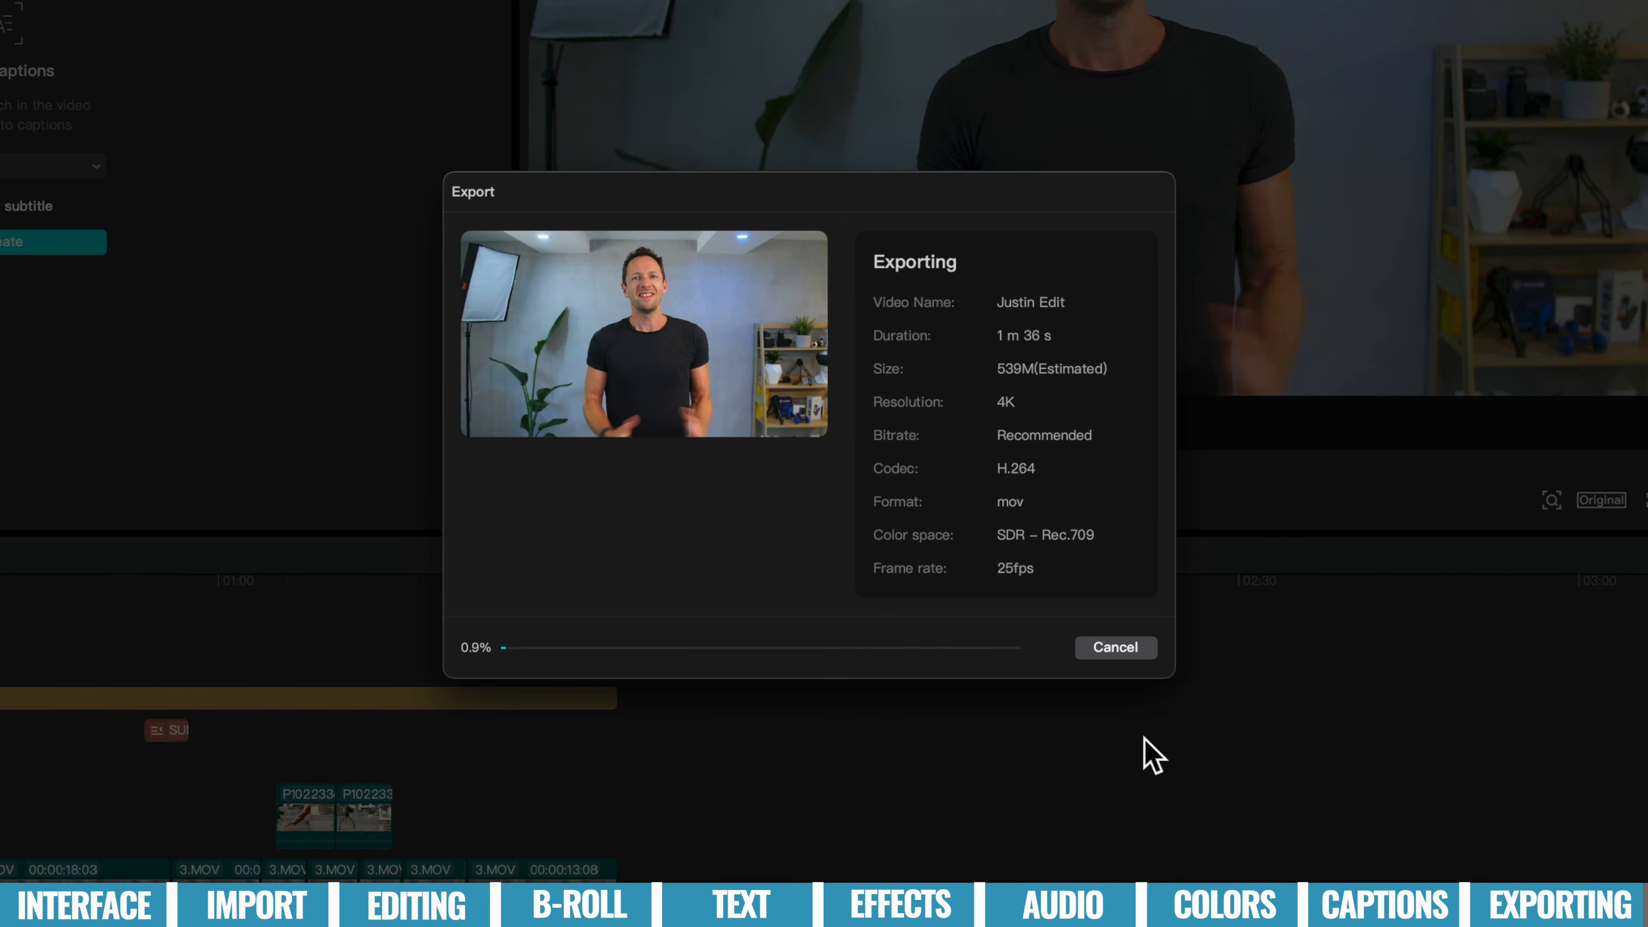